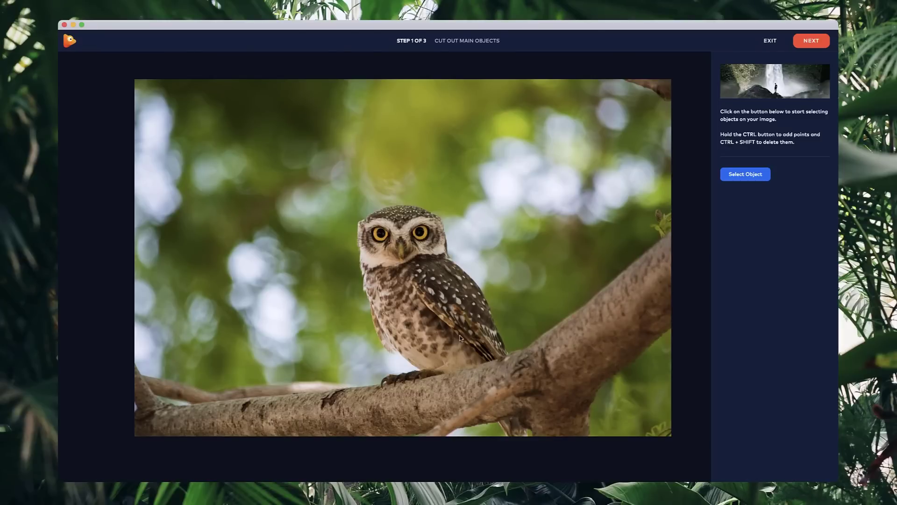
- Start a new object selection and trace the bud at the tip of the twig on the photo's right edge
{"action": "left_click", "coordinate": [747, 177]}
{"action": "scroll", "coordinate": [673, 219], "scroll_direction": "up", "scroll_amount": 3}
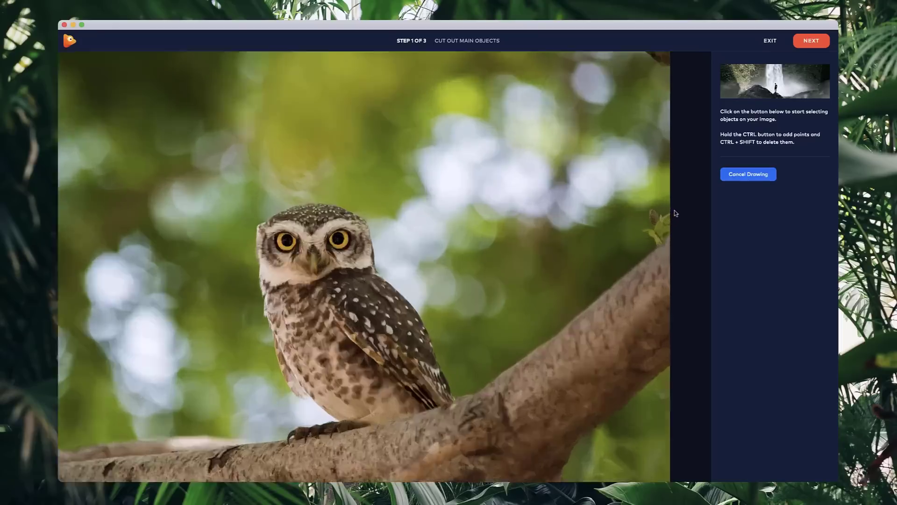
{"action": "left_click", "coordinate": [664, 216]}
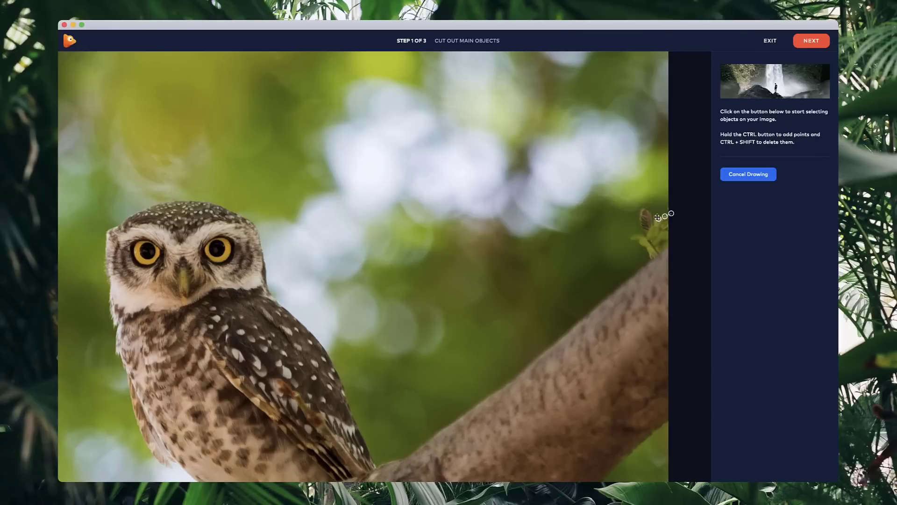
{"action": "left_click", "coordinate": [659, 218]}
{"action": "left_click", "coordinate": [652, 223]}
{"action": "left_click", "coordinate": [650, 212]}
{"action": "left_click", "coordinate": [644, 208]}
{"action": "left_click", "coordinate": [642, 212]}
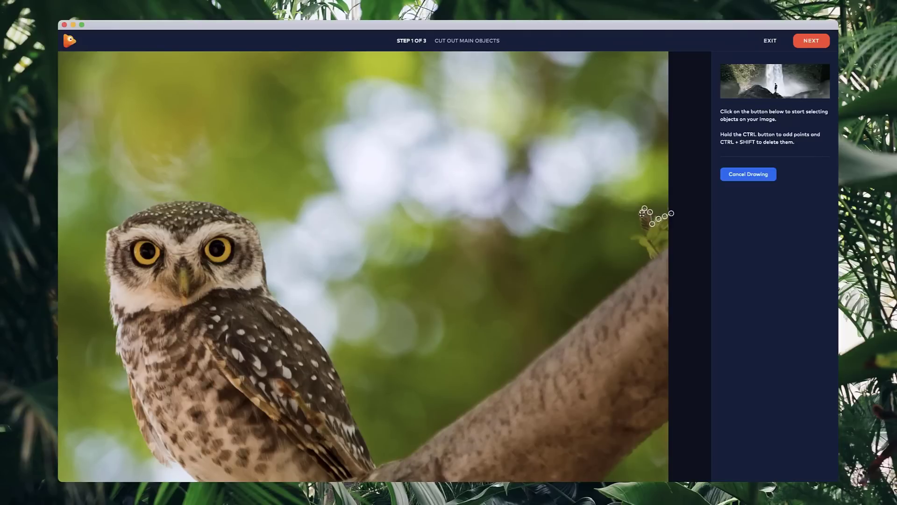
- Continue the selection outline around the twig's lower leaves down to where it meets the thick branch
{"action": "left_click", "coordinate": [633, 237]}
{"action": "left_click", "coordinate": [638, 239]}
{"action": "left_click", "coordinate": [641, 244]}
{"action": "left_click", "coordinate": [644, 244]}
{"action": "left_click", "coordinate": [648, 251]}
- Extend the selection outline along the upper edge of the thick branch to the base of the owl's wing
{"action": "left_click", "coordinate": [610, 295]}
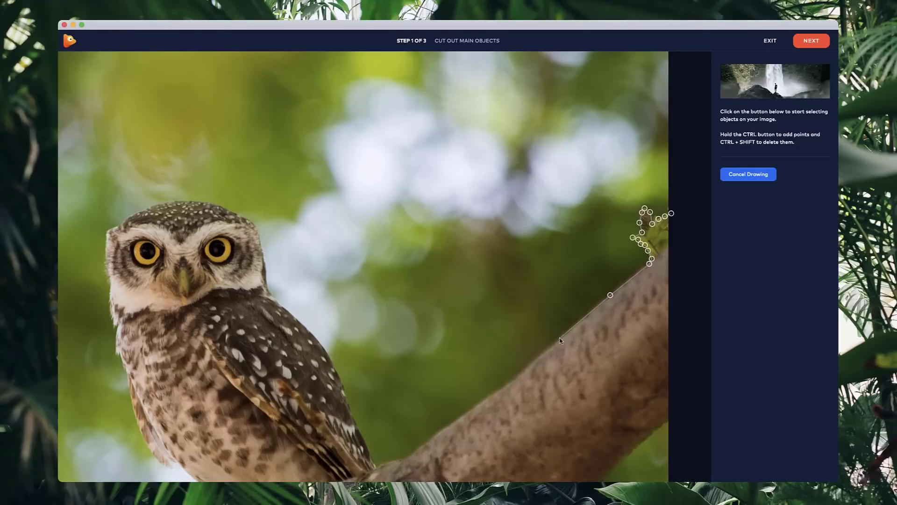
{"action": "left_click", "coordinate": [512, 380]}
{"action": "scroll", "coordinate": [501, 355], "scroll_direction": "down", "scroll_amount": 3}
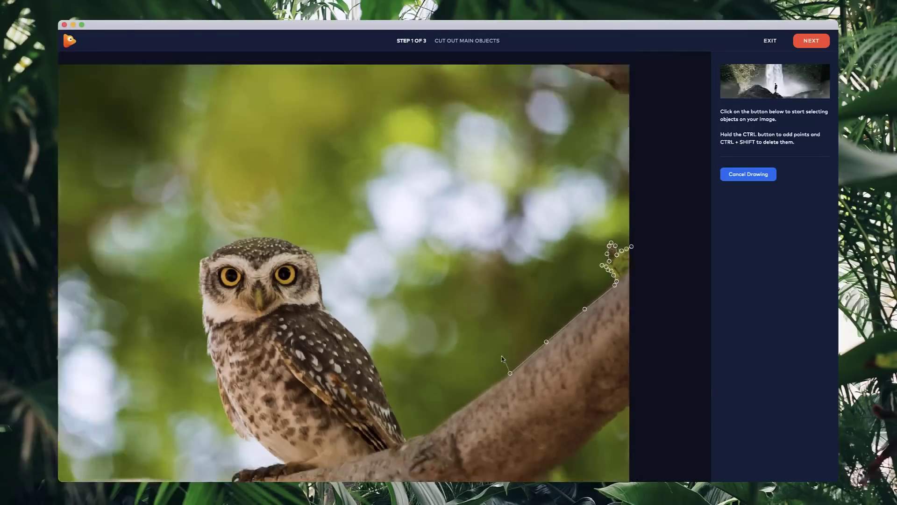
{"action": "scroll", "coordinate": [489, 374], "scroll_direction": "down", "scroll_amount": 2}
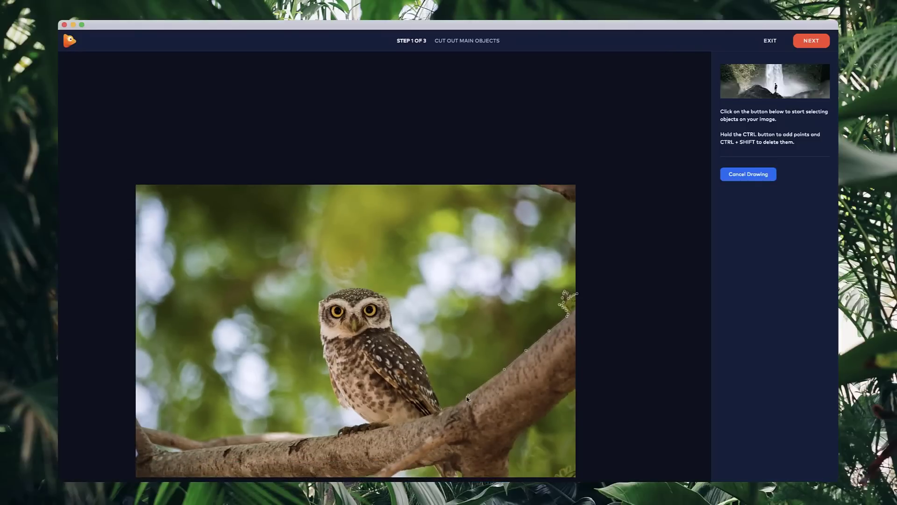
{"action": "scroll", "coordinate": [468, 398], "scroll_direction": "up", "scroll_amount": 5}
{"action": "left_click", "coordinate": [447, 401]}
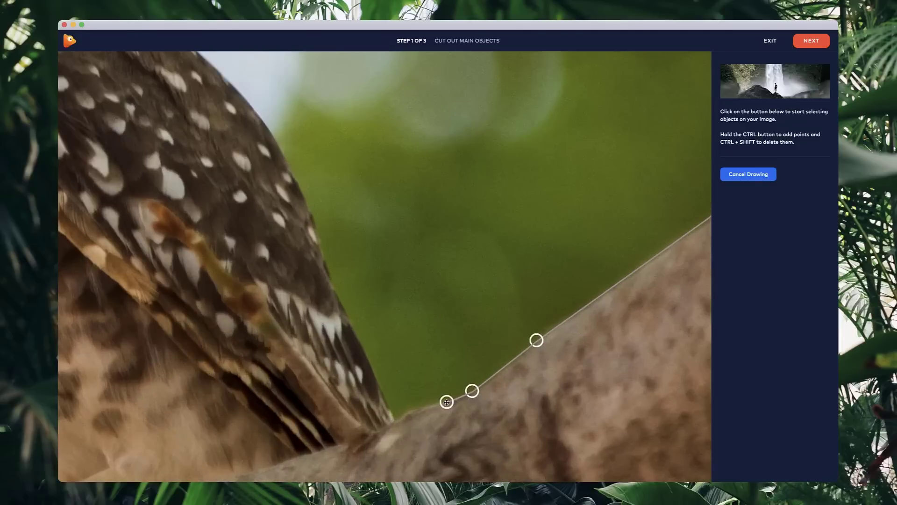
{"action": "left_click", "coordinate": [401, 414]}
- Trace the edge of the owl's wing upward from the branch along its back
{"action": "left_click", "coordinate": [392, 419]}
{"action": "left_click", "coordinate": [386, 399]}
{"action": "left_click", "coordinate": [366, 360]}
{"action": "left_click", "coordinate": [337, 292]}
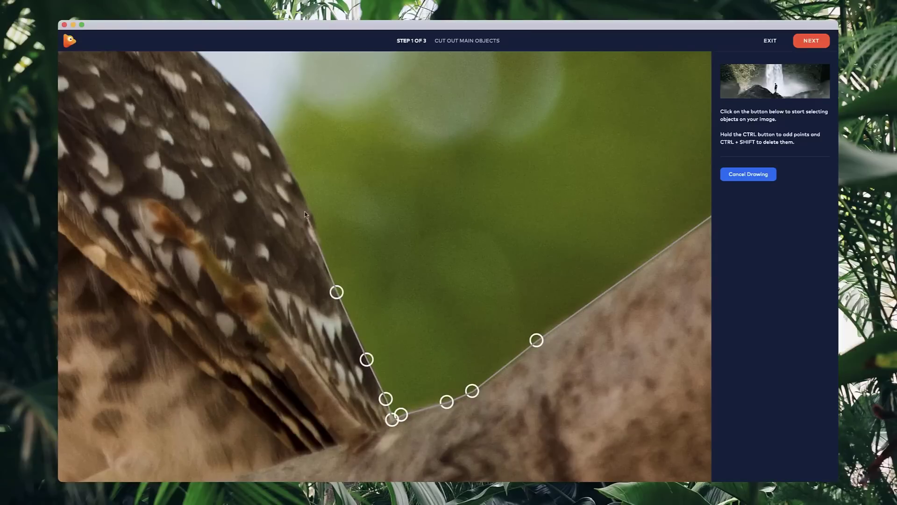
{"action": "left_click", "coordinate": [306, 201]}
{"action": "scroll", "coordinate": [305, 202], "scroll_direction": "down", "scroll_amount": 4}
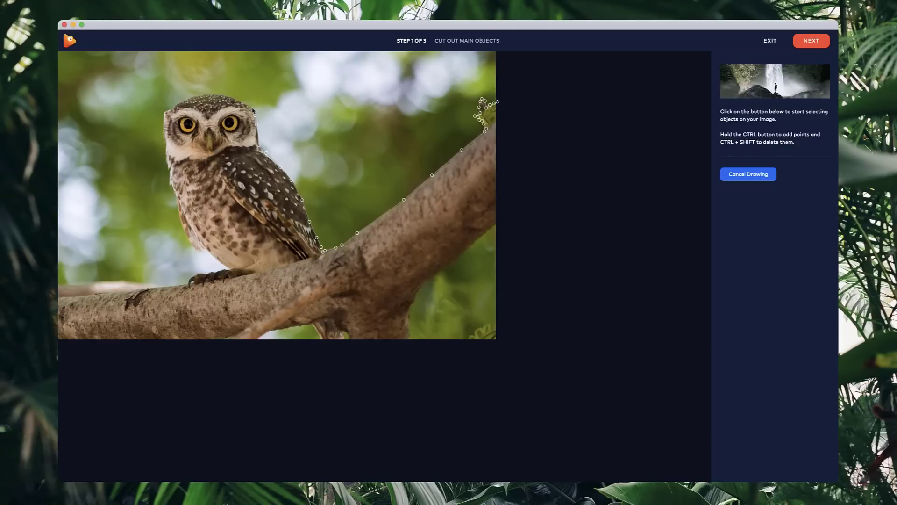
- Continue the outline over the top of the owl's head, from its right side to its left side
{"action": "left_click", "coordinate": [244, 106]}
{"action": "scroll", "coordinate": [245, 105], "scroll_direction": "up", "scroll_amount": 3}
{"action": "left_click", "coordinate": [456, 185]}
{"action": "left_click", "coordinate": [426, 173]}
{"action": "left_click", "coordinate": [414, 174]}
{"action": "left_click", "coordinate": [391, 174]}
{"action": "left_click", "coordinate": [370, 184]}
{"action": "left_click", "coordinate": [358, 187]}
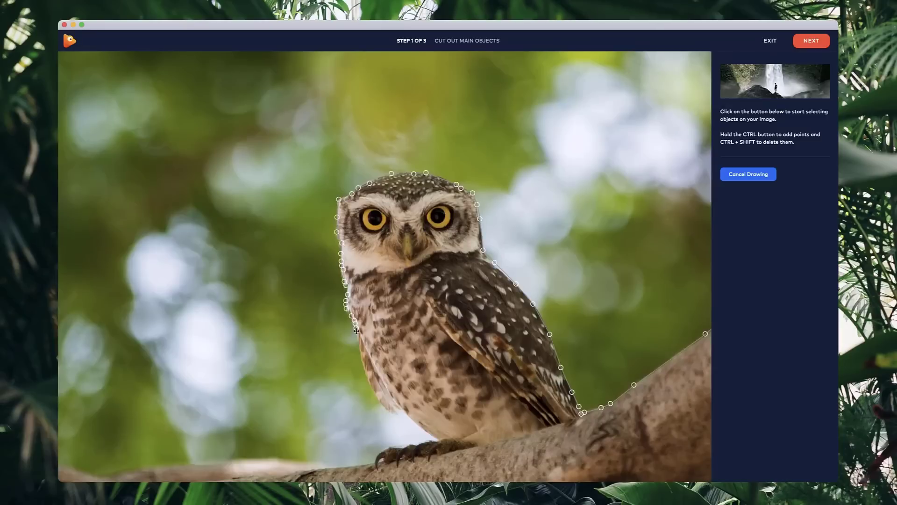
- Trace the lower edge of the owl's belly and around its claws on the branch
{"action": "left_click", "coordinate": [397, 413]}
{"action": "left_click", "coordinate": [393, 408]}
{"action": "left_click", "coordinate": [401, 409]}
{"action": "left_click", "coordinate": [411, 421]}
{"action": "left_click", "coordinate": [437, 439]}
{"action": "left_click", "coordinate": [430, 440]}
{"action": "left_click", "coordinate": [421, 444]}
{"action": "left_click", "coordinate": [416, 444]}
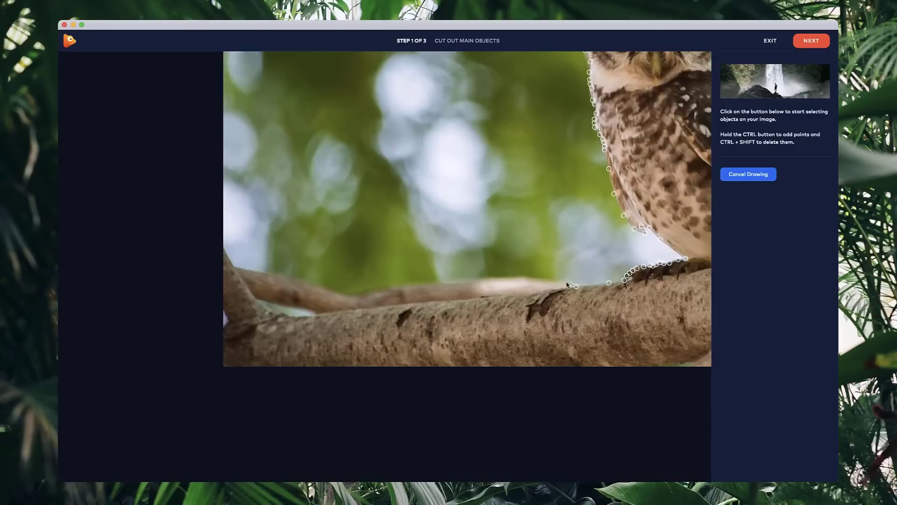
- Extend the outline along the rear branch to the photo's left edge and down past its bottom-left corner
{"action": "left_click", "coordinate": [296, 278]}
{"action": "left_click", "coordinate": [234, 266]}
{"action": "left_click", "coordinate": [222, 242]}
{"action": "left_click", "coordinate": [219, 310]}
{"action": "left_click", "coordinate": [227, 320]}
{"action": "left_click", "coordinate": [220, 326]}
{"action": "left_click", "coordinate": [224, 375]}
- Trace the underside of the branch to the photo's right edge and close the outline at its starting point
{"action": "scroll", "coordinate": [362, 388], "scroll_direction": "down", "scroll_amount": 5}
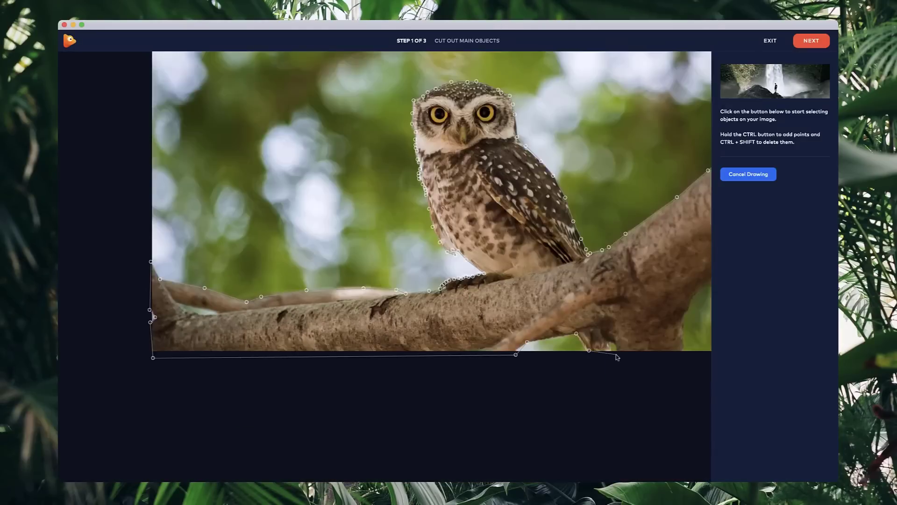
{"action": "left_click", "coordinate": [686, 314]}
{"action": "left_click_drag", "start_coordinate": [685, 313], "coordinate": [439, 354]}
{"action": "left_click", "coordinate": [447, 341]}
{"action": "left_click", "coordinate": [464, 320]}
{"action": "left_click", "coordinate": [488, 304]}
{"action": "left_click", "coordinate": [538, 260]}
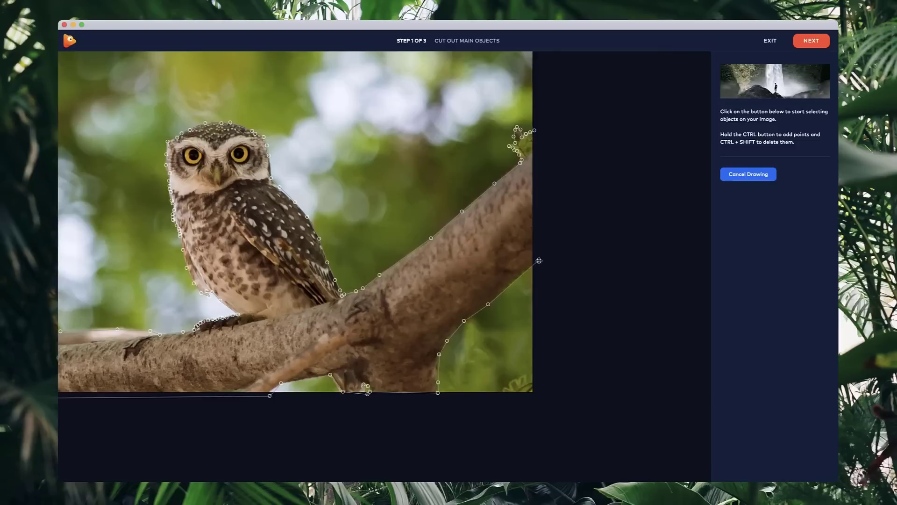
{"action": "left_click", "coordinate": [535, 131]}
{"action": "left_click", "coordinate": [579, 294]}
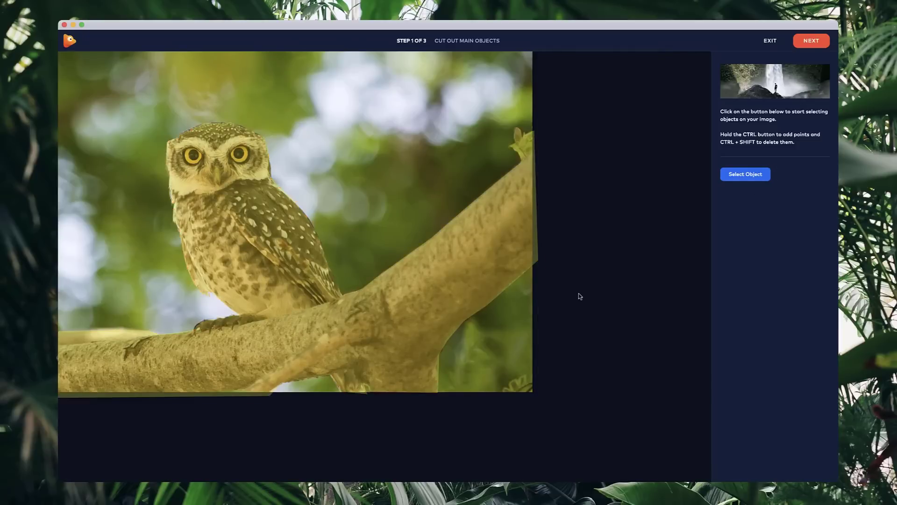
- Select the cut-out and reposition its outline points to follow the left half of the owl's crown, adding one between them
{"action": "scroll", "coordinate": [246, 252], "scroll_direction": "up", "scroll_amount": 5}
{"action": "left_click", "coordinate": [246, 253]}
{"action": "left_click_drag", "start_coordinate": [165, 241], "coordinate": [419, 322]}
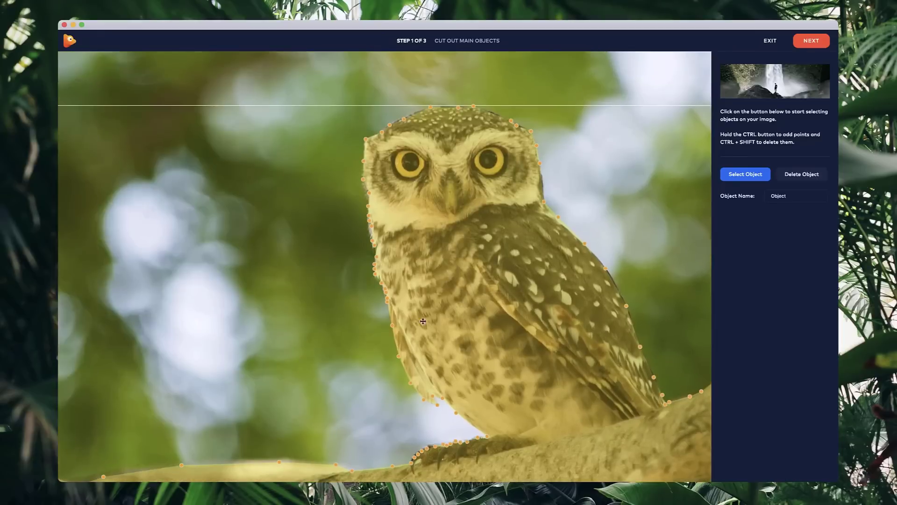
{"action": "scroll", "coordinate": [420, 321], "scroll_direction": "up", "scroll_amount": 5}
{"action": "scroll", "coordinate": [372, 232], "scroll_direction": "down", "scroll_amount": 5}
{"action": "left_click_drag", "start_coordinate": [394, 225], "coordinate": [424, 243]}
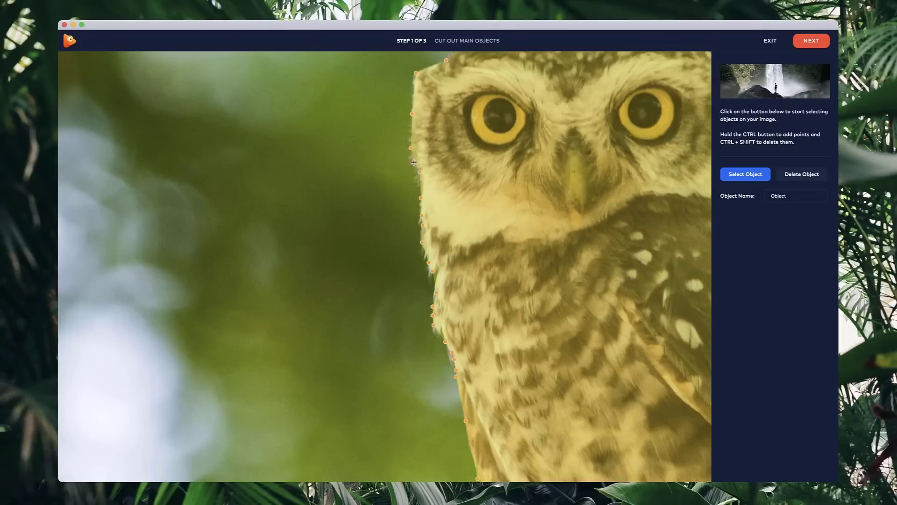
{"action": "scroll", "coordinate": [443, 202], "scroll_direction": "down", "scroll_amount": 5}
{"action": "scroll", "coordinate": [473, 84], "scroll_direction": "up", "scroll_amount": 5}
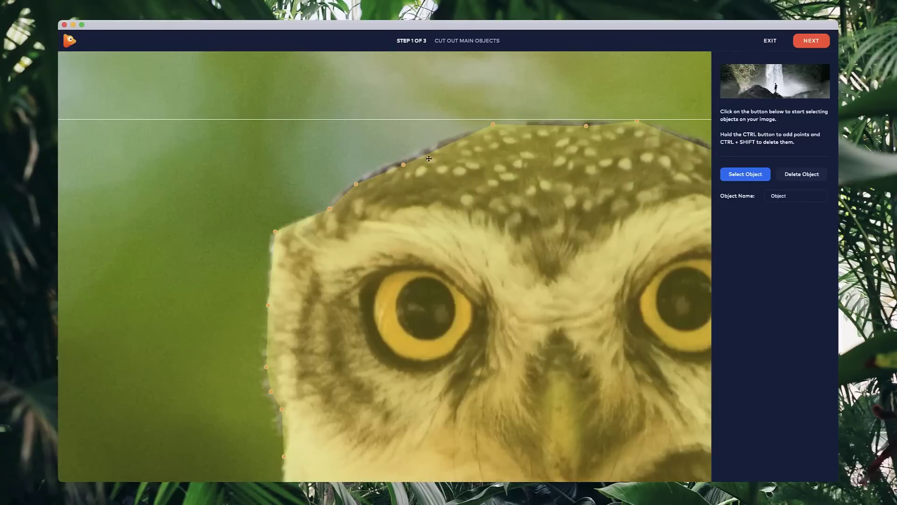
{"action": "left_click_drag", "start_coordinate": [403, 166], "coordinate": [415, 154]}
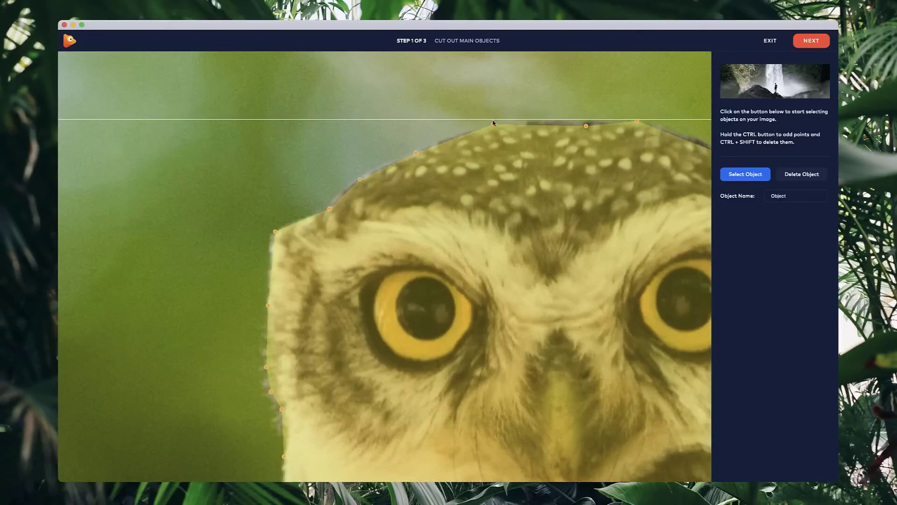
{"action": "left_click_drag", "start_coordinate": [494, 123], "coordinate": [542, 123]}
{"action": "left_click_drag", "start_coordinate": [485, 128], "coordinate": [478, 131]}
- Add an outline point on the right side of the owl's crown and deselect the cut-out
{"action": "left_click_drag", "start_coordinate": [655, 152], "coordinate": [480, 178]}
{"action": "left_click", "coordinate": [508, 164], "text": "ctrl"}
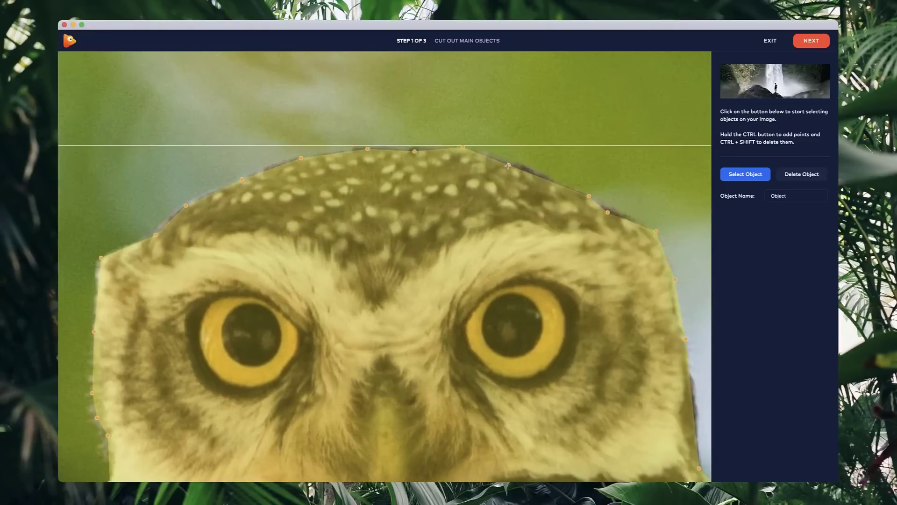
{"action": "scroll", "coordinate": [615, 379], "scroll_direction": "down", "scroll_amount": 5}
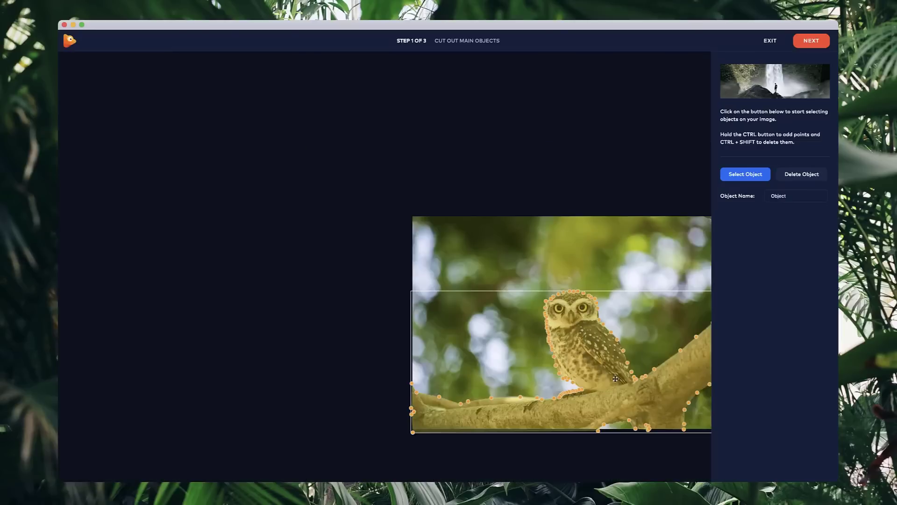
{"action": "left_click_drag", "start_coordinate": [614, 378], "coordinate": [501, 275]}
{"action": "left_click", "coordinate": [669, 232]}
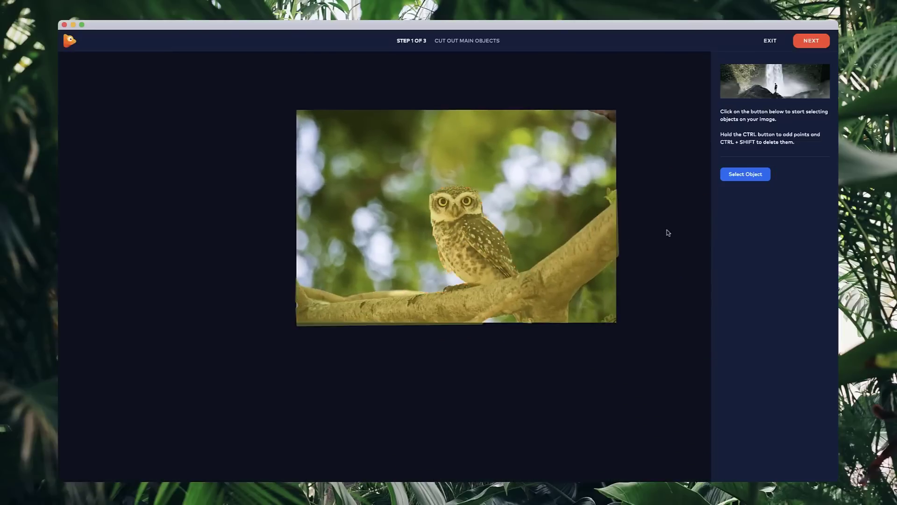
- Rename the cut-out object as Owl
{"action": "left_click", "coordinate": [610, 229]}
{"action": "left_click_drag", "start_coordinate": [799, 197], "coordinate": [752, 198]}
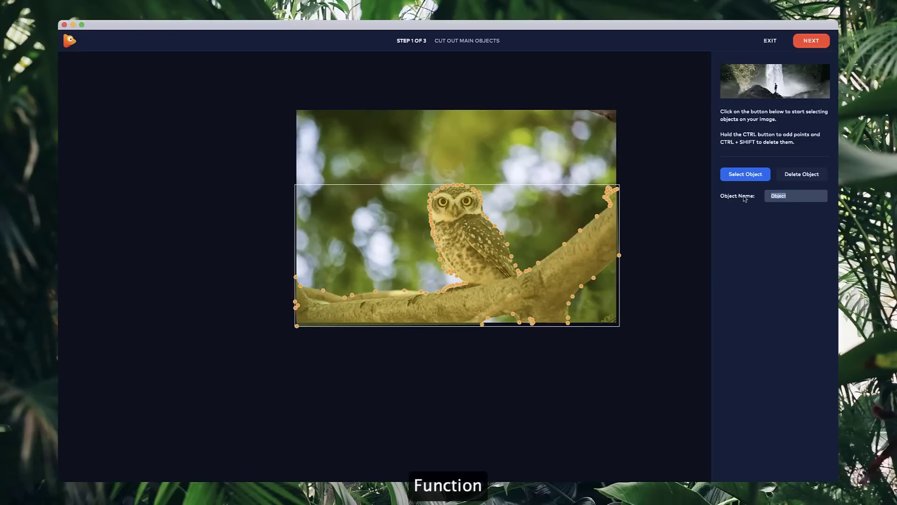
{"action": "type", "text": "Owl"}
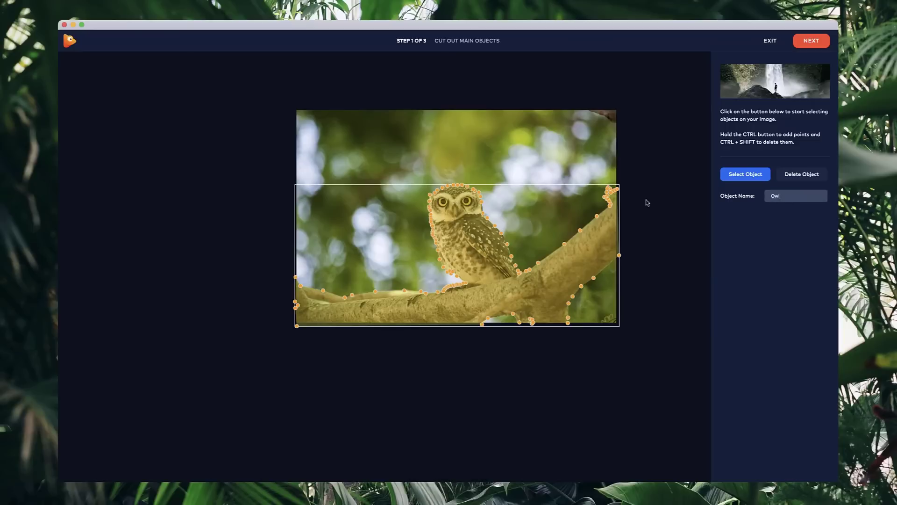
{"action": "left_click", "coordinate": [685, 204]}
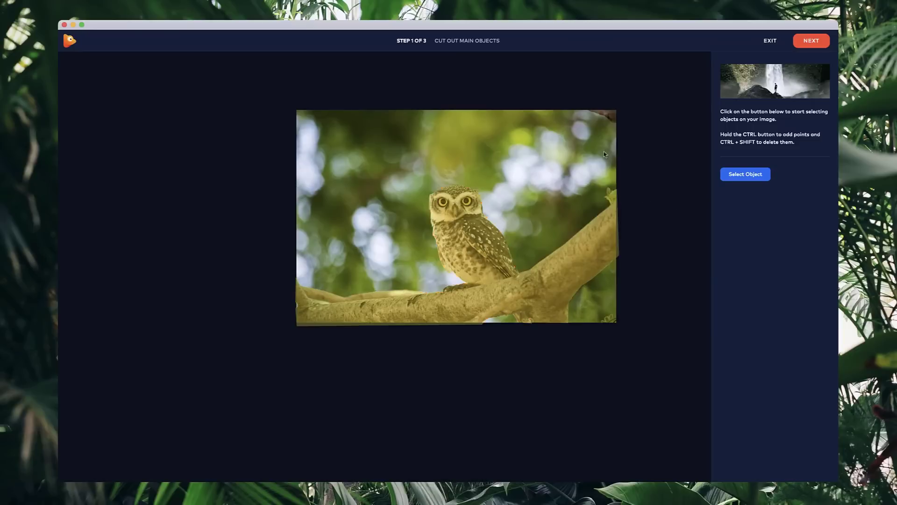
- Finish cutting out the main objects and proceed to the animation editor
{"action": "scroll", "coordinate": [603, 151], "scroll_direction": "up", "scroll_amount": 2}
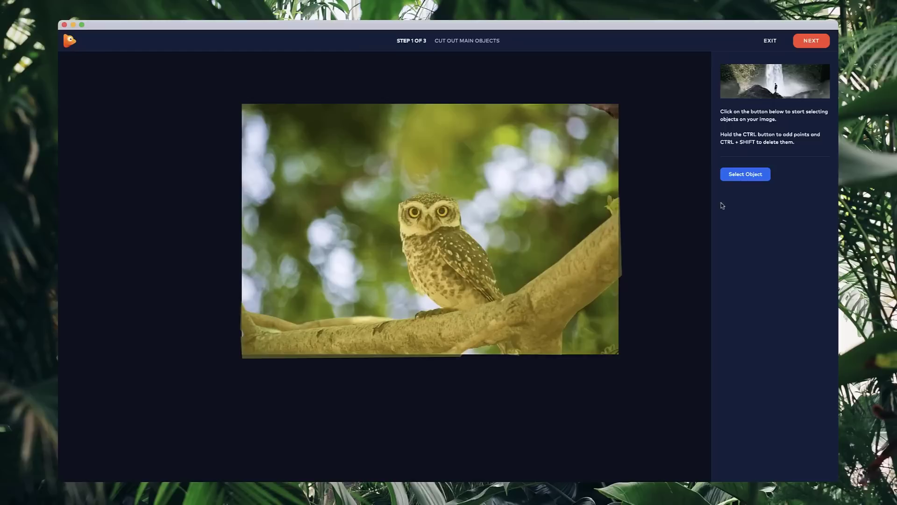
{"action": "left_click", "coordinate": [745, 175]}
{"action": "left_click", "coordinate": [747, 174]}
{"action": "left_click", "coordinate": [812, 41]}
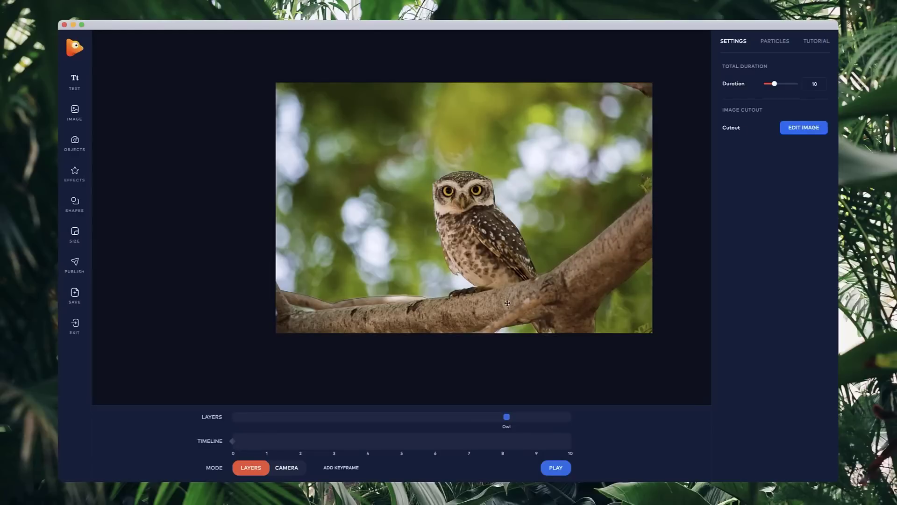
- In camera mode, move the Owl layer to about 6 on the layers track and shift the camera down and left
{"action": "left_click", "coordinate": [507, 303]}
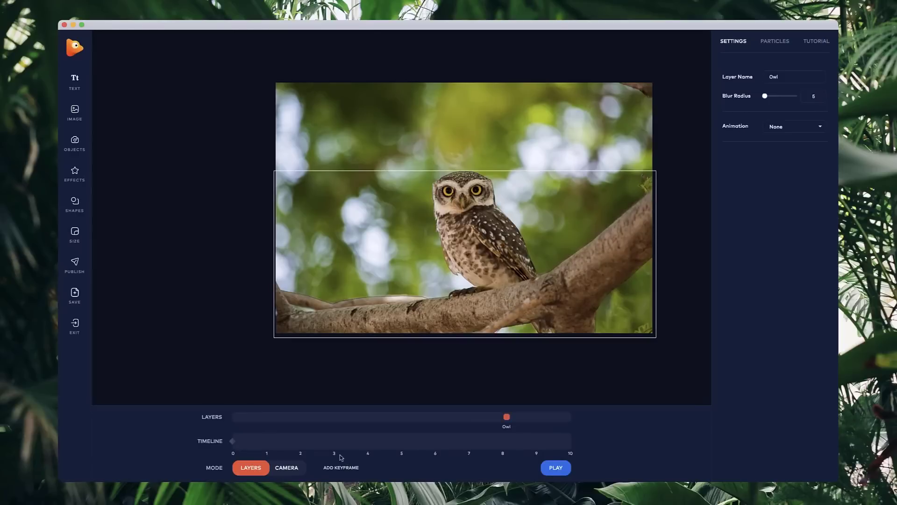
{"action": "left_click", "coordinate": [285, 468]}
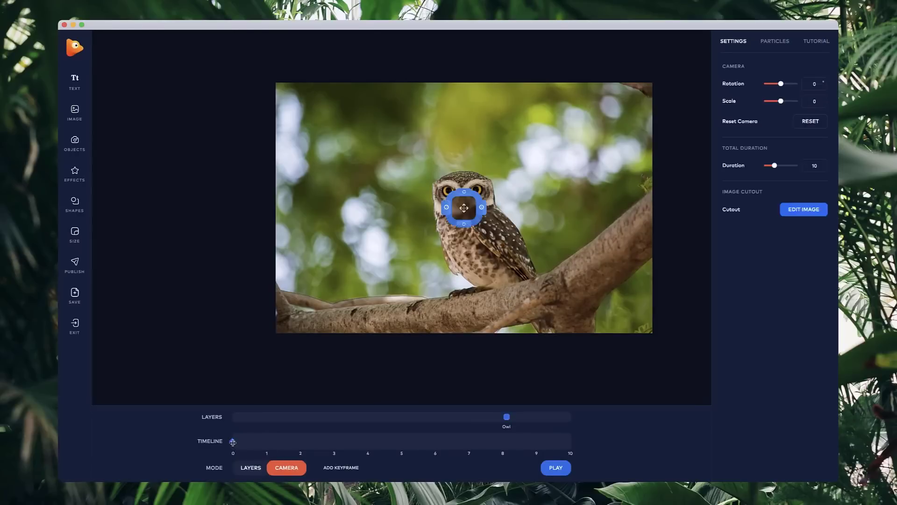
{"action": "left_click_drag", "start_coordinate": [506, 416], "coordinate": [434, 416]}
{"action": "left_click_drag", "start_coordinate": [470, 207], "coordinate": [441, 237]}
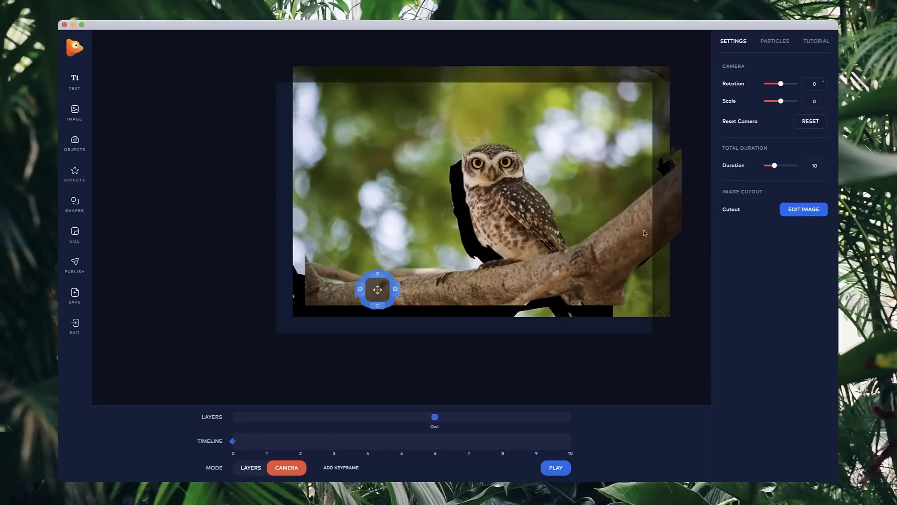
- Reopen the image cutout, proceed to filling the background space, and start cloning on the background layer with a radius of 86
{"action": "left_click", "coordinate": [804, 210]}
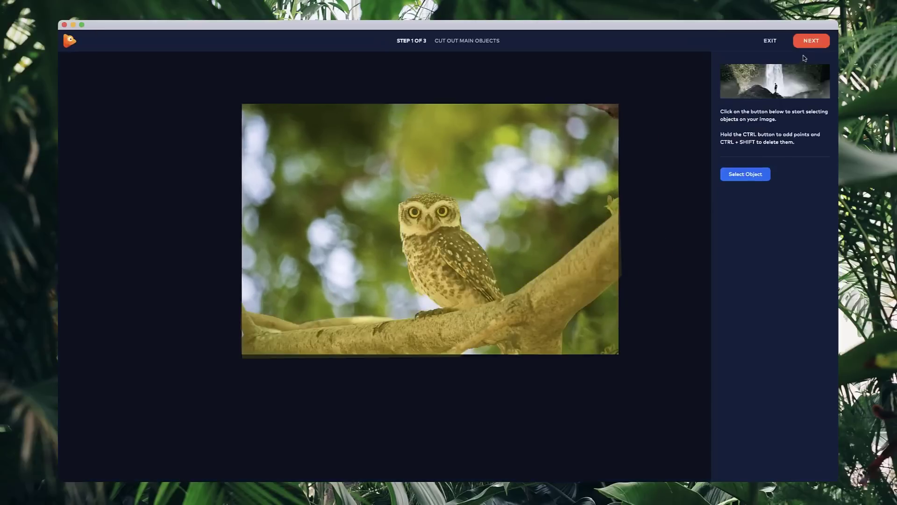
{"action": "left_click", "coordinate": [808, 42]}
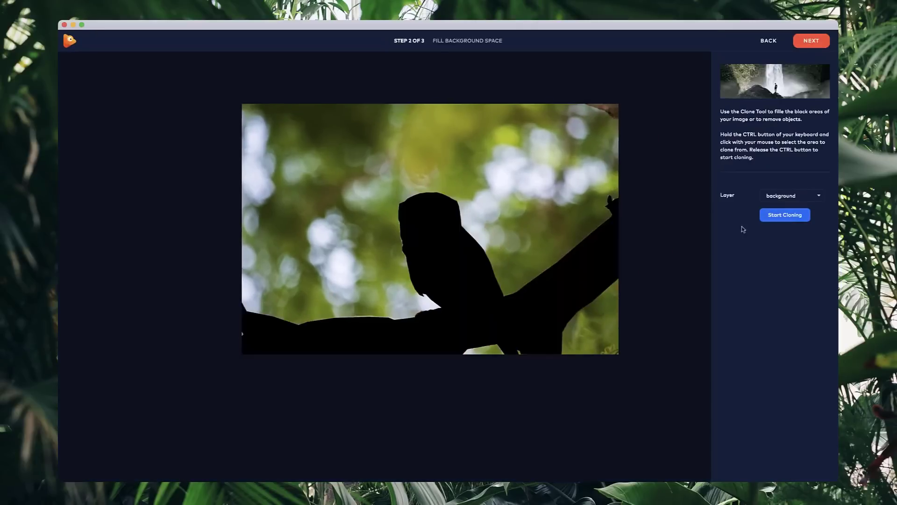
{"action": "left_click", "coordinate": [782, 216]}
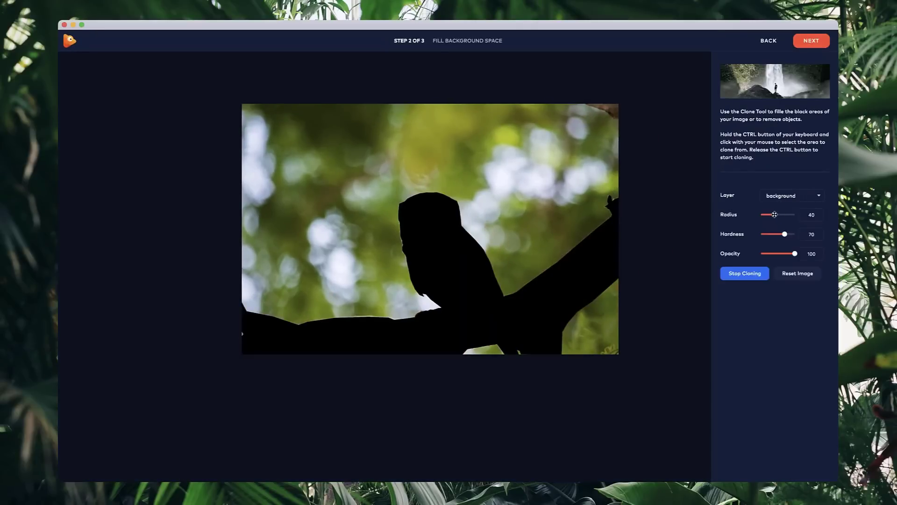
{"action": "left_click_drag", "start_coordinate": [776, 215], "coordinate": [786, 215]}
{"action": "left_click_drag", "start_coordinate": [788, 214], "coordinate": [787, 215]}
- Clone nearby blurred foliage over the black silhouette of the owl's head and upper body
{"action": "left_click", "coordinate": [497, 210], "text": "ctrl"}
{"action": "mouse_move", "coordinate": [497, 209]}
{"action": "left_mouse_down"}
{"action": "mouse_move", "coordinate": [459, 237]}
{"action": "mouse_move", "coordinate": [463, 251]}
{"action": "mouse_move", "coordinate": [453, 217]}
{"action": "mouse_move", "coordinate": [448, 224]}
{"action": "left_mouse_up"}
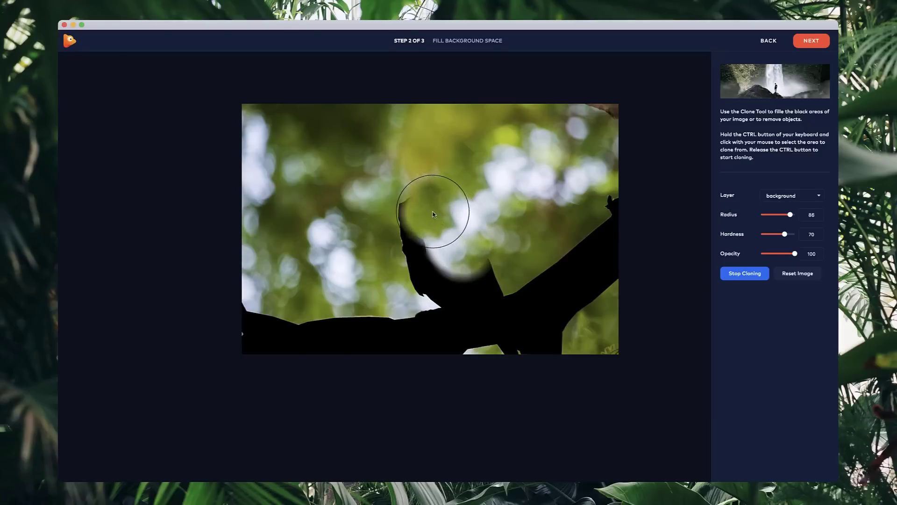
{"action": "key", "text": "ctrl"}
{"action": "left_click", "coordinate": [346, 199], "text": "ctrl"}
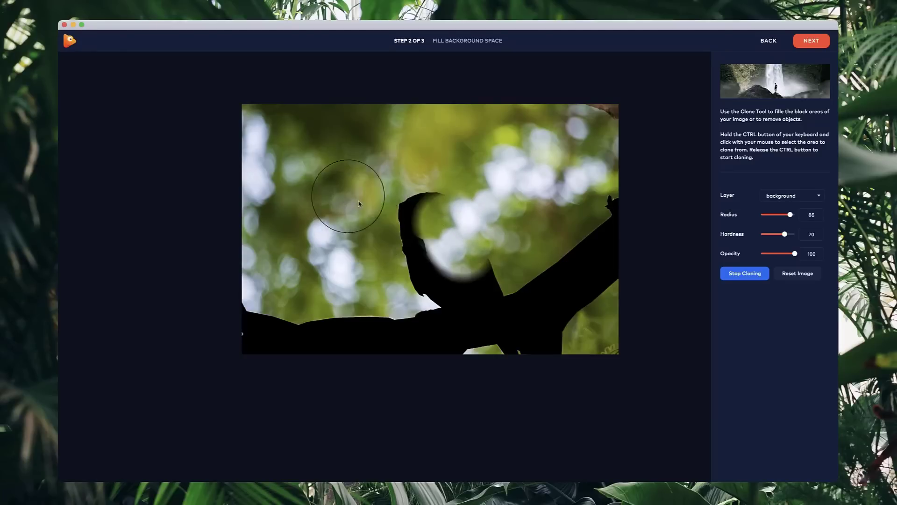
{"action": "key", "text": "ctrl"}
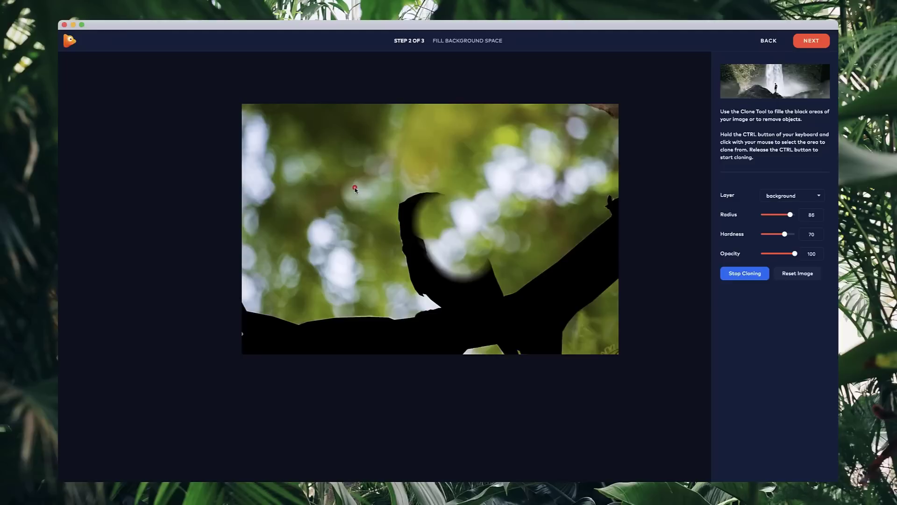
{"action": "left_click", "coordinate": [354, 188], "text": "ctrl"}
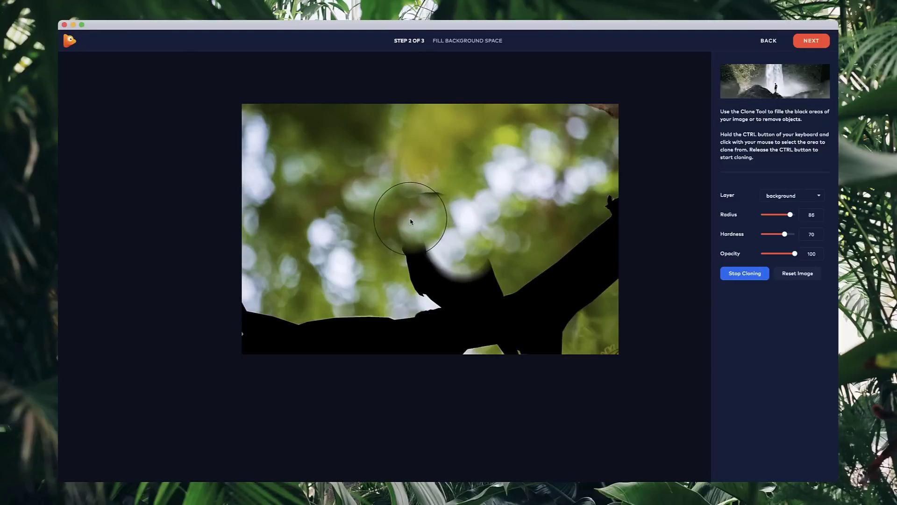
{"action": "key", "text": "ctrl"}
{"action": "left_click", "coordinate": [433, 183]}
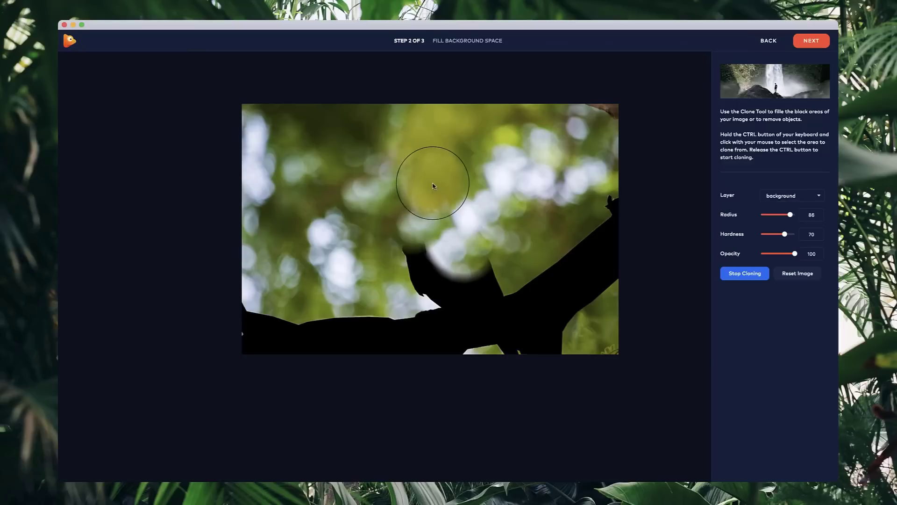
- Clone the foliage above the left branch over its black silhouette and the lower-left part of the owl's body
{"action": "key", "text": "ctrl"}
{"action": "left_click", "coordinate": [334, 279], "text": "ctrl"}
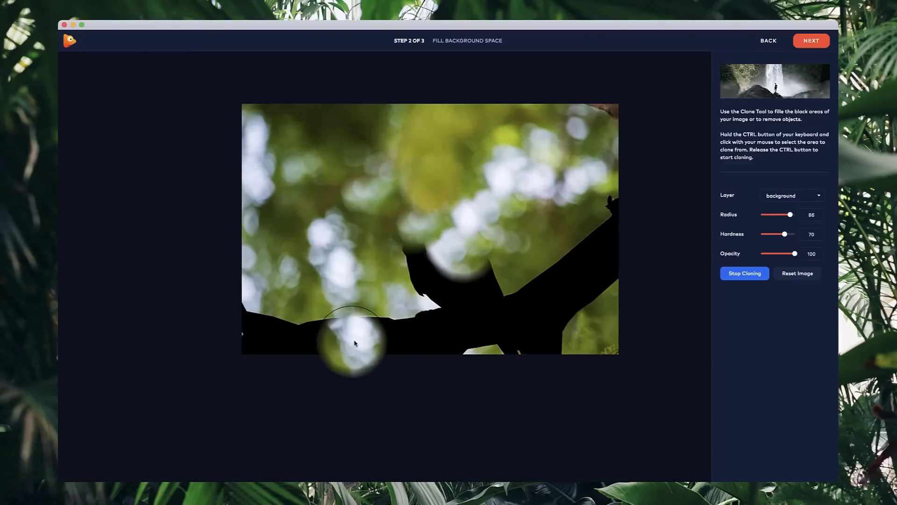
{"action": "mouse_move", "coordinate": [358, 342]}
{"action": "left_mouse_down"}
{"action": "mouse_move", "coordinate": [321, 334]}
{"action": "mouse_move", "coordinate": [280, 347]}
{"action": "mouse_move", "coordinate": [300, 332]}
{"action": "mouse_move", "coordinate": [294, 318]}
{"action": "mouse_move", "coordinate": [383, 312]}
{"action": "mouse_move", "coordinate": [396, 334]}
{"action": "mouse_move", "coordinate": [392, 326]}
{"action": "mouse_move", "coordinate": [410, 321]}
{"action": "mouse_move", "coordinate": [406, 269]}
{"action": "left_mouse_up"}
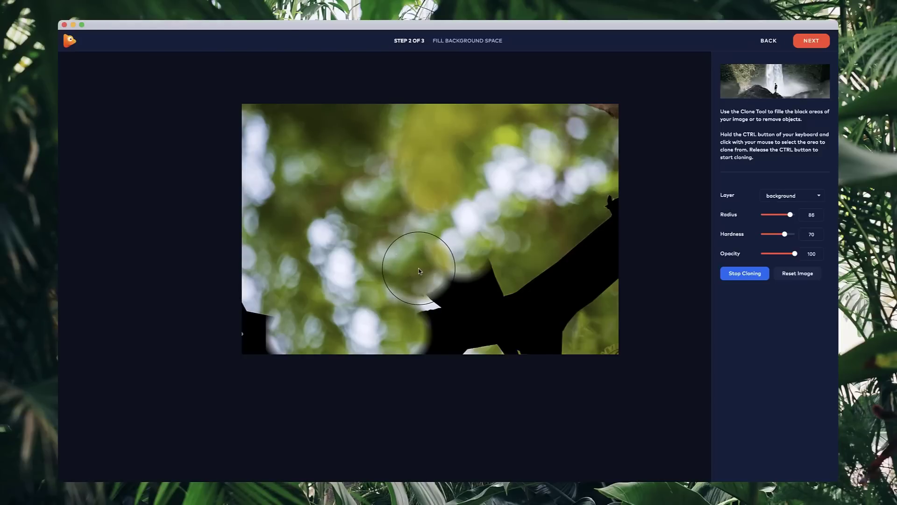
{"action": "left_click", "coordinate": [430, 328]}
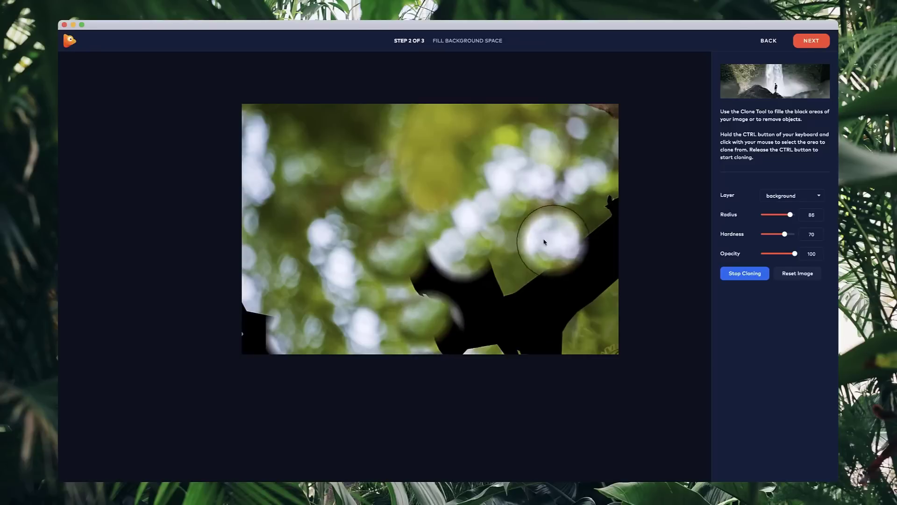
- Set the clone radius to 55 and clone foliage over the upper edge of the right branch's silhouette
{"action": "scroll", "coordinate": [554, 227], "scroll_direction": "up", "scroll_amount": 5}
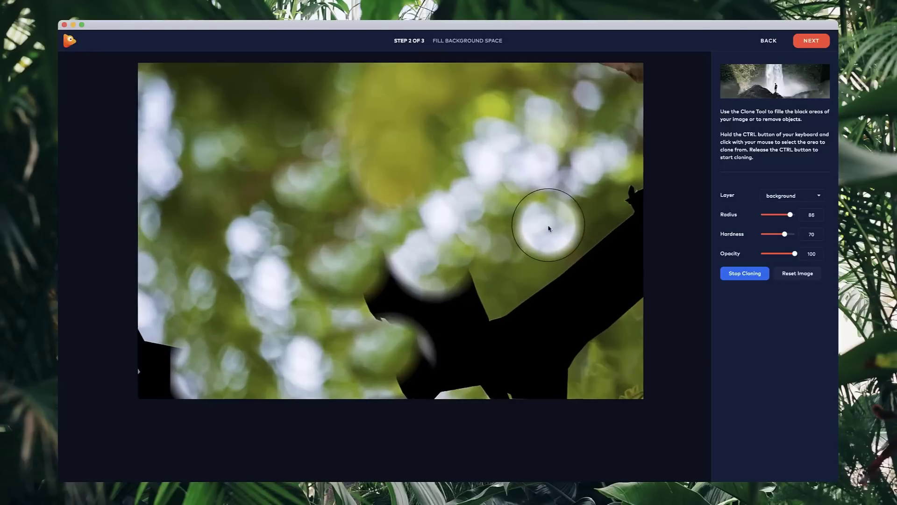
{"action": "left_click_drag", "start_coordinate": [790, 215], "coordinate": [779, 214]}
{"action": "scroll", "coordinate": [569, 239], "scroll_direction": "down", "scroll_amount": 2}
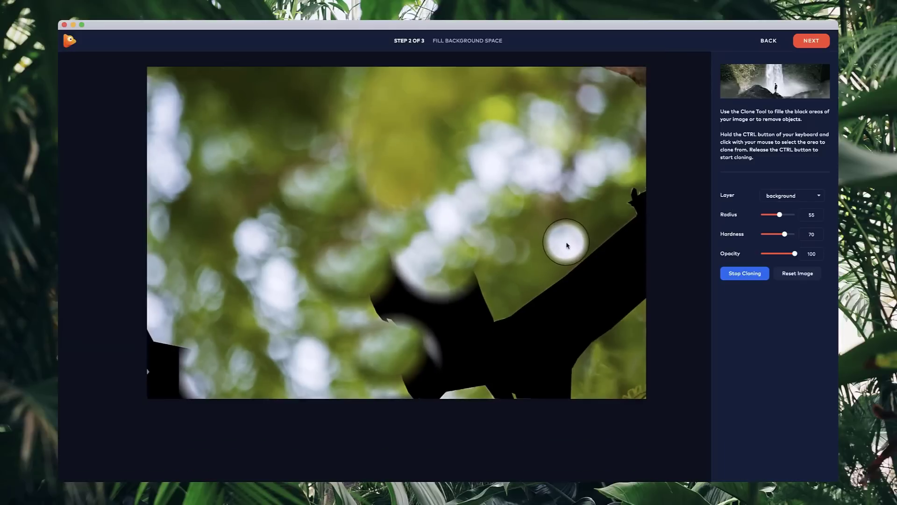
{"action": "left_click", "coordinate": [566, 242], "text": "ctrl"}
{"action": "mouse_move", "coordinate": [587, 272]}
{"action": "left_mouse_down"}
{"action": "mouse_move", "coordinate": [563, 292]}
{"action": "mouse_move", "coordinate": [611, 251]}
{"action": "mouse_move", "coordinate": [607, 297]}
{"action": "left_mouse_up"}
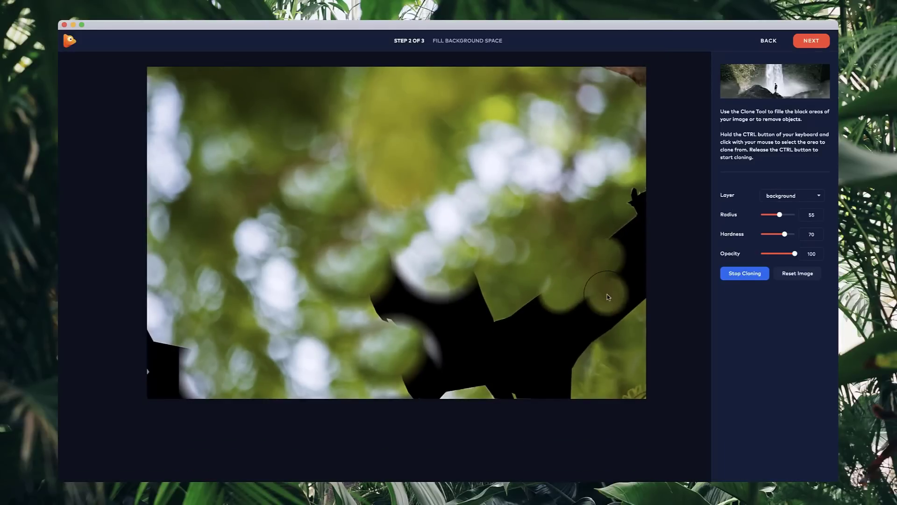
{"action": "scroll", "coordinate": [590, 282], "scroll_direction": "down", "scroll_amount": 3}
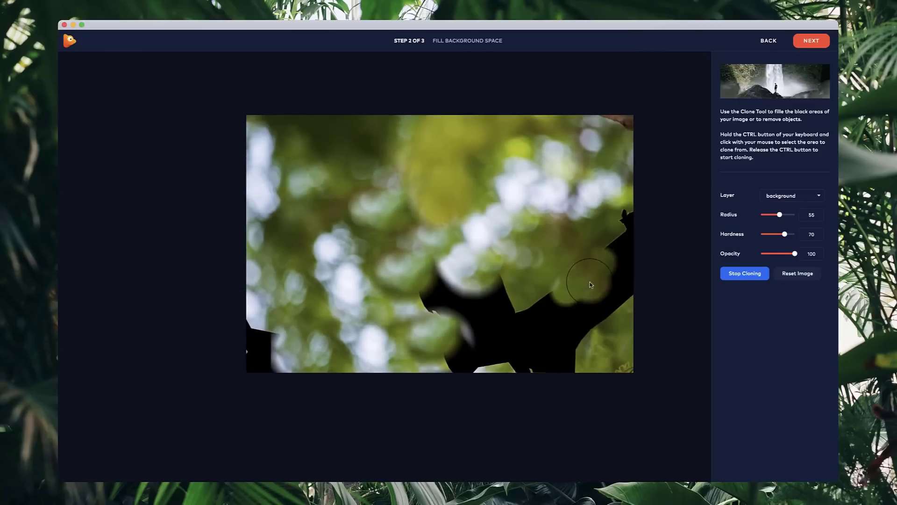
- Set the clone radius to 80 and clone foliage over the left side of the owl's remaining silhouette
{"action": "left_click", "coordinate": [435, 340]}
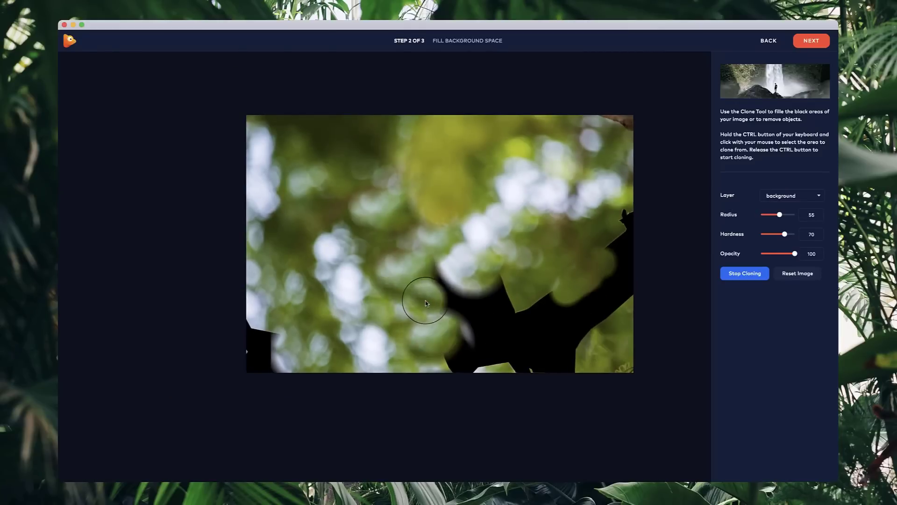
{"action": "left_click_drag", "start_coordinate": [787, 214], "coordinate": [788, 215]}
{"action": "mouse_move", "coordinate": [411, 322]}
{"action": "left_mouse_down"}
{"action": "mouse_move", "coordinate": [444, 286]}
{"action": "mouse_move", "coordinate": [433, 303]}
{"action": "left_mouse_up"}
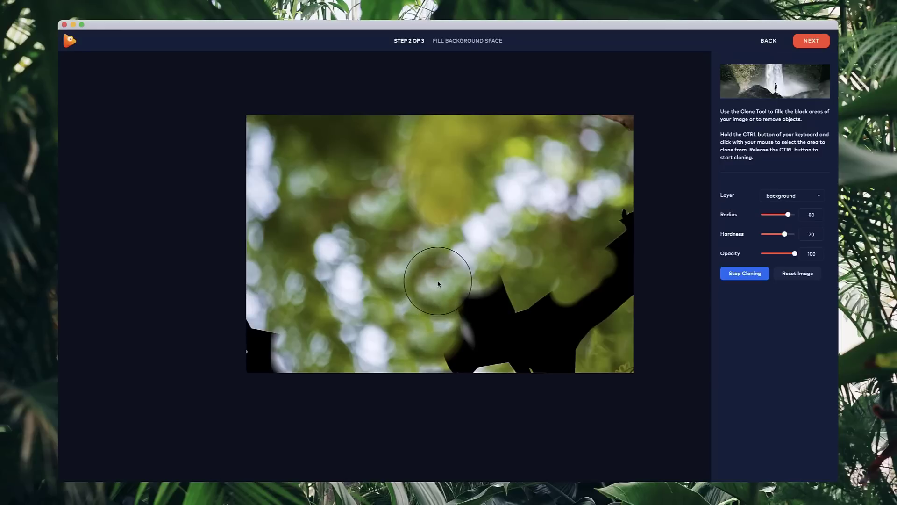
{"action": "left_click_drag", "start_coordinate": [596, 313], "coordinate": [588, 314]}
- Clone foliage over the rest of the owl's silhouette and the branch fork below it
{"action": "scroll", "coordinate": [589, 315], "scroll_direction": "up", "scroll_amount": 4}
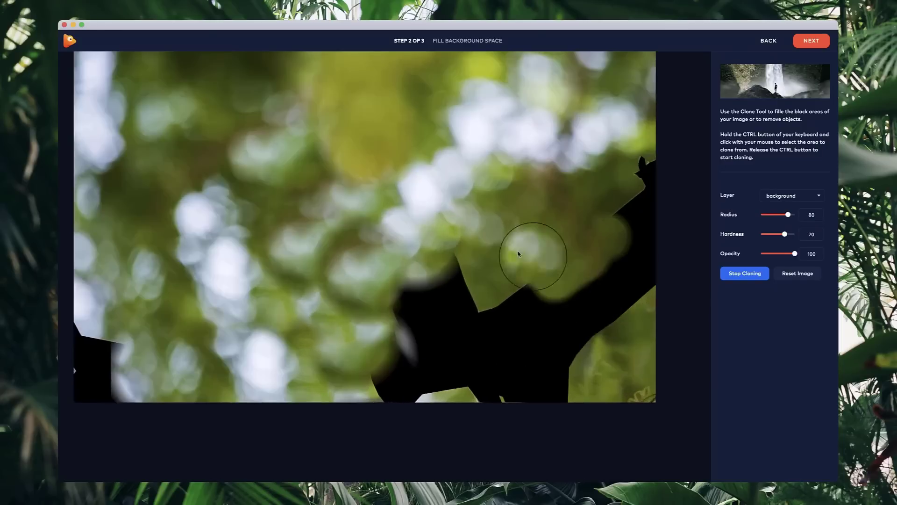
{"action": "scroll", "coordinate": [494, 274], "scroll_direction": "up", "scroll_amount": 3}
{"action": "scroll", "coordinate": [447, 281], "scroll_direction": "down", "scroll_amount": 2}
{"action": "scroll", "coordinate": [447, 283], "scroll_direction": "down", "scroll_amount": 3}
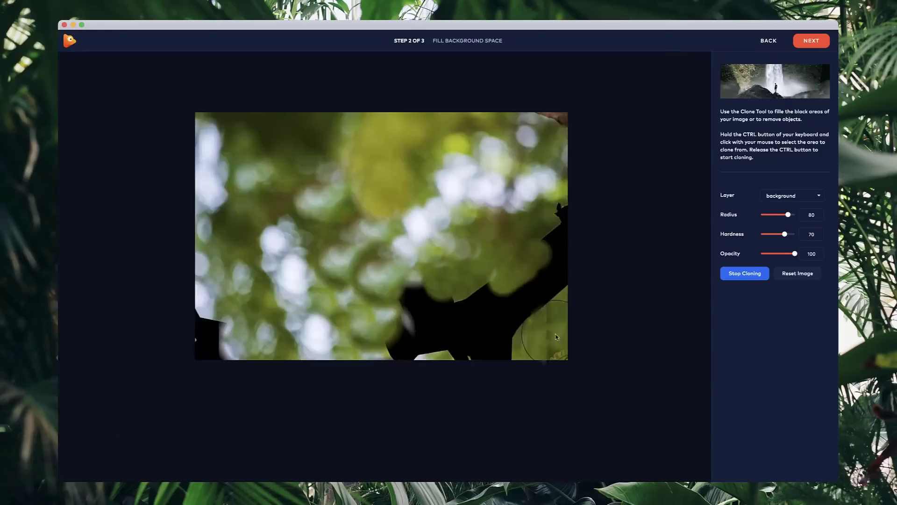
{"action": "mouse_move", "coordinate": [435, 299]}
{"action": "left_mouse_down"}
{"action": "mouse_move", "coordinate": [421, 301]}
{"action": "mouse_move", "coordinate": [449, 306]}
{"action": "mouse_move", "coordinate": [500, 391]}
{"action": "left_mouse_up"}
{"action": "scroll", "coordinate": [584, 350], "scroll_direction": "up", "scroll_amount": 5}
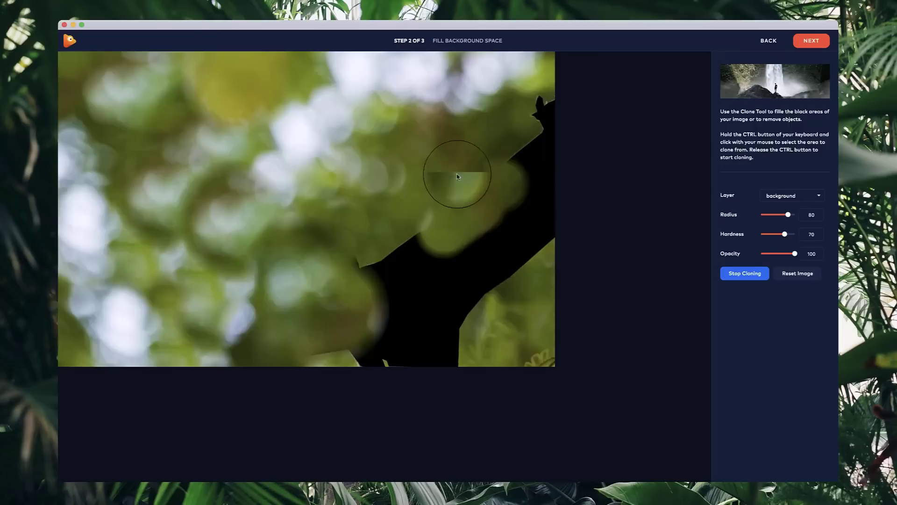
{"action": "left_click", "coordinate": [456, 176], "text": "ctrl"}
{"action": "scroll", "coordinate": [403, 269], "scroll_direction": "down", "scroll_amount": 3}
{"action": "left_click", "coordinate": [420, 252]}
- Lower the clone hardness to about 56 and clone foliage over the right branch's silhouette from both sides
{"action": "scroll", "coordinate": [412, 283], "scroll_direction": "down", "scroll_amount": 2}
{"action": "left_click_drag", "start_coordinate": [785, 234], "coordinate": [780, 234]}
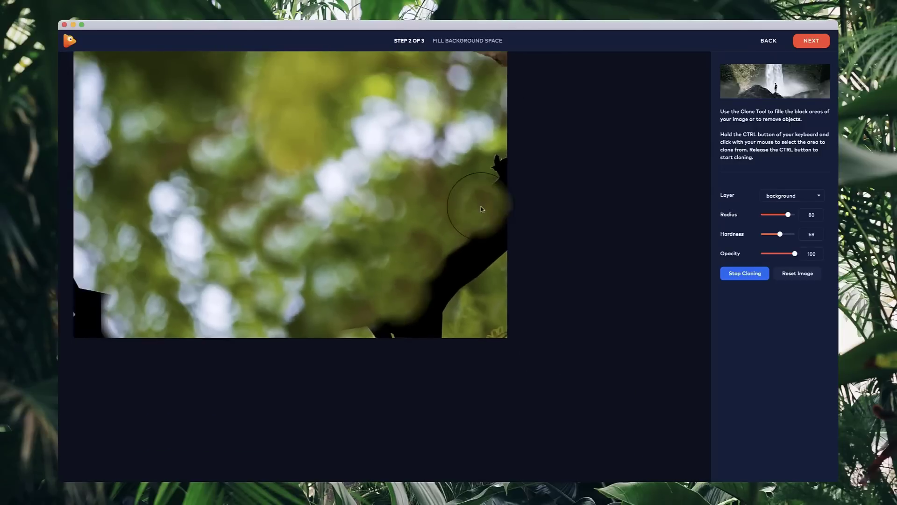
{"action": "scroll", "coordinate": [468, 306], "scroll_direction": "up", "scroll_amount": 3}
{"action": "left_click", "coordinate": [464, 303], "text": "ctrl"}
{"action": "scroll", "coordinate": [462, 266], "scroll_direction": "down", "scroll_amount": 3}
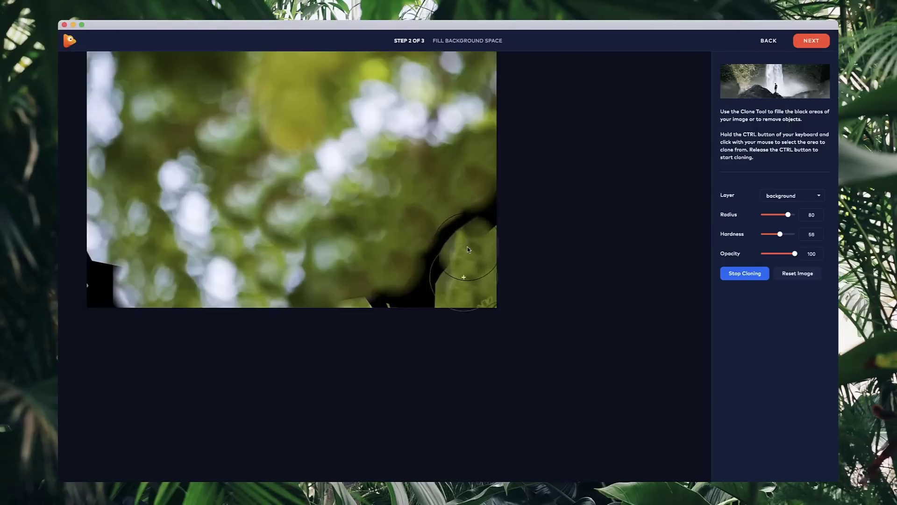
{"action": "left_click_drag", "start_coordinate": [480, 220], "coordinate": [440, 271]}
- Clone foliage over the remaining black areas along the image's bottom edge below the branch fork
{"action": "scroll", "coordinate": [444, 284], "scroll_direction": "up", "scroll_amount": 3}
{"action": "scroll", "coordinate": [439, 287], "scroll_direction": "down", "scroll_amount": 1}
{"action": "left_click", "coordinate": [382, 316]}
{"action": "left_click", "coordinate": [399, 292]}
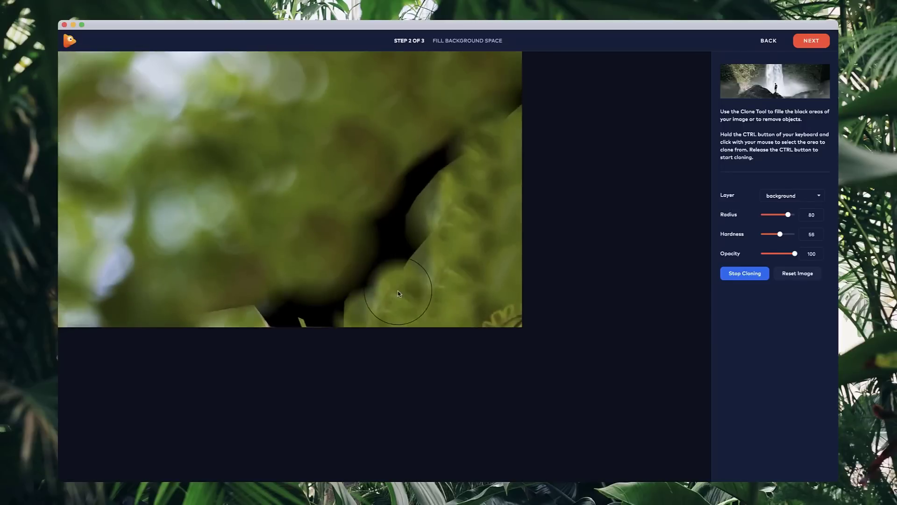
{"action": "scroll", "coordinate": [384, 292], "scroll_direction": "down", "scroll_amount": 3}
{"action": "left_click", "coordinate": [94, 248], "text": "ctrl"}
{"action": "left_click", "coordinate": [390, 276]}
{"action": "left_click", "coordinate": [335, 298]}
{"action": "left_click", "coordinate": [244, 282], "text": "ctrl"}
{"action": "left_click", "coordinate": [307, 296]}
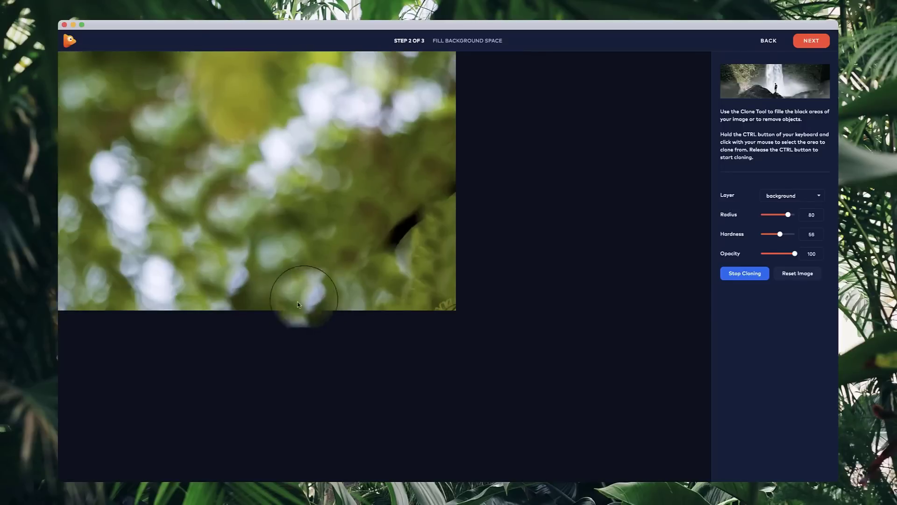
- Blend the bottom edge with more cloned foliage and fill the last dark gap of the right branch
{"action": "left_click", "coordinate": [334, 215], "text": "ctrl"}
{"action": "left_click", "coordinate": [295, 287]}
{"action": "left_click", "coordinate": [346, 217], "text": "ctrl"}
{"action": "left_click_drag", "start_coordinate": [393, 242], "coordinate": [446, 189]}
{"action": "scroll", "coordinate": [504, 200], "scroll_direction": "down", "scroll_amount": 3}
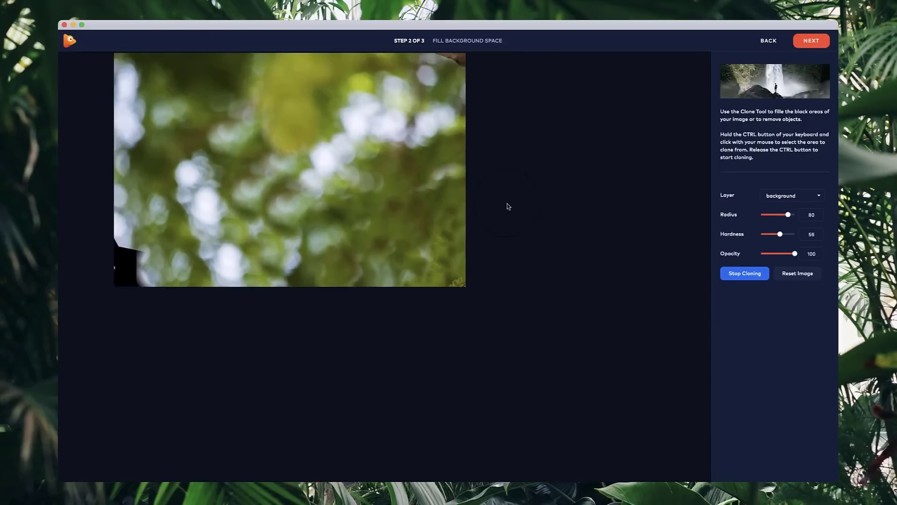
- Clone foliage over the black area in the image's lower-left corner and proceed to the animation editor
{"action": "scroll", "coordinate": [261, 224], "scroll_direction": "up", "scroll_amount": 1}
{"action": "left_click", "coordinate": [261, 227]}
{"action": "left_click", "coordinate": [270, 234], "text": "ctrl"}
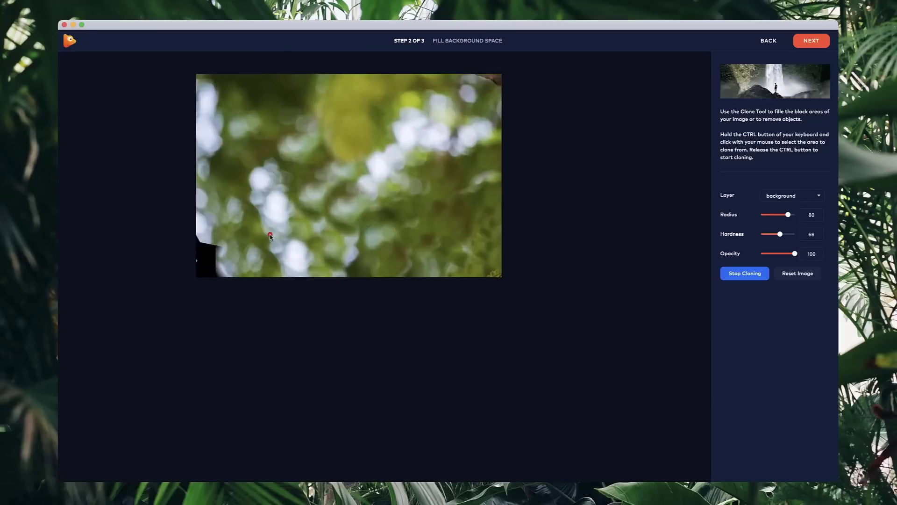
{"action": "left_click", "coordinate": [213, 266]}
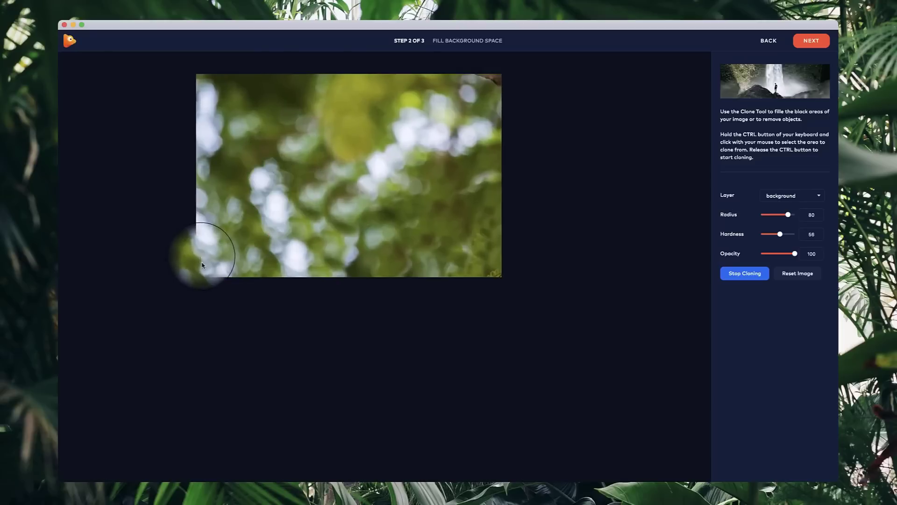
{"action": "scroll", "coordinate": [322, 158], "scroll_direction": "up", "scroll_amount": 1}
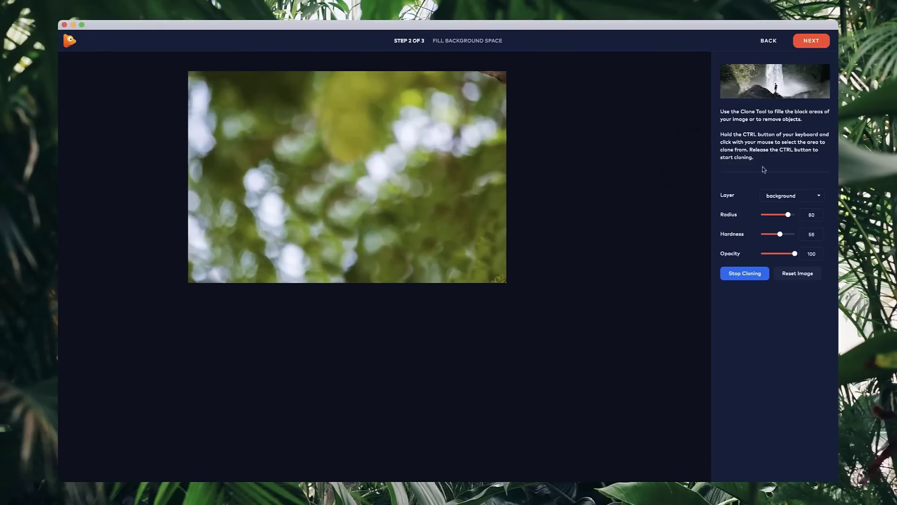
{"action": "left_click", "coordinate": [812, 41]}
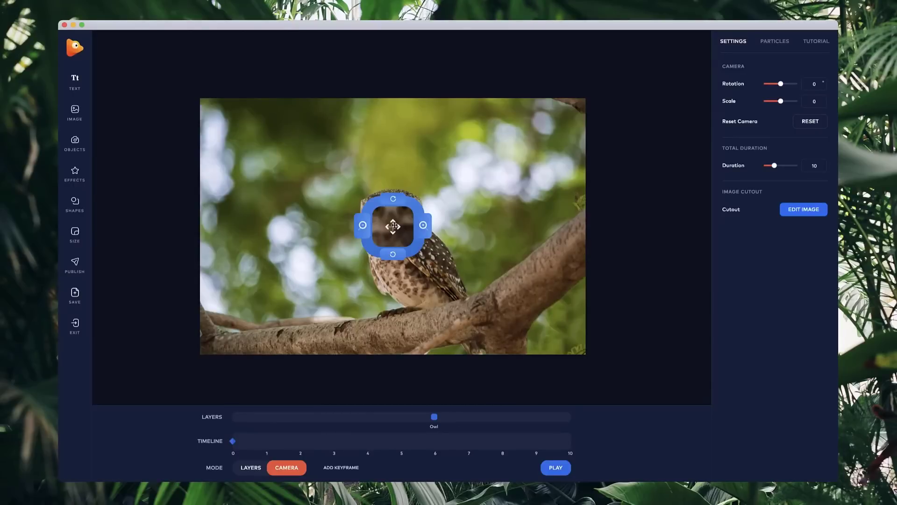
- Shift the camera down and to the left and raise its scale to about 8
{"action": "left_click_drag", "start_coordinate": [394, 226], "coordinate": [330, 266]}
{"action": "left_click", "coordinate": [401, 222]}
{"action": "left_click", "coordinate": [401, 222]}
{"action": "left_click", "coordinate": [401, 222]}
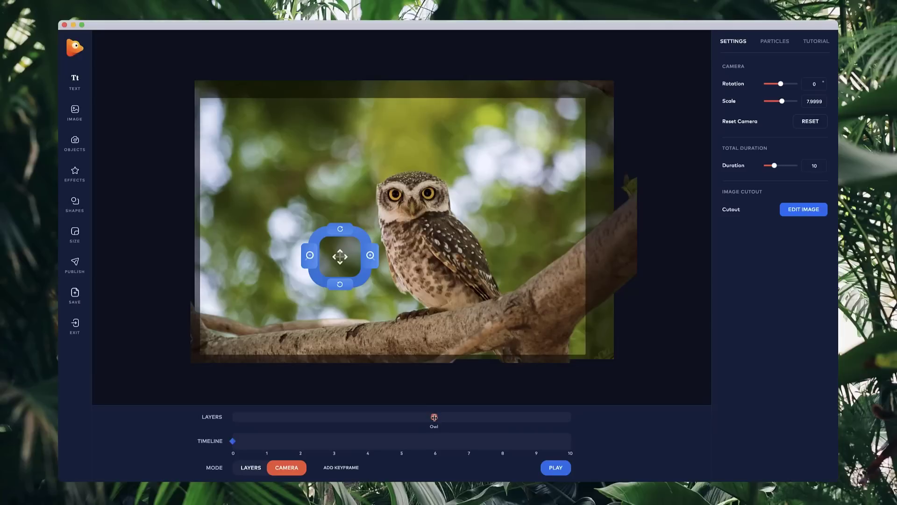
- Move the Owl layer to about 5 on the layers track and shift the camera further down and left
{"action": "left_click", "coordinate": [400, 418]}
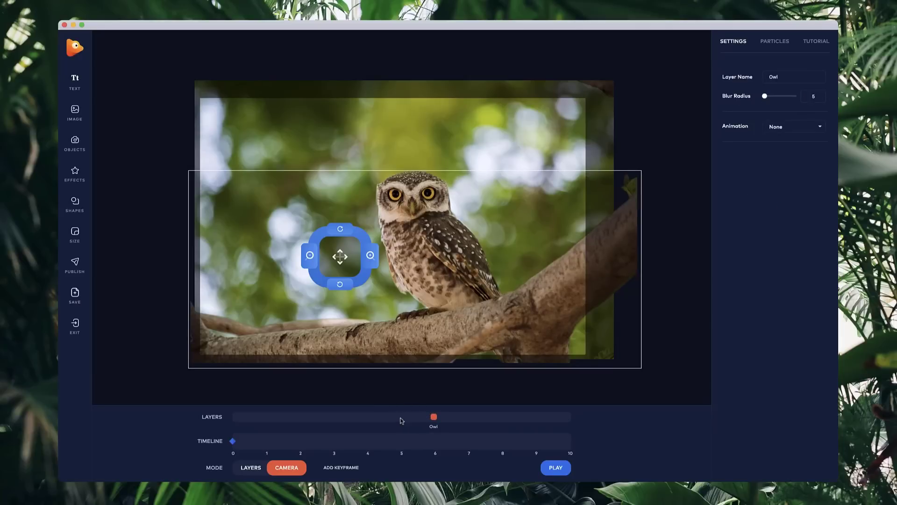
{"action": "left_click", "coordinate": [400, 417]}
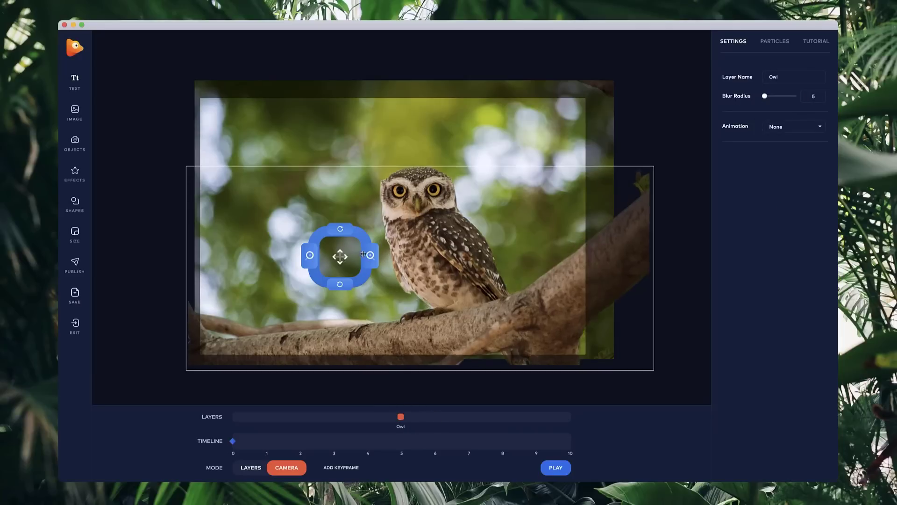
{"action": "left_click_drag", "start_coordinate": [365, 255], "coordinate": [333, 277]}
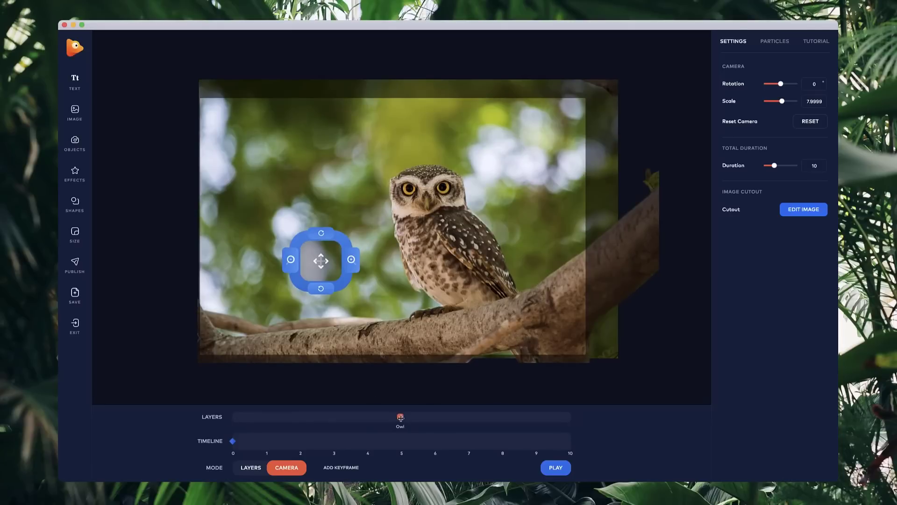
- In layers mode, move the Owl layer to the 10 end of its track, then move the camera near the image centre in camera mode
{"action": "left_click", "coordinate": [255, 469]}
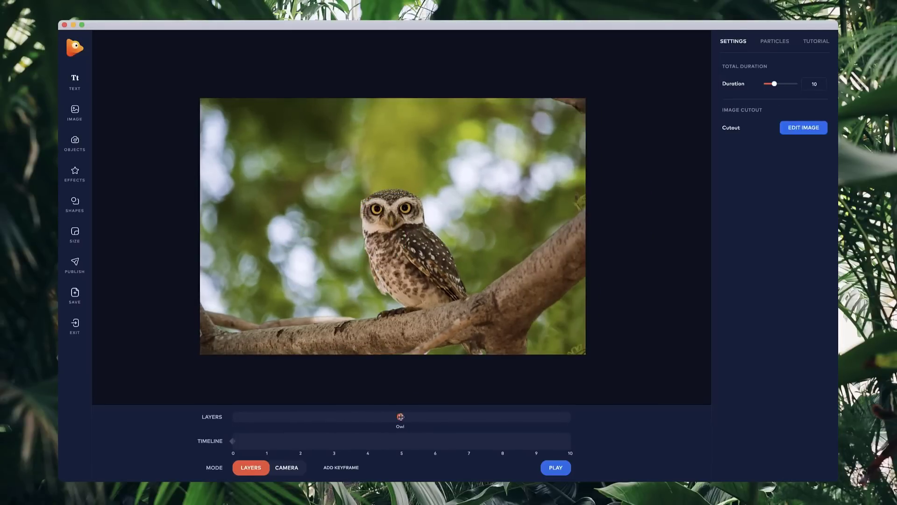
{"action": "left_click_drag", "start_coordinate": [400, 416], "coordinate": [575, 425]}
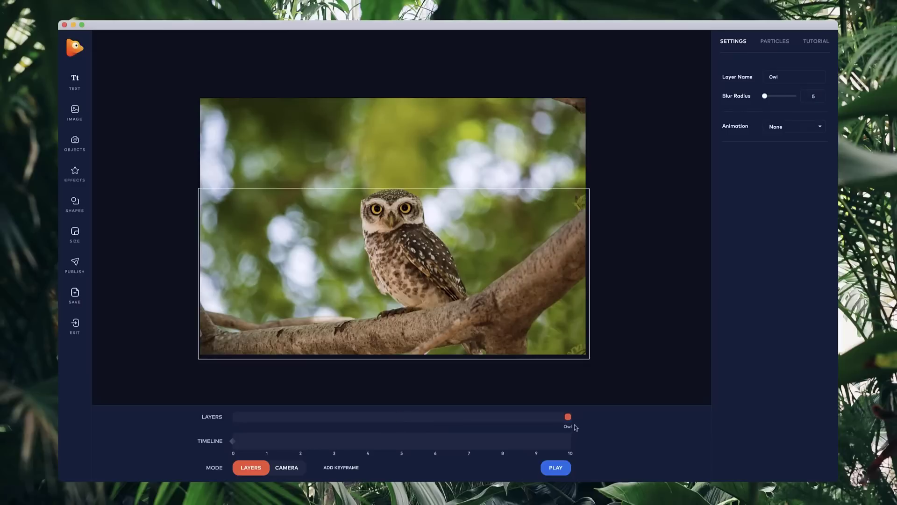
{"action": "left_click", "coordinate": [286, 467]}
{"action": "mouse_move", "coordinate": [325, 265]}
{"action": "left_mouse_down"}
{"action": "mouse_move", "coordinate": [401, 255]}
{"action": "mouse_move", "coordinate": [470, 214]}
{"action": "mouse_move", "coordinate": [402, 174]}
{"action": "mouse_move", "coordinate": [335, 225]}
{"action": "mouse_move", "coordinate": [354, 287]}
{"action": "mouse_move", "coordinate": [458, 210]}
{"action": "mouse_move", "coordinate": [394, 217]}
{"action": "left_mouse_up"}
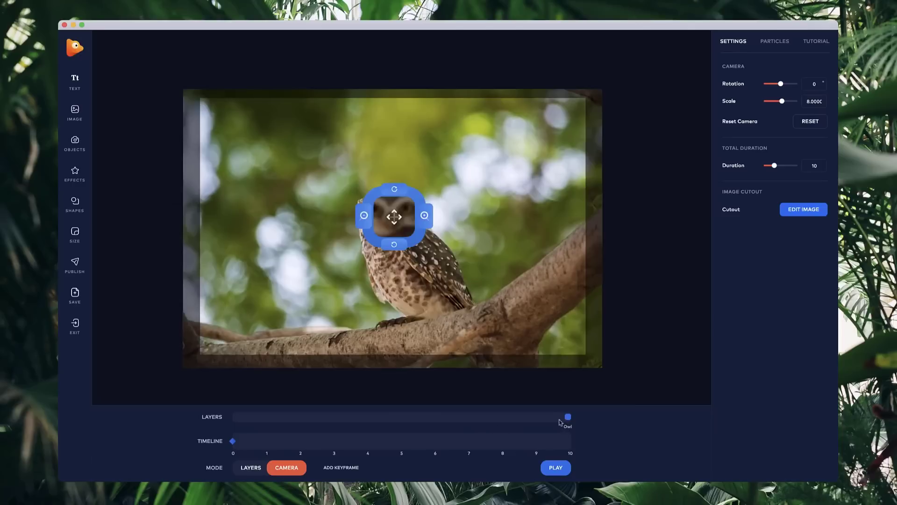
- Switch to layers mode and move the Owl layer to about 5 on the layers track
{"action": "left_click", "coordinate": [251, 467]}
{"action": "left_click", "coordinate": [568, 416]}
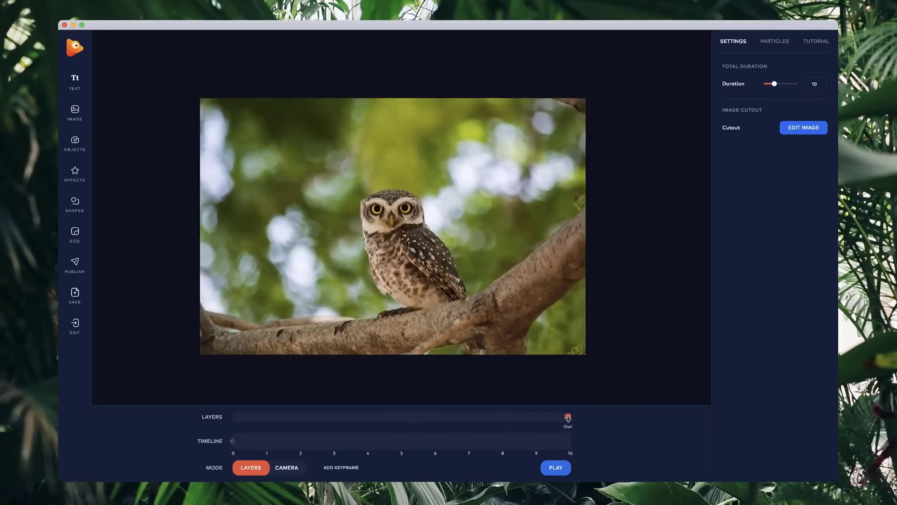
{"action": "left_click_drag", "start_coordinate": [568, 416], "coordinate": [403, 417]}
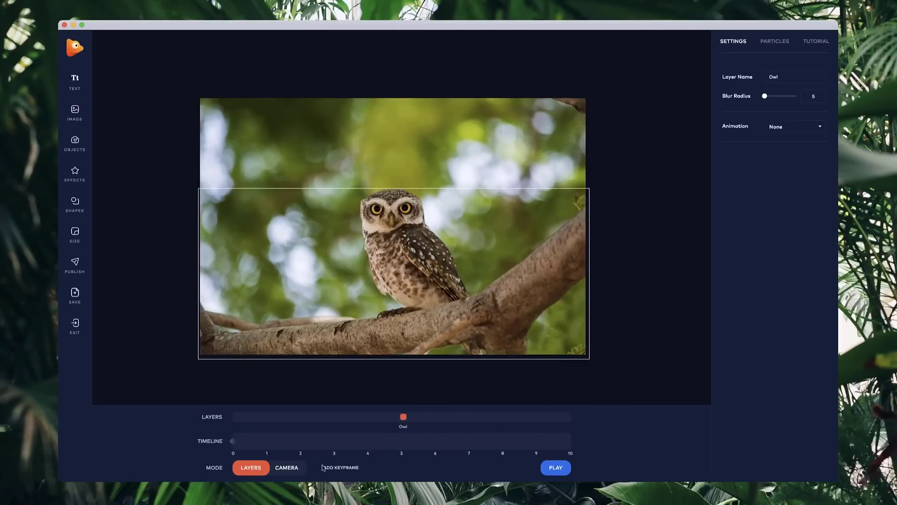
- In camera mode, shift the camera down and to the left, beside the owl's head, then return to layers mode
{"action": "left_click", "coordinate": [283, 468]}
{"action": "left_click_drag", "start_coordinate": [410, 220], "coordinate": [387, 244]}
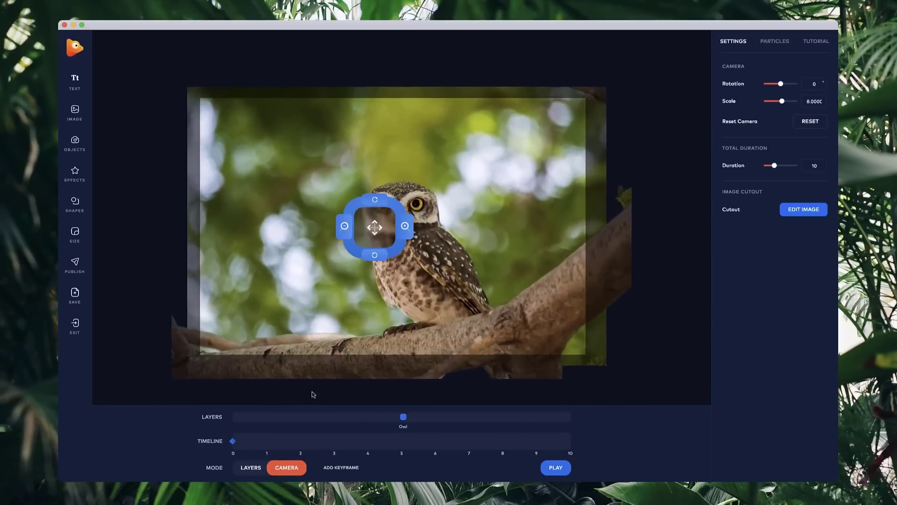
{"action": "left_click", "coordinate": [251, 468]}
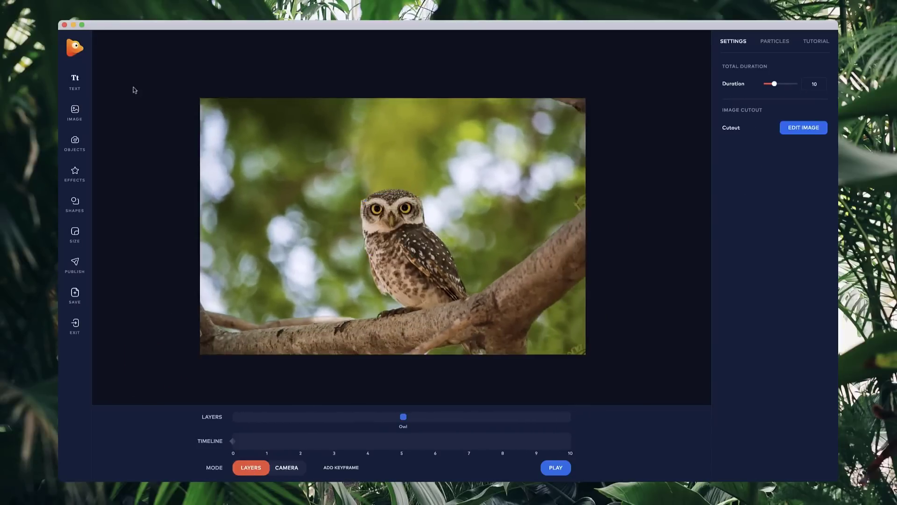
- Add a text object over the image and replace its placeholder with "ZOO"
{"action": "left_click", "coordinate": [75, 81]}
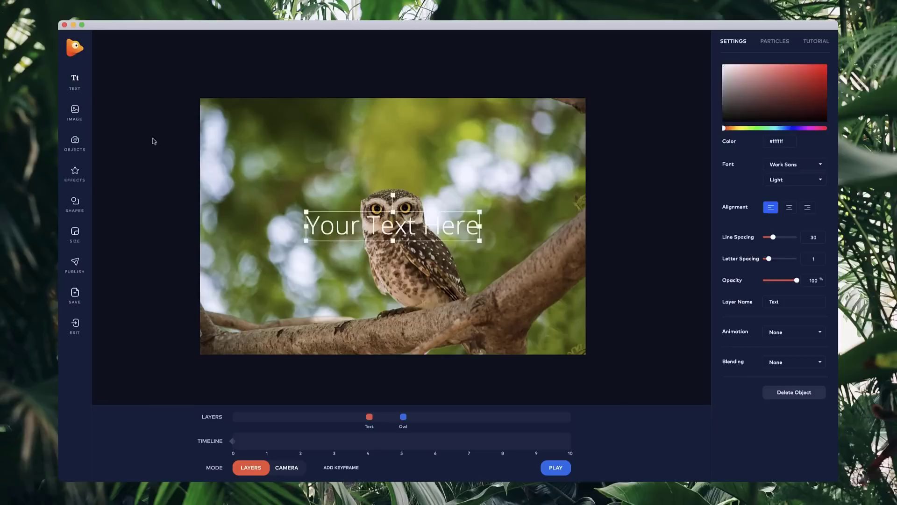
{"action": "double_click", "coordinate": [354, 224]}
{"action": "type", "text": "Z"}
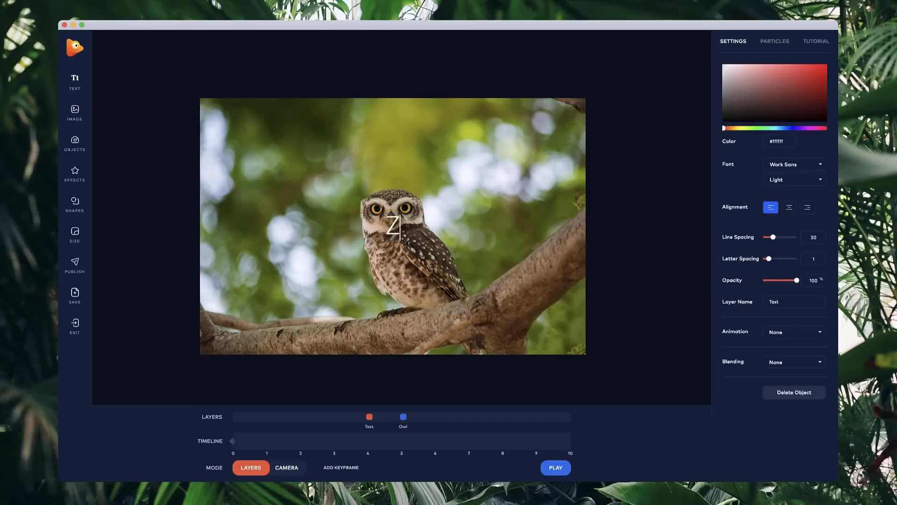
{"action": "type", "text": "OO"}
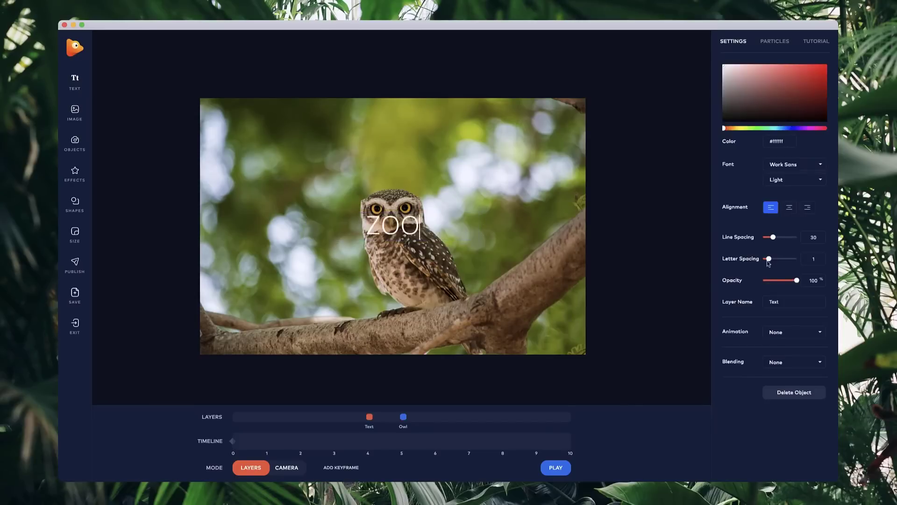
- Set the ZOO text's letter spacing to 34 and font to Bebas Neue, and place it at a smaller size beside the owl
{"action": "left_click_drag", "start_coordinate": [767, 260], "coordinate": [778, 259]}
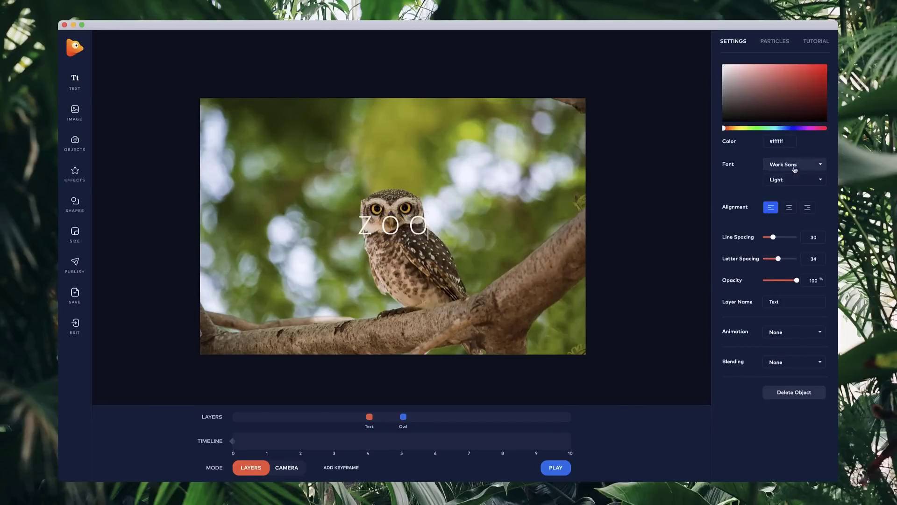
{"action": "left_click", "coordinate": [794, 169]}
{"action": "left_click", "coordinate": [779, 244]}
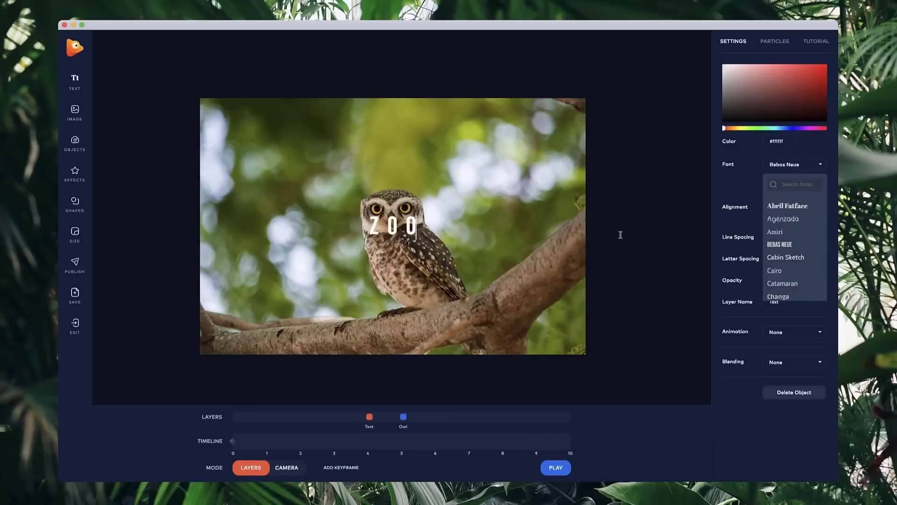
{"action": "left_click", "coordinate": [621, 234]}
{"action": "left_click_drag", "start_coordinate": [392, 225], "coordinate": [339, 232]}
- Add a second text object and replace its placeholder with "OPEN"
{"action": "left_click", "coordinate": [84, 87]}
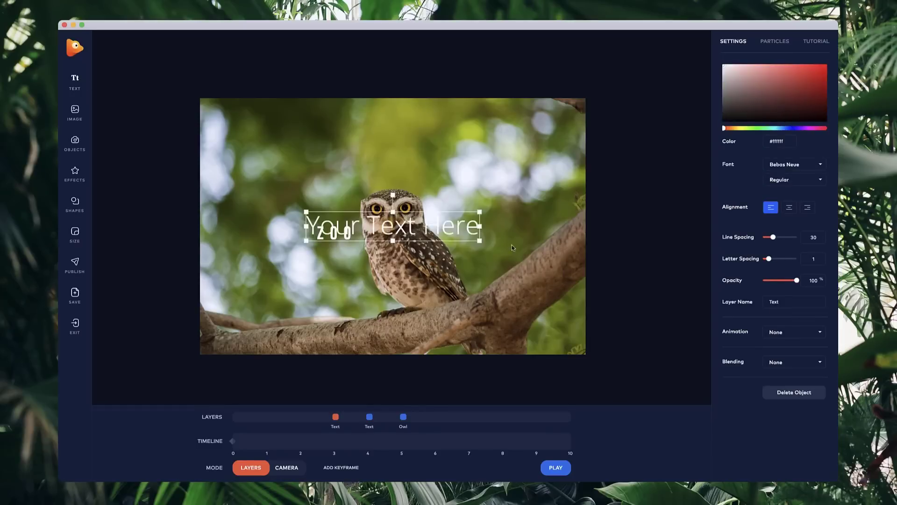
{"action": "double_click", "coordinate": [441, 235]}
{"action": "triple_click", "coordinate": [441, 235]}
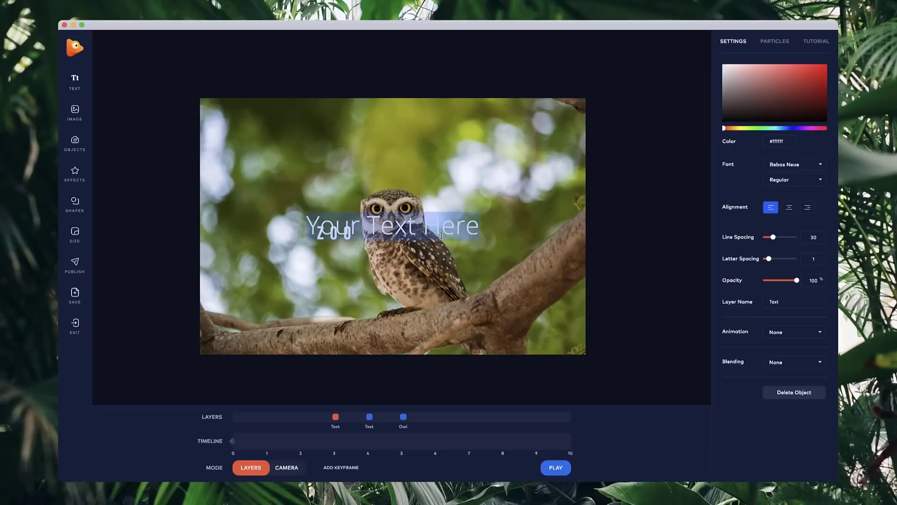
{"action": "type", "text": "OPEN"}
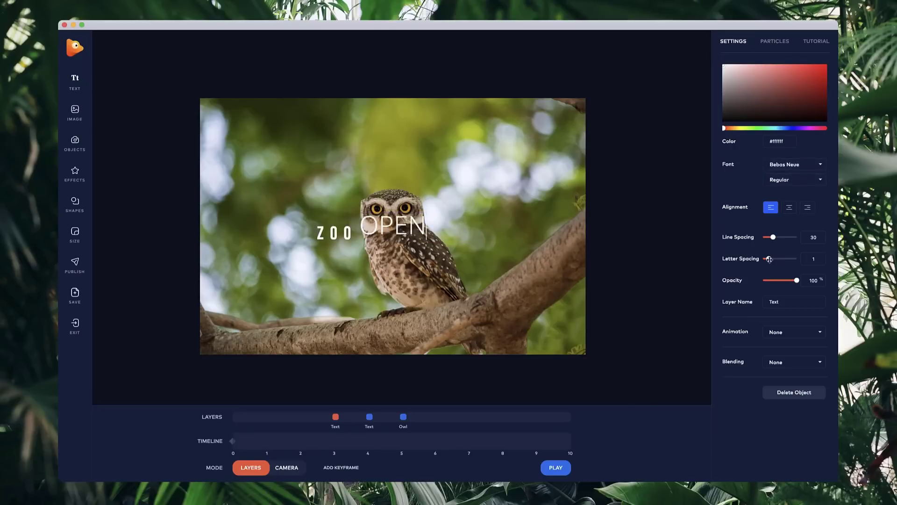
- Set the OPEN text to letter spacing 21 and Work Sans Regular, and place it at a smaller size directly below ZOO
{"action": "left_click_drag", "start_coordinate": [769, 260], "coordinate": [774, 259]}
{"action": "left_click", "coordinate": [794, 164]}
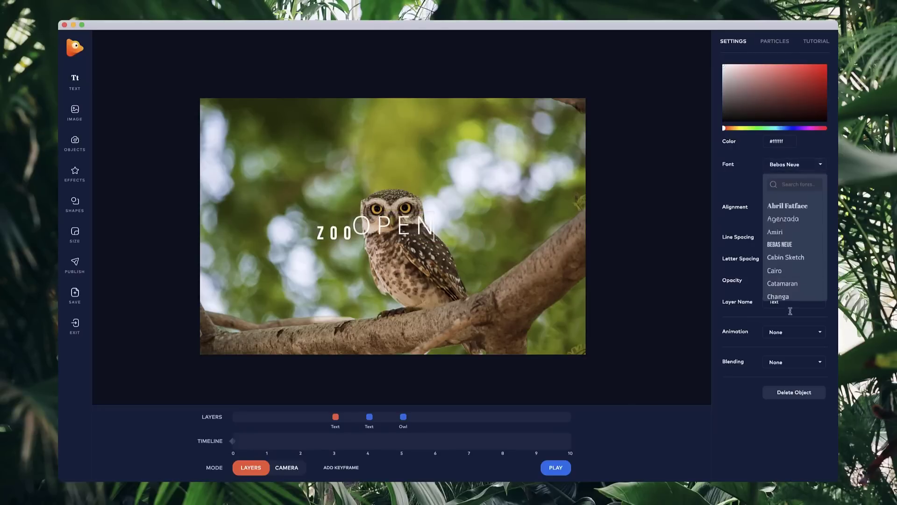
{"action": "scroll", "coordinate": [794, 262], "scroll_direction": "down", "scroll_amount": 5}
{"action": "left_click", "coordinate": [781, 240]}
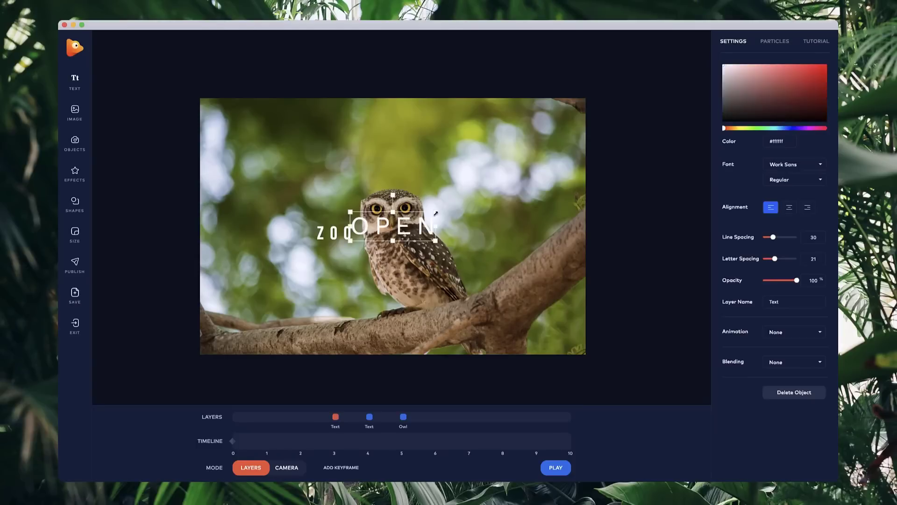
{"action": "mouse_move", "coordinate": [433, 217]}
{"action": "left_mouse_down"}
{"action": "mouse_move", "coordinate": [347, 249]}
{"action": "mouse_move", "coordinate": [341, 234]}
{"action": "mouse_move", "coordinate": [338, 247]}
{"action": "mouse_move", "coordinate": [348, 240]}
{"action": "mouse_move", "coordinate": [335, 246]}
{"action": "left_mouse_up"}
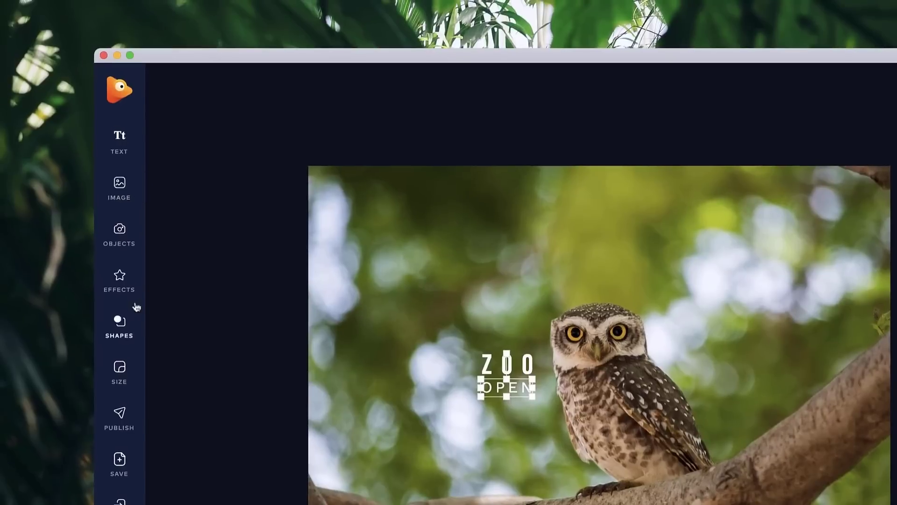
- Add the animated blue butterfly effect, shrink it, and place it on the left part of the branch
{"action": "left_click", "coordinate": [78, 179]}
{"action": "left_click", "coordinate": [236, 96]}
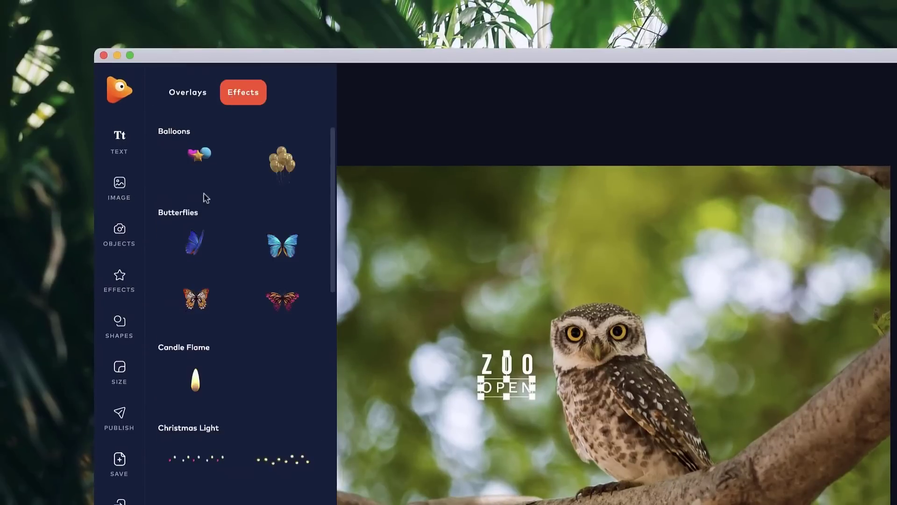
{"action": "left_click", "coordinate": [193, 255]}
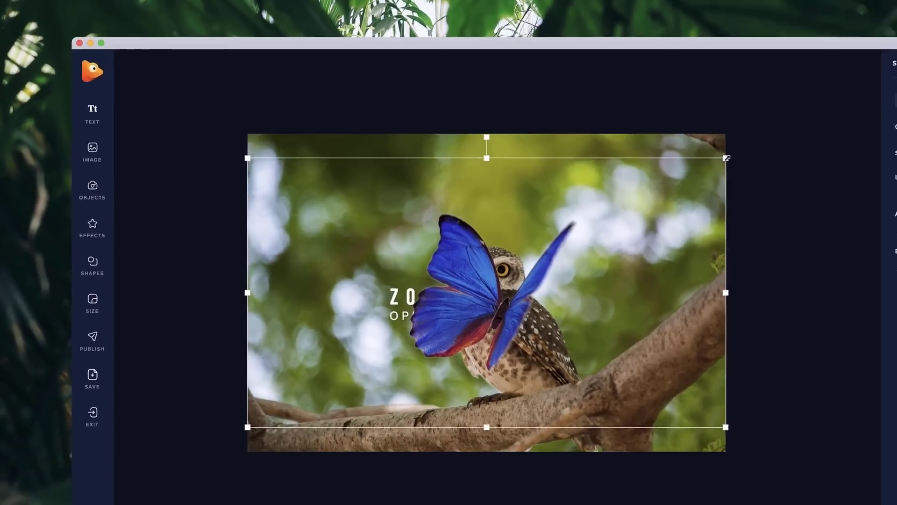
{"action": "left_click_drag", "start_coordinate": [892, 195], "coordinate": [446, 443]}
{"action": "left_click_drag", "start_coordinate": [251, 326], "coordinate": [288, 345]}
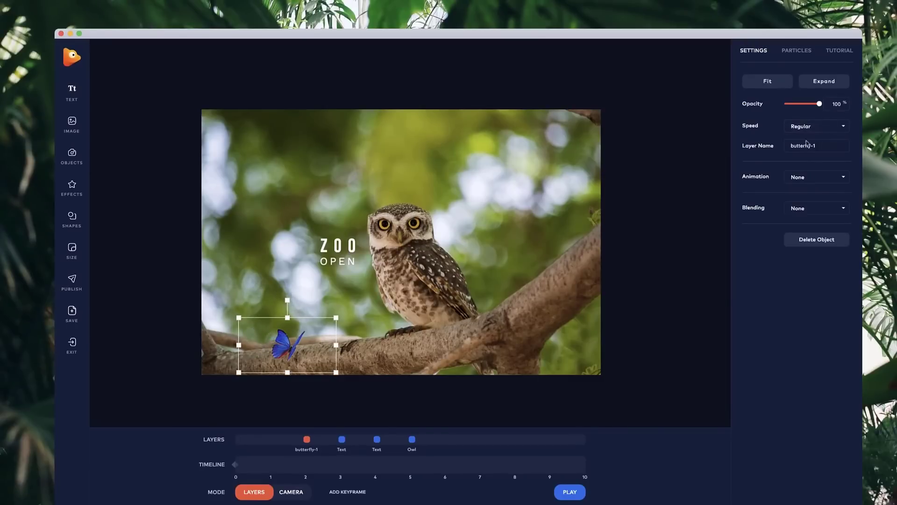
- Set the butterfly effect's speed to Slow
{"action": "left_click", "coordinate": [817, 127]}
{"action": "left_click", "coordinate": [812, 141]}
{"action": "left_click", "coordinate": [687, 298]}
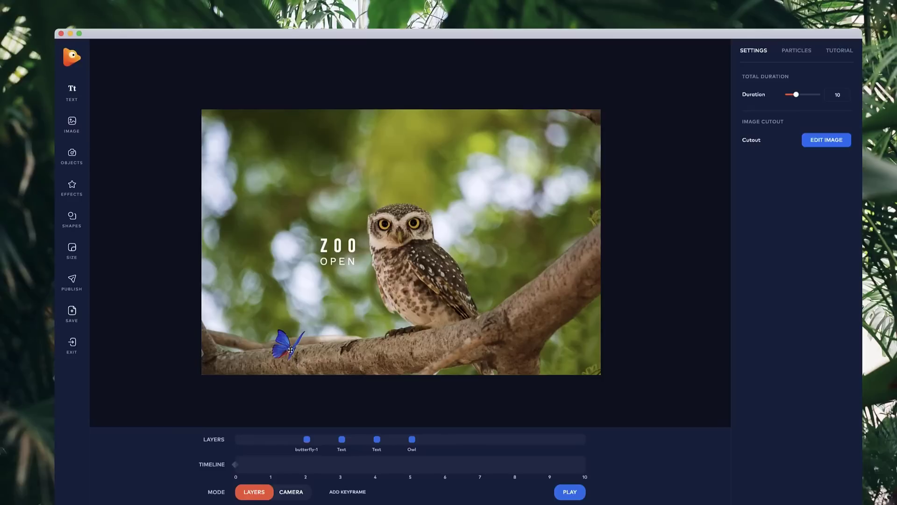
- Move the butterfly-1 layer to about 5 on the layers track and nudge the ZOO and OPEN texts slightly left
{"action": "left_click", "coordinate": [290, 350]}
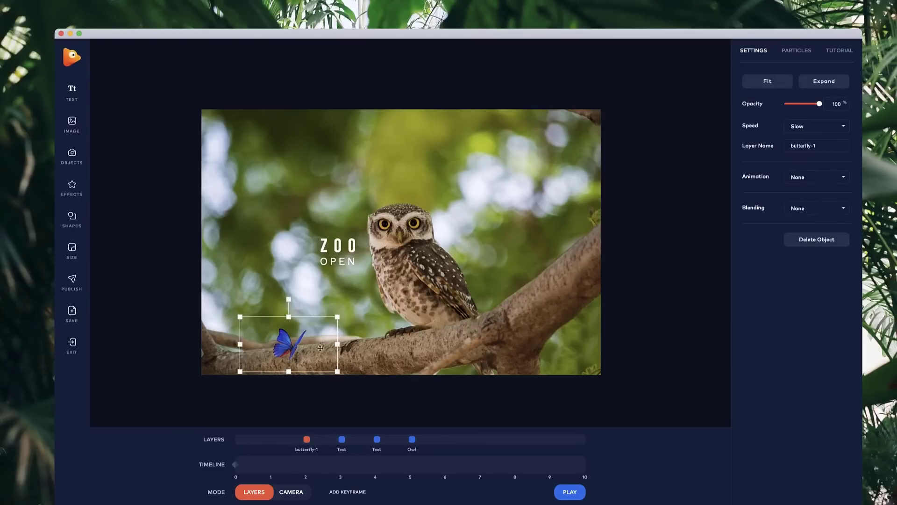
{"action": "left_click_drag", "start_coordinate": [306, 440], "coordinate": [412, 449]}
{"action": "left_click_drag", "start_coordinate": [354, 244], "coordinate": [348, 261]}
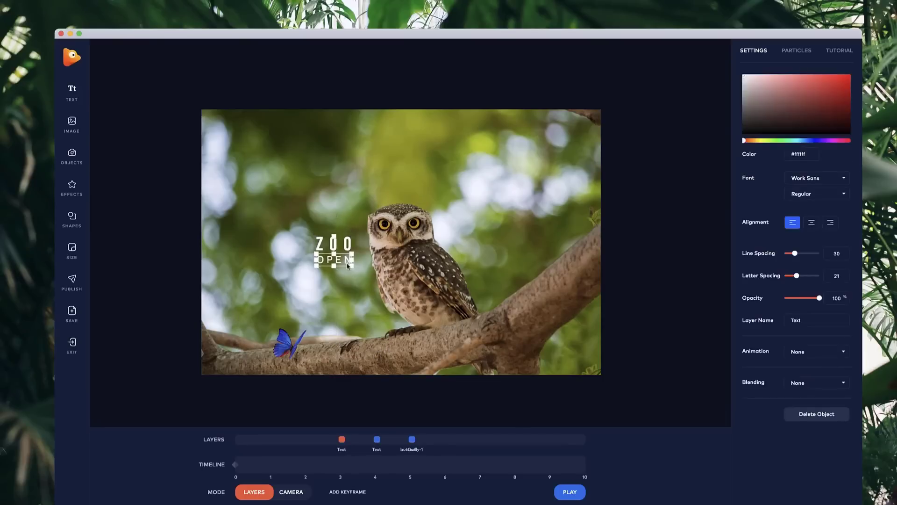
{"action": "left_click", "coordinate": [644, 309]}
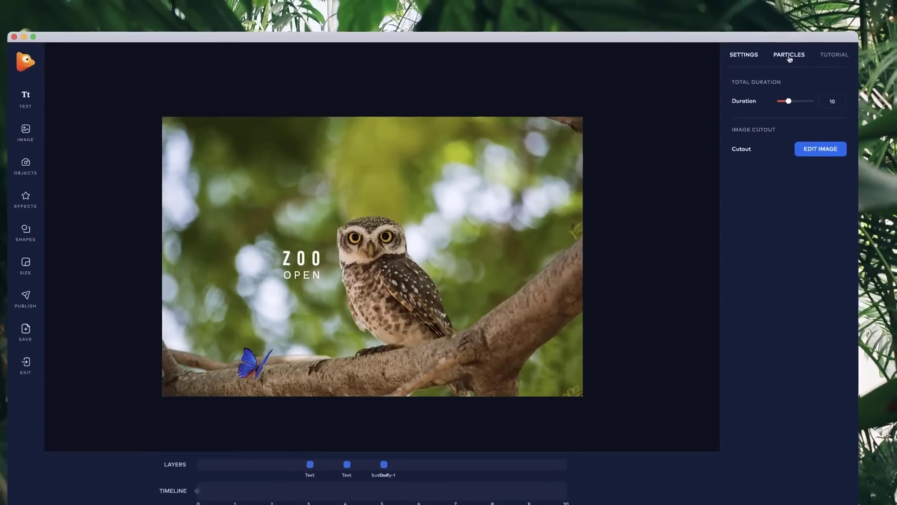
- Turn on green leaf particles and set their blur to 27
{"action": "left_click", "coordinate": [797, 51]}
{"action": "left_click", "coordinate": [813, 82]}
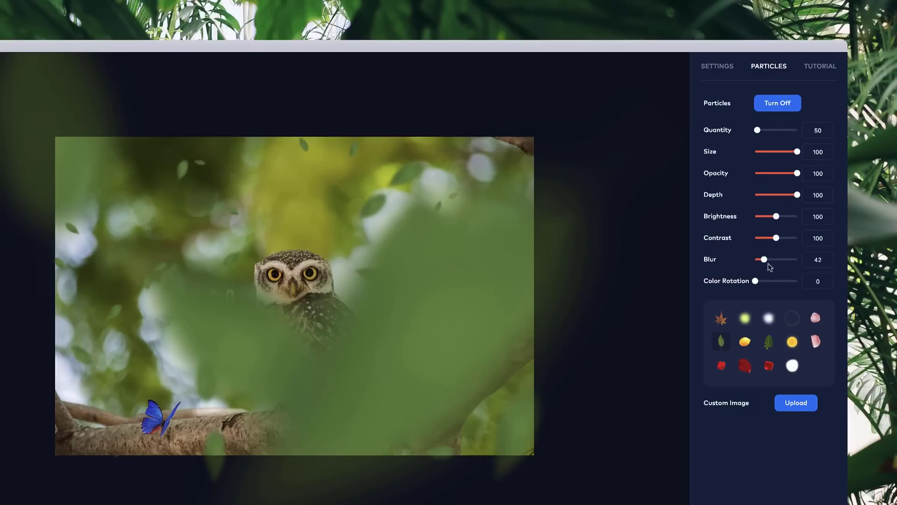
{"action": "left_click_drag", "start_coordinate": [764, 260], "coordinate": [761, 259]}
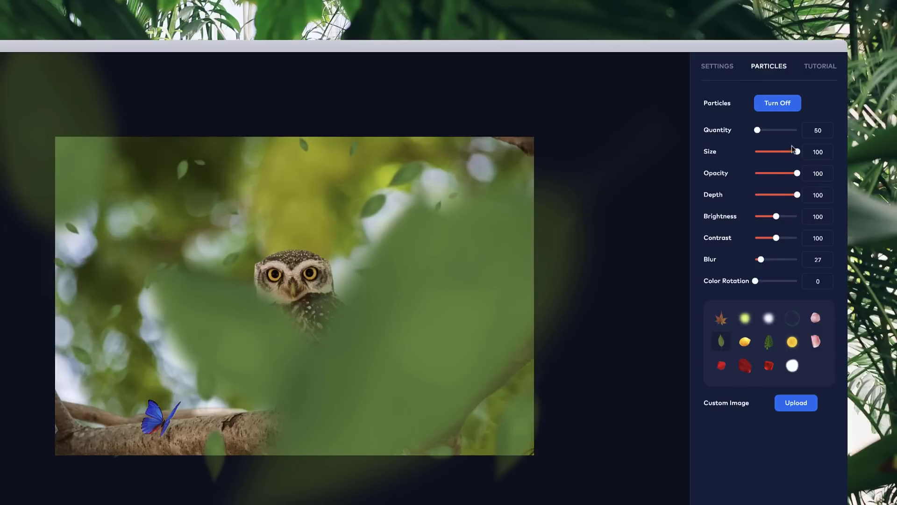
- Set the particle size to 90 and the particle quantity to 30
{"action": "left_click_drag", "start_coordinate": [797, 151], "coordinate": [758, 132]}
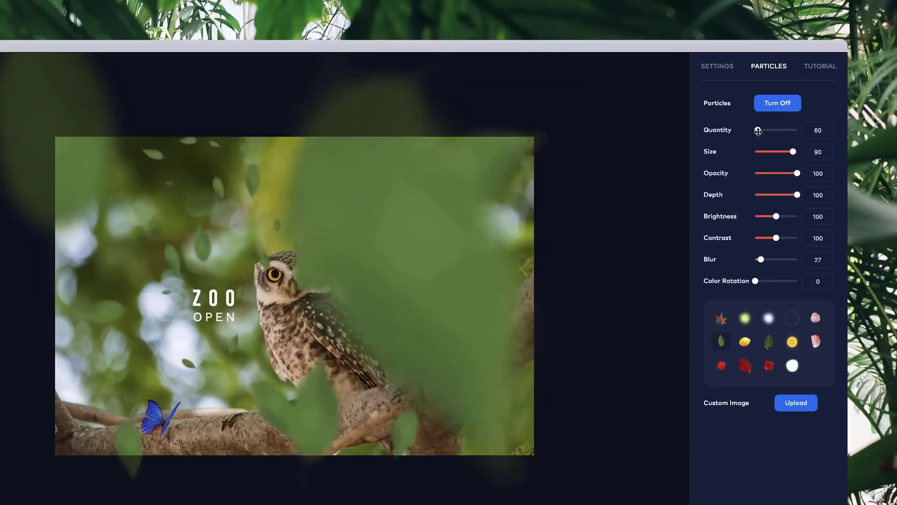
{"action": "double_click", "coordinate": [817, 130]}
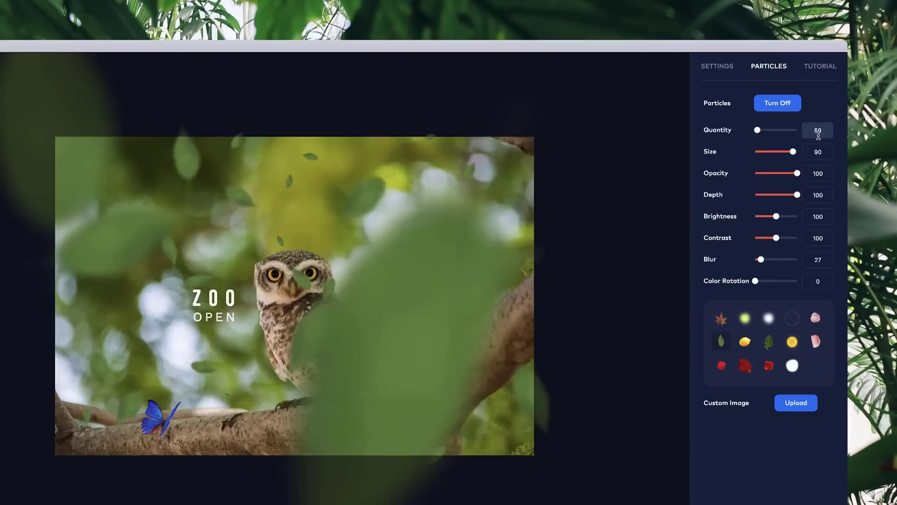
{"action": "type", "text": "30"}
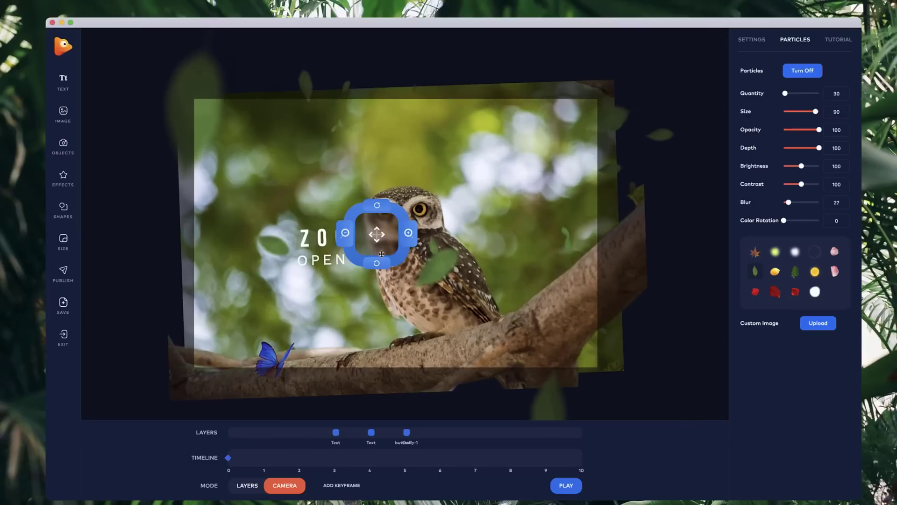
- In camera mode, move the starting camera right and slightly down onto the owl, and add a keyframe at 5 seconds
{"action": "left_click_drag", "start_coordinate": [382, 254], "coordinate": [410, 266]}
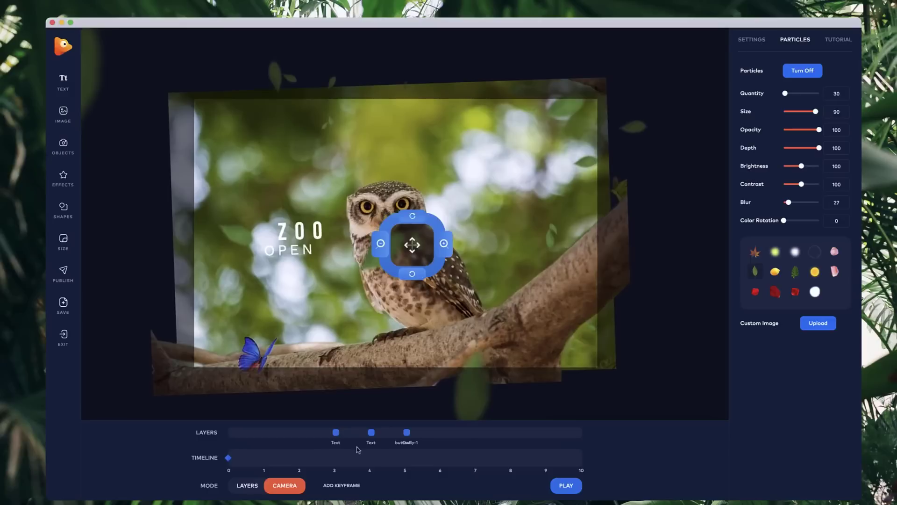
{"action": "left_click", "coordinate": [405, 459]}
{"action": "mouse_move", "coordinate": [405, 458]}
{"action": "left_mouse_down"}
{"action": "mouse_move", "coordinate": [446, 456]}
{"action": "mouse_move", "coordinate": [383, 460]}
{"action": "mouse_move", "coordinate": [403, 458]}
{"action": "left_mouse_up"}
- At the 5-second keyframe, zoom the camera in and shift it left and slightly up
{"action": "left_click", "coordinate": [443, 243]}
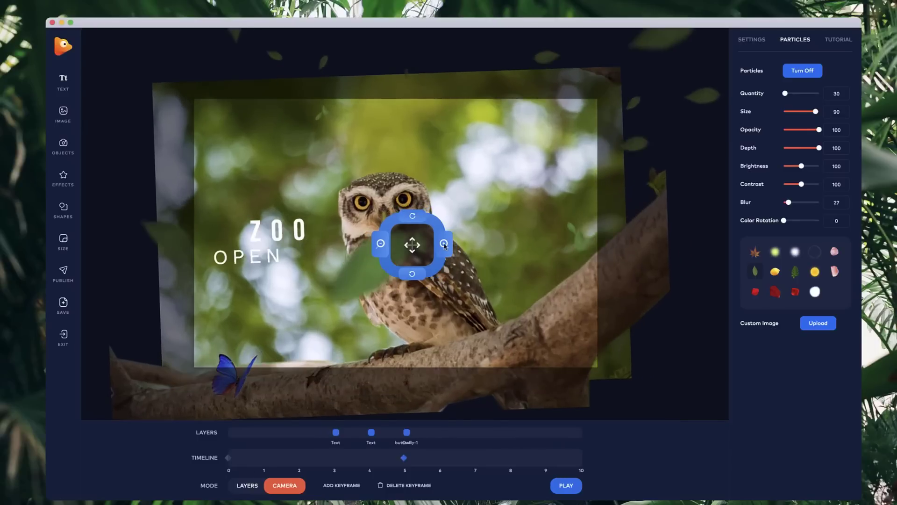
{"action": "left_click_drag", "start_coordinate": [417, 243], "coordinate": [369, 233]}
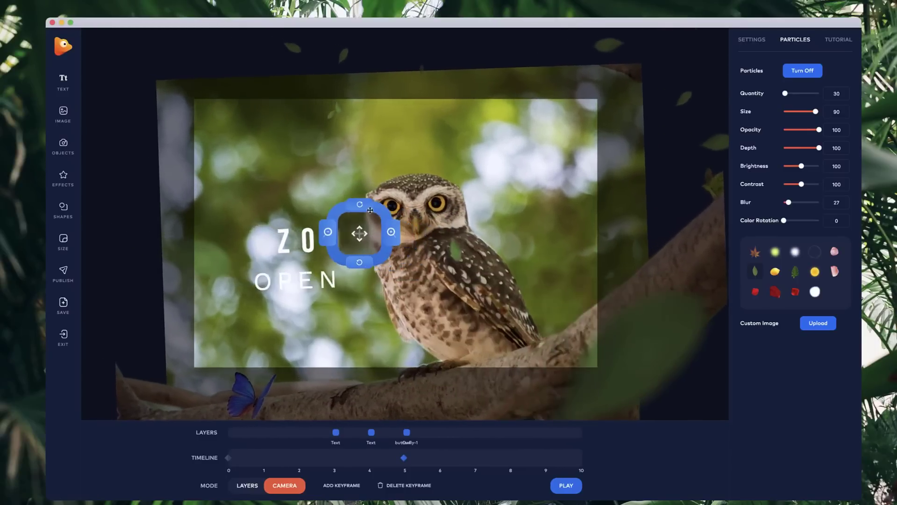
- Rotate the camera at the 5-second keyframe until the scene tilts several degrees clockwise
{"action": "left_click", "coordinate": [362, 266]}
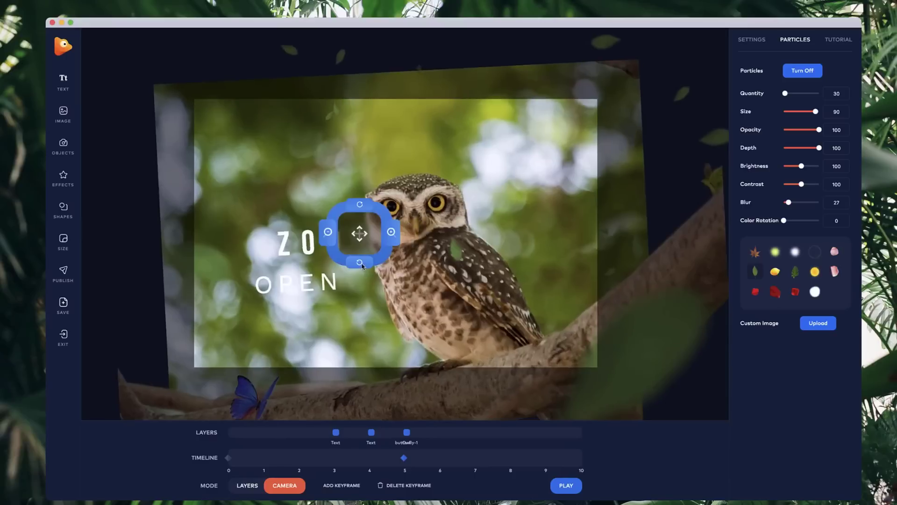
{"action": "left_click", "coordinate": [359, 207]}
{"action": "left_click", "coordinate": [360, 208]}
{"action": "left_click", "coordinate": [360, 207]}
{"action": "left_click", "coordinate": [360, 207]}
{"action": "left_click", "coordinate": [360, 207]}
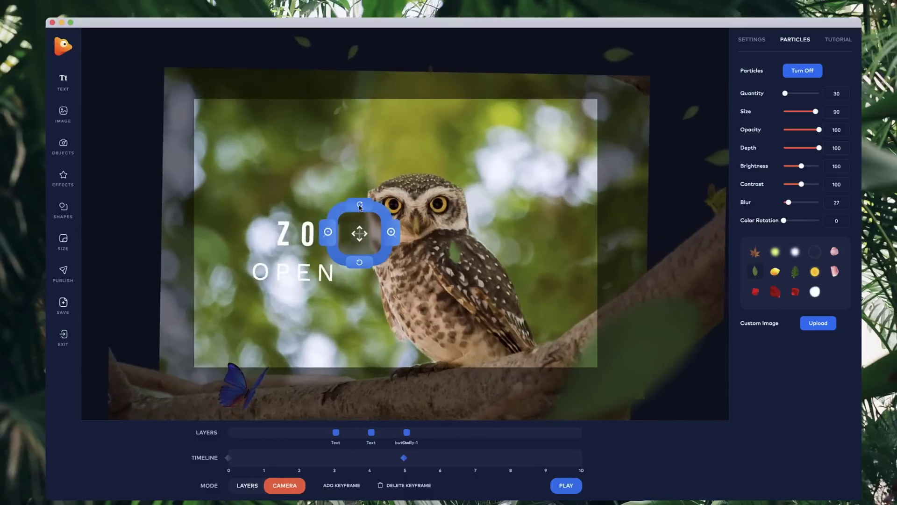
{"action": "left_click", "coordinate": [360, 208]}
{"action": "left_click", "coordinate": [360, 208]}
{"action": "left_click", "coordinate": [360, 208]}
{"action": "left_click", "coordinate": [360, 207]}
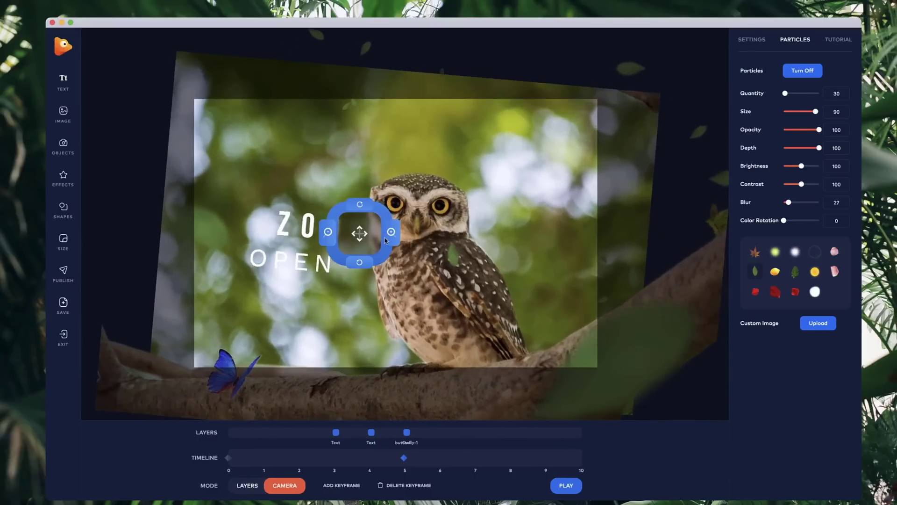
- Zoom the 5-second camera in a little more and nudge it slightly right and down
{"action": "left_click", "coordinate": [390, 233]}
{"action": "left_click", "coordinate": [390, 234]}
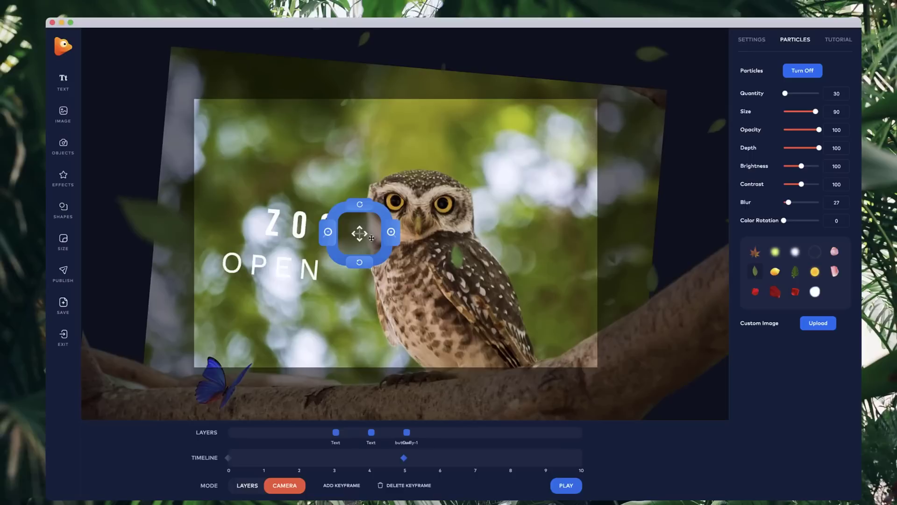
{"action": "left_click_drag", "start_coordinate": [371, 238], "coordinate": [376, 241]}
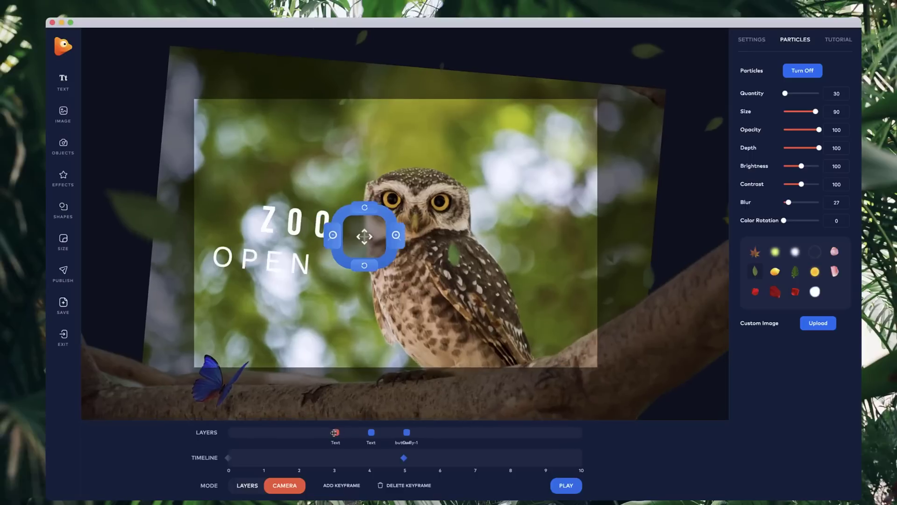
- Move the OPEN text layer to about 4 on the layers track, alongside ZOO, and zoom the 5-second camera in further
{"action": "left_click_drag", "start_coordinate": [335, 433], "coordinate": [367, 436]}
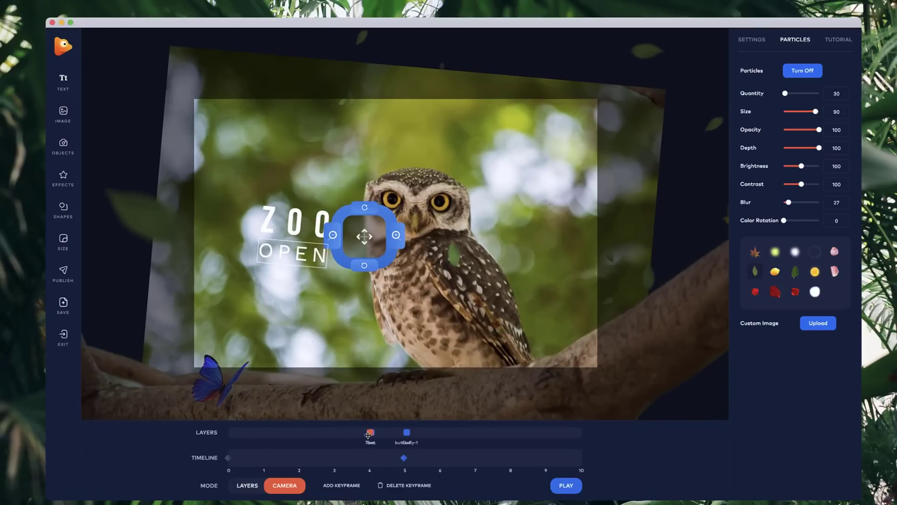
{"action": "left_click", "coordinate": [401, 238]}
{"action": "left_click", "coordinate": [400, 237]}
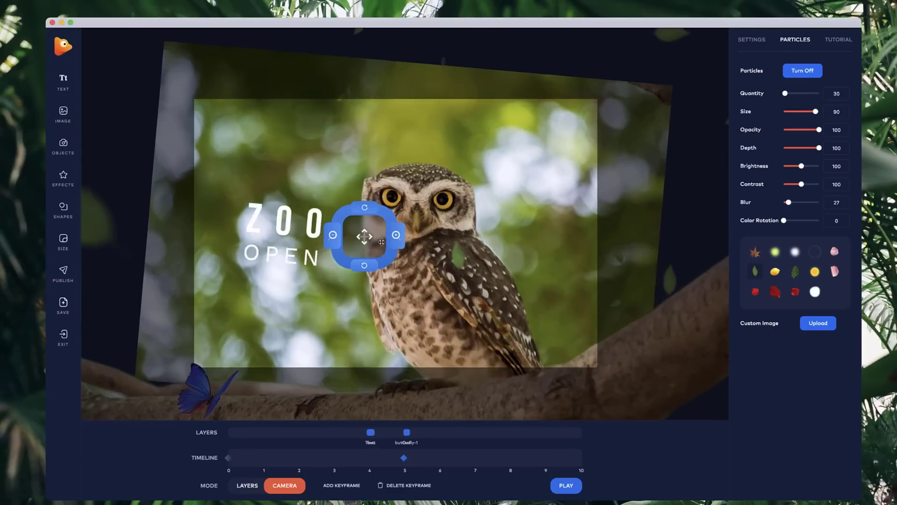
- Shift the camera left and down at the 5-second keyframe and compare the framing with the 0-second keyframe
{"action": "left_click_drag", "start_coordinate": [376, 246], "coordinate": [355, 265]}
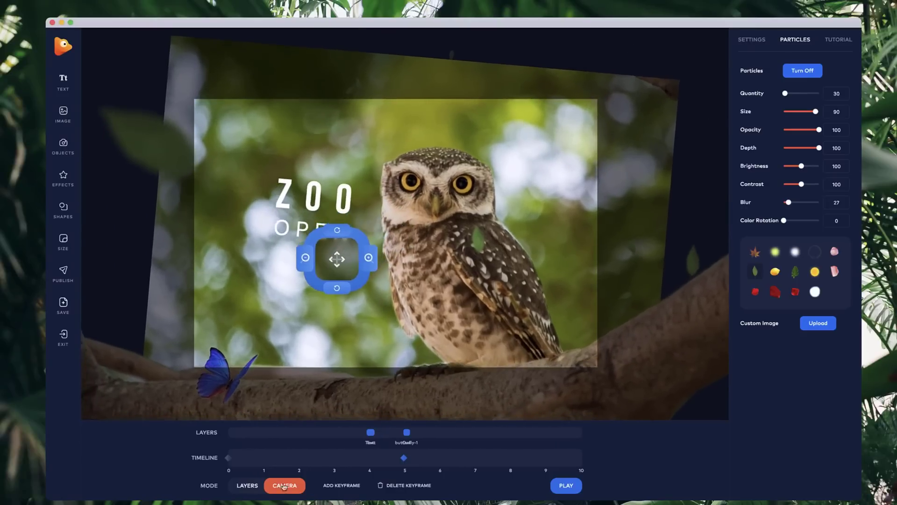
{"action": "left_click", "coordinate": [228, 457]}
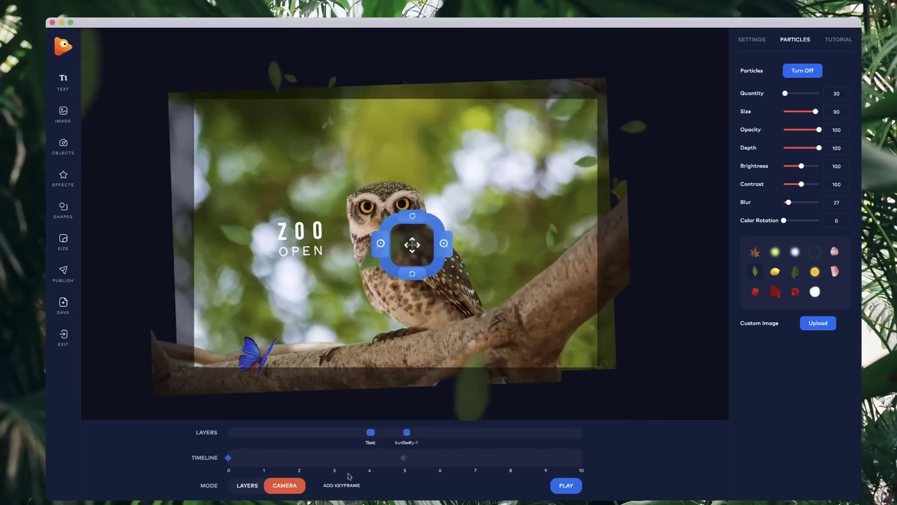
{"action": "left_click", "coordinate": [405, 458]}
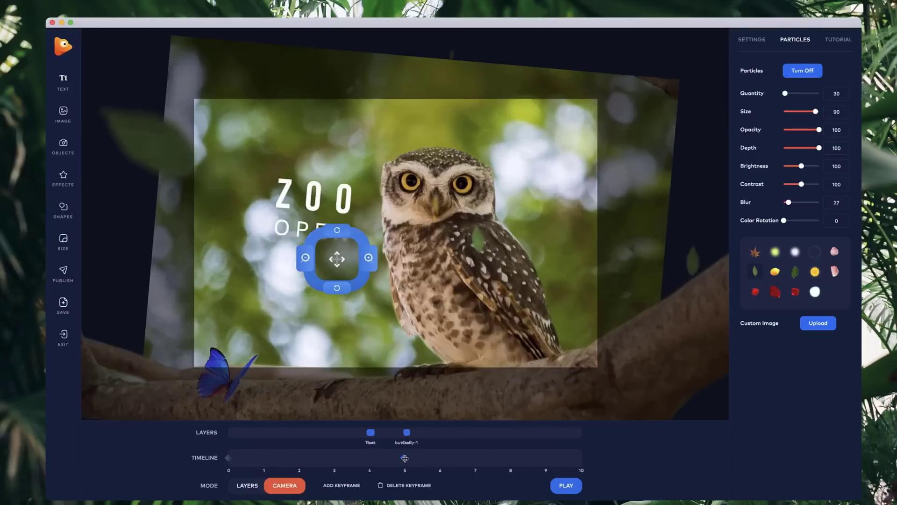
- Preview the animation and move the ZOO and OPEN text layers to about 4.7 on the layers track
{"action": "left_click", "coordinate": [574, 487]}
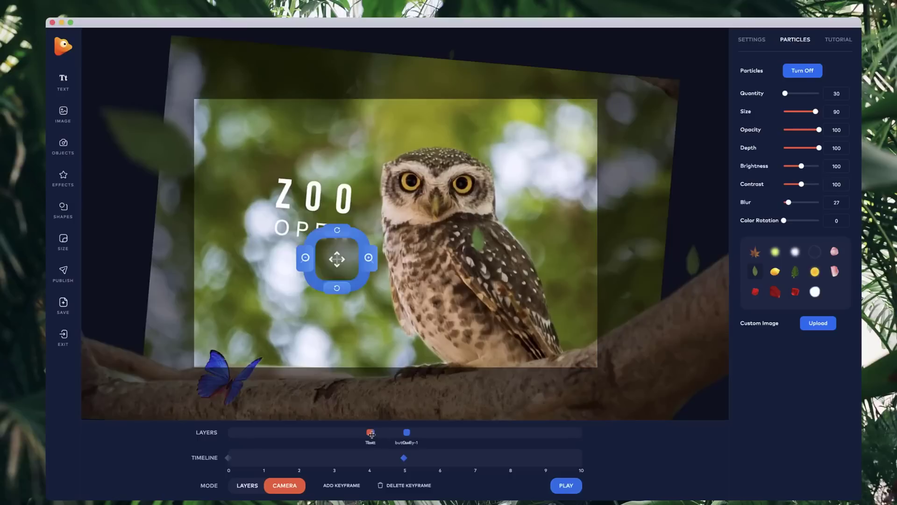
{"action": "left_click_drag", "start_coordinate": [371, 432], "coordinate": [396, 434]}
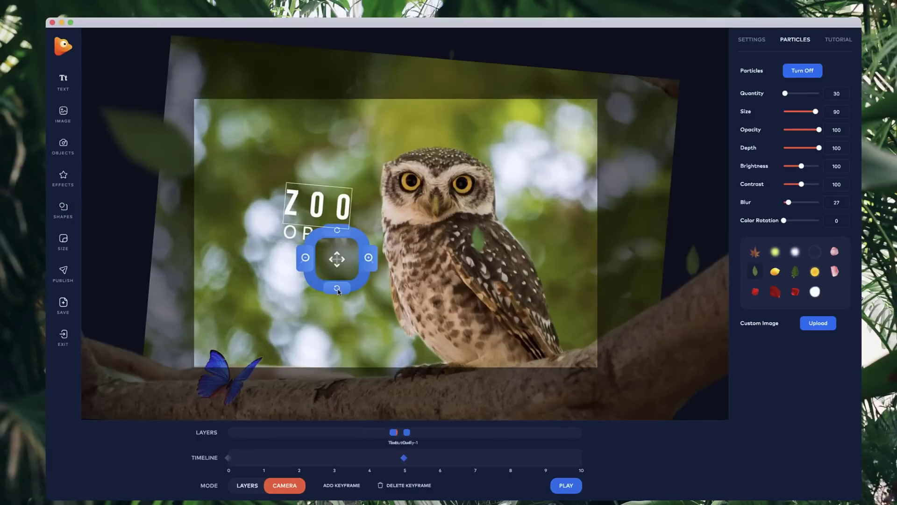
- Rotate the 5-second camera until the scene is level, and reframe it slightly closer, left and down
{"action": "left_click", "coordinate": [337, 290]}
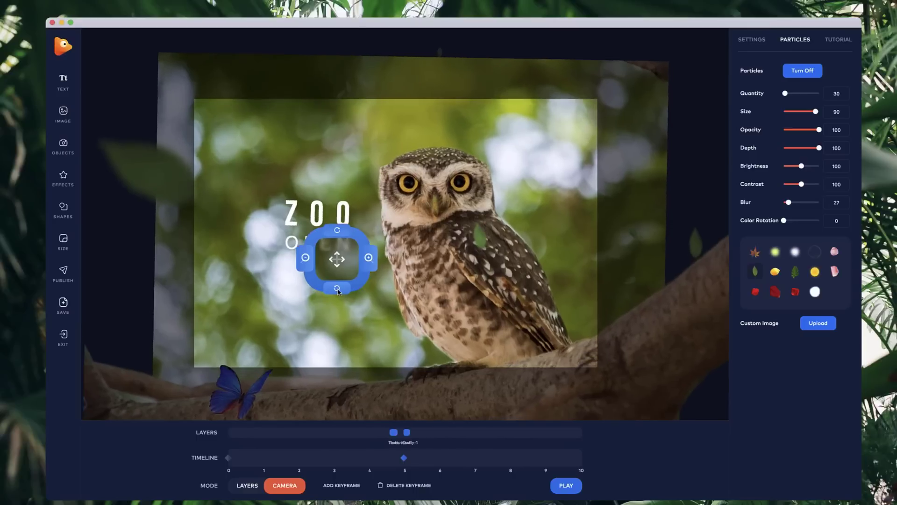
{"action": "left_click", "coordinate": [337, 290]}
{"action": "mouse_move", "coordinate": [345, 272]}
{"action": "left_mouse_down"}
{"action": "mouse_move", "coordinate": [372, 273]}
{"action": "mouse_move", "coordinate": [334, 277]}
{"action": "left_mouse_up"}
{"action": "left_click", "coordinate": [375, 273]}
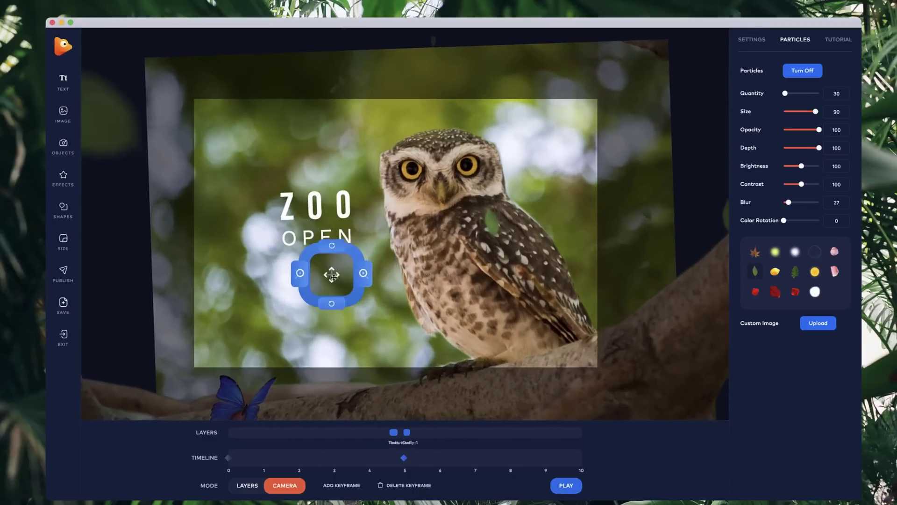
{"action": "left_click", "coordinate": [329, 306]}
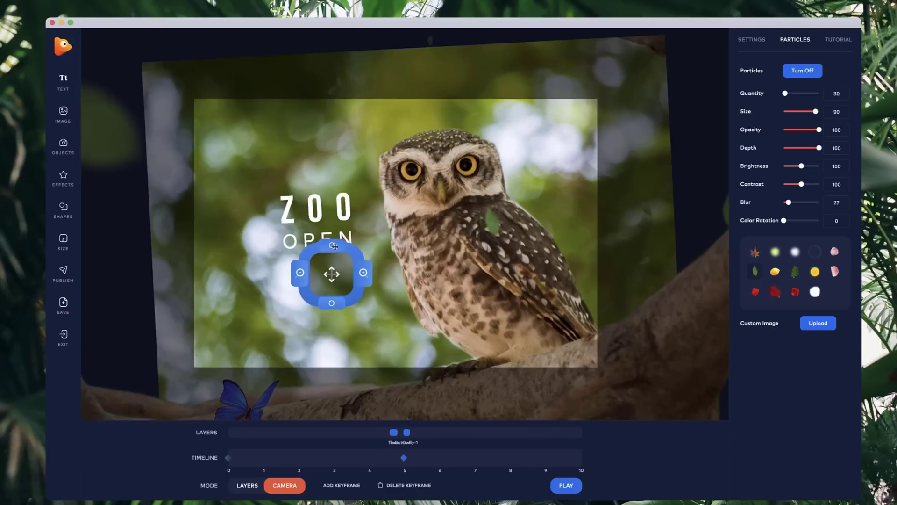
{"action": "left_click", "coordinate": [335, 247]}
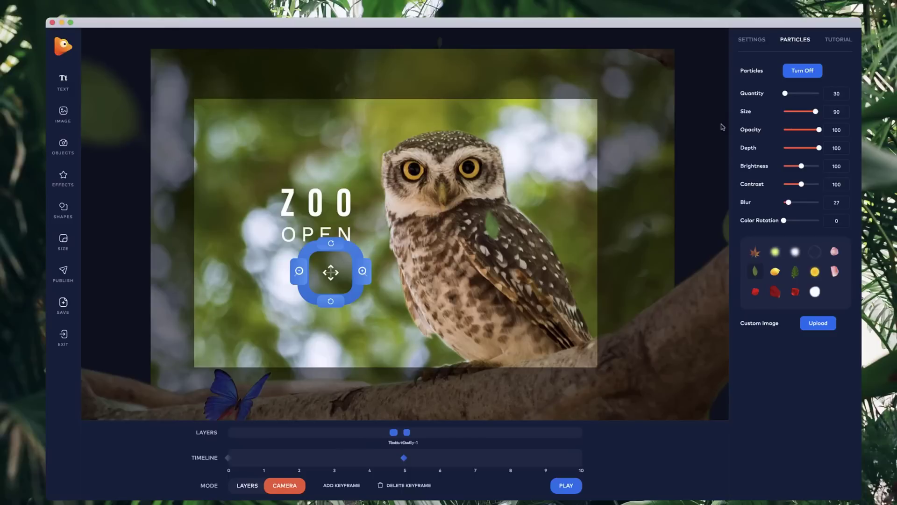
- Preview the animation with the camera settings shown, and set the 5-second keyframe's camera rotation to 5°
{"action": "left_click", "coordinate": [756, 39]}
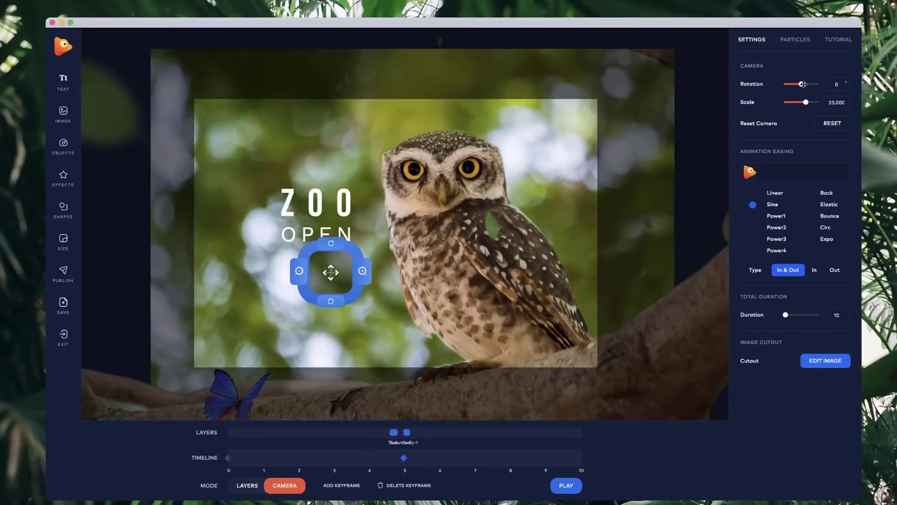
{"action": "left_click_drag", "start_coordinate": [802, 84], "coordinate": [832, 83]}
{"action": "left_click", "coordinate": [565, 488]}
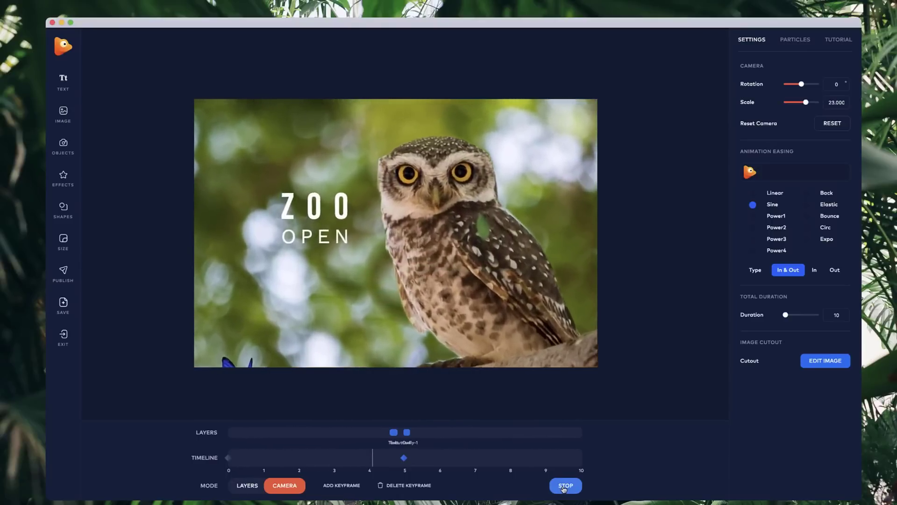
{"action": "left_click", "coordinate": [565, 486]}
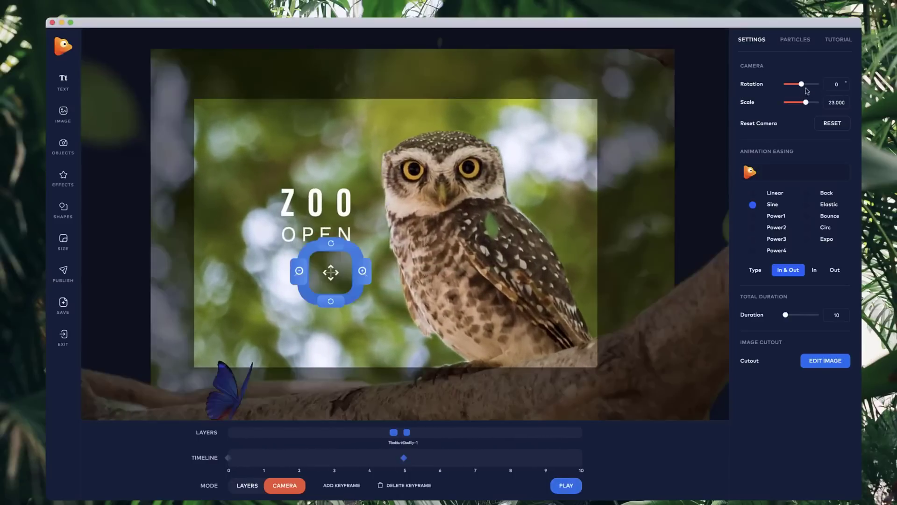
{"action": "left_click_drag", "start_coordinate": [802, 84], "coordinate": [802, 84]}
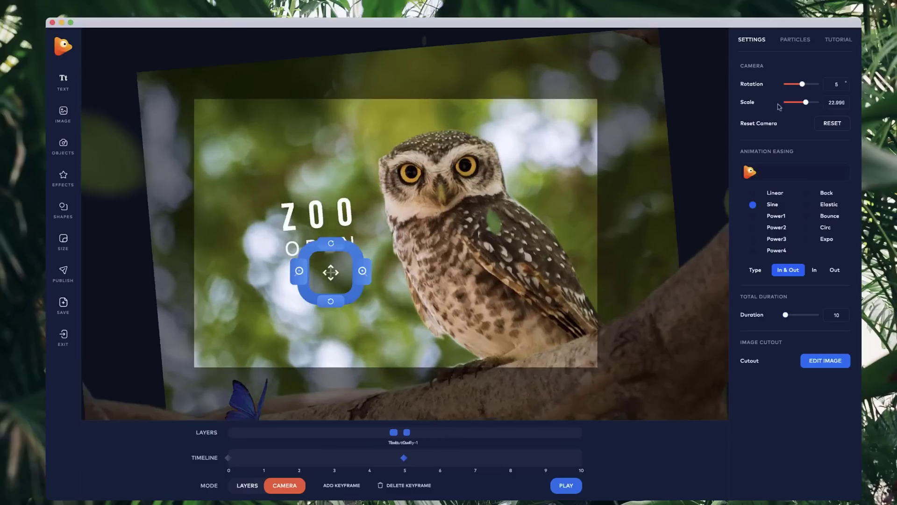
- At the 0-second keyframe, set the camera rotation to -6° and scale to 10.4, and shift it slightly left and down
{"action": "left_click", "coordinate": [227, 457]}
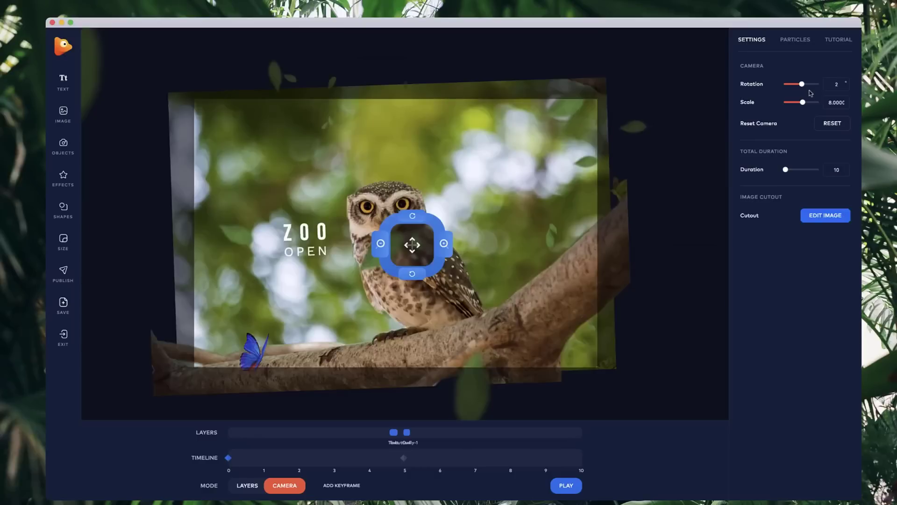
{"action": "left_click_drag", "start_coordinate": [801, 84], "coordinate": [805, 103]}
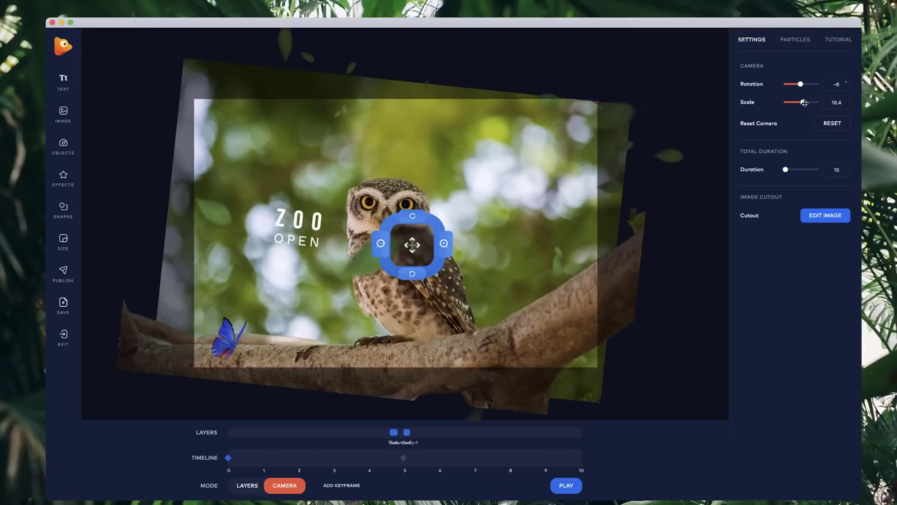
{"action": "left_click_drag", "start_coordinate": [394, 252], "coordinate": [387, 258]}
- Play the animation from the 0-second to the 5-second keyframe to check the new camera tilt, and inspect the total duration
{"action": "left_click", "coordinate": [403, 458]}
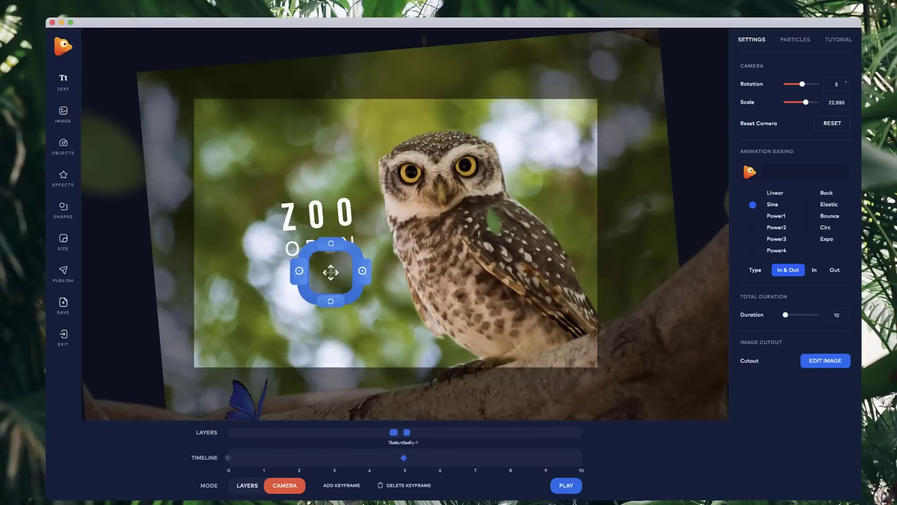
{"action": "left_click", "coordinate": [576, 486]}
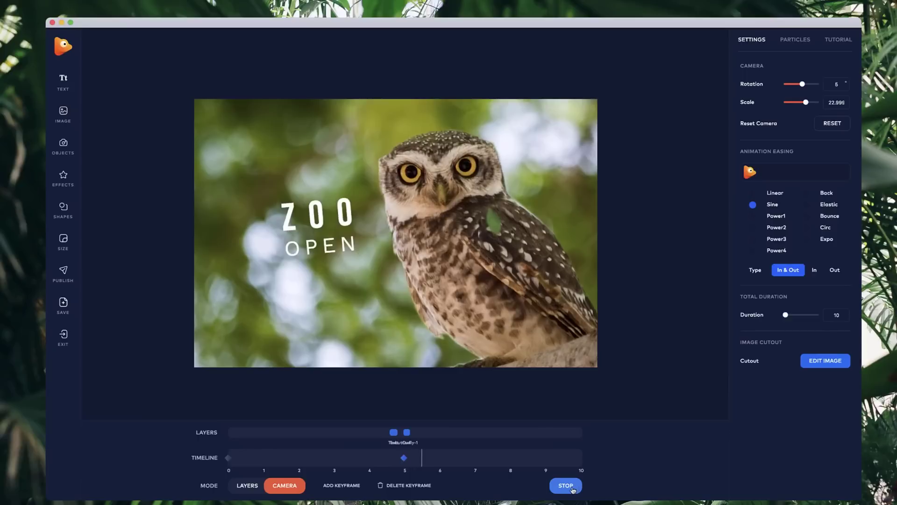
{"action": "left_click", "coordinate": [566, 485]}
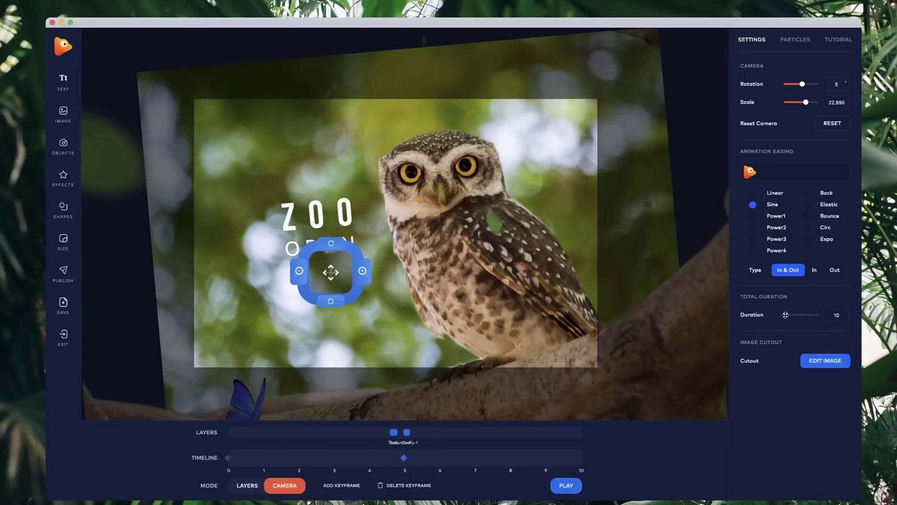
{"action": "left_click_drag", "start_coordinate": [785, 315], "coordinate": [786, 315]}
- Duplicate the 0-second camera keyframe, place the copy at 10 seconds, and check the 5-second keyframe
{"action": "left_click", "coordinate": [229, 458]}
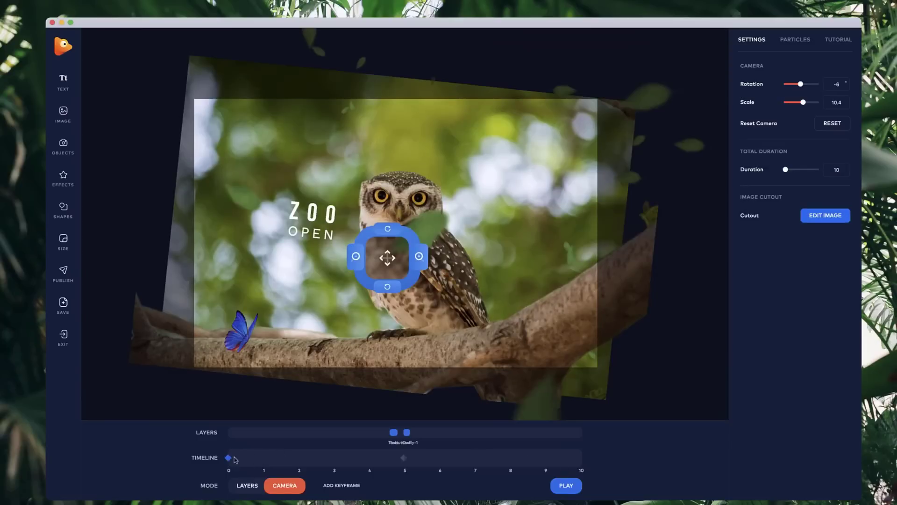
{"action": "left_click", "coordinate": [257, 458]}
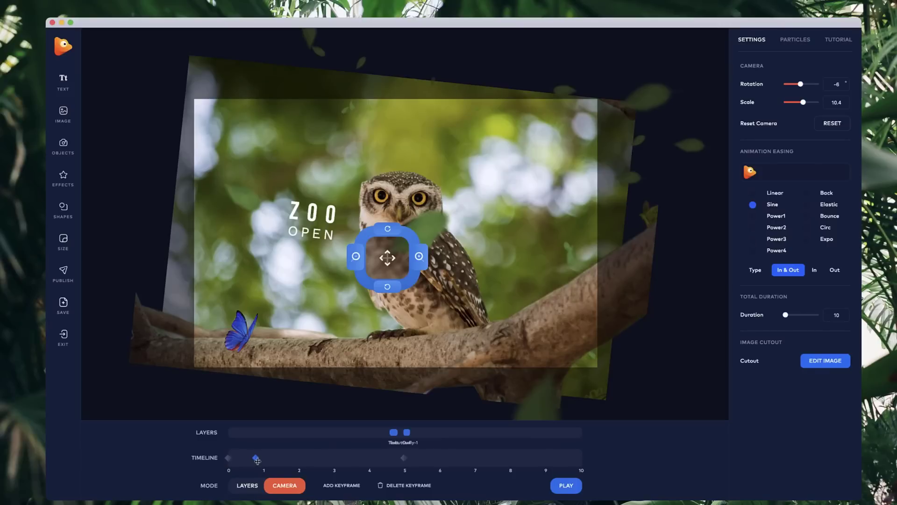
{"action": "left_click_drag", "start_coordinate": [255, 458], "coordinate": [583, 471]}
{"action": "left_click", "coordinate": [404, 456]}
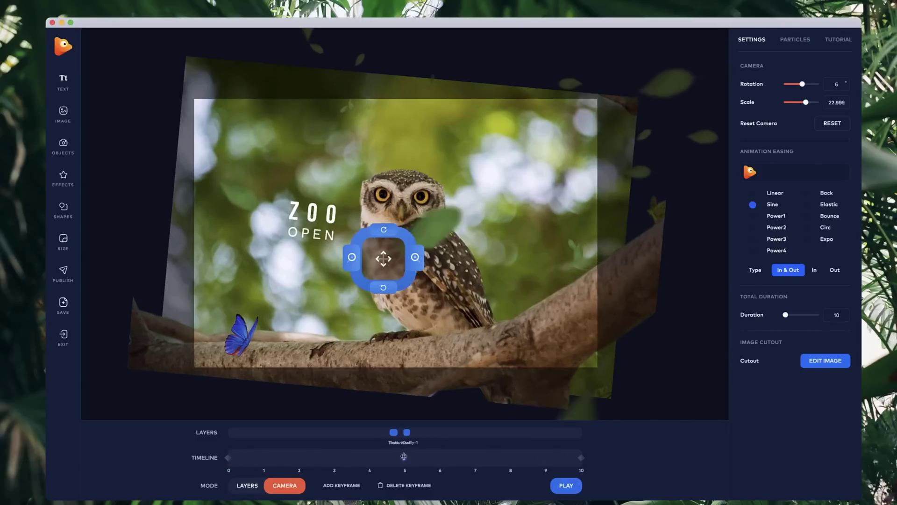
- Try several easing types on the 10-second camera keyframe and set its easing to Power3 with In & Out
{"action": "left_click", "coordinate": [579, 456]}
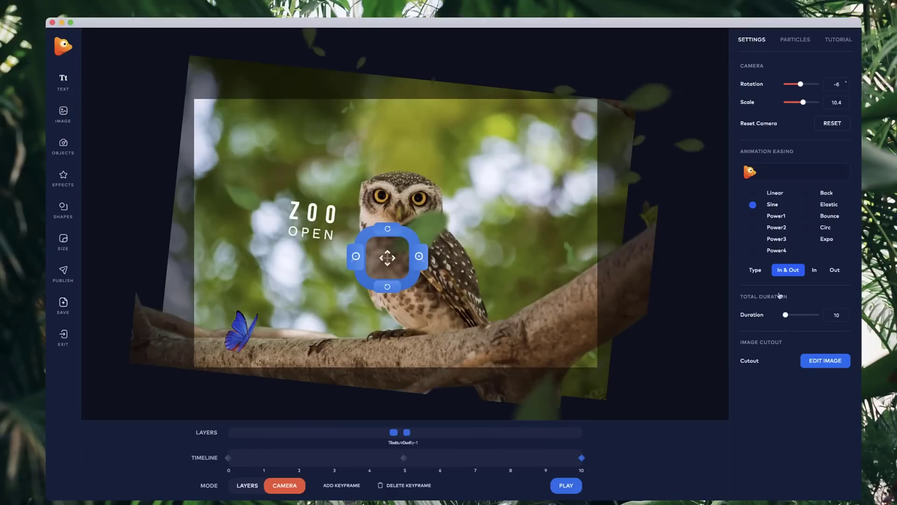
{"action": "left_click", "coordinate": [775, 215]}
{"action": "left_click", "coordinate": [780, 226]}
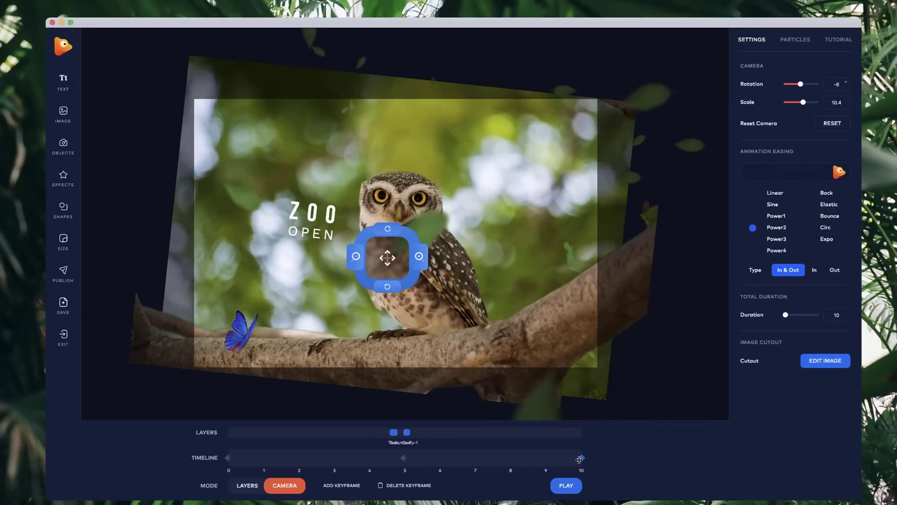
{"action": "left_click", "coordinate": [795, 235]}
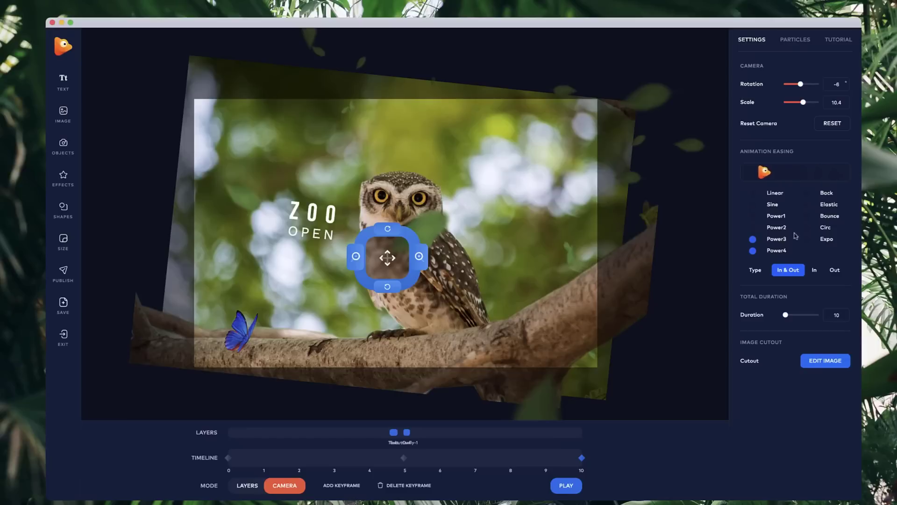
{"action": "left_click", "coordinate": [830, 217]}
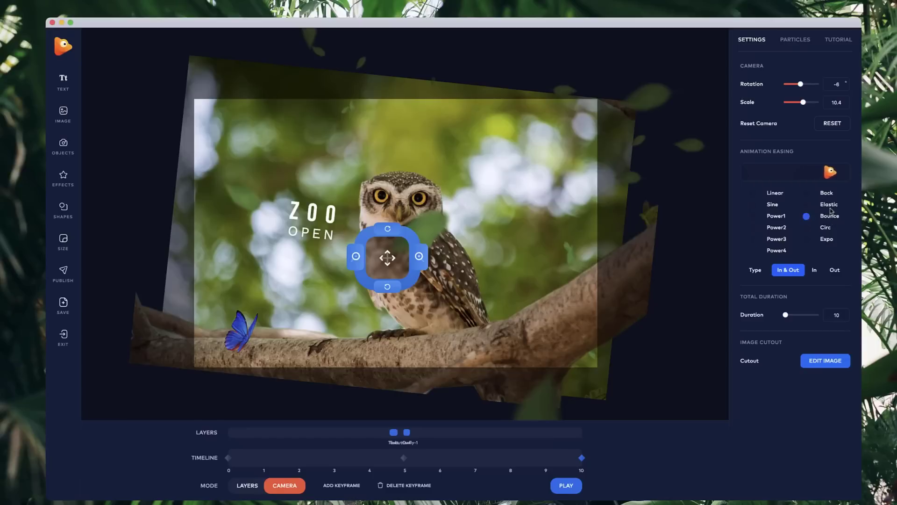
{"action": "left_click", "coordinate": [830, 209]}
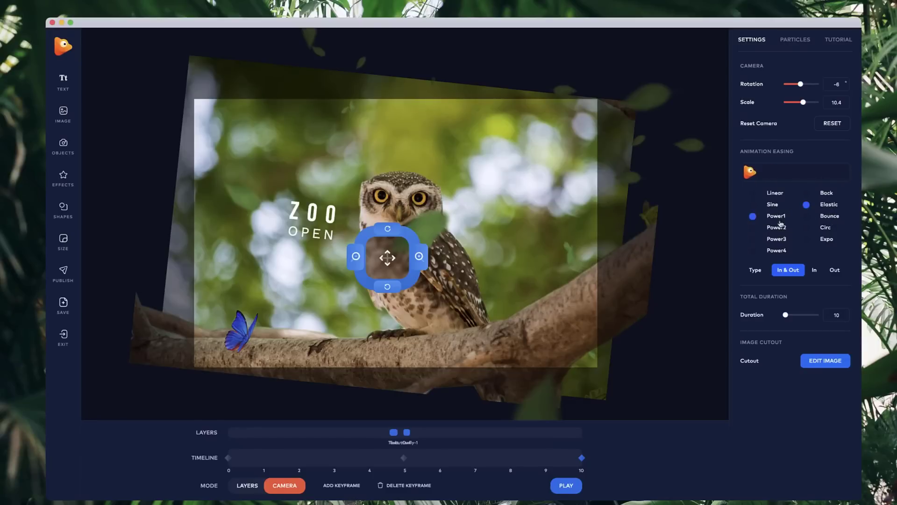
{"action": "left_click", "coordinate": [783, 239]}
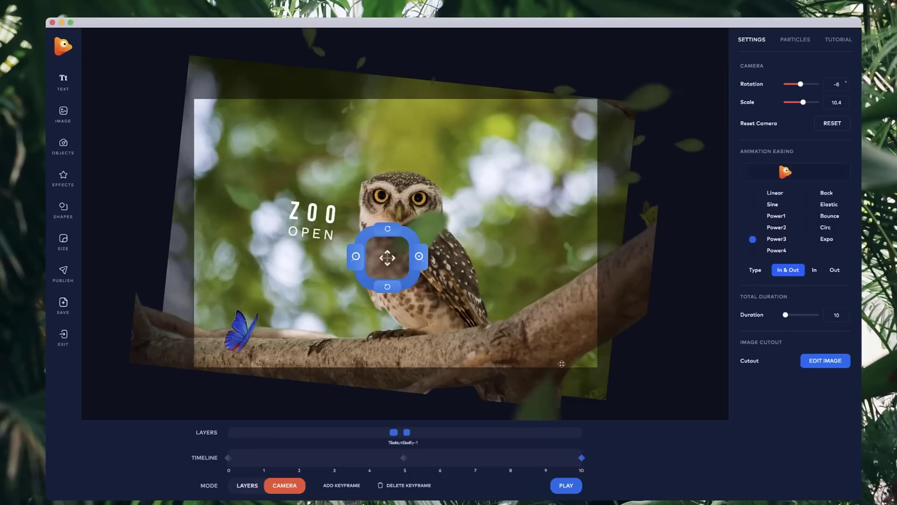
- Check the 5-second keyframe's easing, play the full animation, and open the publishing options
{"action": "left_click", "coordinate": [404, 456]}
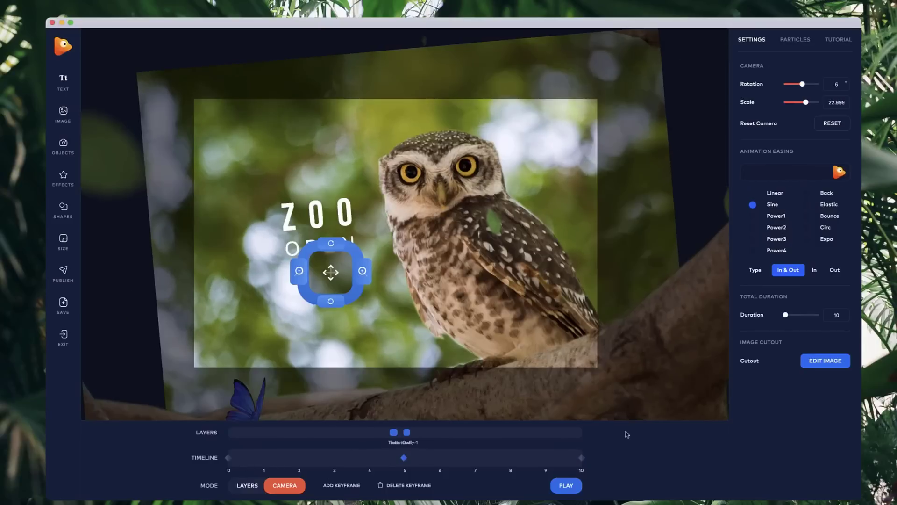
{"action": "left_click", "coordinate": [575, 486]}
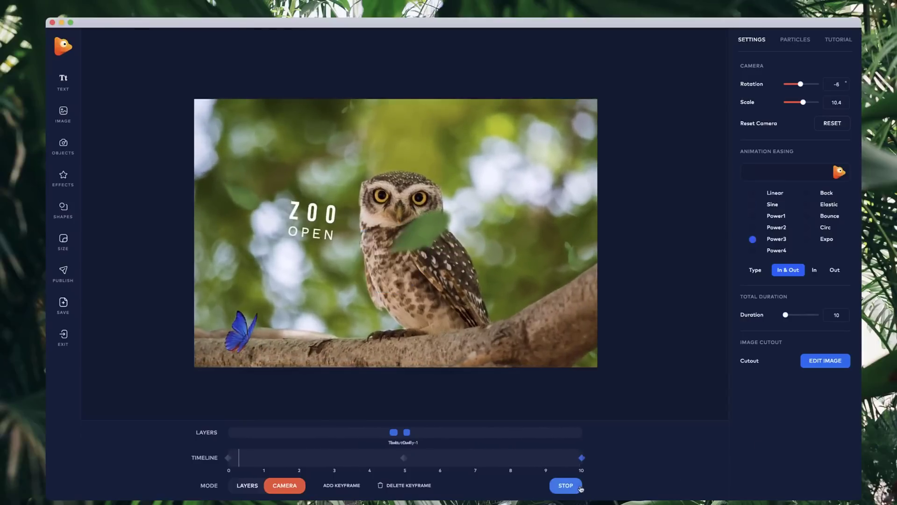
{"action": "left_click", "coordinate": [580, 486]}
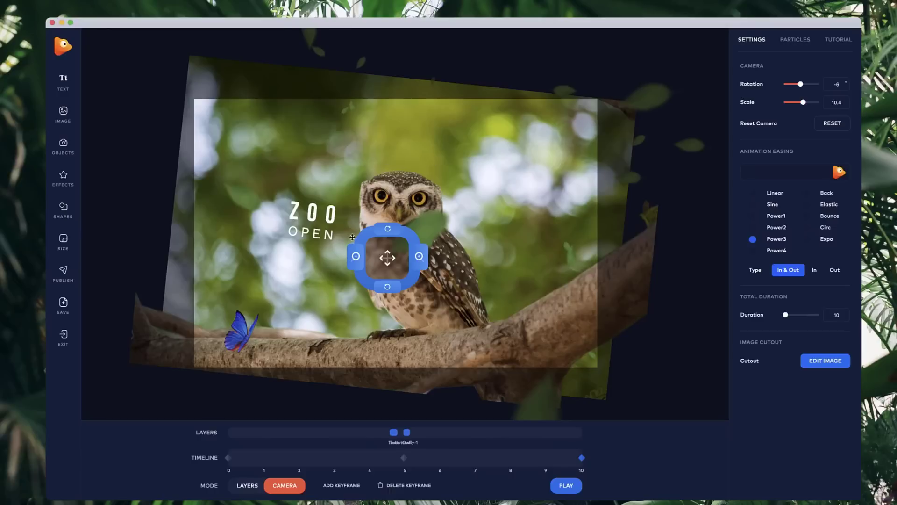
{"action": "left_click", "coordinate": [69, 273]}
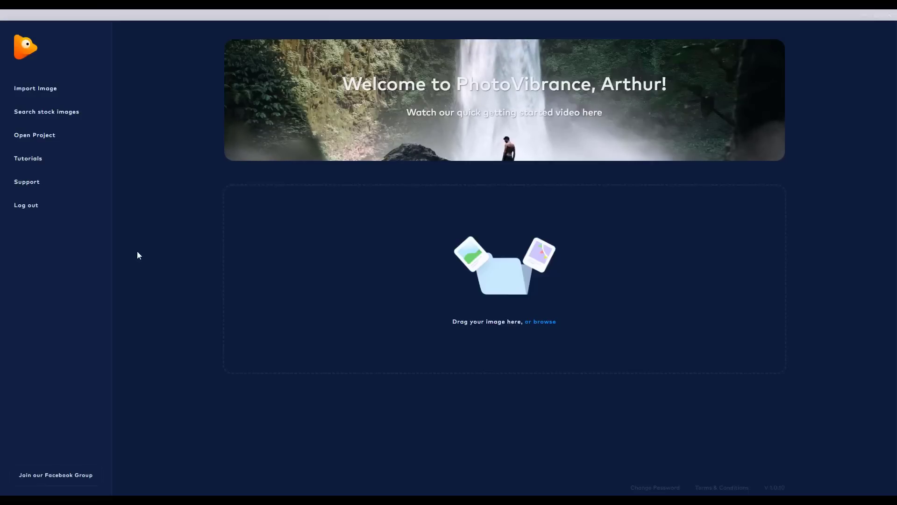
- Open the stock image library, browse the Pixabay images, and search for "face"
{"action": "left_click", "coordinate": [62, 114]}
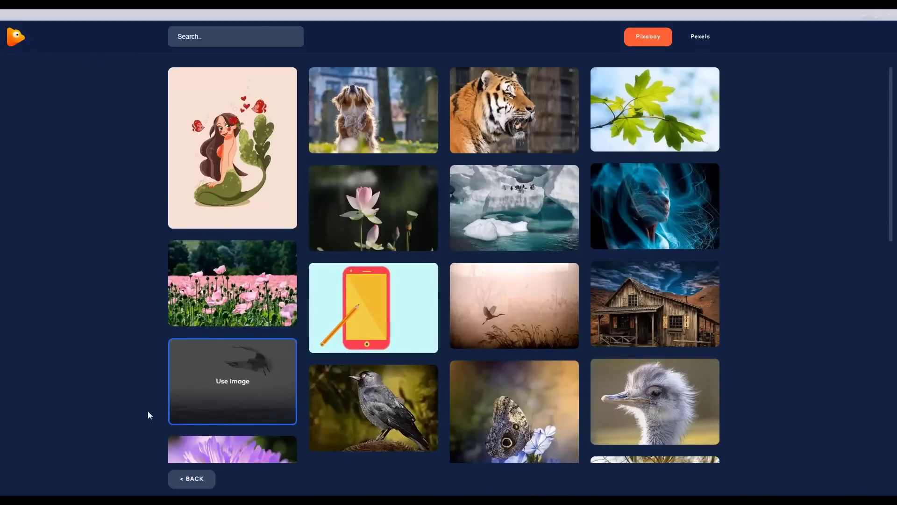
{"action": "scroll", "coordinate": [148, 415], "scroll_direction": "down", "scroll_amount": 4}
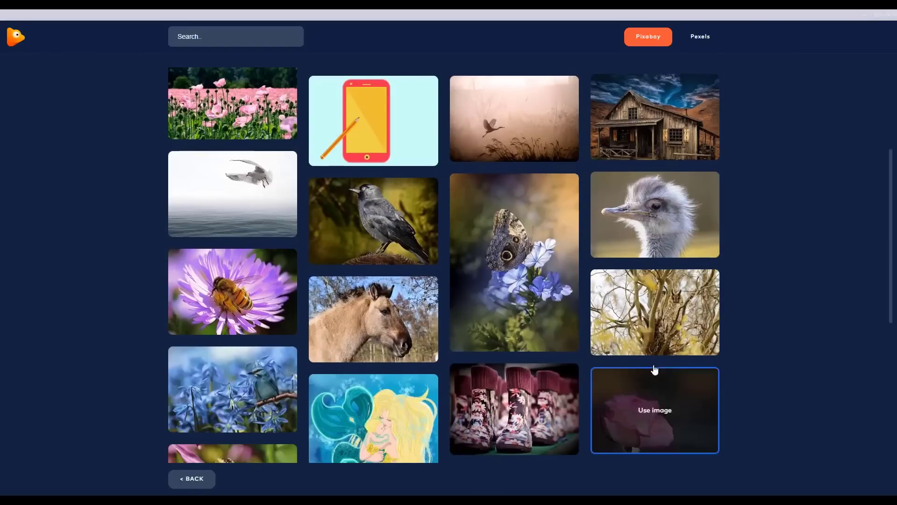
{"action": "scroll", "coordinate": [765, 311], "scroll_direction": "up", "scroll_amount": 4}
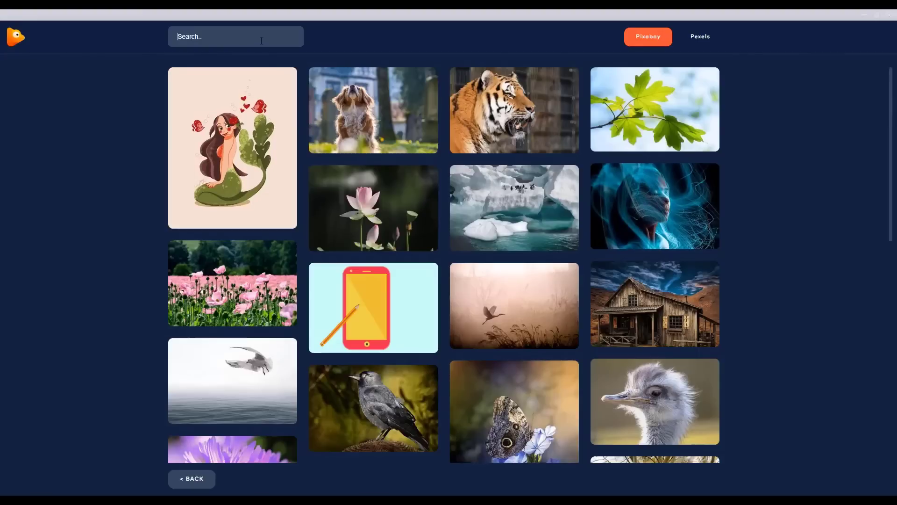
{"action": "type", "text": "face"}
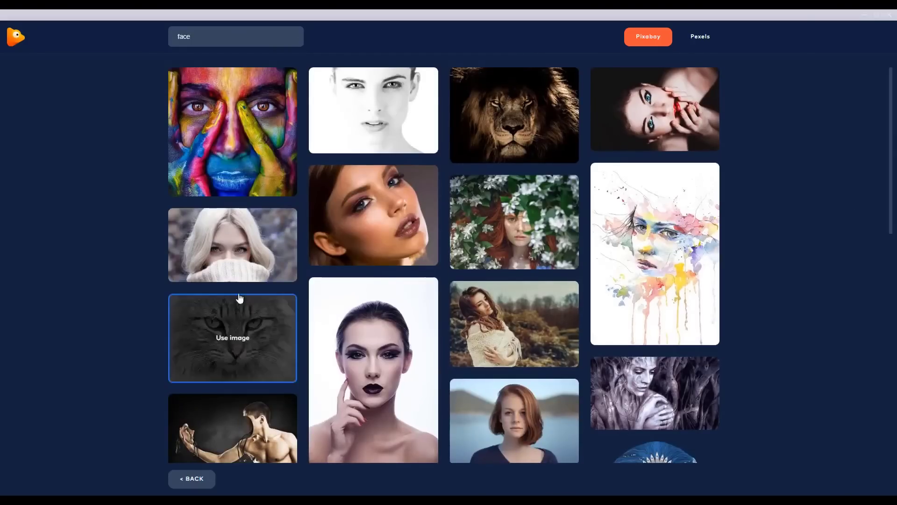
- Try the pale black-and-white face portrait with the Square resolution, adjust the crop slightly, and return to the image library
{"action": "mouse_move", "coordinate": [237, 129]}
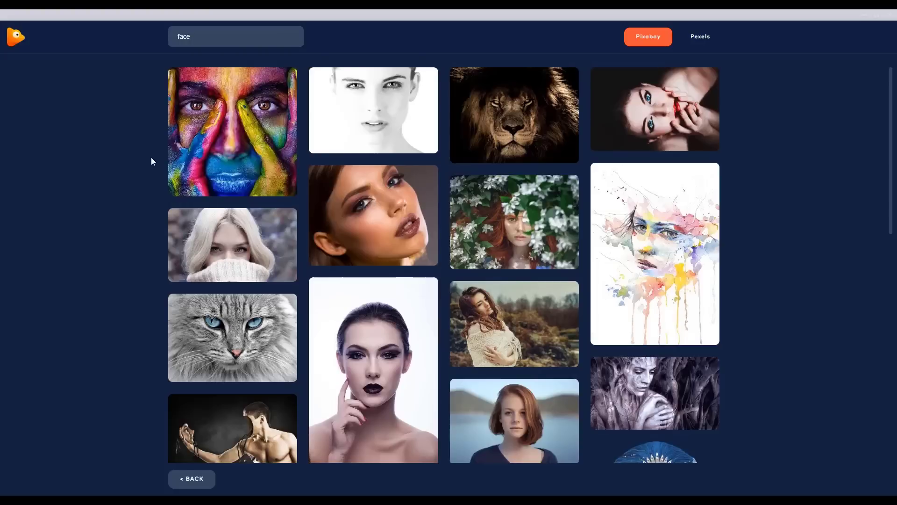
{"action": "mouse_move", "coordinate": [180, 132]}
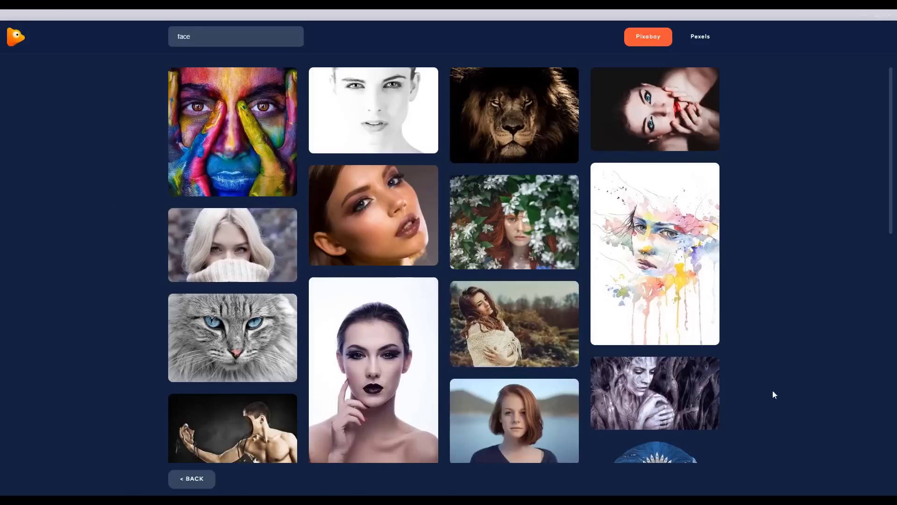
{"action": "mouse_move", "coordinate": [256, 346]}
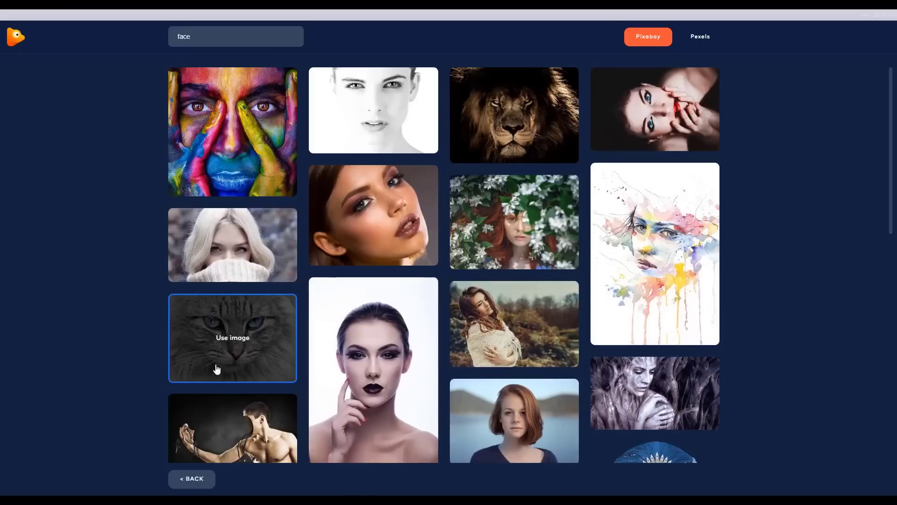
{"action": "mouse_move", "coordinate": [199, 256]}
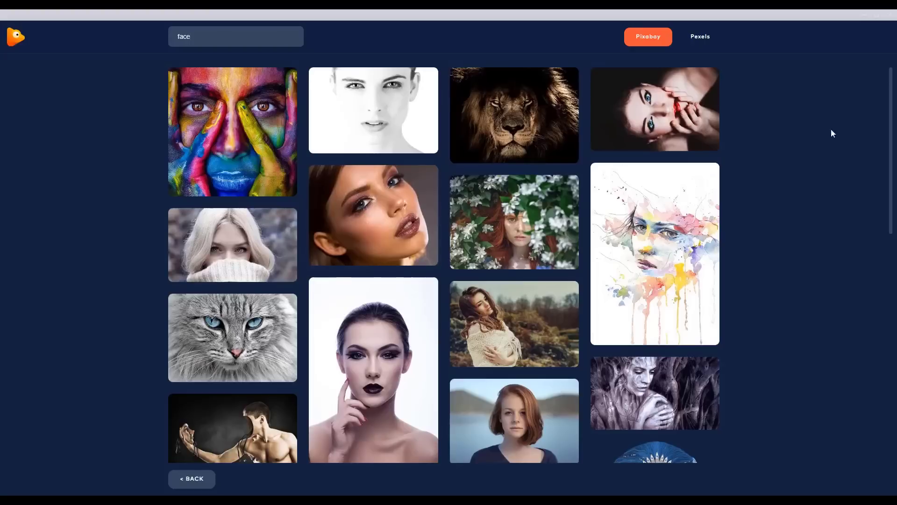
{"action": "mouse_move", "coordinate": [406, 100]}
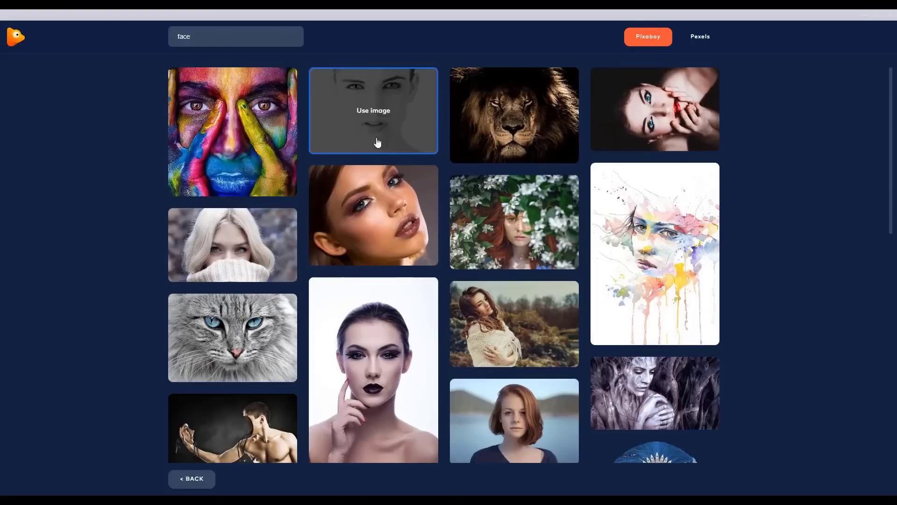
{"action": "left_click", "coordinate": [404, 120]}
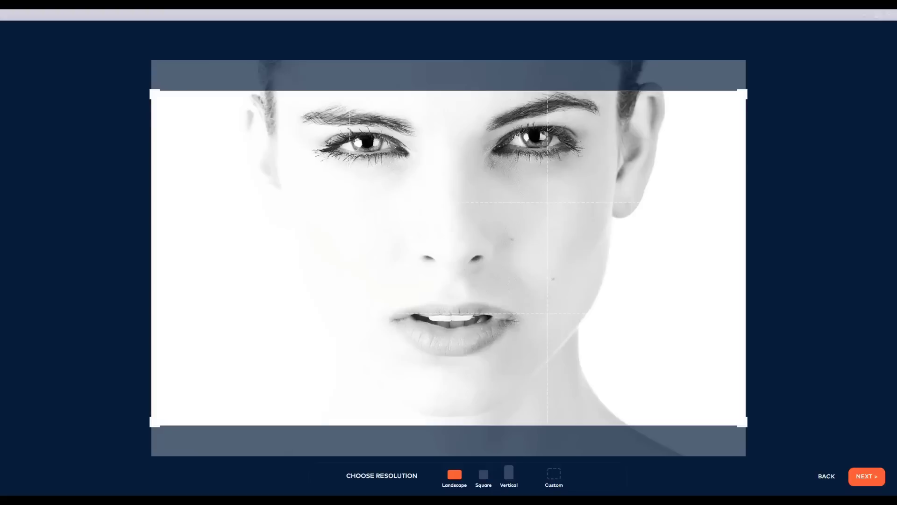
{"action": "left_click", "coordinate": [483, 481]}
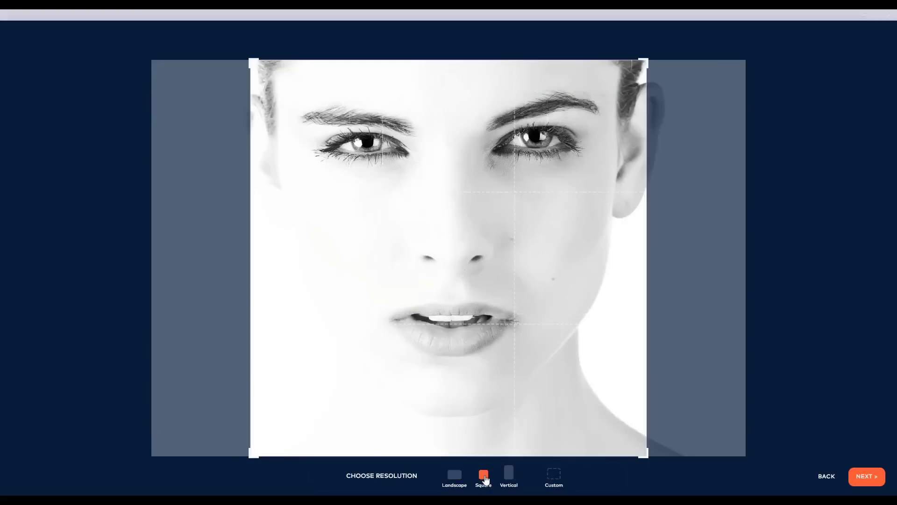
{"action": "left_click_drag", "start_coordinate": [492, 418], "coordinate": [495, 423]}
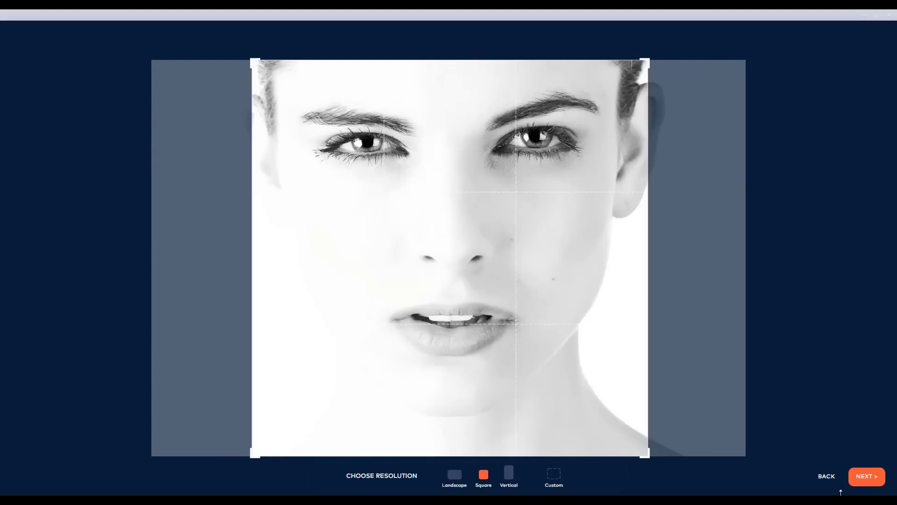
{"action": "left_click", "coordinate": [831, 478]}
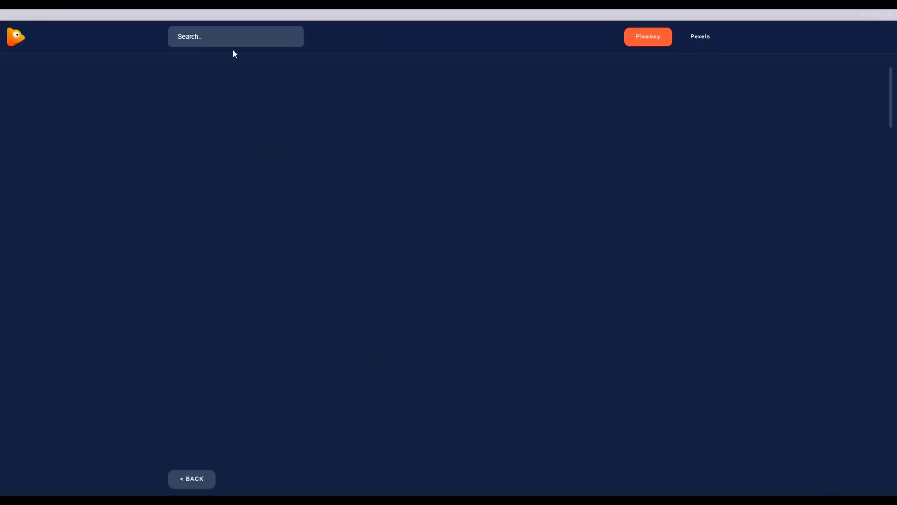
- Search the Pixabay images for "face" and browse the results for a suitable portrait
{"action": "left_click", "coordinate": [238, 42]}
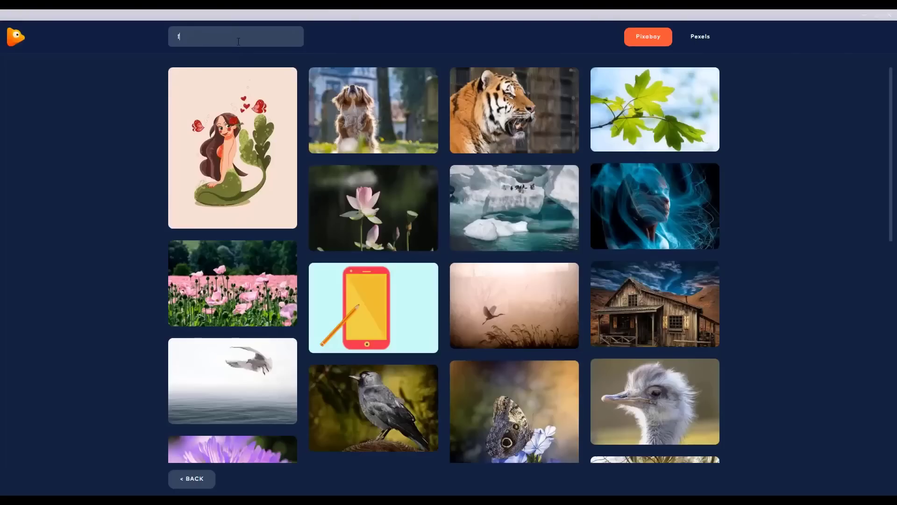
{"action": "type", "text": "ace"}
{"action": "key", "text": "Return"}
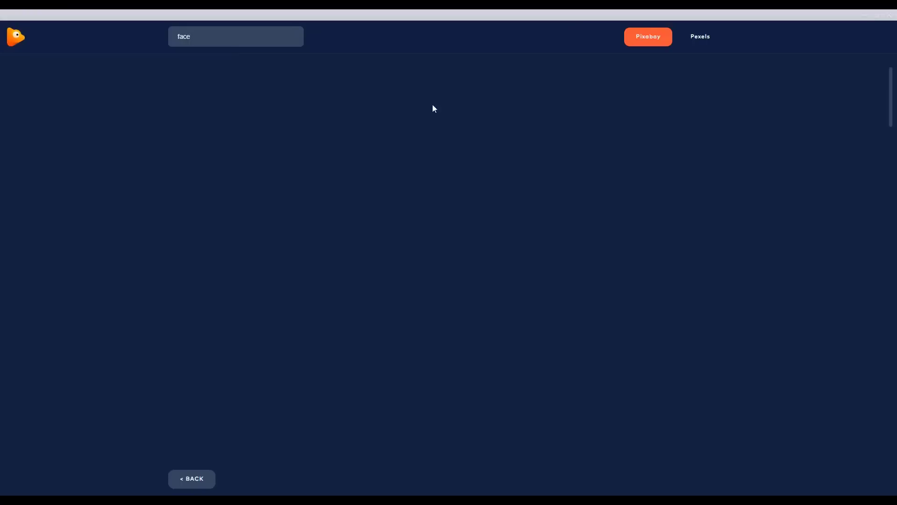
{"action": "scroll", "coordinate": [847, 299], "scroll_direction": "down", "scroll_amount": 2}
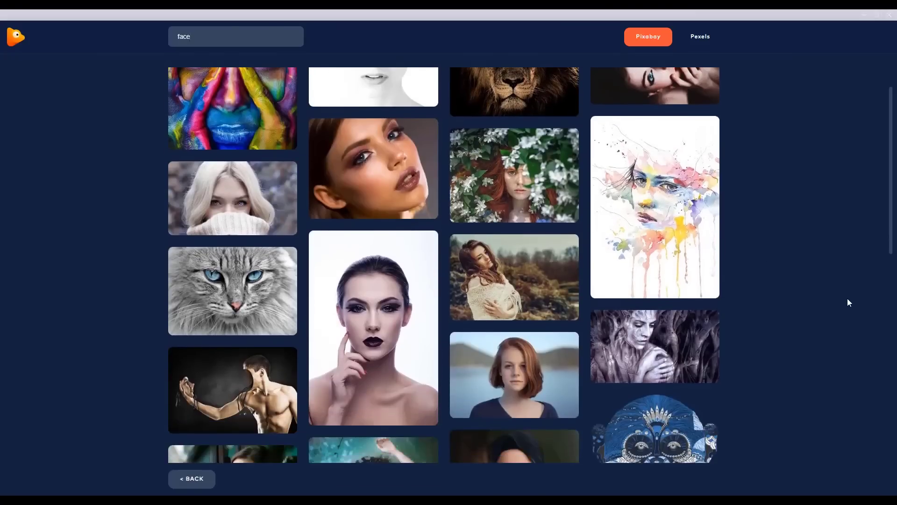
{"action": "scroll", "coordinate": [847, 299], "scroll_direction": "down", "scroll_amount": 6}
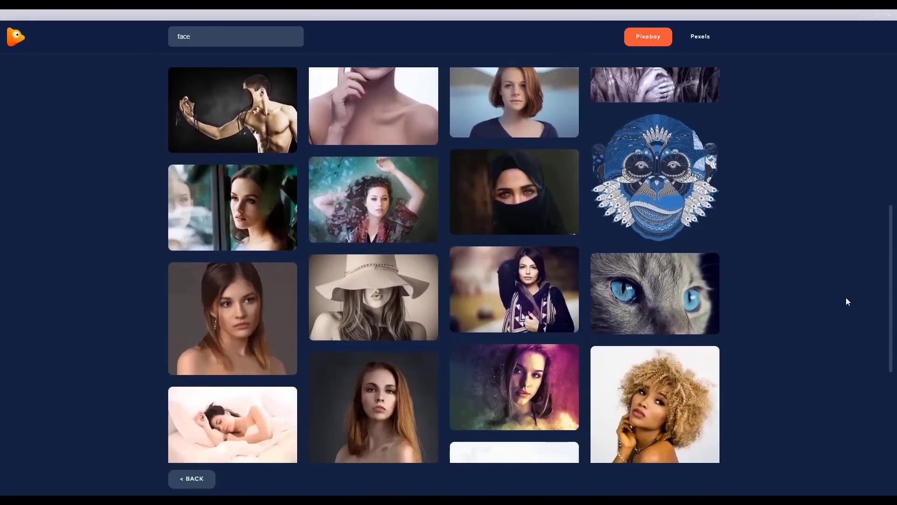
{"action": "scroll", "coordinate": [847, 302], "scroll_direction": "down", "scroll_amount": 4}
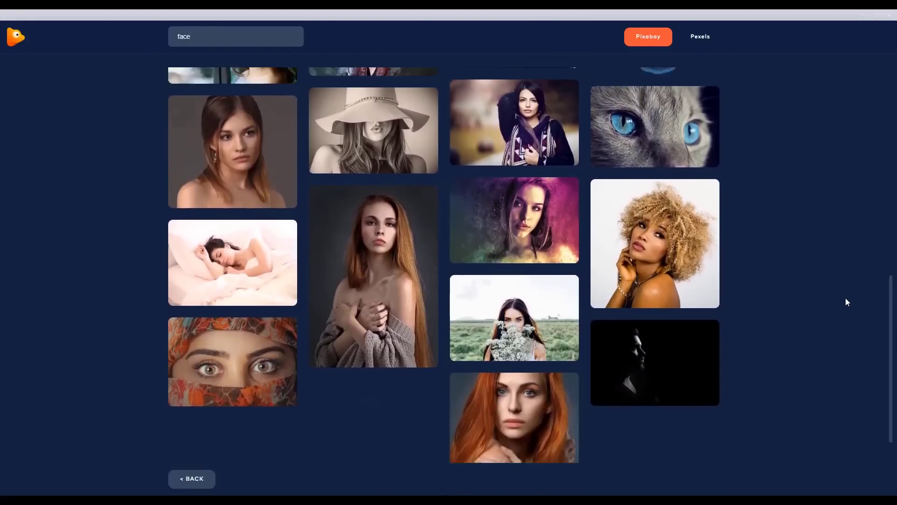
{"action": "scroll", "coordinate": [846, 298], "scroll_direction": "up", "scroll_amount": 9}
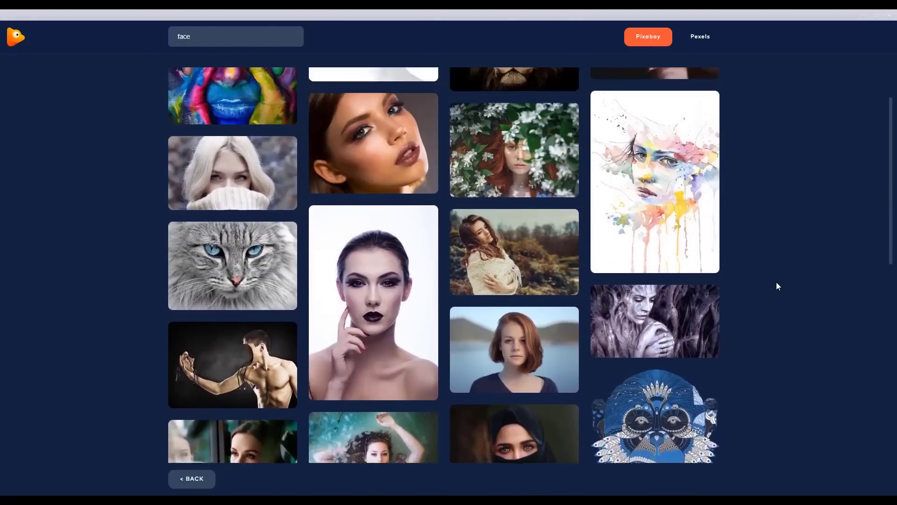
{"action": "scroll", "coordinate": [777, 285], "scroll_direction": "up", "scroll_amount": 1}
{"action": "scroll", "coordinate": [804, 265], "scroll_direction": "up", "scroll_amount": 1}
{"action": "mouse_move", "coordinate": [627, 343]}
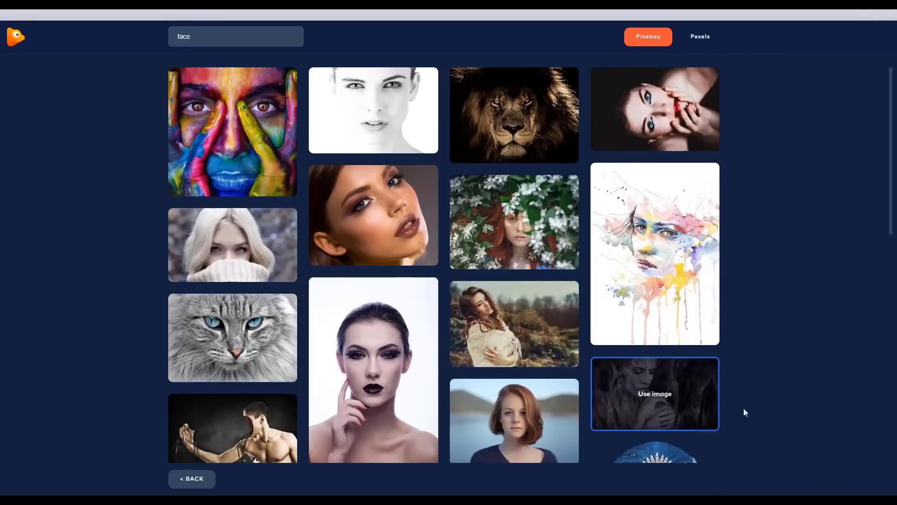
{"action": "mouse_move", "coordinate": [678, 404]}
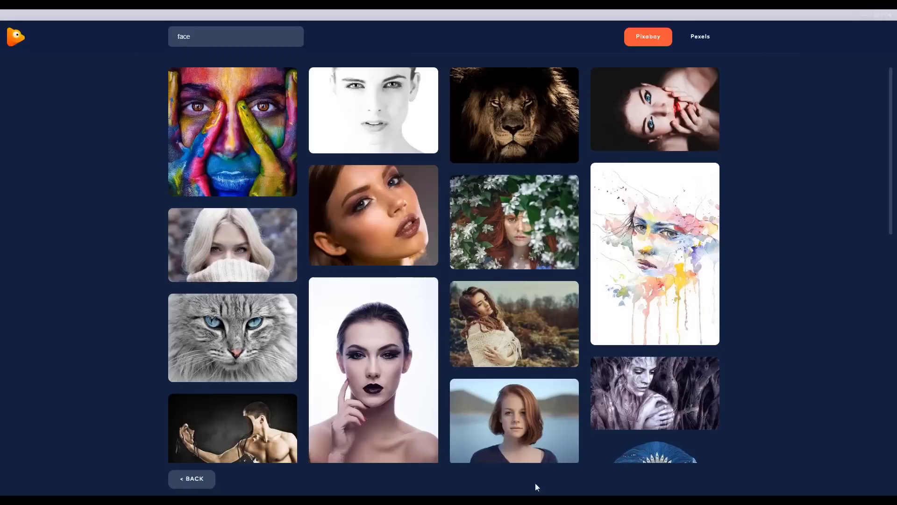
- Try the portrait of the woman with dark lipstick, frame her head with a Square crop, and return to the image library
{"action": "scroll", "coordinate": [859, 381], "scroll_direction": "down", "scroll_amount": 2}
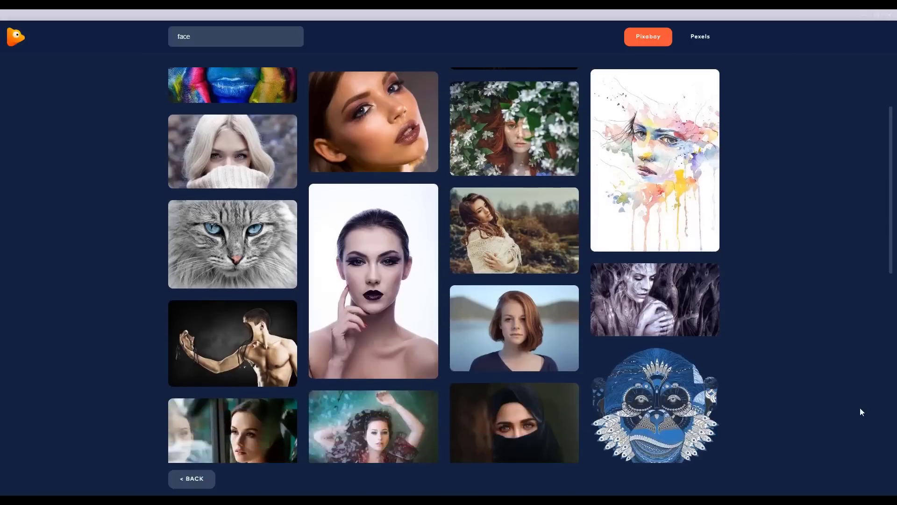
{"action": "scroll", "coordinate": [860, 409], "scroll_direction": "down", "scroll_amount": 1}
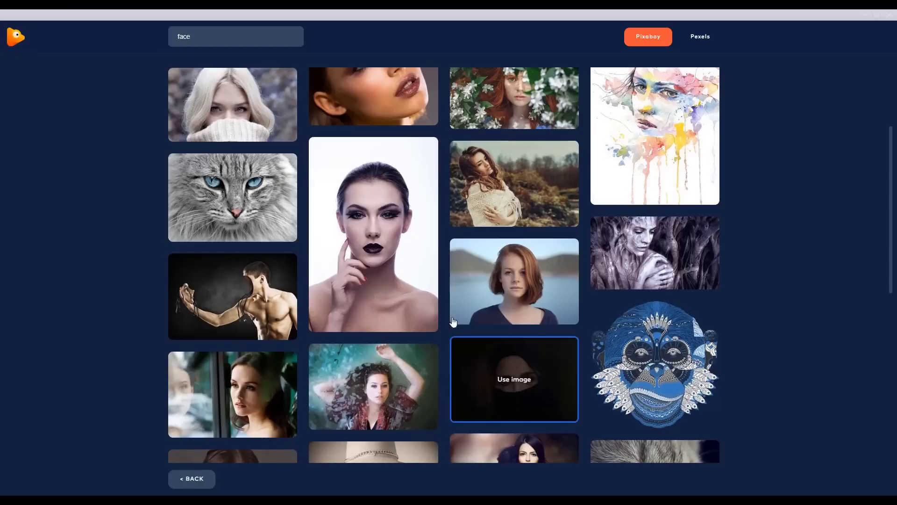
{"action": "left_click", "coordinate": [401, 287]}
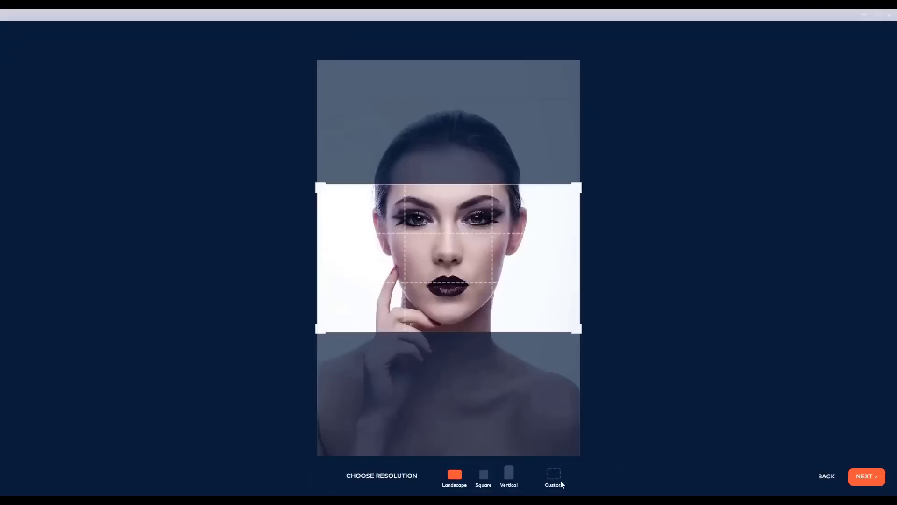
{"action": "left_click", "coordinate": [483, 475]}
{"action": "left_click_drag", "start_coordinate": [502, 313], "coordinate": [522, 284]}
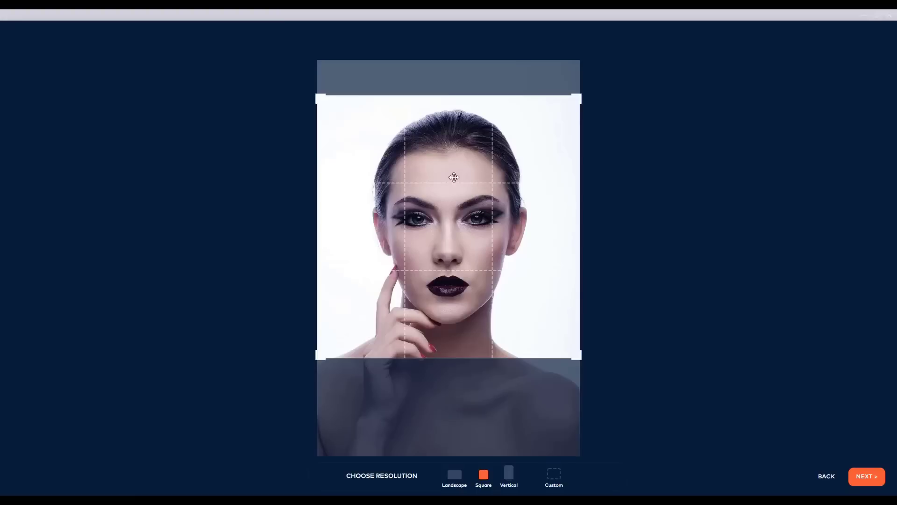
{"action": "left_click", "coordinate": [830, 476]}
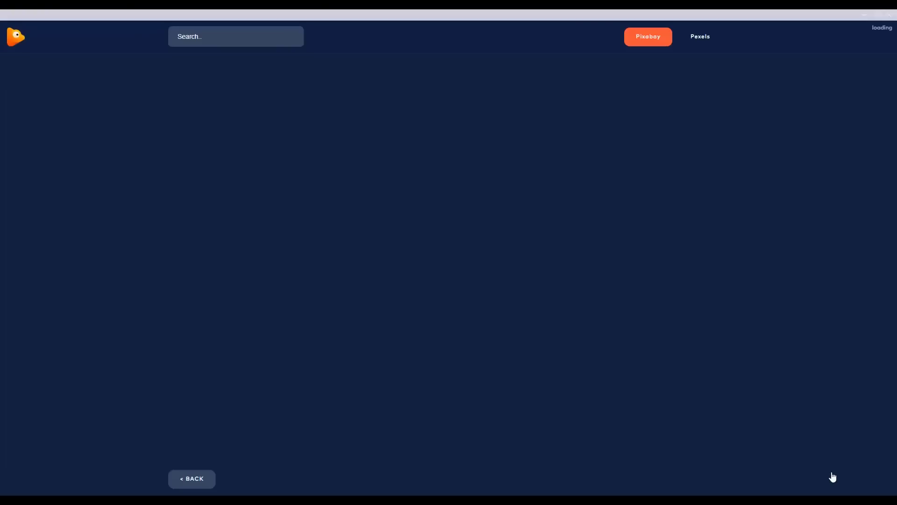
- Search the Pixabay images for "face" again and look further down the results for another picture
{"action": "scroll", "coordinate": [827, 420], "scroll_direction": "down", "scroll_amount": 2}
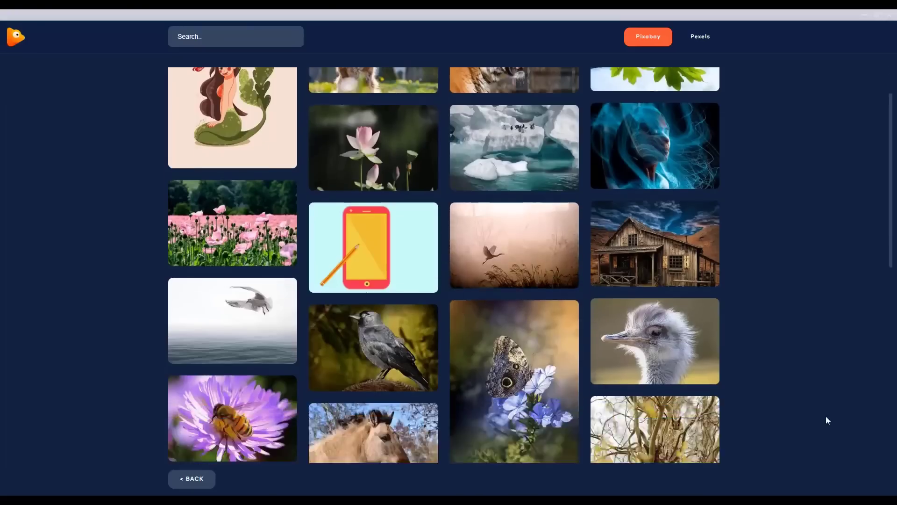
{"action": "scroll", "coordinate": [326, 144], "scroll_direction": "up", "scroll_amount": 1}
{"action": "scroll", "coordinate": [326, 148], "scroll_direction": "up", "scroll_amount": 1}
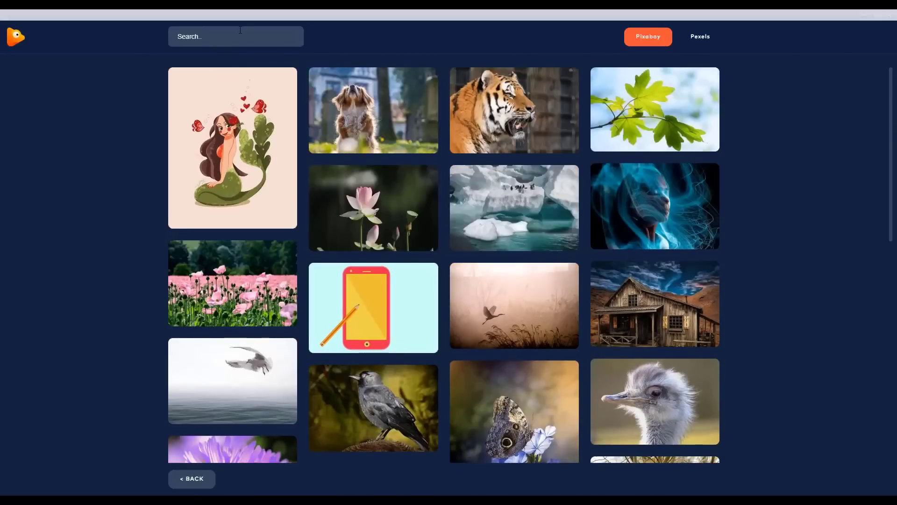
{"action": "left_click", "coordinate": [240, 30]}
{"action": "type", "text": "face"}
{"action": "key", "text": "Return"}
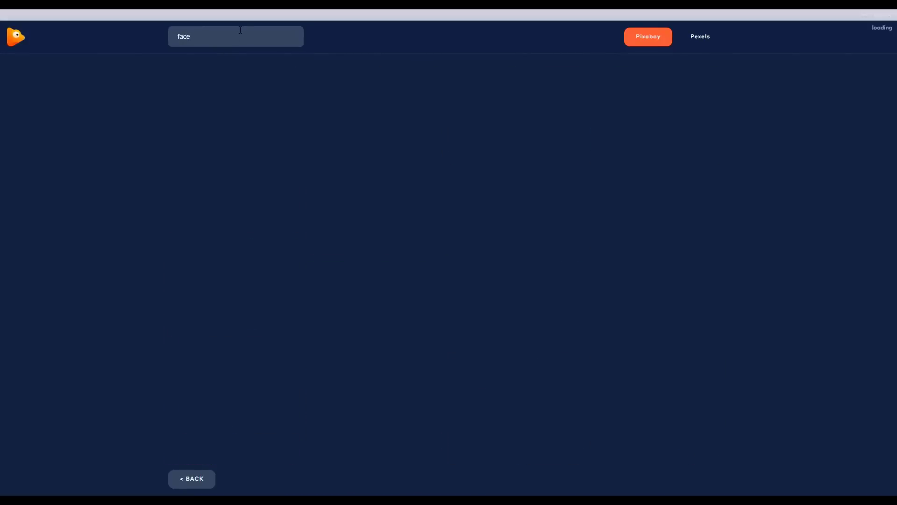
{"action": "scroll", "coordinate": [733, 327], "scroll_direction": "down", "scroll_amount": 10}
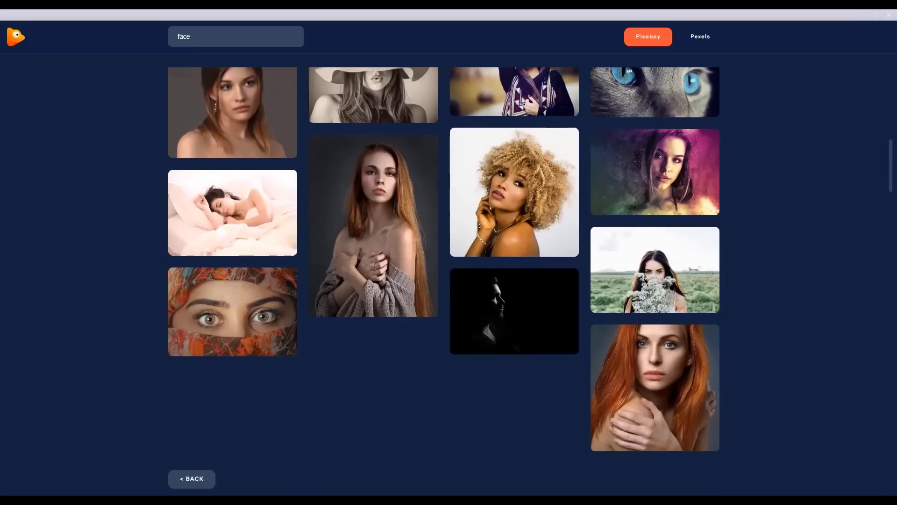
{"action": "scroll", "coordinate": [879, 354], "scroll_direction": "down", "scroll_amount": 1}
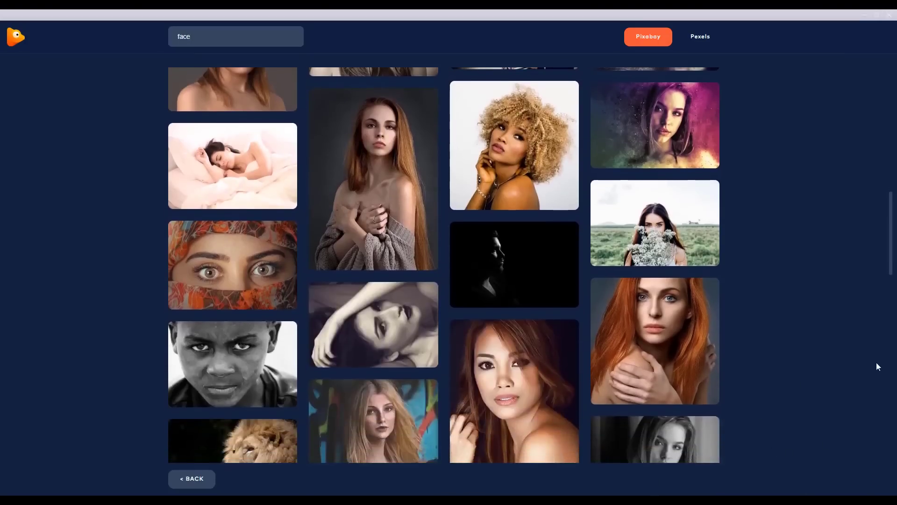
{"action": "scroll", "coordinate": [876, 362], "scroll_direction": "down", "scroll_amount": 5}
{"action": "scroll", "coordinate": [846, 346], "scroll_direction": "down", "scroll_amount": 4}
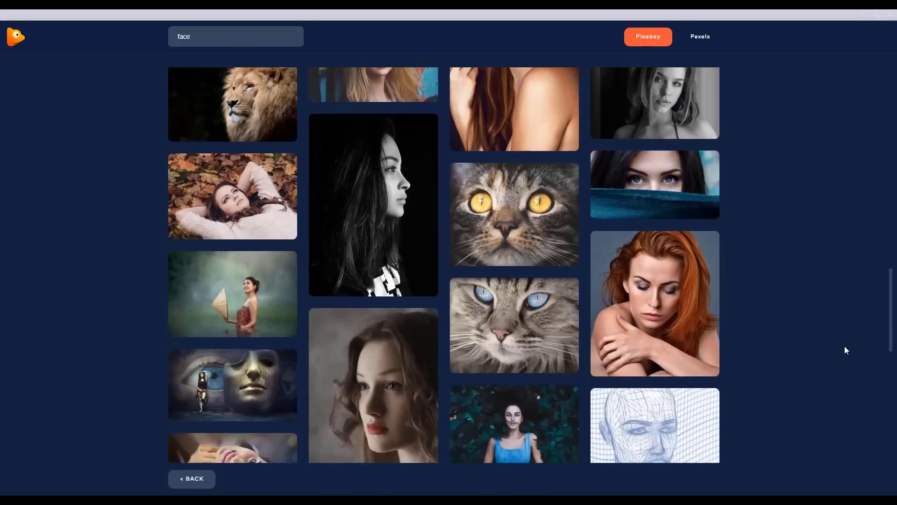
{"action": "scroll", "coordinate": [844, 346], "scroll_direction": "down", "scroll_amount": 2}
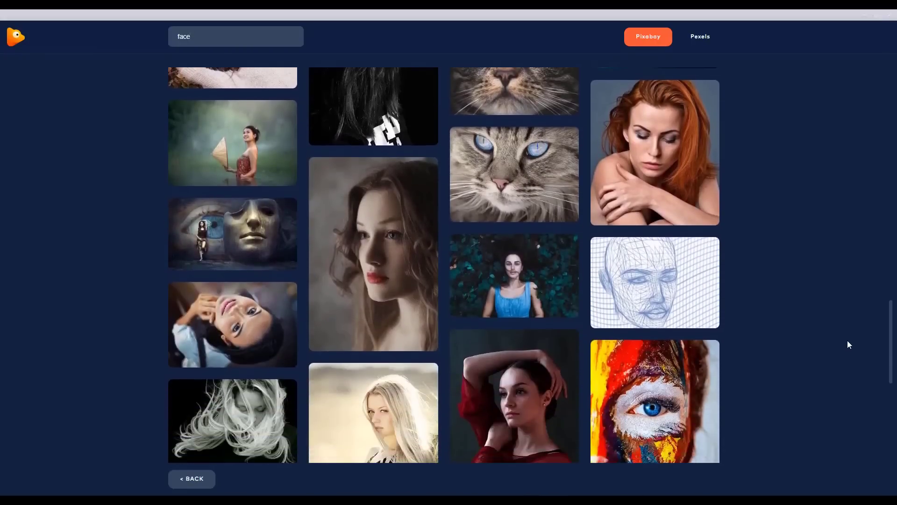
{"action": "mouse_move", "coordinate": [270, 255]}
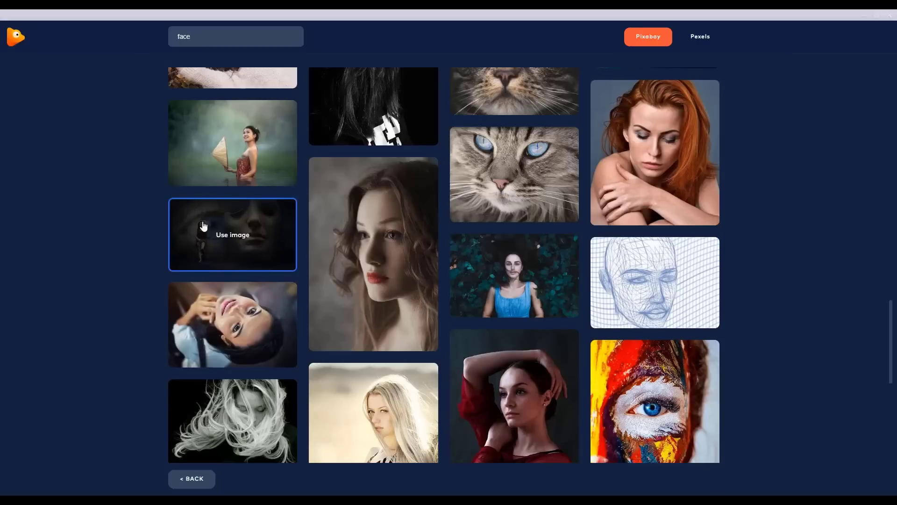
- Try the mask and blue eye mural image with a Square crop around the standing woman, and return to the image library
{"action": "left_click", "coordinate": [266, 232]}
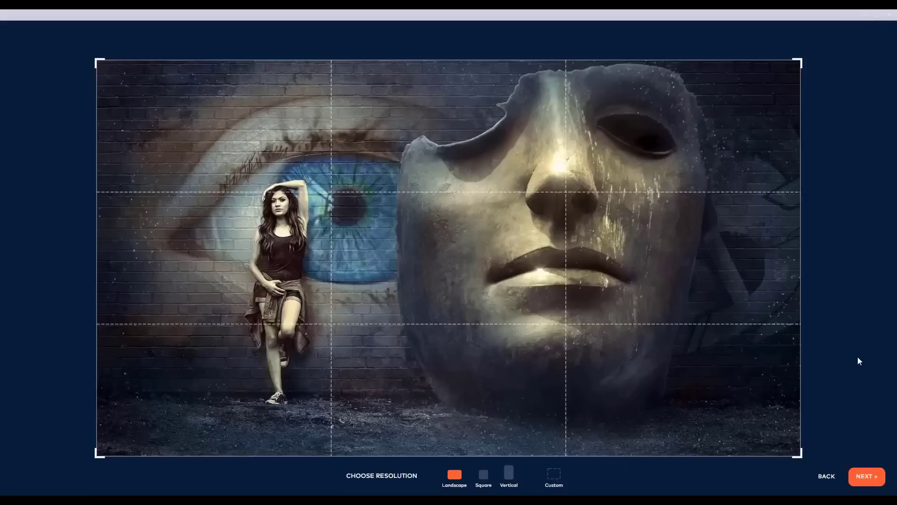
{"action": "left_click", "coordinate": [485, 480]}
{"action": "left_click_drag", "start_coordinate": [523, 419], "coordinate": [423, 411]}
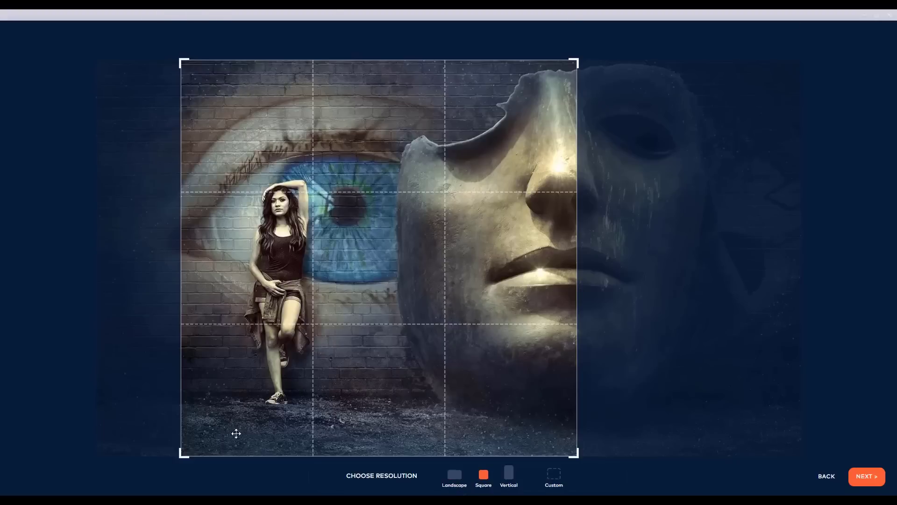
{"action": "left_click", "coordinate": [829, 484]}
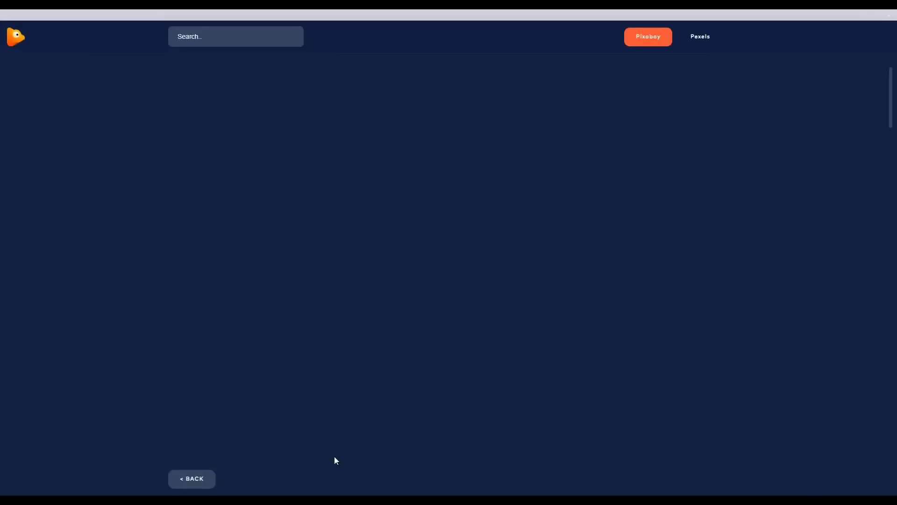
- Search the Pixabay library for "face" once more to choose from the first portraits
{"action": "mouse_move", "coordinate": [431, 286]}
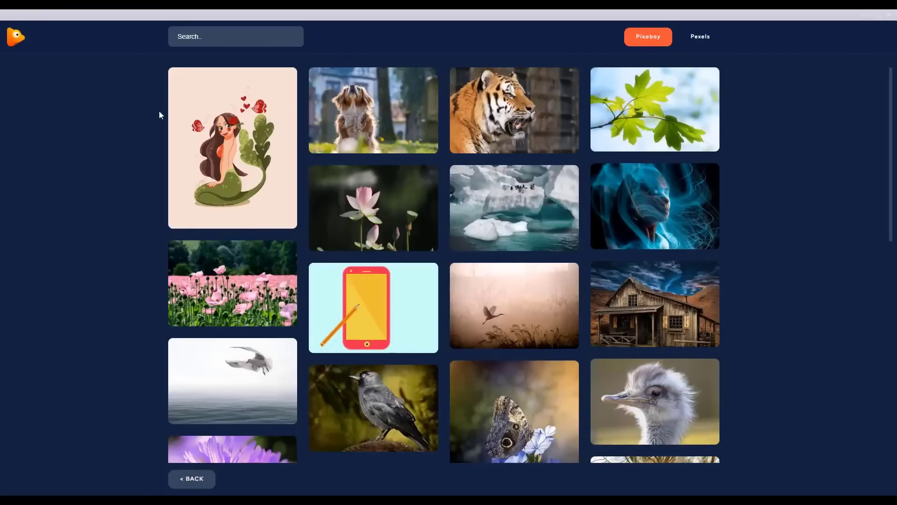
{"action": "left_click", "coordinate": [206, 36]}
{"action": "type", "text": "face"}
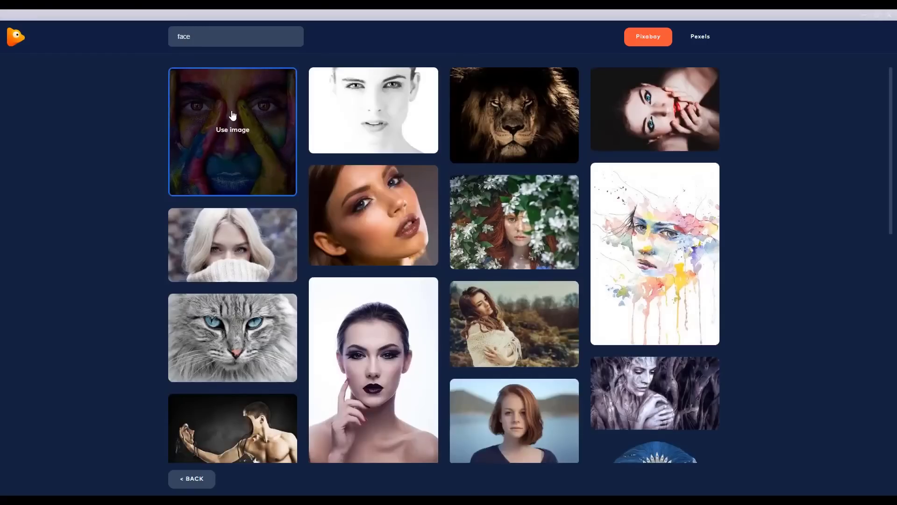
- Use the colourful painted face image with a Square crop covering the whole picture and continue to the editor
{"action": "left_click", "coordinate": [232, 115]}
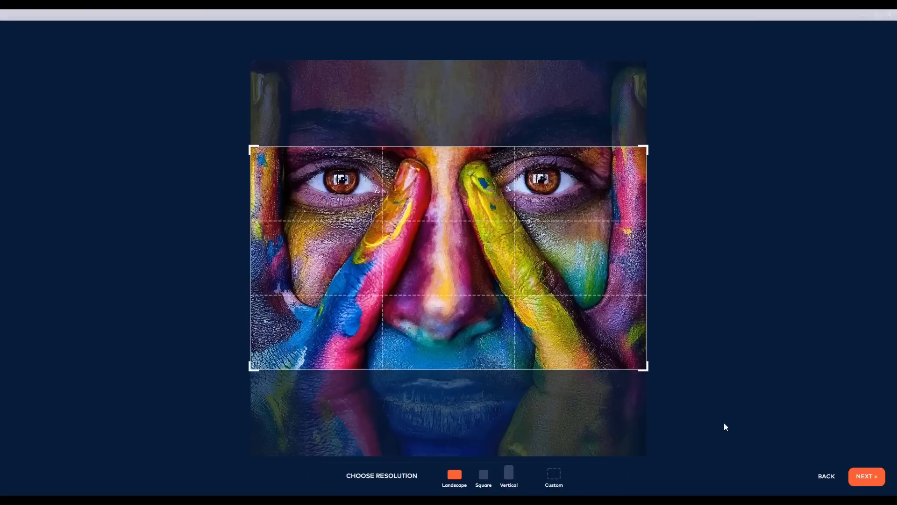
{"action": "left_click", "coordinate": [483, 475]}
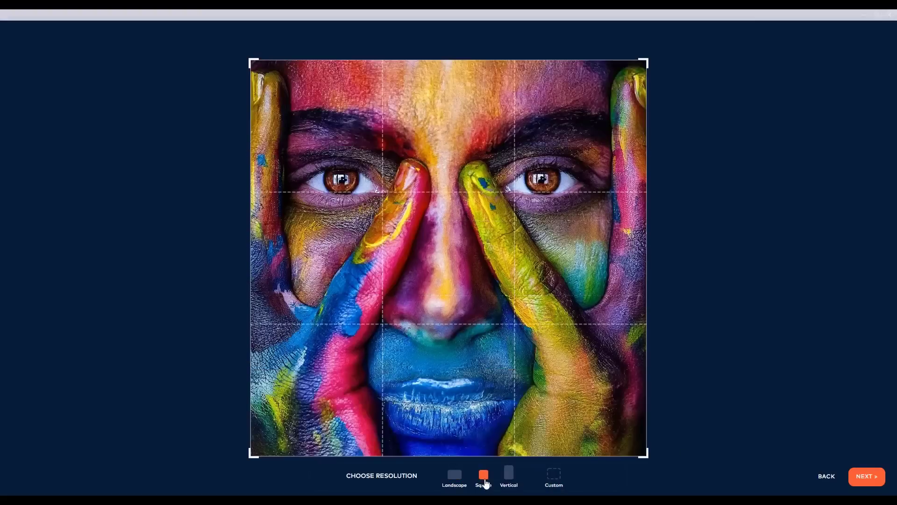
{"action": "left_click", "coordinate": [871, 482]}
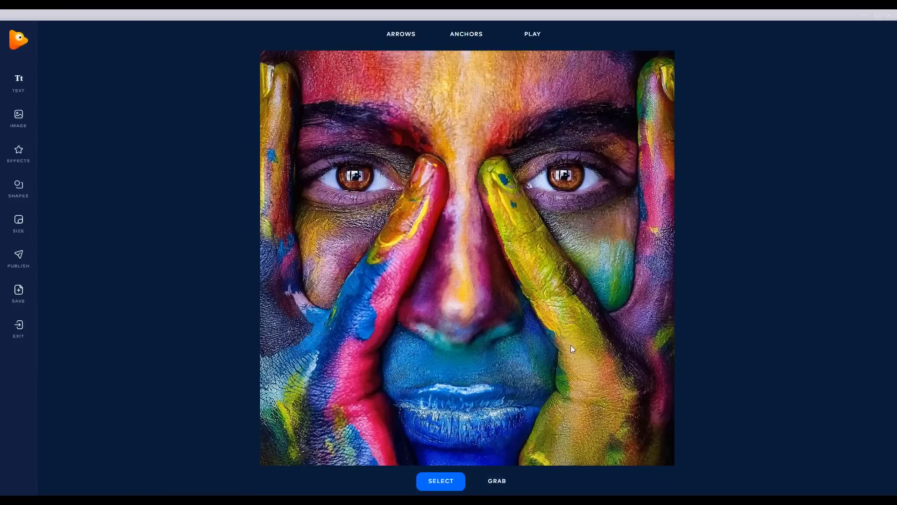
- Place single anchors all around the eye beside the yellow finger
{"action": "left_click", "coordinate": [483, 34]}
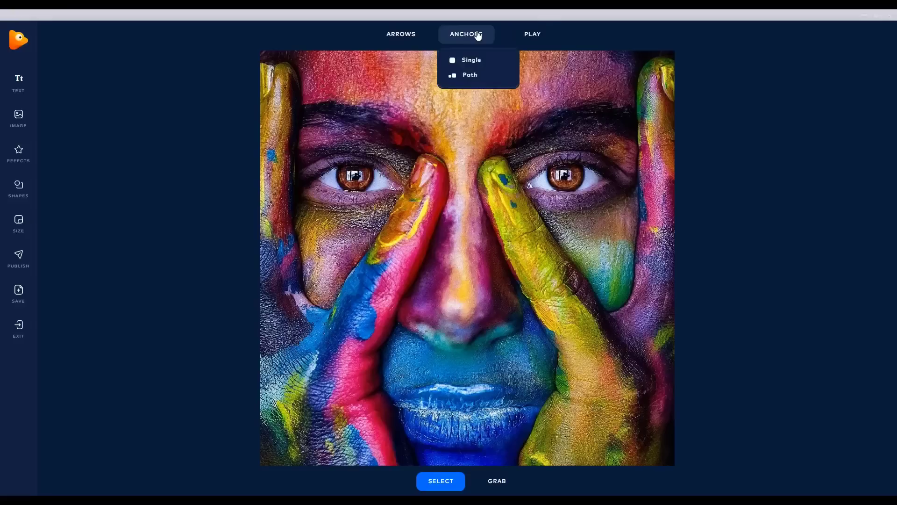
{"action": "left_click", "coordinate": [481, 66]}
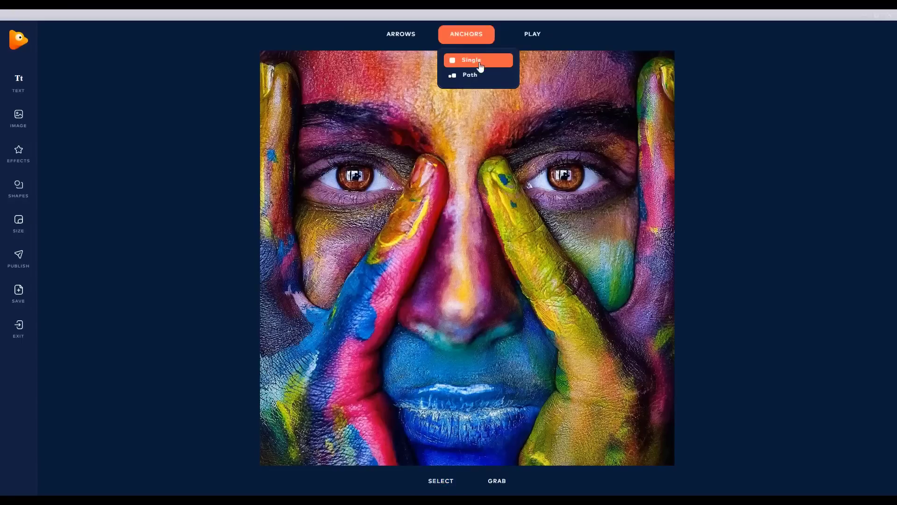
{"action": "left_click", "coordinate": [532, 176]}
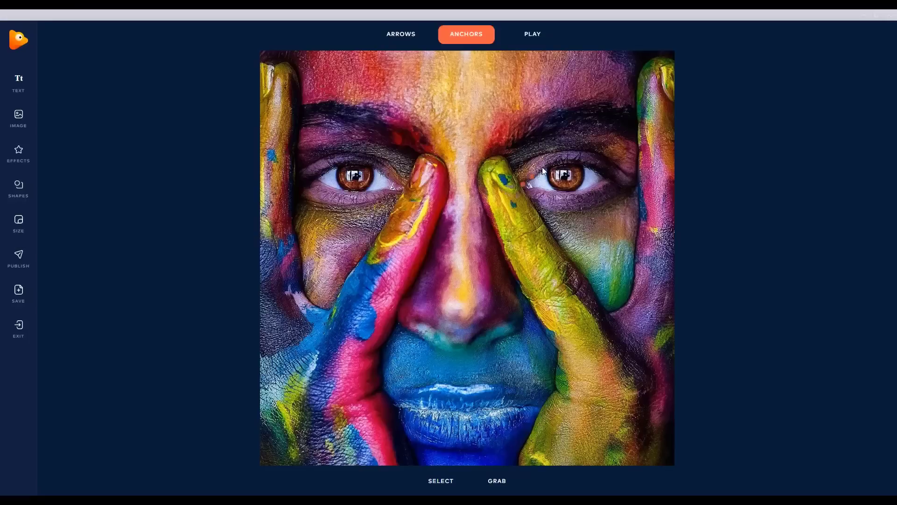
{"action": "left_click", "coordinate": [542, 166]}
{"action": "left_click", "coordinate": [563, 161]}
{"action": "left_click", "coordinate": [584, 161]}
{"action": "left_click", "coordinate": [568, 192]}
{"action": "left_click", "coordinate": [556, 191]}
{"action": "left_click", "coordinate": [545, 189]}
{"action": "left_click", "coordinate": [535, 189]}
{"action": "left_click", "coordinate": [527, 188]}
- Place anchors all around the eye beside the pink and orange finger
{"action": "left_click", "coordinate": [401, 185]}
{"action": "left_click", "coordinate": [392, 173]}
{"action": "left_click", "coordinate": [381, 166]}
{"action": "left_click", "coordinate": [376, 189]}
{"action": "left_click", "coordinate": [390, 187]}
{"action": "left_click", "coordinate": [394, 188]}
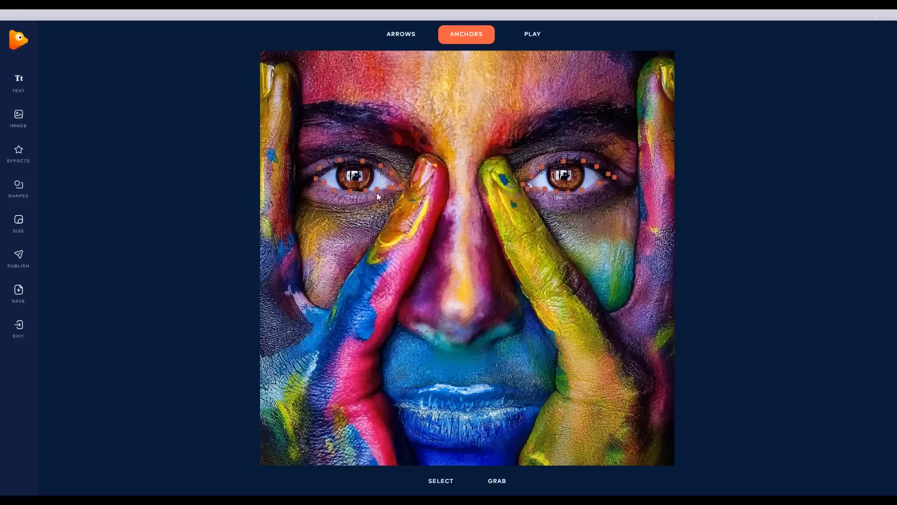
- Place anchors across the tip of the nose and around the underside of the nostrils
{"action": "left_click", "coordinate": [453, 309]}
{"action": "left_click", "coordinate": [478, 308]}
{"action": "left_click", "coordinate": [492, 308]}
{"action": "left_click", "coordinate": [521, 322]}
{"action": "left_click", "coordinate": [513, 331]}
{"action": "left_click", "coordinate": [487, 347]}
{"action": "left_click", "coordinate": [473, 352]}
{"action": "left_click", "coordinate": [450, 353]}
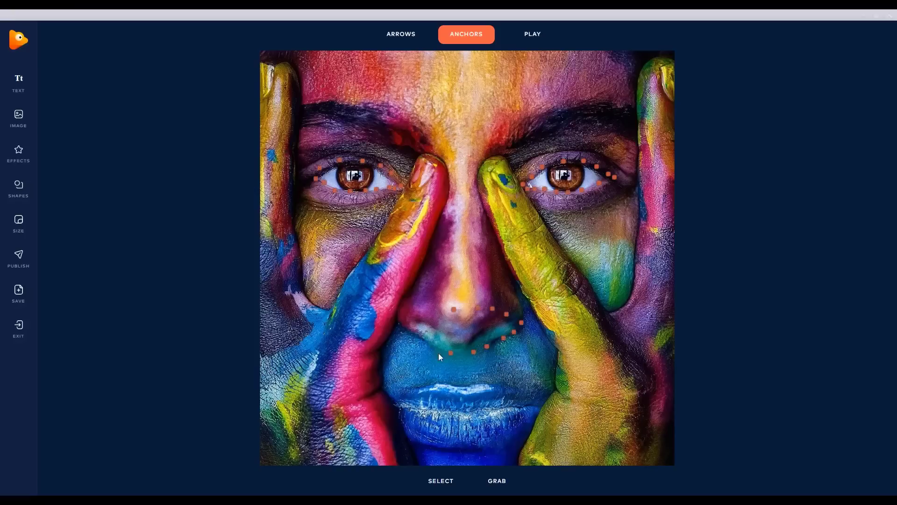
- Continue the anchors up the nose-side edge of the pink finger, over its tip and down its cheek-side edge
{"action": "left_click", "coordinate": [412, 282]}
{"action": "left_click", "coordinate": [422, 260]}
{"action": "left_click", "coordinate": [431, 241]}
{"action": "left_click", "coordinate": [442, 213]}
{"action": "left_click", "coordinate": [410, 174]}
{"action": "left_click", "coordinate": [388, 217]}
{"action": "left_click", "coordinate": [359, 263]}
{"action": "left_click", "coordinate": [330, 307]}
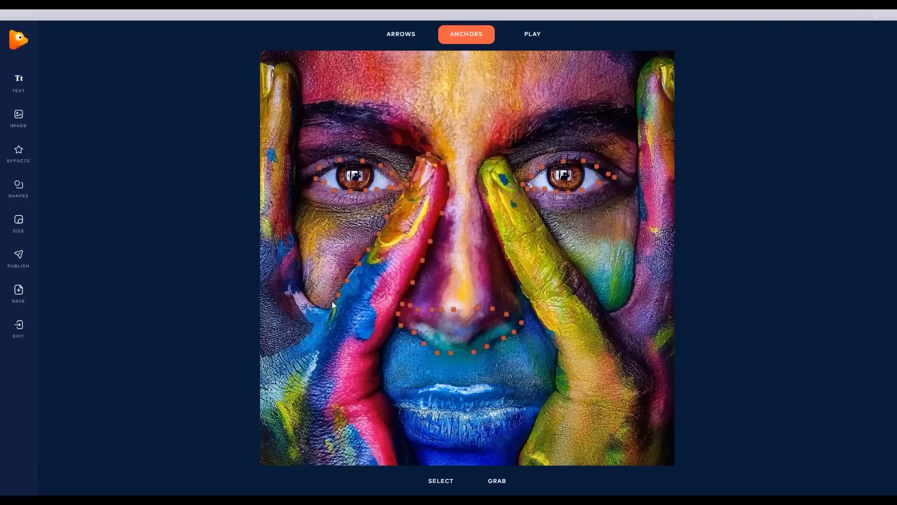
- Continue the anchors from the base of the cheek up the inner edge of the blue hand to its thumb tip
{"action": "left_click", "coordinate": [309, 297]}
{"action": "left_click", "coordinate": [296, 255]}
{"action": "left_click", "coordinate": [291, 205]}
{"action": "left_click", "coordinate": [296, 160]}
{"action": "left_click", "coordinate": [295, 136]}
{"action": "left_click", "coordinate": [302, 87]}
{"action": "left_click", "coordinate": [297, 66]}
{"action": "left_click", "coordinate": [269, 55]}
- Place anchors over the opposite thumb tip, down that hand's inner edge and around the base of the cheek
{"action": "left_click", "coordinate": [673, 57]}
{"action": "left_click", "coordinate": [649, 61]}
{"action": "left_click", "coordinate": [638, 76]}
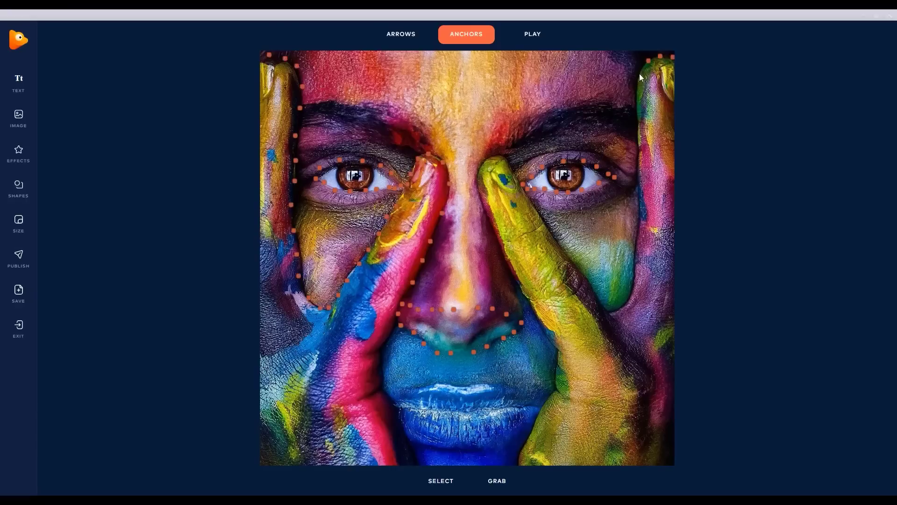
{"action": "left_click", "coordinate": [639, 122]}
{"action": "left_click", "coordinate": [638, 229]}
{"action": "left_click", "coordinate": [636, 245]}
{"action": "left_click", "coordinate": [637, 259]}
{"action": "left_click", "coordinate": [635, 281]}
{"action": "left_click", "coordinate": [630, 297]}
{"action": "left_click", "coordinate": [619, 305]}
{"action": "left_click", "coordinate": [609, 309]}
- Continue the anchors up the cheek-side edge of the yellow finger, around its tip and onto its nose-side edge
{"action": "left_click", "coordinate": [595, 291]}
{"action": "left_click", "coordinate": [543, 216]}
{"action": "left_click", "coordinate": [531, 201]}
{"action": "left_click", "coordinate": [519, 185]}
{"action": "left_click", "coordinate": [514, 171]}
{"action": "left_click", "coordinate": [506, 158]}
{"action": "left_click", "coordinate": [490, 157]}
{"action": "left_click", "coordinate": [481, 169]}
{"action": "left_click", "coordinate": [480, 195]}
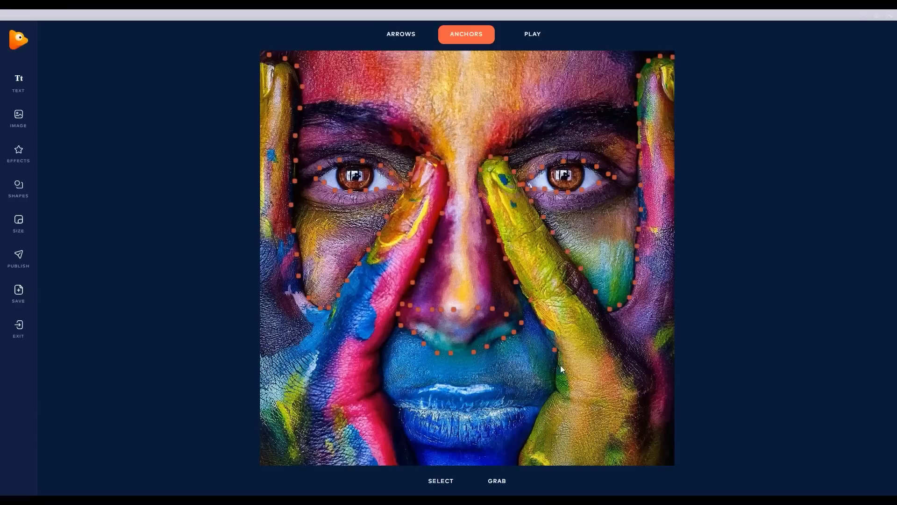
- Place anchors along the hand edges on both sides of the mouth and around the upper and lower lips
{"action": "left_click", "coordinate": [546, 399]}
{"action": "left_click", "coordinate": [544, 412]}
{"action": "left_click", "coordinate": [534, 424]}
{"action": "left_click", "coordinate": [523, 443]}
{"action": "left_click", "coordinate": [396, 325]}
{"action": "mouse_move", "coordinate": [407, 411]}
{"action": "left_mouse_down"}
{"action": "mouse_move", "coordinate": [467, 415]}
{"action": "mouse_move", "coordinate": [537, 404]}
{"action": "left_mouse_up"}
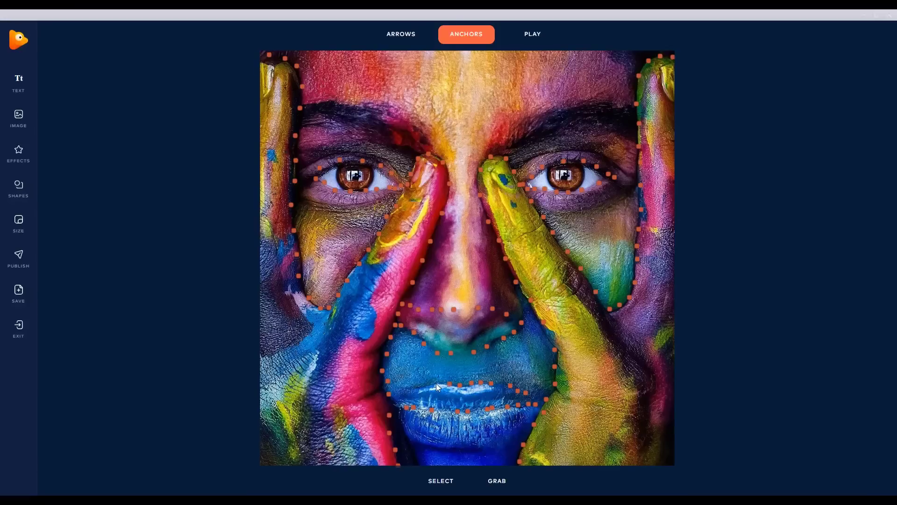
{"action": "left_click_drag", "start_coordinate": [409, 390], "coordinate": [399, 401]}
- Draw five short separate arrows pointing down across the forehead
{"action": "left_click", "coordinate": [399, 33]}
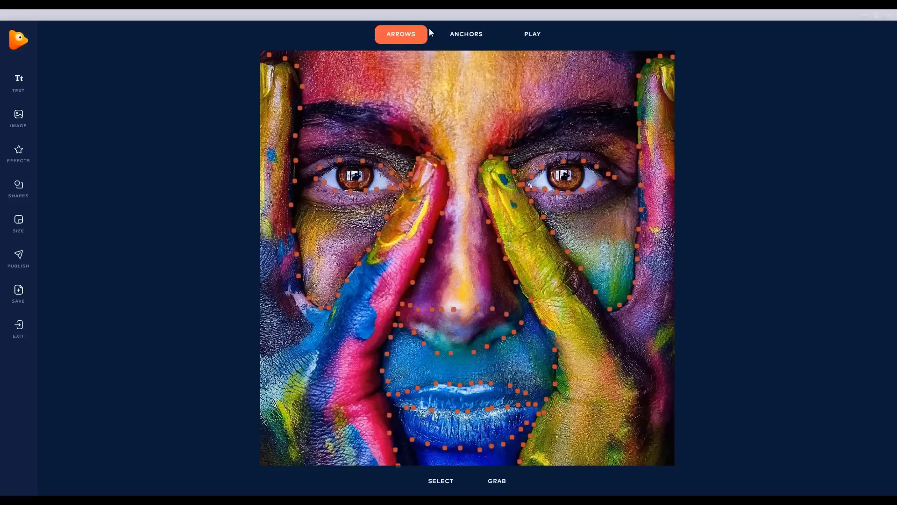
{"action": "mouse_move", "coordinate": [414, 34]}
{"action": "left_click_drag", "start_coordinate": [575, 61], "coordinate": [573, 88]}
{"action": "left_click_drag", "start_coordinate": [348, 71], "coordinate": [359, 90]}
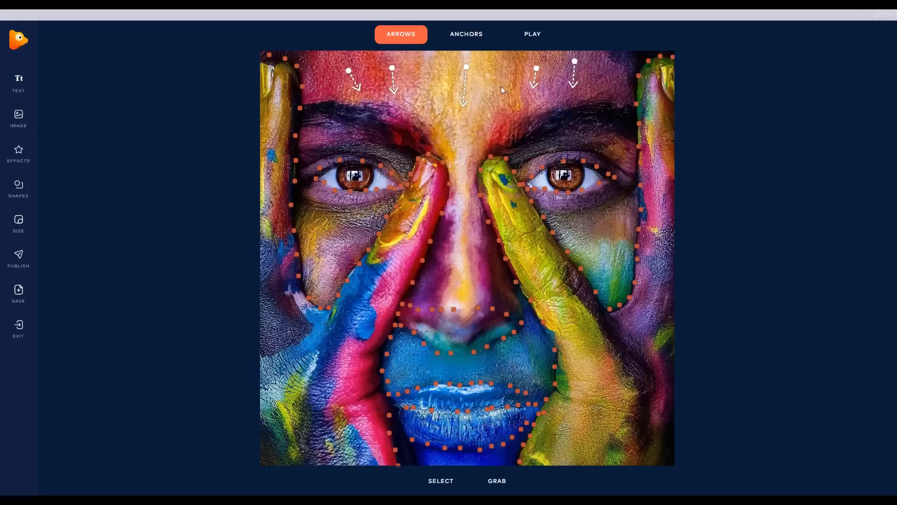
- Select the forehead arrows with the Just Arrows selection and delete them
{"action": "left_click", "coordinate": [441, 480]}
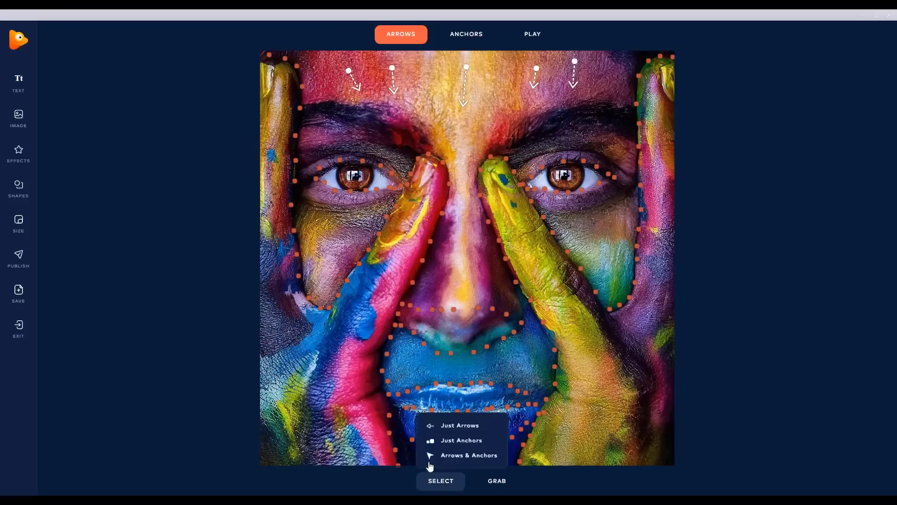
{"action": "left_click", "coordinate": [441, 425]}
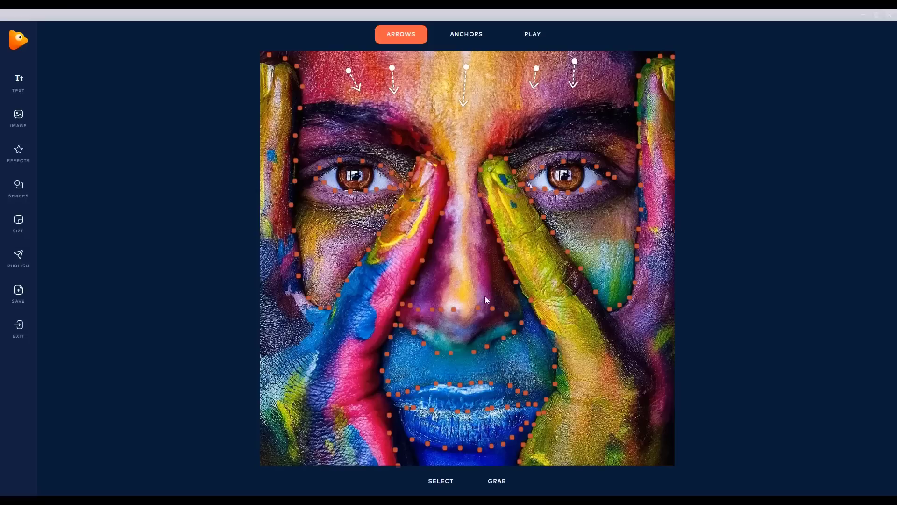
{"action": "left_click", "coordinate": [438, 481]}
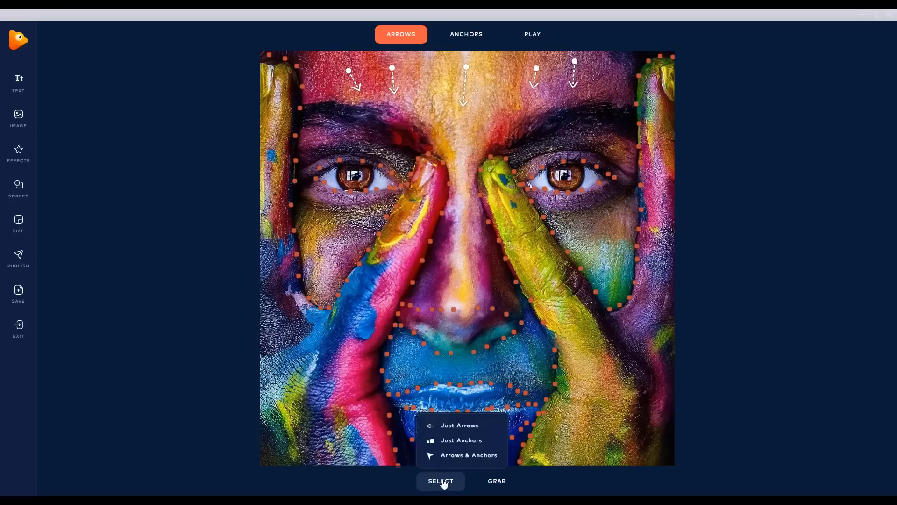
{"action": "left_click", "coordinate": [459, 460]}
{"action": "left_click", "coordinate": [460, 430]}
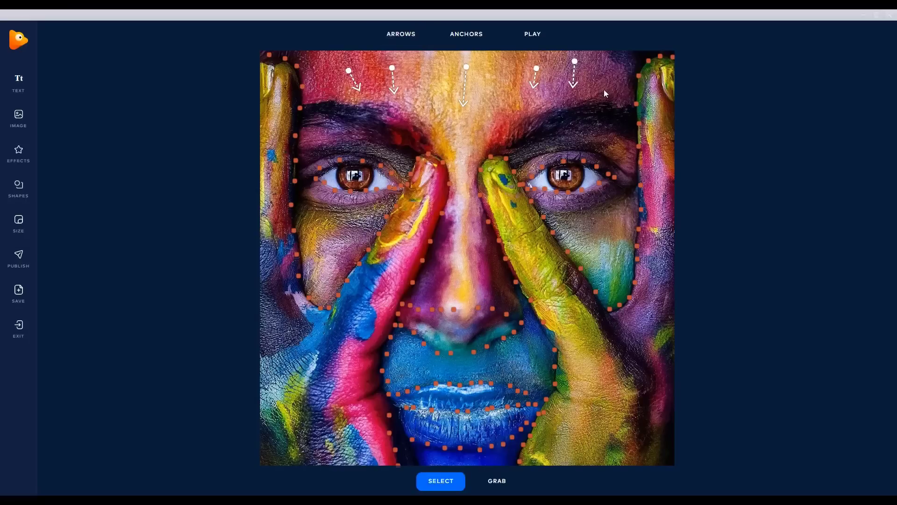
{"action": "left_click_drag", "start_coordinate": [604, 87], "coordinate": [306, 56]}
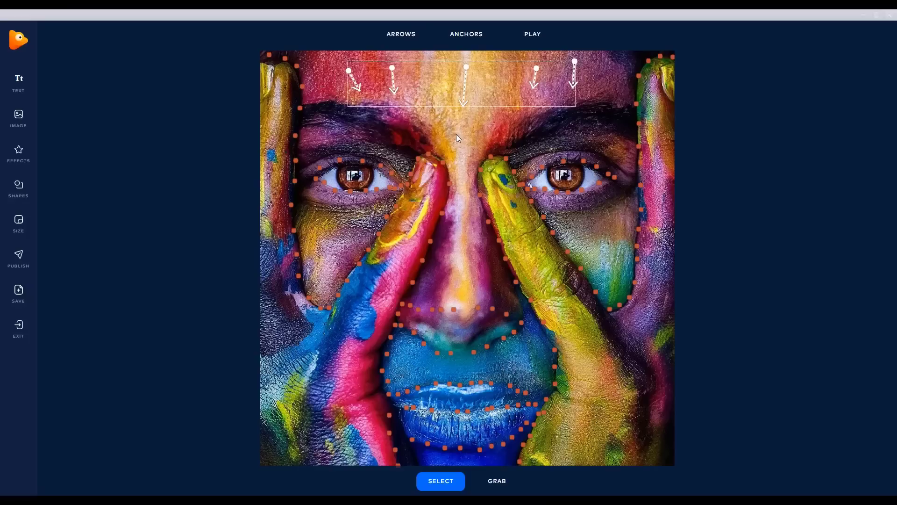
{"action": "key", "text": "Delete"}
- Draw three downward arrow paths side by side from the top of the forehead along the nose bridge towards the nose tip
{"action": "left_click", "coordinate": [401, 34]}
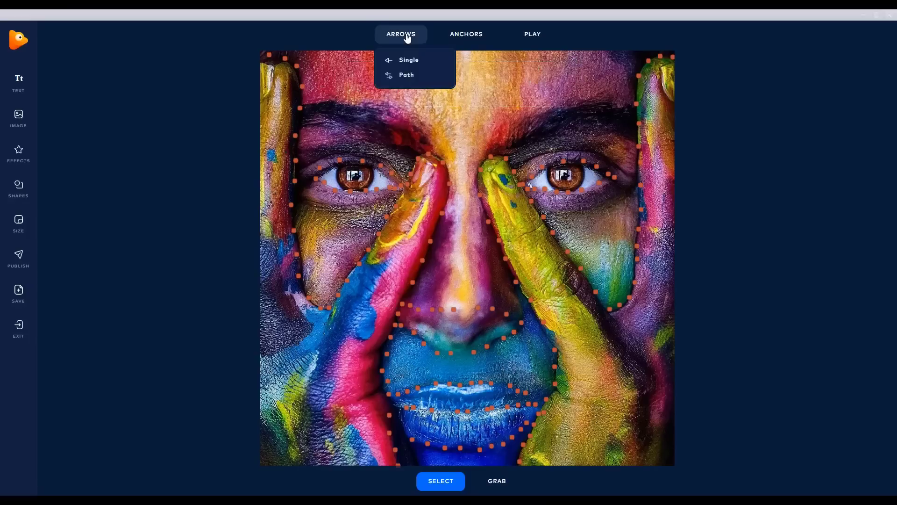
{"action": "left_click", "coordinate": [407, 75]}
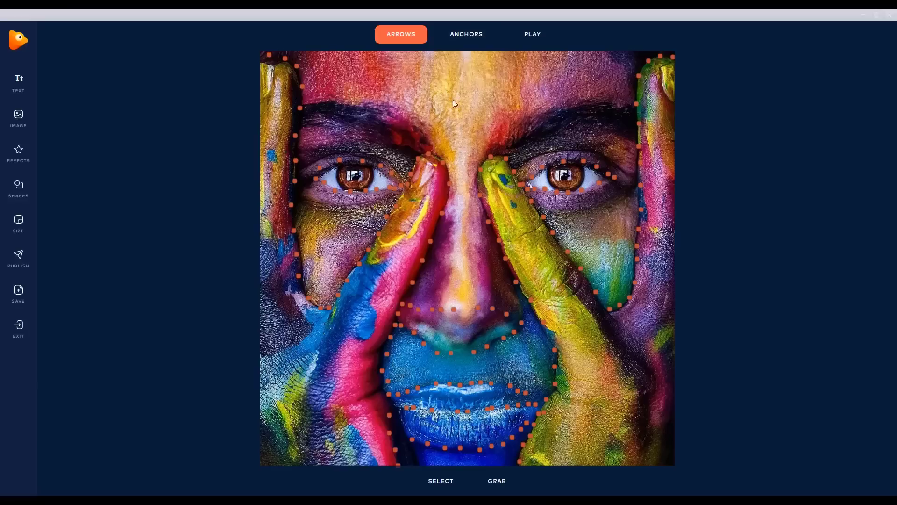
{"action": "scroll", "coordinate": [460, 116], "scroll_direction": "down", "scroll_amount": 1}
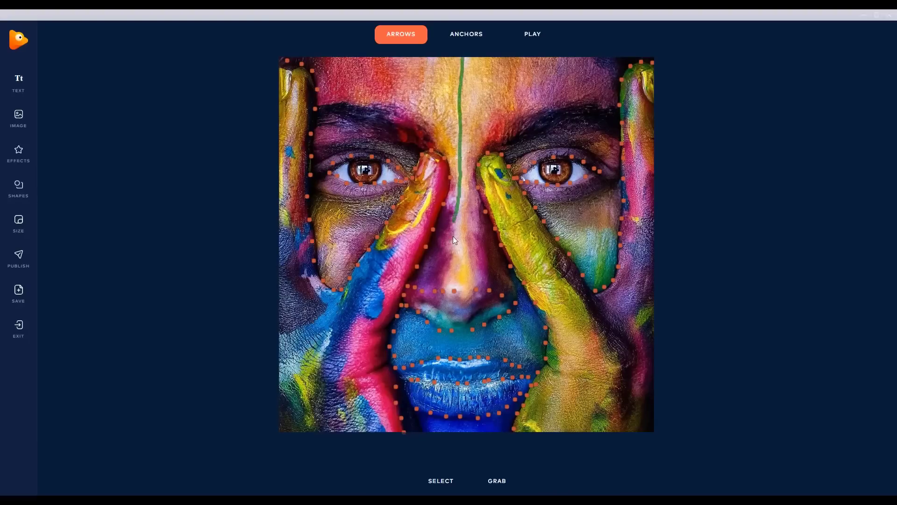
{"action": "left_click_drag", "start_coordinate": [458, 277], "coordinate": [458, 281]}
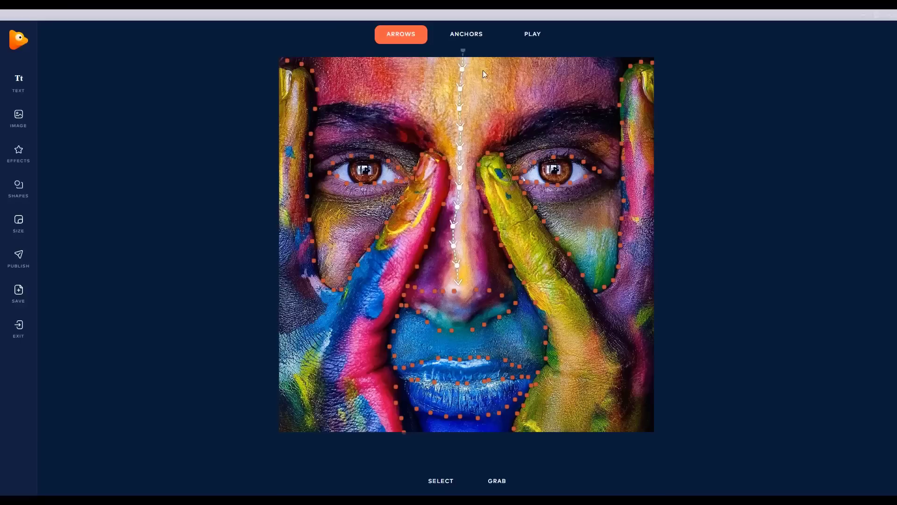
{"action": "left_click_drag", "start_coordinate": [483, 63], "coordinate": [469, 128]}
{"action": "left_click_drag", "start_coordinate": [473, 219], "coordinate": [477, 276]}
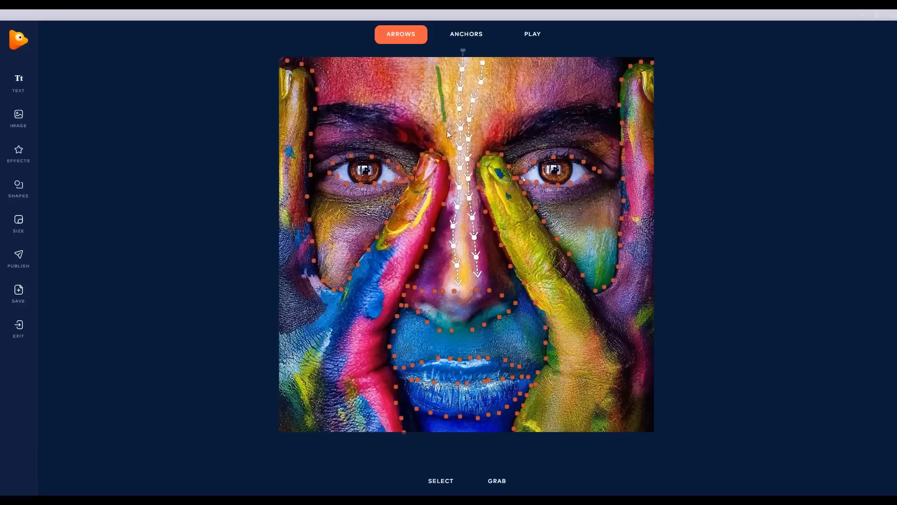
{"action": "left_click_drag", "start_coordinate": [455, 193], "coordinate": [435, 275]}
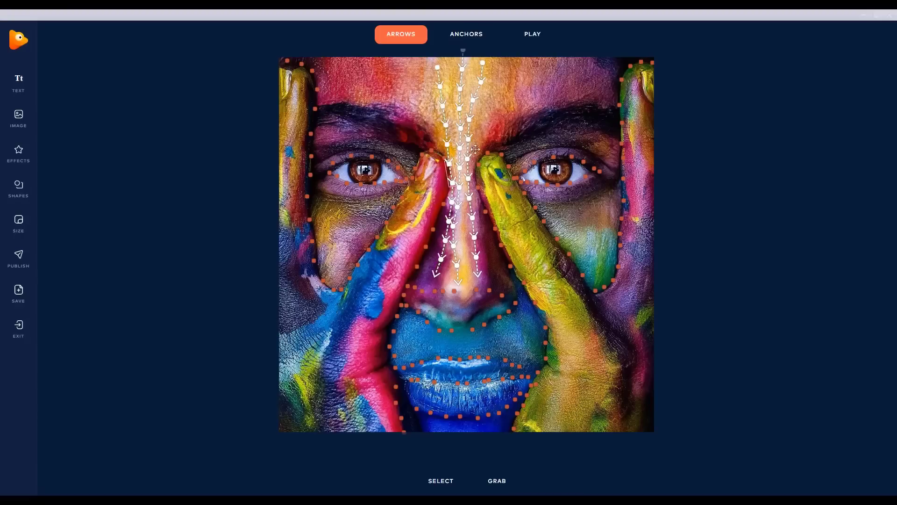
- Move the upper points of the arrow path beside the pink finger inward, away from the finger and closer to the centre path
{"action": "scroll", "coordinate": [448, 160], "scroll_direction": "up", "scroll_amount": 3}
{"action": "scroll", "coordinate": [454, 161], "scroll_direction": "up", "scroll_amount": 3}
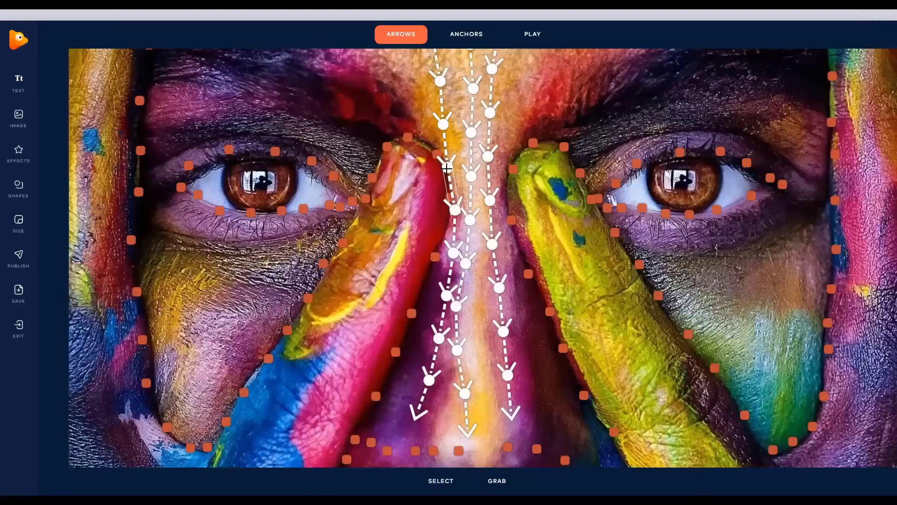
{"action": "left_click_drag", "start_coordinate": [449, 168], "coordinate": [458, 168]}
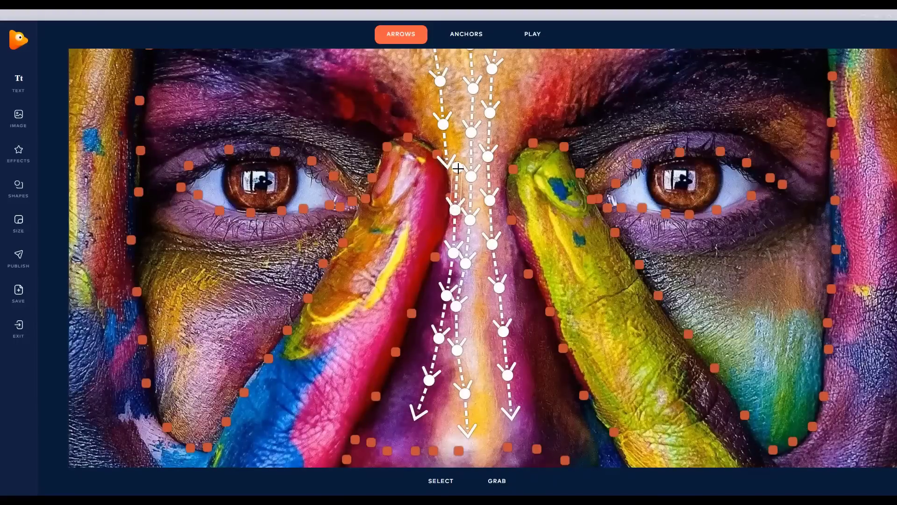
{"action": "left_click", "coordinate": [445, 139]}
{"action": "left_click_drag", "start_coordinate": [442, 124], "coordinate": [447, 93]}
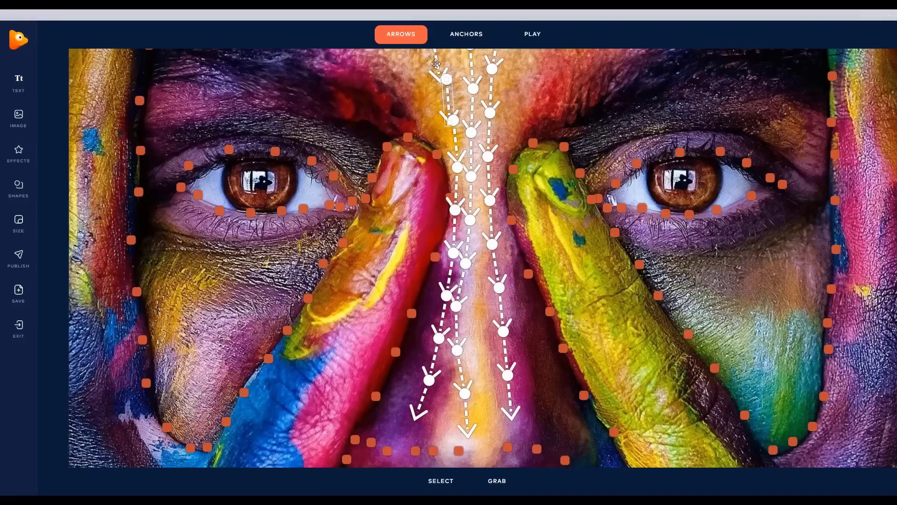
{"action": "left_click", "coordinate": [436, 62]}
{"action": "left_click_drag", "start_coordinate": [444, 55], "coordinate": [445, 57]}
{"action": "scroll", "coordinate": [545, 127], "scroll_direction": "down", "scroll_amount": 8}
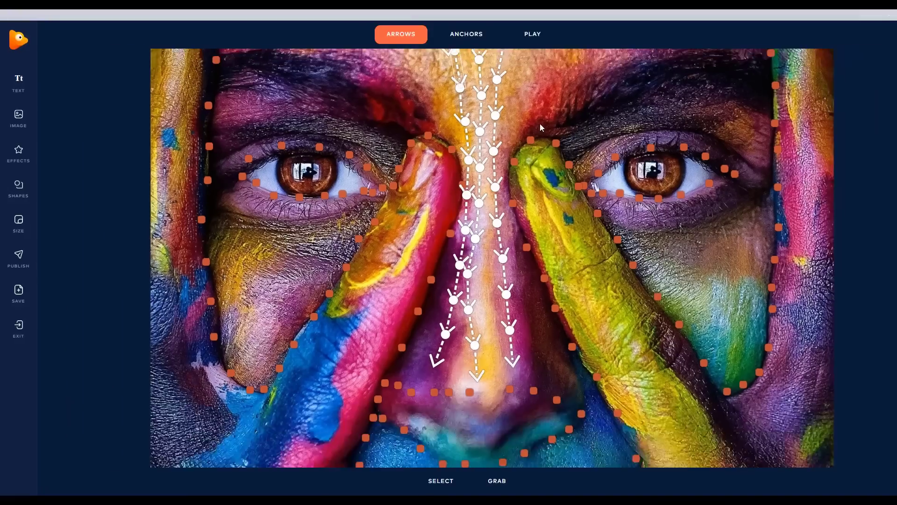
{"action": "scroll", "coordinate": [603, 128], "scroll_direction": "down", "scroll_amount": 3}
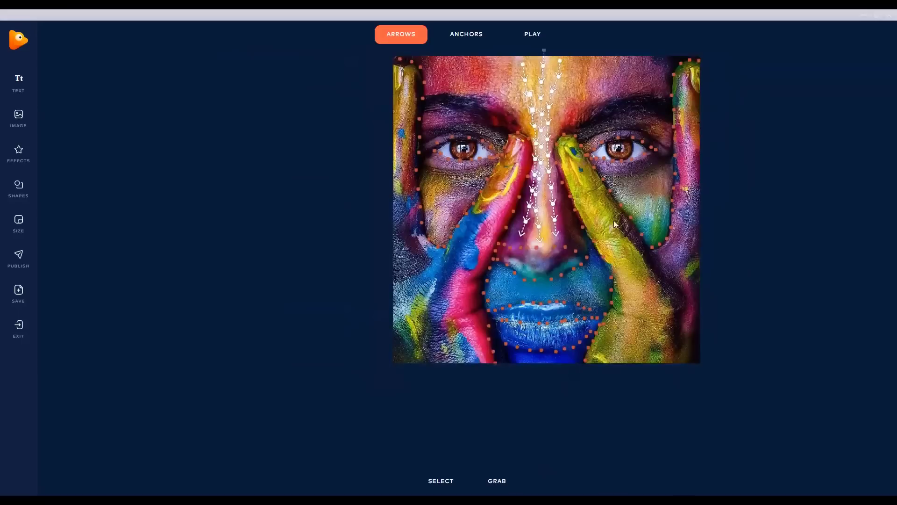
- Adjust the lower points of the centre arrow path so that it runs straight down the nose bridge
{"action": "left_click_drag", "start_coordinate": [539, 202], "coordinate": [543, 217]}
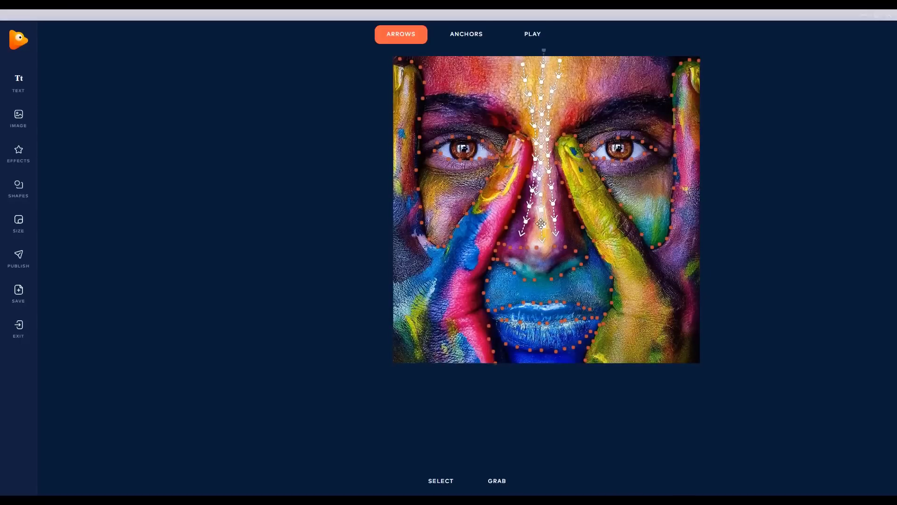
{"action": "scroll", "coordinate": [544, 227], "scroll_direction": "up", "scroll_amount": 2}
{"action": "scroll", "coordinate": [546, 224], "scroll_direction": "up", "scroll_amount": 2}
{"action": "left_click_drag", "start_coordinate": [544, 227], "coordinate": [541, 227]}
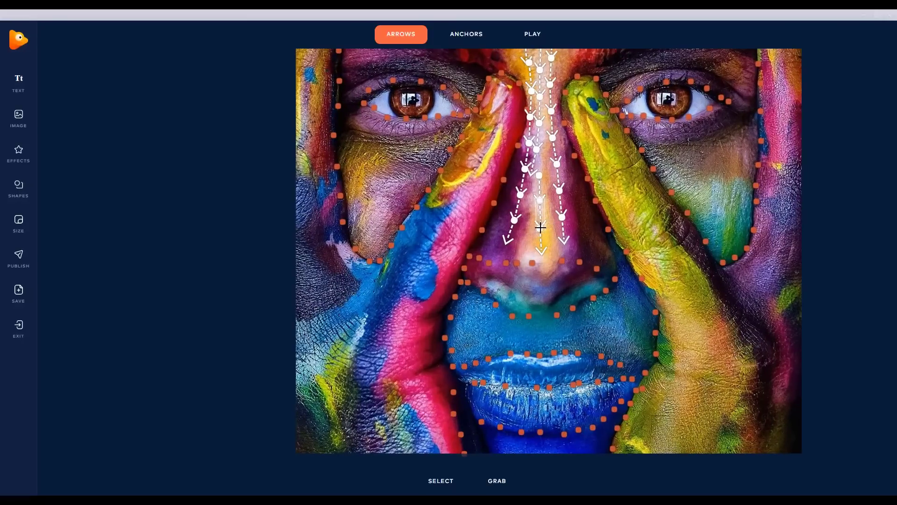
{"action": "left_click", "coordinate": [536, 163]}
{"action": "scroll", "coordinate": [567, 290], "scroll_direction": "down", "scroll_amount": 4}
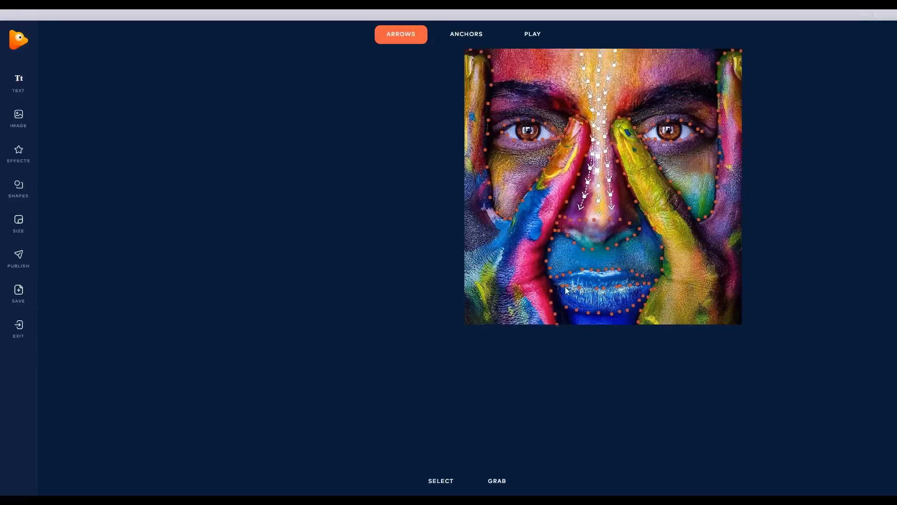
- Centre the image and draw three outward arrow paths along the eyebrow beside the yellow finger
{"action": "left_click", "coordinate": [497, 481]}
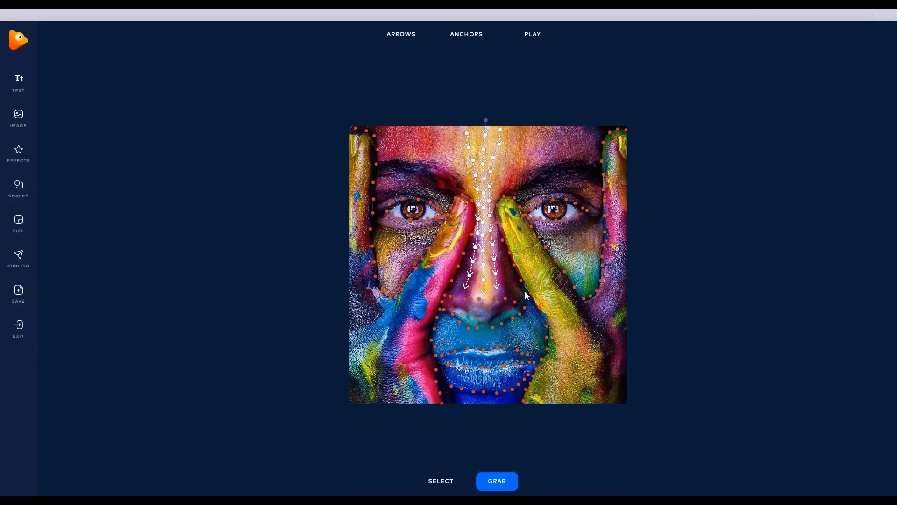
{"action": "left_click", "coordinate": [401, 34]}
{"action": "left_click", "coordinate": [412, 75]}
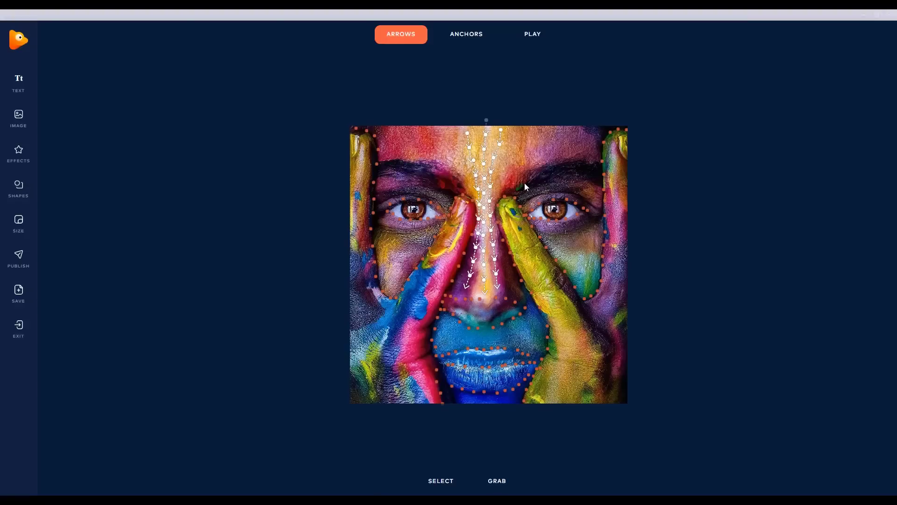
{"action": "left_click_drag", "start_coordinate": [601, 173], "coordinate": [517, 189]}
{"action": "mouse_move", "coordinate": [598, 189]}
{"action": "left_mouse_down"}
{"action": "mouse_move", "coordinate": [520, 188]}
{"action": "mouse_move", "coordinate": [535, 171]}
{"action": "mouse_move", "coordinate": [597, 161]}
{"action": "left_mouse_up"}
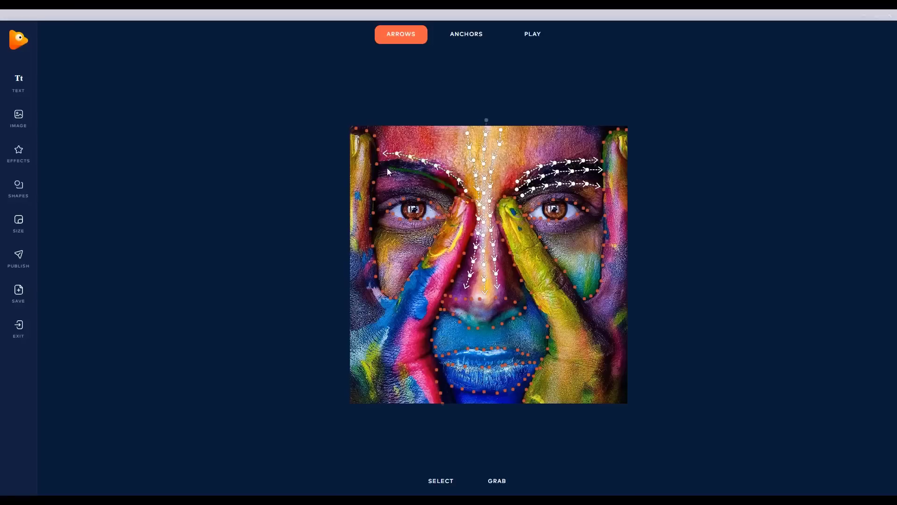
- Draw outward arrow paths along the eyebrow beside the pink finger and across both sides of the forehead
{"action": "left_click_drag", "start_coordinate": [387, 167], "coordinate": [378, 172]}
{"action": "left_click_drag", "start_coordinate": [538, 159], "coordinate": [593, 145]}
{"action": "mouse_move", "coordinate": [501, 177]}
{"action": "left_mouse_down"}
{"action": "mouse_move", "coordinate": [516, 157]}
{"action": "mouse_move", "coordinate": [573, 136]}
{"action": "mouse_move", "coordinate": [527, 135]}
{"action": "mouse_move", "coordinate": [554, 125]}
{"action": "left_mouse_up"}
{"action": "mouse_move", "coordinate": [471, 183]}
{"action": "left_mouse_down"}
{"action": "mouse_move", "coordinate": [434, 145]}
{"action": "mouse_move", "coordinate": [385, 132]}
{"action": "left_mouse_up"}
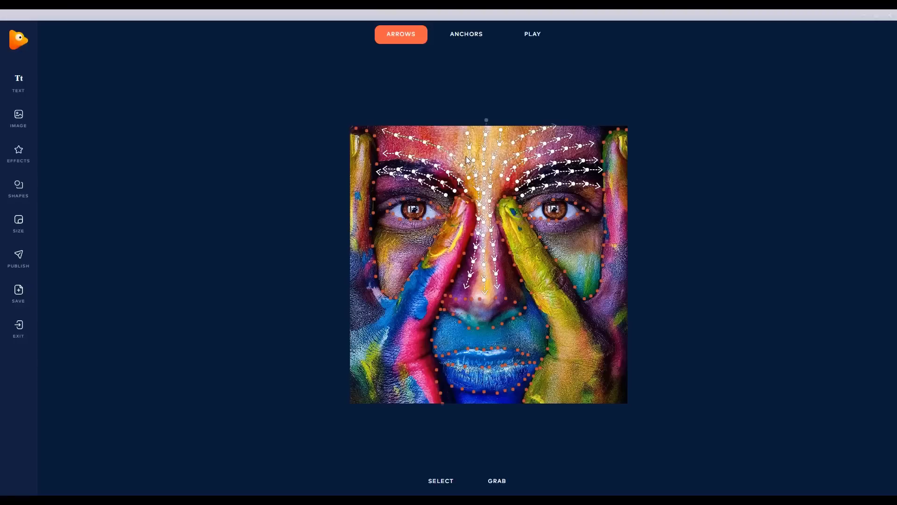
{"action": "left_click_drag", "start_coordinate": [467, 160], "coordinate": [414, 120]}
- Draw outward arrow paths over the eyelid beside the pink finger and across both cheeks below the eyes
{"action": "scroll", "coordinate": [442, 227], "scroll_direction": "up", "scroll_amount": 1}
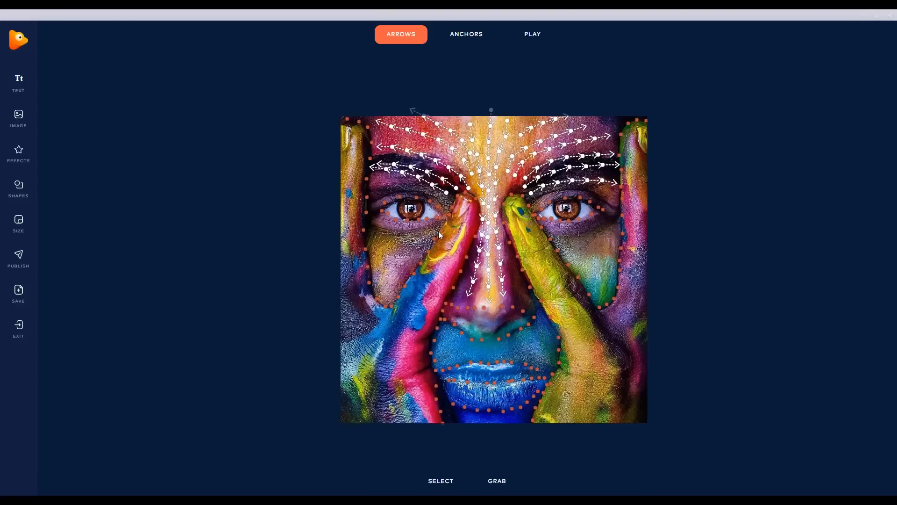
{"action": "left_click_drag", "start_coordinate": [441, 226], "coordinate": [371, 226]}
{"action": "left_click_drag", "start_coordinate": [374, 189], "coordinate": [373, 188]}
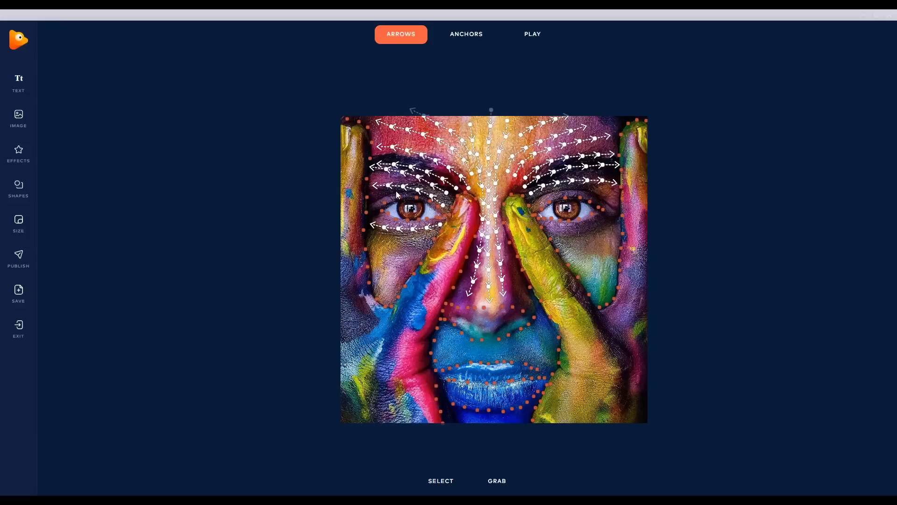
{"action": "left_click_drag", "start_coordinate": [395, 196], "coordinate": [375, 198]}
{"action": "mouse_move", "coordinate": [400, 237]}
{"action": "left_mouse_down"}
{"action": "mouse_move", "coordinate": [371, 240]}
{"action": "mouse_move", "coordinate": [421, 244]}
{"action": "mouse_move", "coordinate": [369, 252]}
{"action": "mouse_move", "coordinate": [415, 259]}
{"action": "mouse_move", "coordinate": [376, 260]}
{"action": "mouse_move", "coordinate": [376, 275]}
{"action": "mouse_move", "coordinate": [403, 279]}
{"action": "mouse_move", "coordinate": [379, 286]}
{"action": "left_mouse_up"}
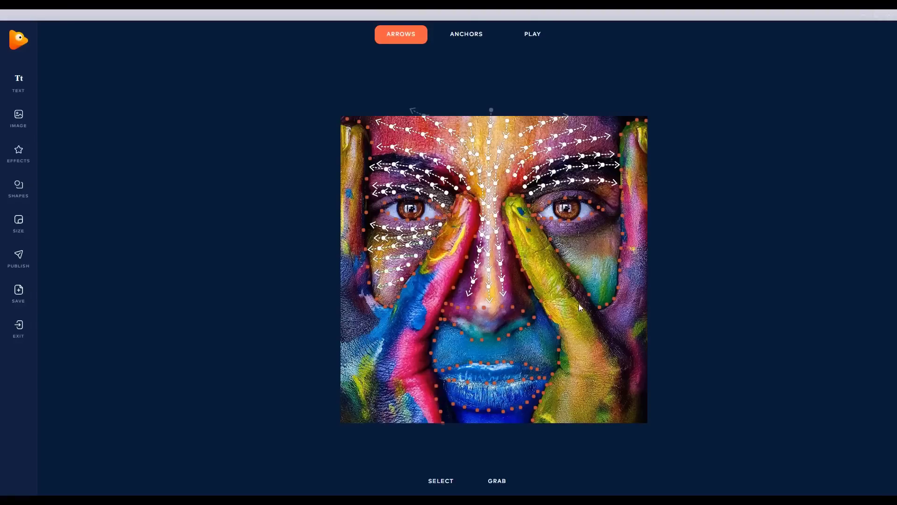
{"action": "mouse_move", "coordinate": [549, 232]}
{"action": "left_mouse_down"}
{"action": "mouse_move", "coordinate": [610, 239]}
{"action": "mouse_move", "coordinate": [614, 233]}
{"action": "mouse_move", "coordinate": [580, 230]}
{"action": "mouse_move", "coordinate": [618, 225]}
{"action": "left_mouse_up"}
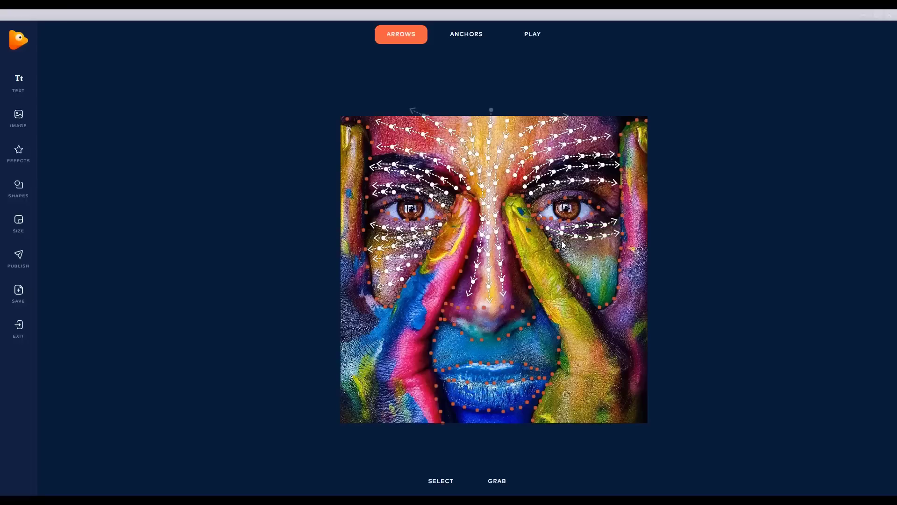
{"action": "mouse_move", "coordinate": [558, 246]}
{"action": "left_mouse_down"}
{"action": "mouse_move", "coordinate": [613, 248]}
{"action": "mouse_move", "coordinate": [589, 271]}
{"action": "mouse_move", "coordinate": [615, 277]}
{"action": "mouse_move", "coordinate": [599, 286]}
{"action": "mouse_move", "coordinate": [610, 290]}
{"action": "left_mouse_up"}
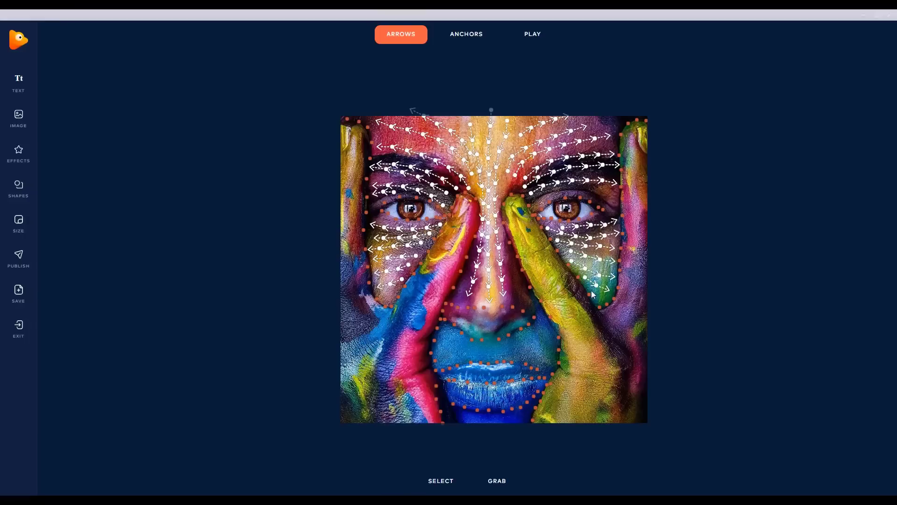
- Draw upward arrow paths side by side from the image's bottom edge through the yellow hand, following its finger towards the tip
{"action": "scroll", "coordinate": [483, 325], "scroll_direction": "down", "scroll_amount": 1}
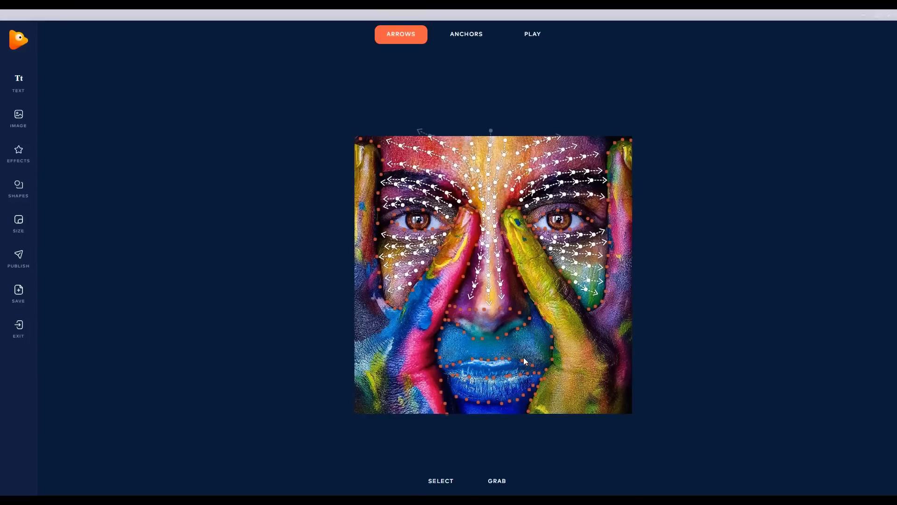
{"action": "scroll", "coordinate": [532, 367], "scroll_direction": "up", "scroll_amount": 2}
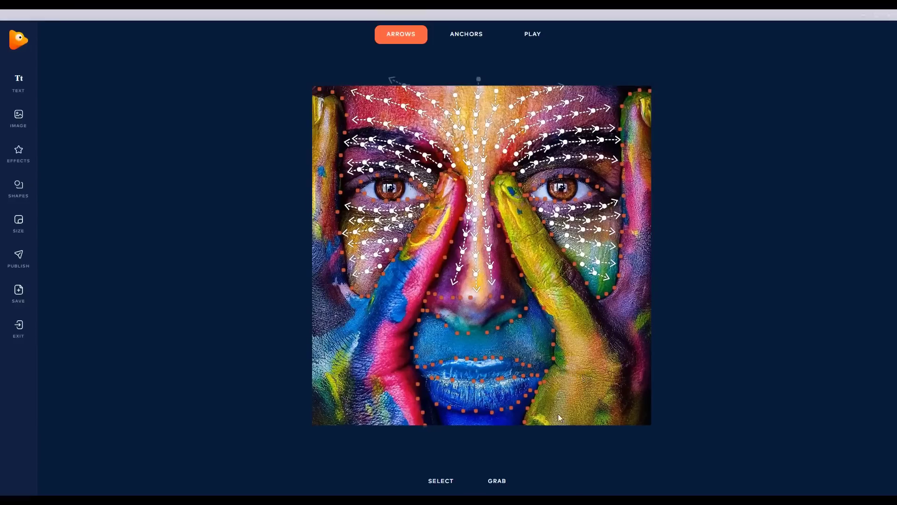
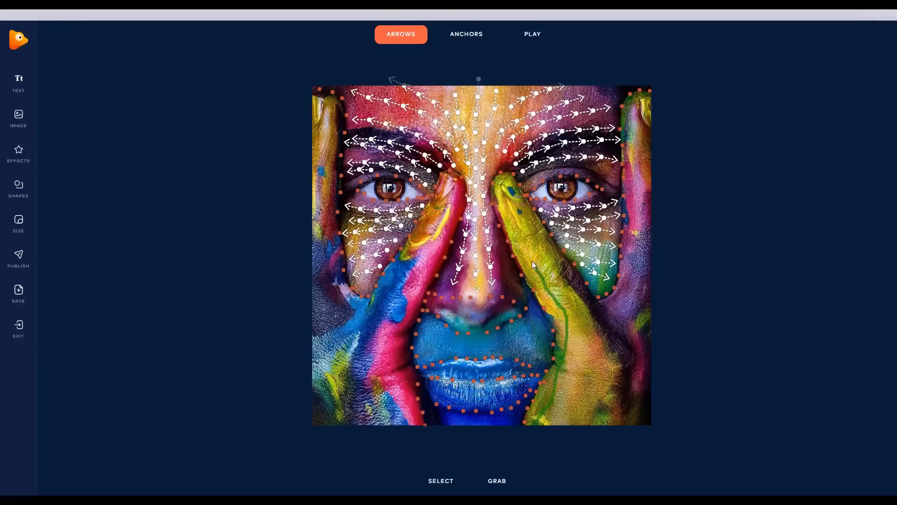
{"action": "left_click_drag", "start_coordinate": [508, 216], "coordinate": [503, 205]}
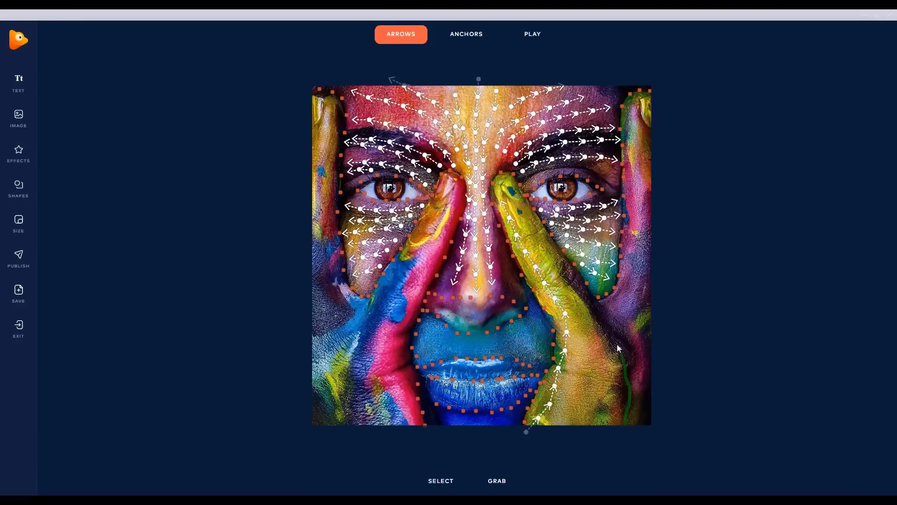
{"action": "left_click_drag", "start_coordinate": [617, 348], "coordinate": [544, 247]}
{"action": "left_click_drag", "start_coordinate": [526, 215], "coordinate": [526, 215]}
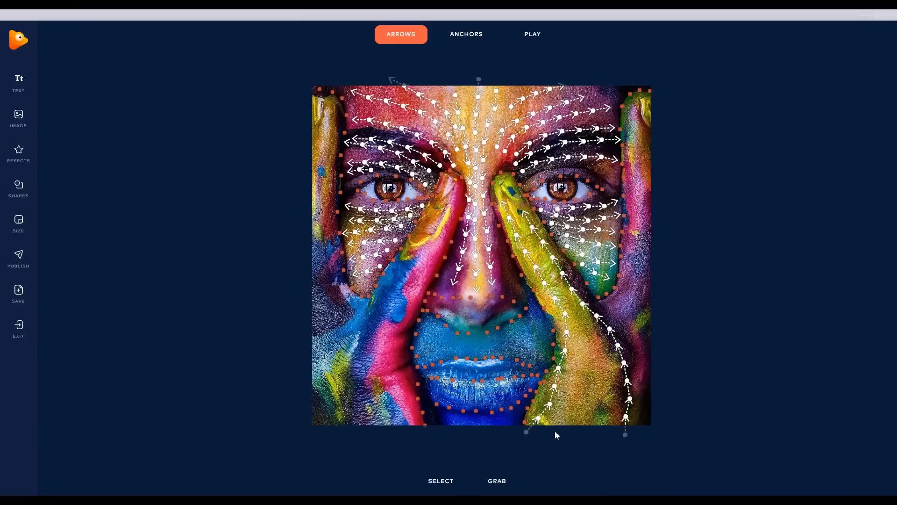
{"action": "mouse_move", "coordinate": [576, 382]}
{"action": "left_mouse_down"}
{"action": "mouse_move", "coordinate": [577, 343]}
{"action": "mouse_move", "coordinate": [559, 298]}
{"action": "left_mouse_up"}
{"action": "left_click_drag", "start_coordinate": [581, 328], "coordinate": [543, 255]}
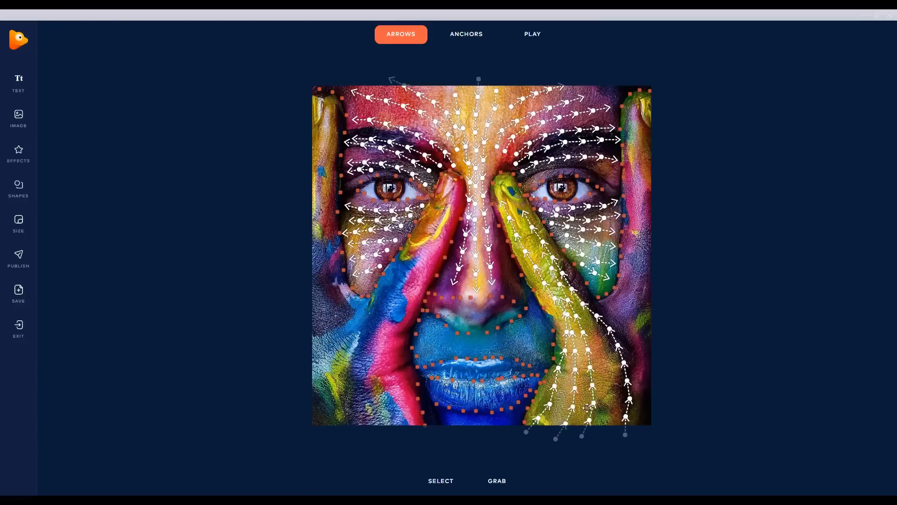
{"action": "left_click_drag", "start_coordinate": [606, 397], "coordinate": [593, 322]}
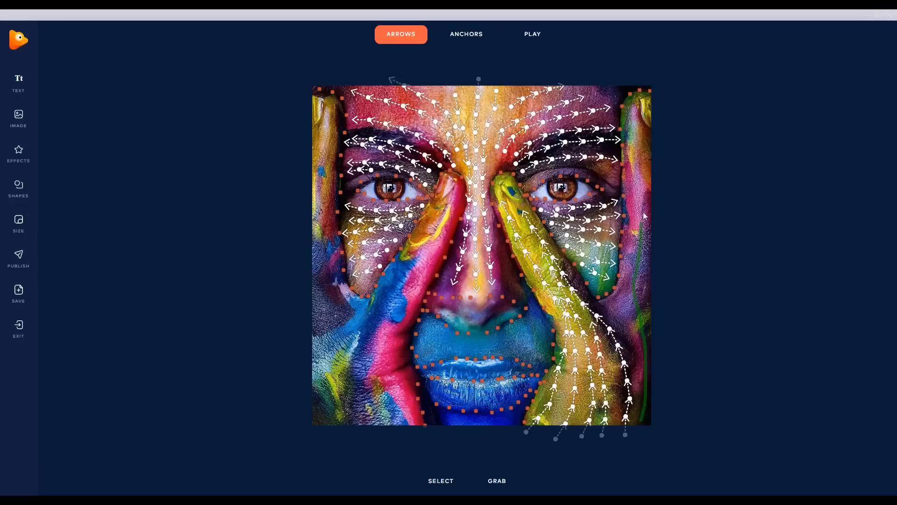
- Draw upward arrow paths from the bottom edge along the outer side of the yellow hand and up its upright finger
{"action": "left_click_drag", "start_coordinate": [644, 146], "coordinate": [645, 148]}
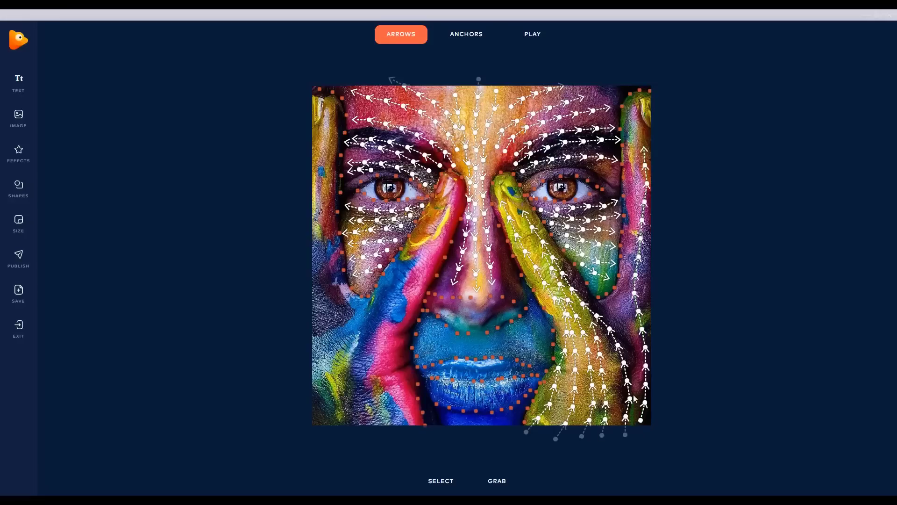
{"action": "mouse_move", "coordinate": [624, 336]}
{"action": "left_mouse_down"}
{"action": "mouse_move", "coordinate": [618, 311]}
{"action": "mouse_move", "coordinate": [639, 251]}
{"action": "mouse_move", "coordinate": [646, 167]}
{"action": "left_mouse_up"}
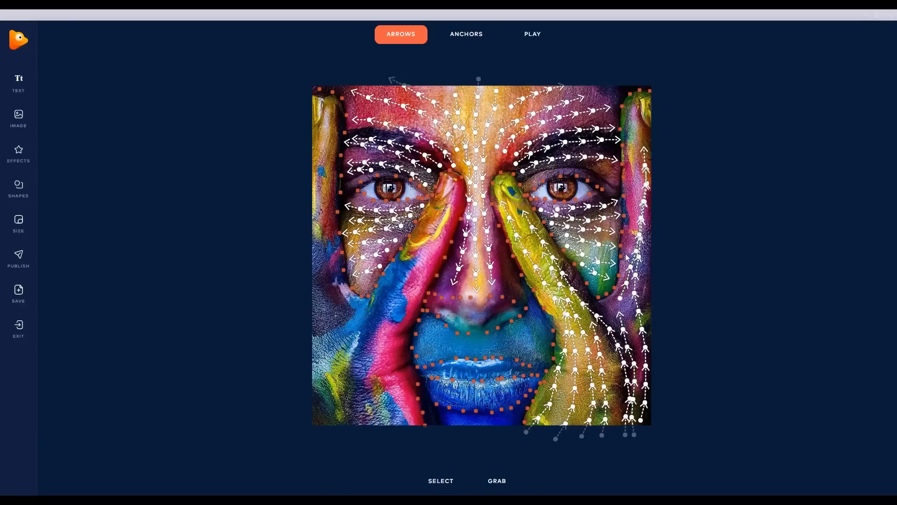
{"action": "left_click_drag", "start_coordinate": [634, 128], "coordinate": [621, 267]}
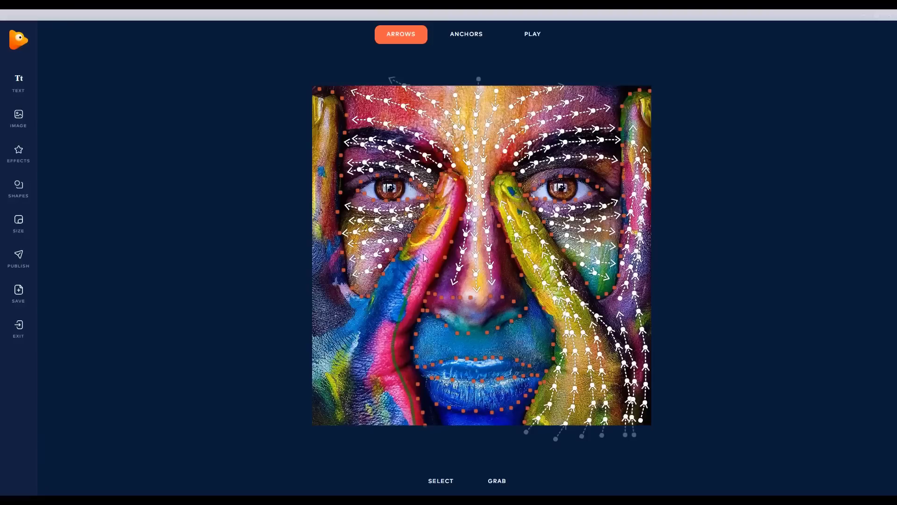
- Draw upward arrow paths from the bottom edge along the pink and blue hand, following its finger beside the nose
{"action": "mouse_move", "coordinate": [452, 202]}
{"action": "left_mouse_down"}
{"action": "mouse_move", "coordinate": [417, 437]}
{"action": "mouse_move", "coordinate": [397, 401]}
{"action": "mouse_move", "coordinate": [387, 322]}
{"action": "mouse_move", "coordinate": [400, 277]}
{"action": "mouse_move", "coordinate": [442, 215]}
{"action": "left_mouse_up"}
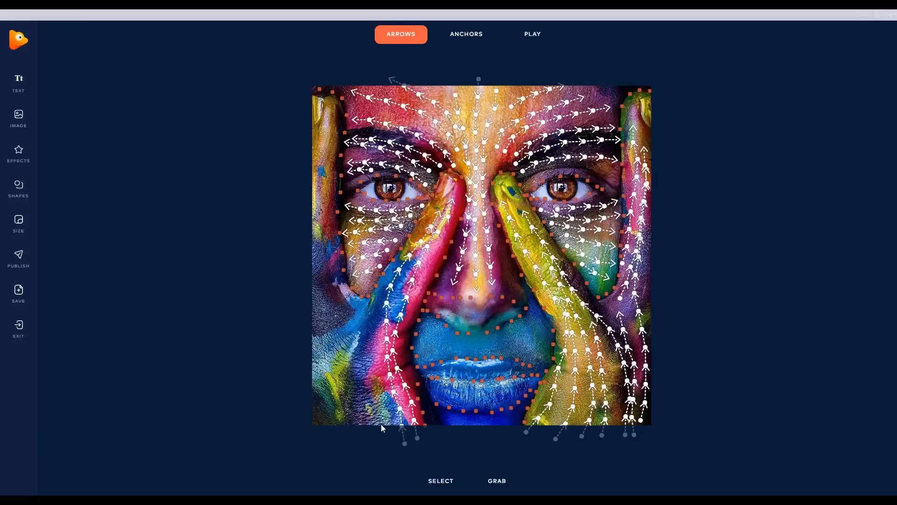
{"action": "left_click_drag", "start_coordinate": [384, 289], "coordinate": [408, 251]}
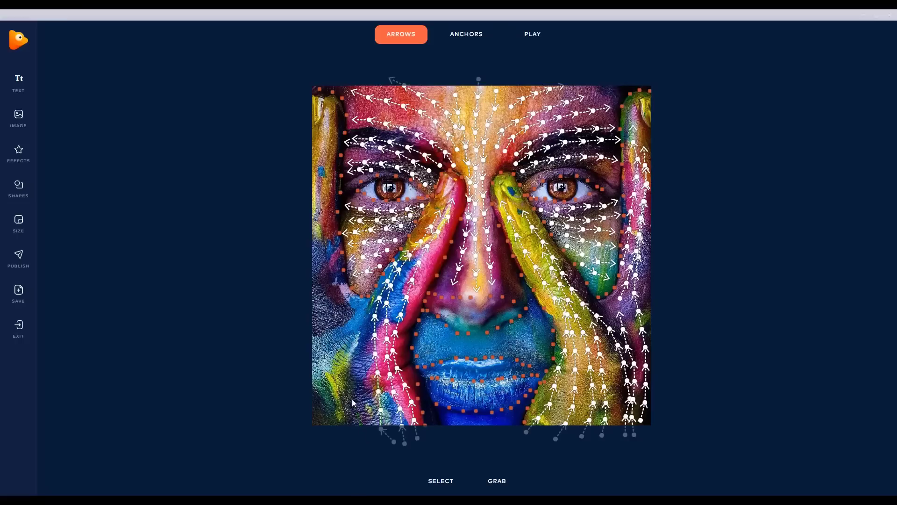
{"action": "left_click_drag", "start_coordinate": [360, 303], "coordinate": [360, 422]}
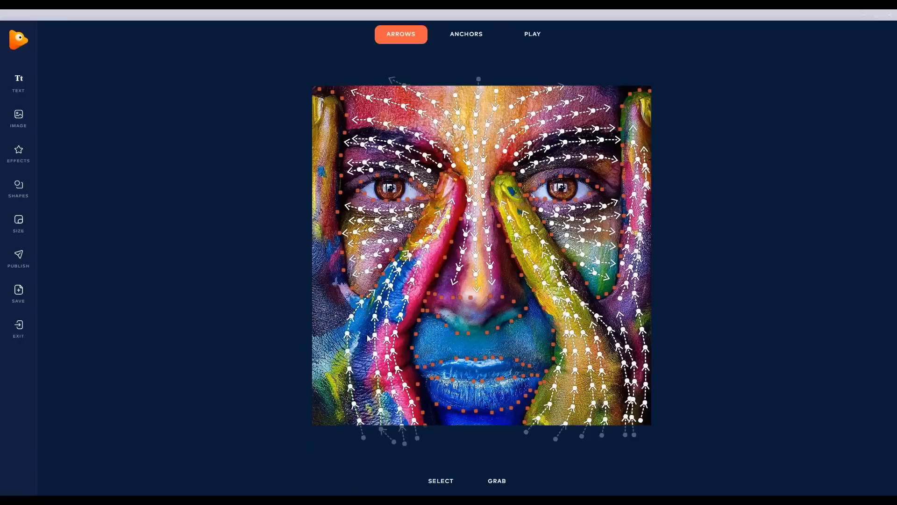
{"action": "left_click", "coordinate": [366, 298]}
{"action": "key", "text": "Delete"}
- Draw upward arrow paths along the blue hand's outer side and up its upright finger, and preview the animation
{"action": "left_click_drag", "start_coordinate": [346, 302], "coordinate": [313, 437]}
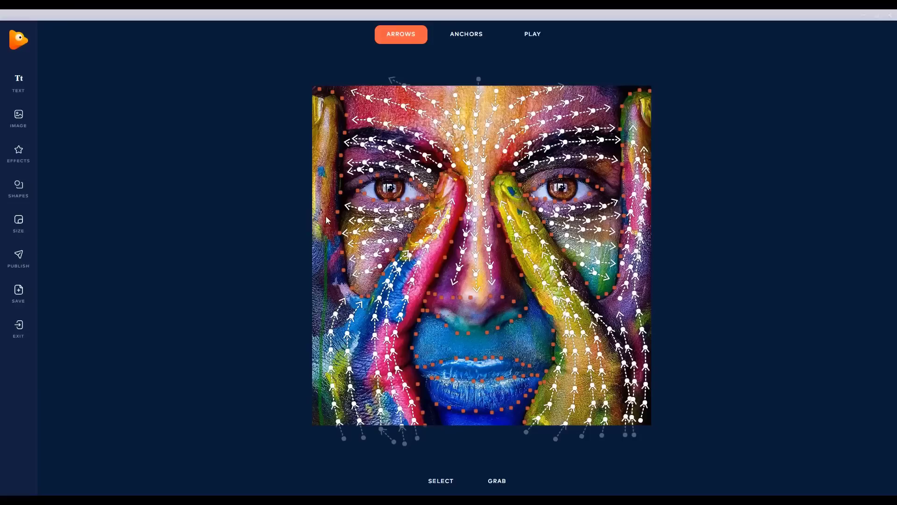
{"action": "left_click_drag", "start_coordinate": [327, 217], "coordinate": [327, 118]}
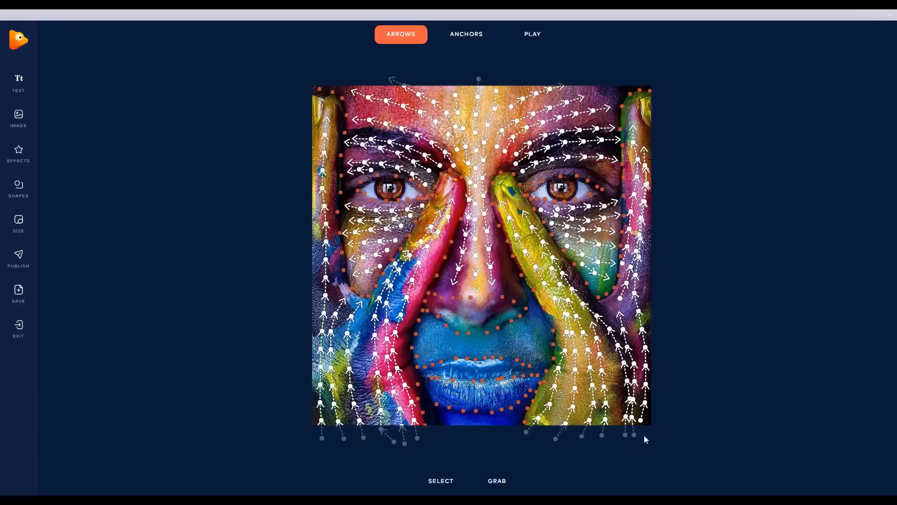
{"action": "left_click", "coordinate": [533, 37]}
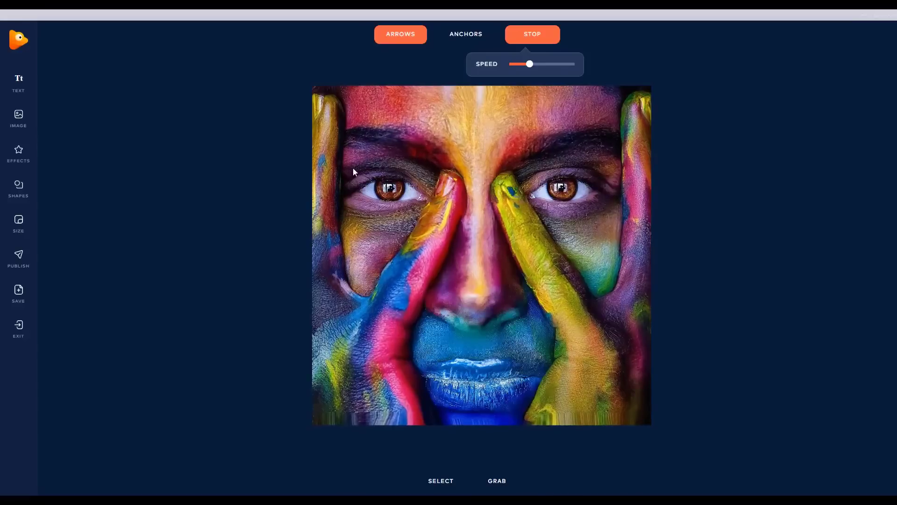
{"action": "left_click", "coordinate": [539, 35]}
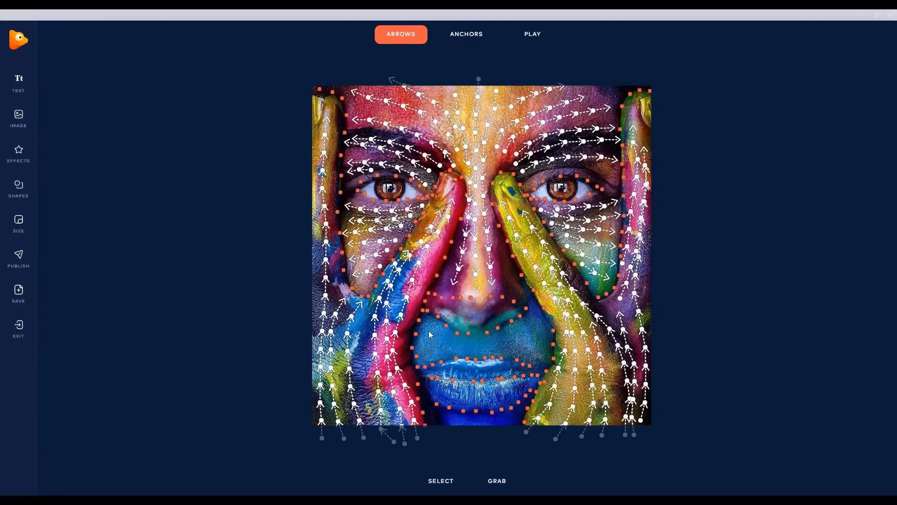
- Draw rows of short downward arrows between the nose and upper lip and on the chin below the lower lip
{"action": "left_click_drag", "start_coordinate": [433, 326], "coordinate": [429, 354]}
{"action": "left_click_drag", "start_coordinate": [478, 337], "coordinate": [523, 352]}
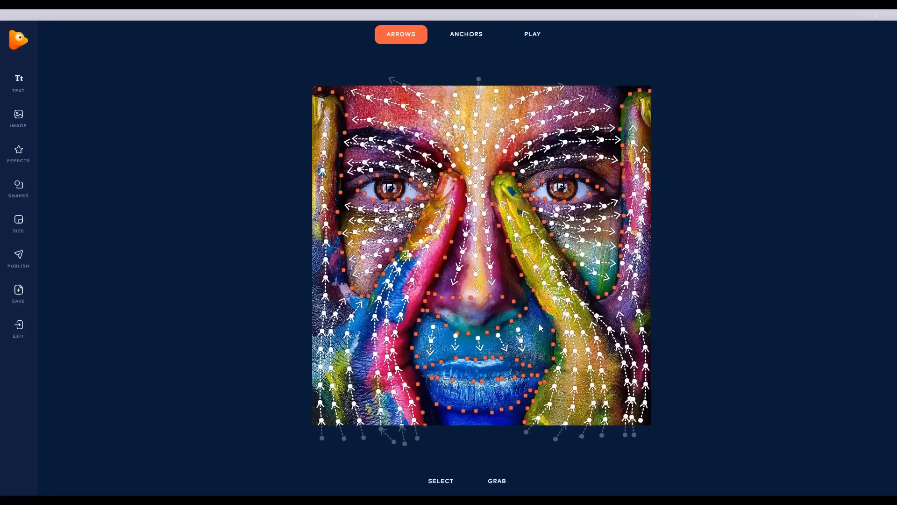
{"action": "left_click_drag", "start_coordinate": [535, 321], "coordinate": [538, 354]}
{"action": "left_click_drag", "start_coordinate": [516, 416], "coordinate": [512, 428]}
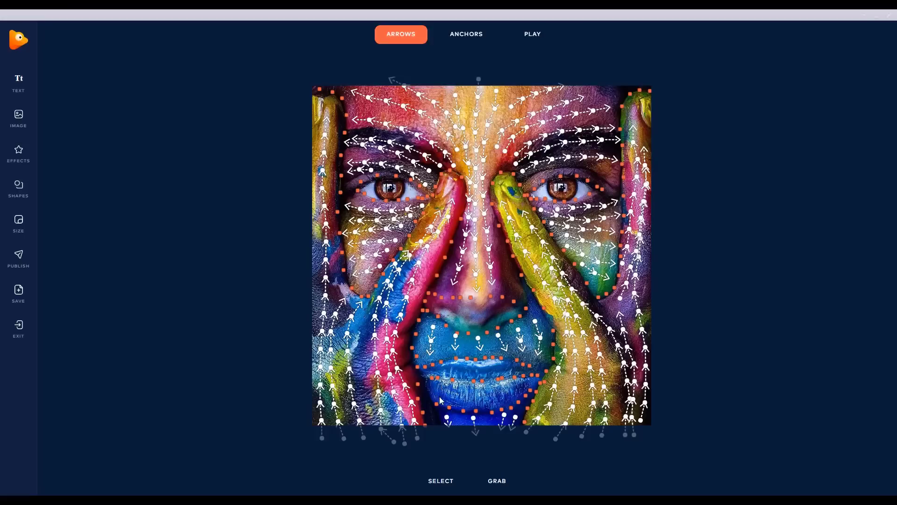
- Draw short upward arrows on the lower lip and short downward arrows on the upper lip, and preview the animation
{"action": "left_click_drag", "start_coordinate": [439, 396], "coordinate": [497, 390]}
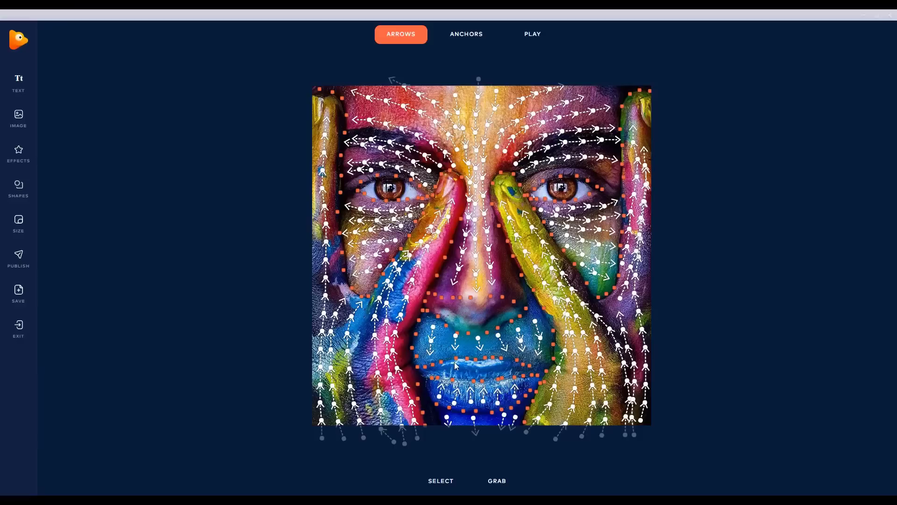
{"action": "mouse_move", "coordinate": [454, 362]}
{"action": "left_mouse_down"}
{"action": "mouse_move", "coordinate": [453, 375]}
{"action": "mouse_move", "coordinate": [502, 371]}
{"action": "left_mouse_up"}
{"action": "left_click", "coordinate": [538, 34]}
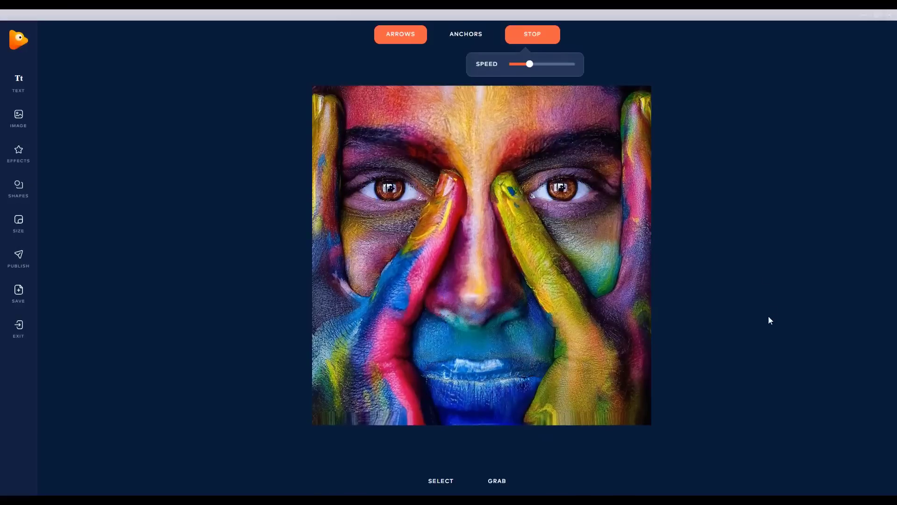
{"action": "left_click", "coordinate": [451, 483]}
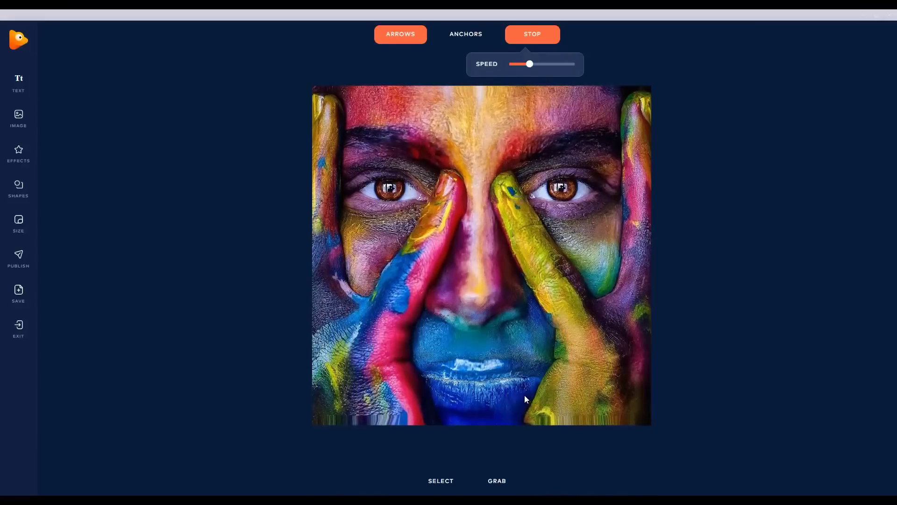
{"action": "left_click", "coordinate": [544, 40]}
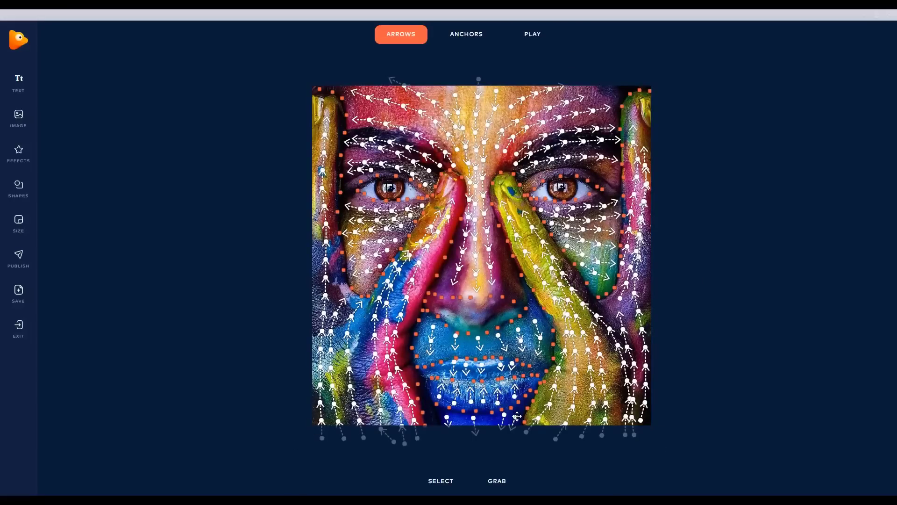
- Place an anchor path along the image's bottom edge, just outside the picture, and preview the animation
{"action": "mouse_move", "coordinate": [468, 34]}
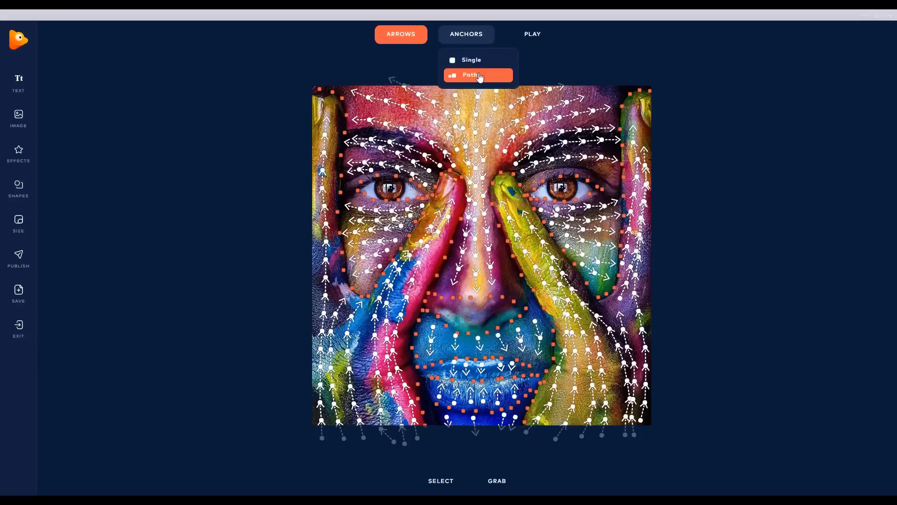
{"action": "left_click", "coordinate": [480, 76]}
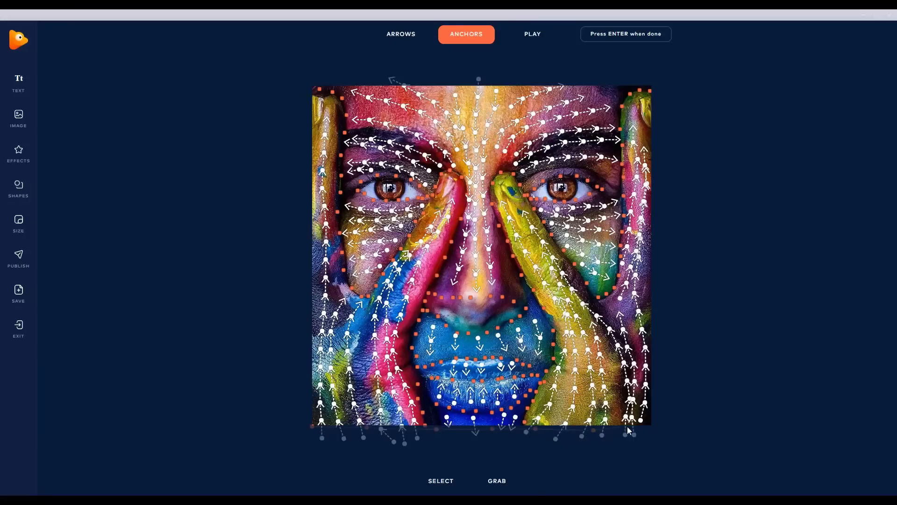
{"action": "left_click", "coordinate": [659, 427]}
{"action": "left_click", "coordinate": [663, 419]}
{"action": "left_click", "coordinate": [528, 33]}
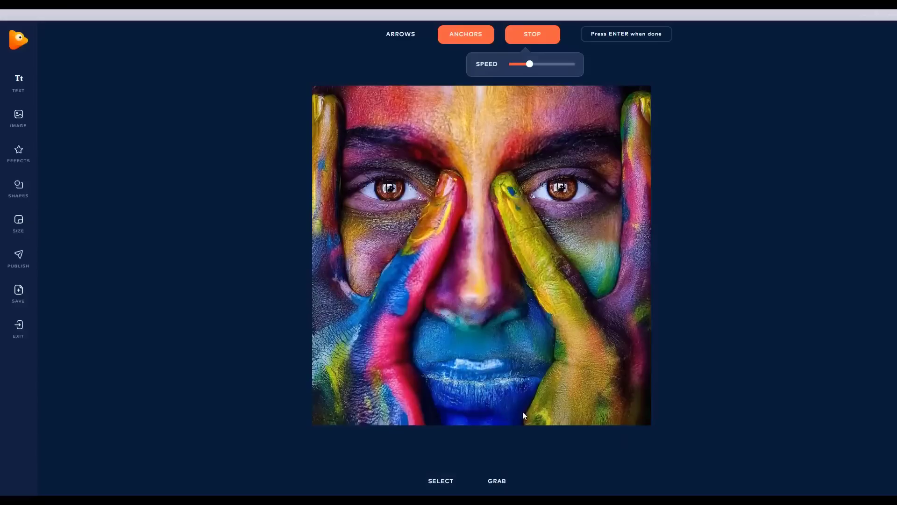
- Stop the preview and fill the gap in the anchors along the lower lip's bottom edge toward the yellow hand
{"action": "left_click", "coordinate": [532, 34]}
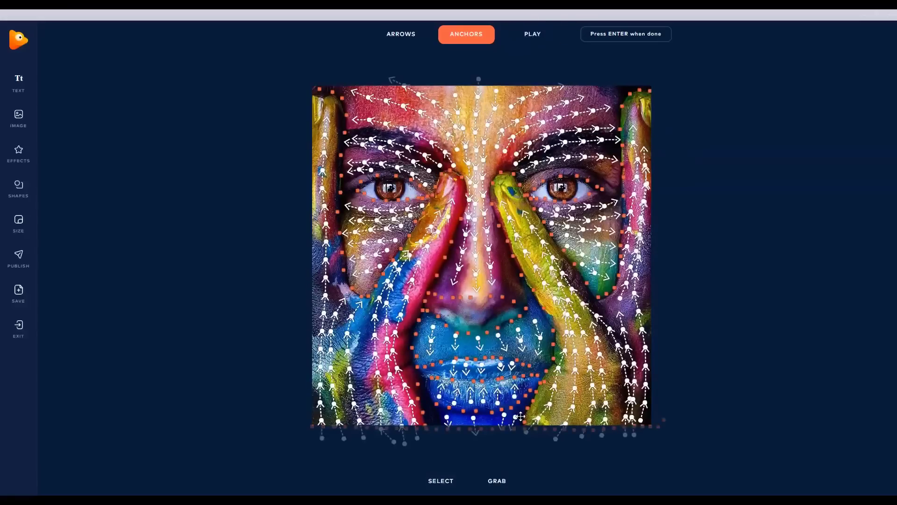
{"action": "scroll", "coordinate": [514, 406], "scroll_direction": "up", "scroll_amount": 5}
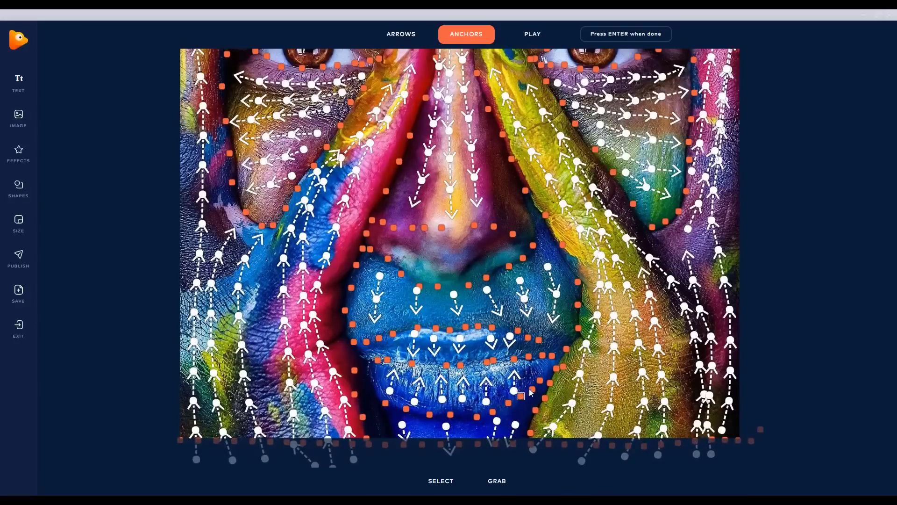
{"action": "left_click_drag", "start_coordinate": [532, 389], "coordinate": [542, 376]}
{"action": "left_click", "coordinate": [497, 408]}
- Shift the two chin arrows nearest the yellow hand toward the chin's centre to space the row evenly, and preview the animation
{"action": "mouse_move", "coordinate": [476, 414]}
{"action": "left_mouse_down"}
{"action": "mouse_move", "coordinate": [512, 424]}
{"action": "mouse_move", "coordinate": [478, 426]}
{"action": "left_mouse_up"}
{"action": "left_click", "coordinate": [496, 421]}
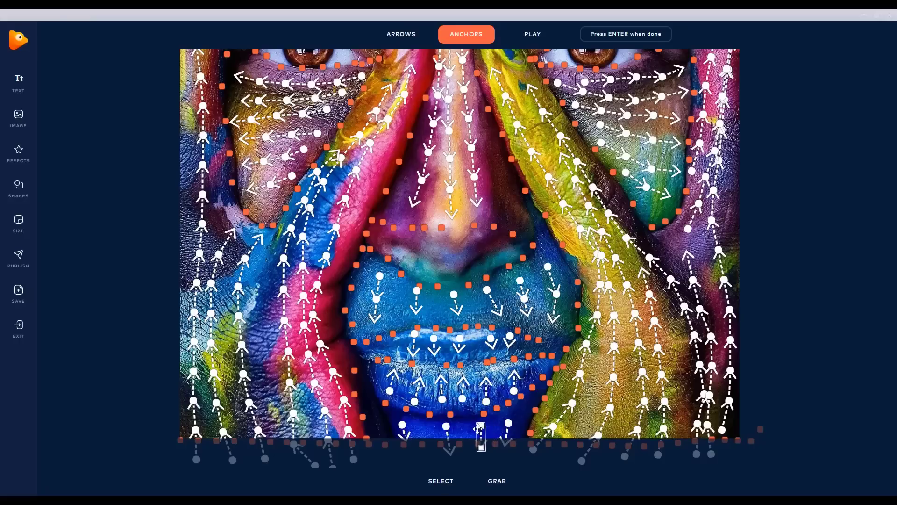
{"action": "left_click", "coordinate": [511, 423]}
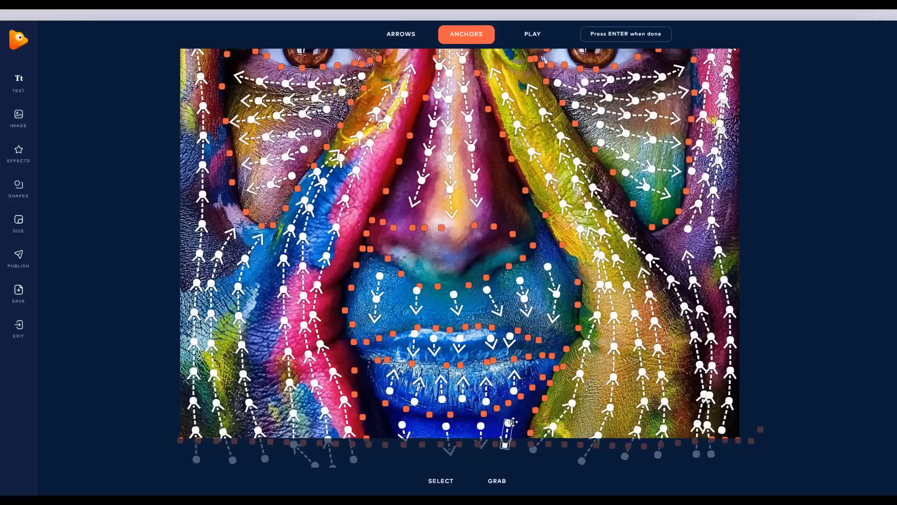
{"action": "left_click", "coordinate": [538, 38]}
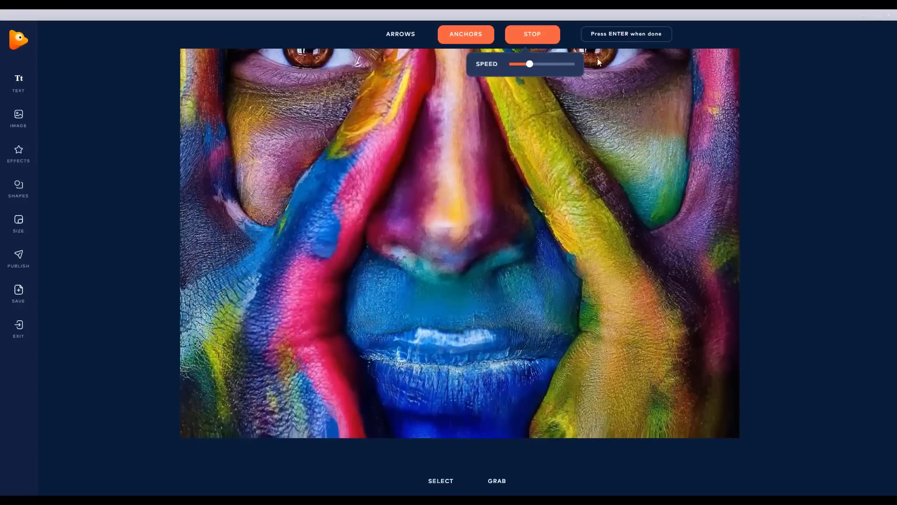
{"action": "left_click", "coordinate": [547, 34]}
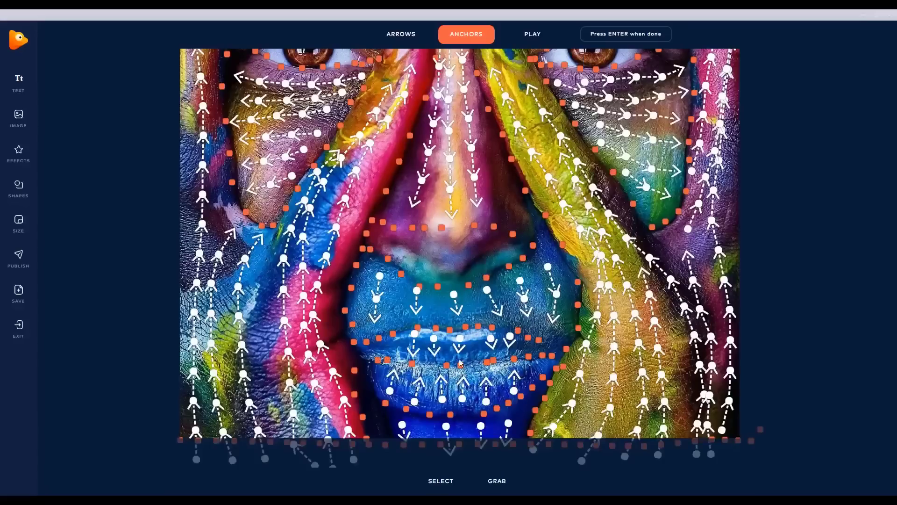
- Draw a short downward single arrow at the left end of the upper lip and preview the animation
{"action": "left_click", "coordinate": [402, 34]}
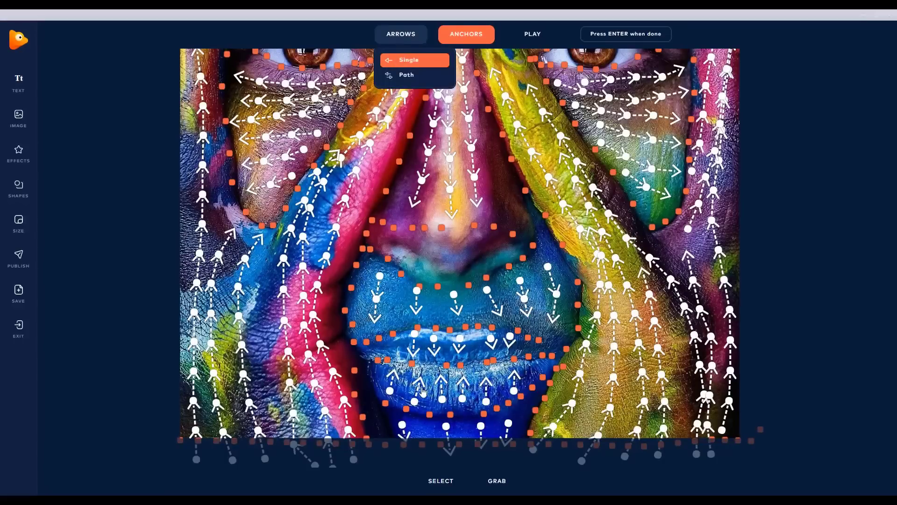
{"action": "left_click", "coordinate": [403, 60]}
{"action": "left_click_drag", "start_coordinate": [395, 343], "coordinate": [396, 353]}
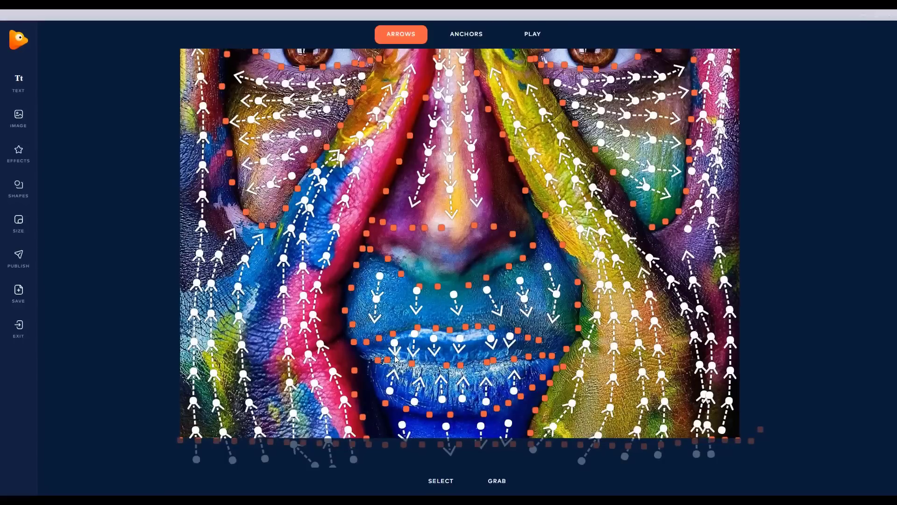
{"action": "left_click", "coordinate": [457, 39]}
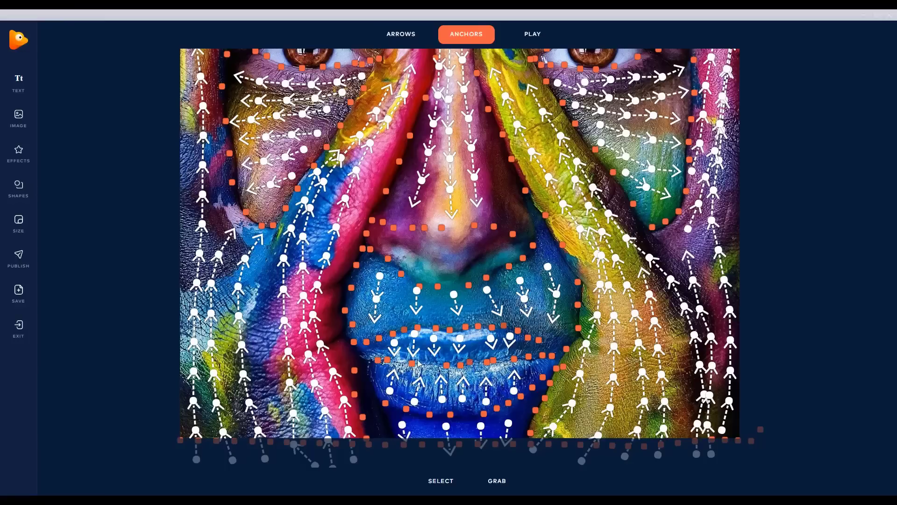
{"action": "left_click", "coordinate": [543, 35]}
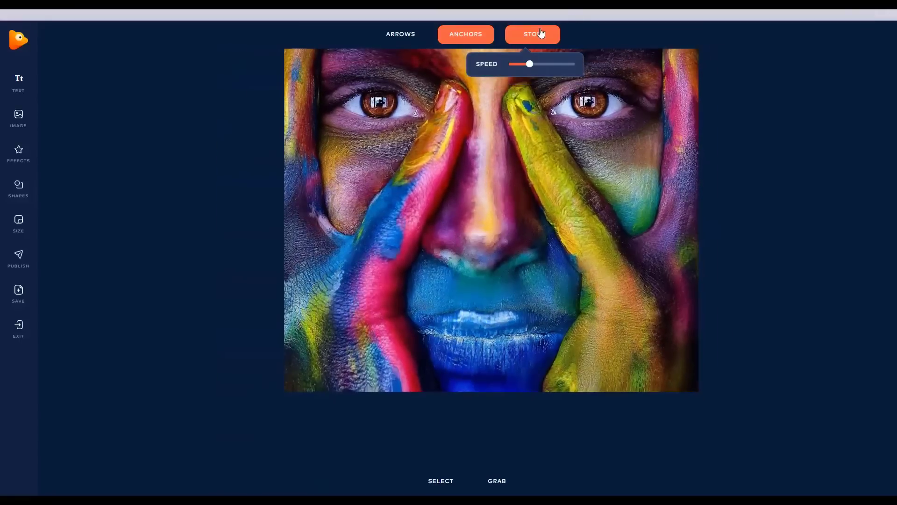
{"action": "left_click", "coordinate": [536, 34]}
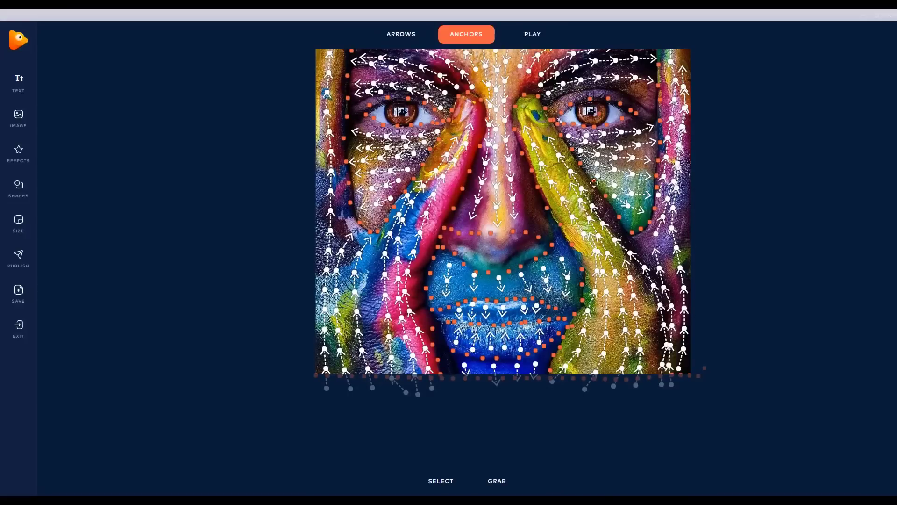
- Place a single anchor at the centre of the iris on the right side of the image
{"action": "left_click", "coordinate": [496, 480]}
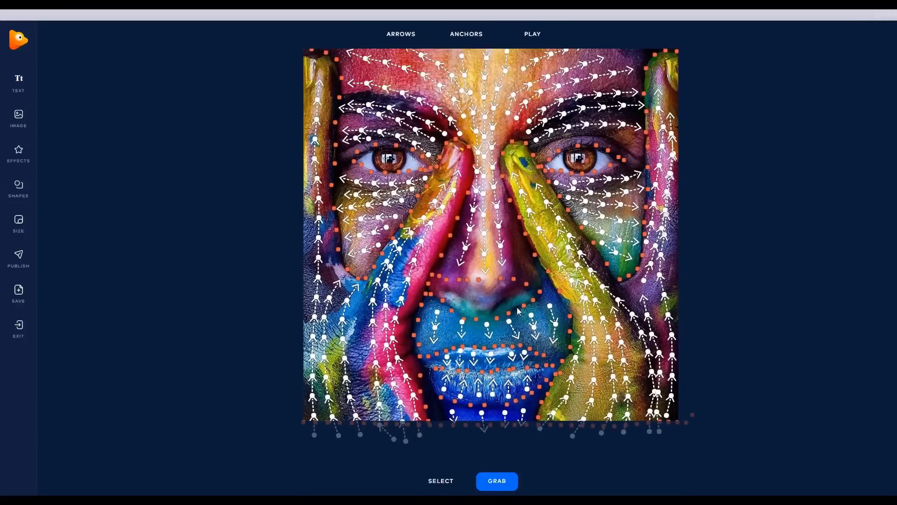
{"action": "left_click_drag", "start_coordinate": [517, 246], "coordinate": [514, 250]}
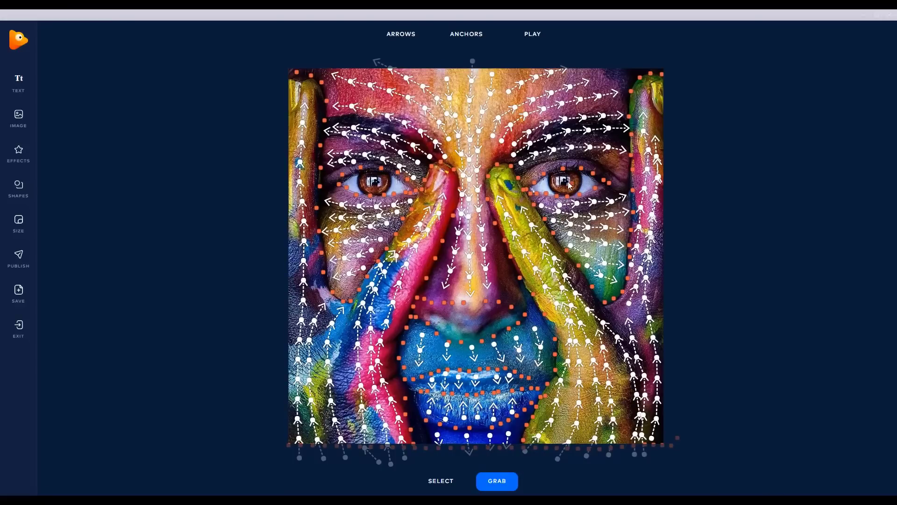
{"action": "scroll", "coordinate": [556, 170], "scroll_direction": "up", "scroll_amount": 3}
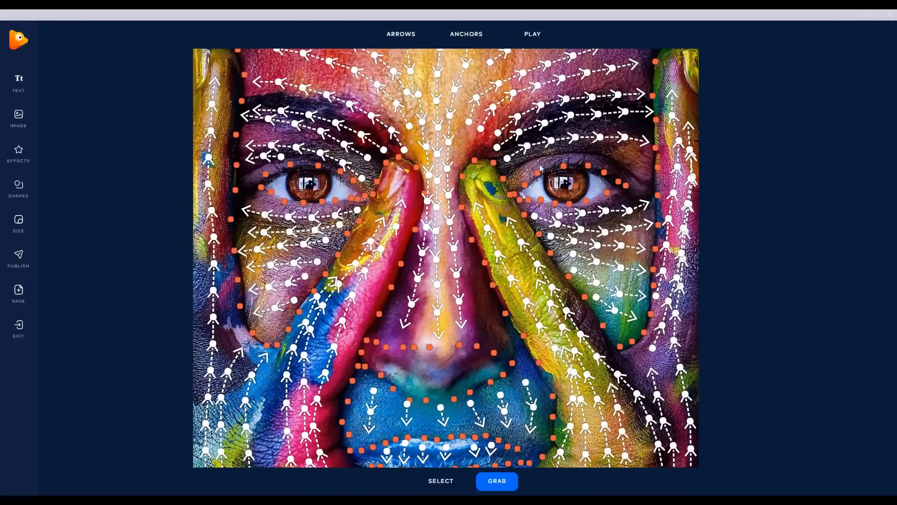
{"action": "mouse_move", "coordinate": [463, 33]}
{"action": "left_click", "coordinate": [471, 60]}
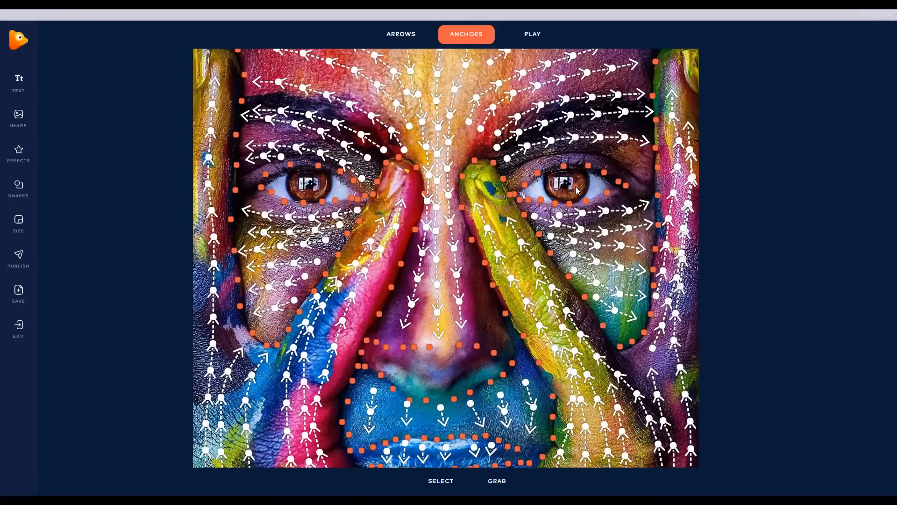
{"action": "mouse_move", "coordinate": [460, 479]}
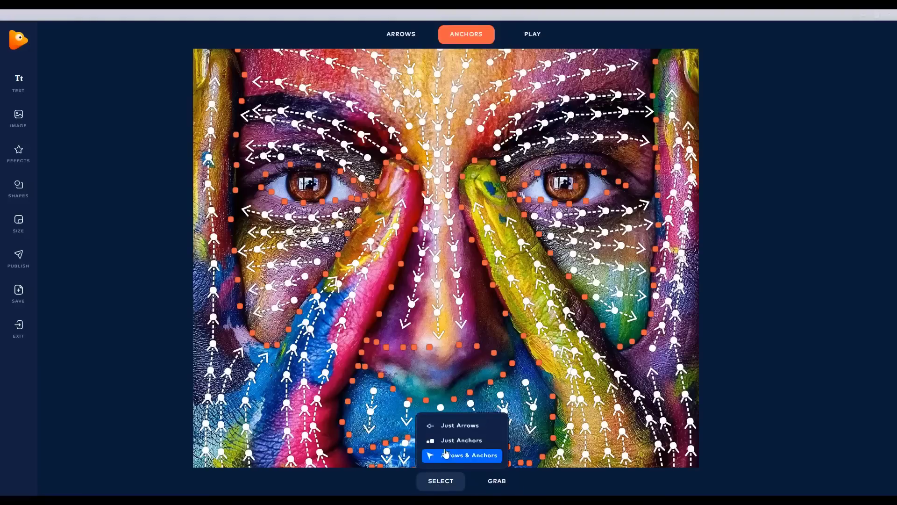
{"action": "left_click", "coordinate": [459, 441]}
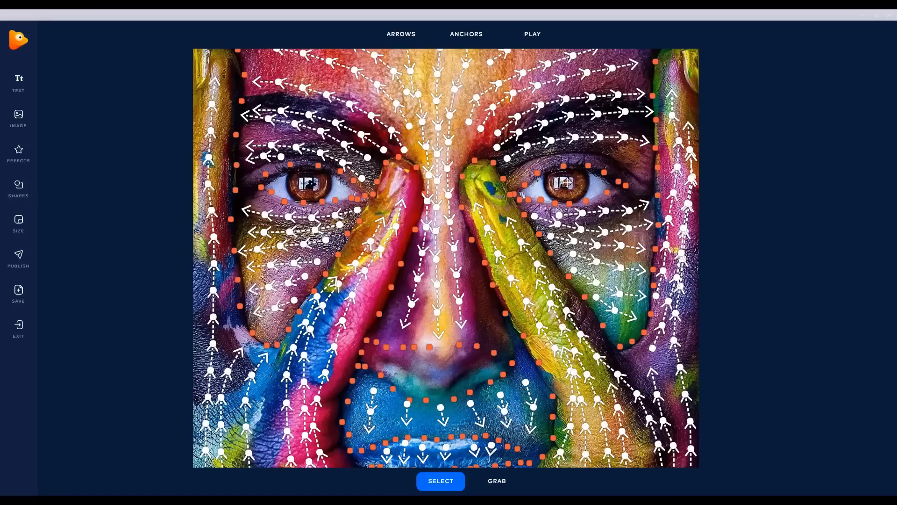
{"action": "left_click", "coordinate": [566, 183]}
- Place a single anchor at the centre of the iris on the left side of the image
{"action": "scroll", "coordinate": [309, 184], "scroll_direction": "up", "scroll_amount": 1}
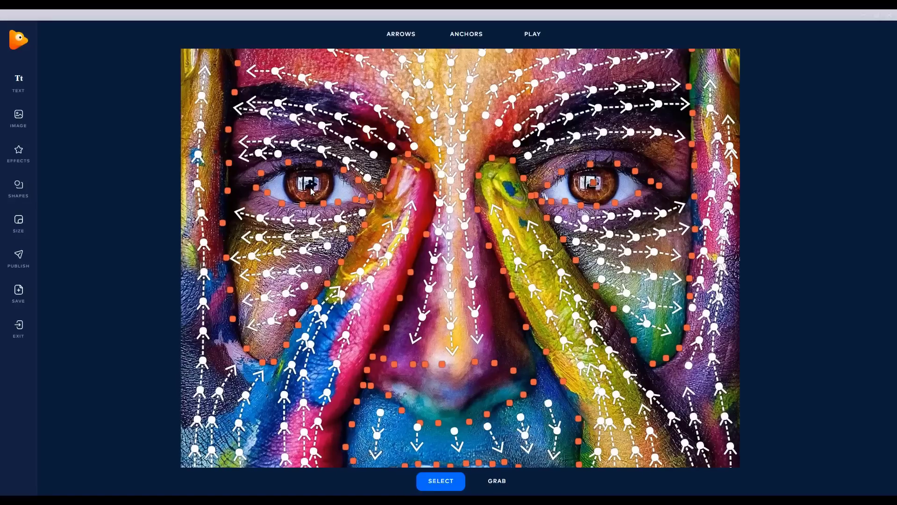
{"action": "scroll", "coordinate": [312, 189], "scroll_direction": "up", "scroll_amount": 3}
{"action": "left_click", "coordinate": [468, 32]}
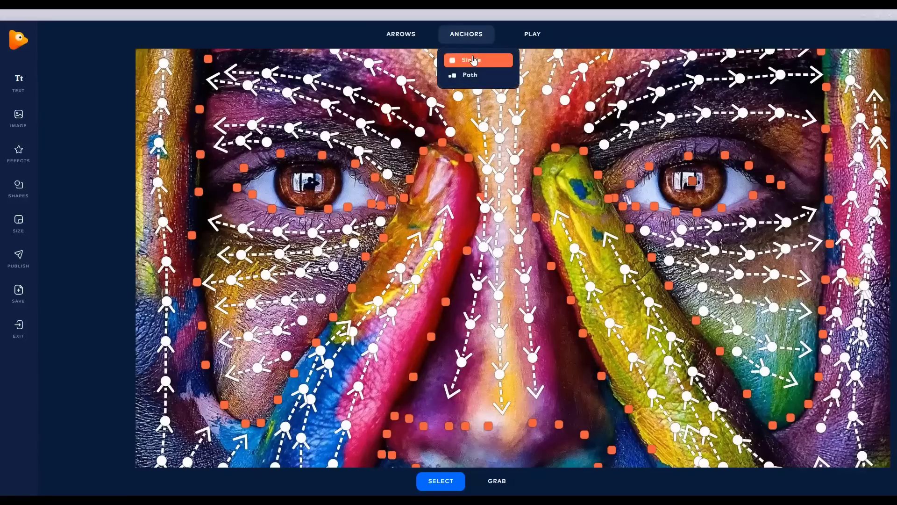
{"action": "left_click", "coordinate": [472, 59]}
{"action": "left_click", "coordinate": [308, 183]}
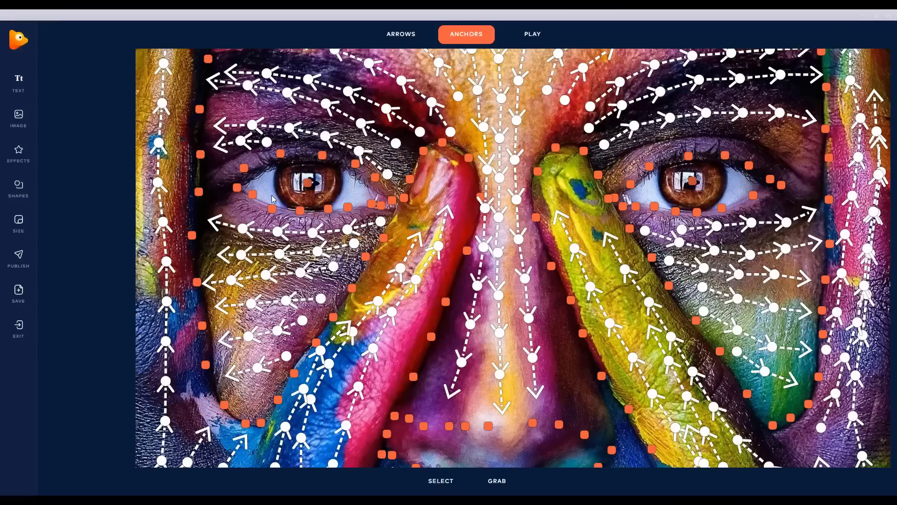
- Add six single anchors around the left iris, three down each side of its edge
{"action": "left_click", "coordinate": [275, 169]}
{"action": "left_click", "coordinate": [275, 183]}
{"action": "left_click", "coordinate": [283, 202]}
{"action": "left_click", "coordinate": [337, 200]}
{"action": "left_click", "coordinate": [342, 182]}
{"action": "left_click", "coordinate": [342, 167]}
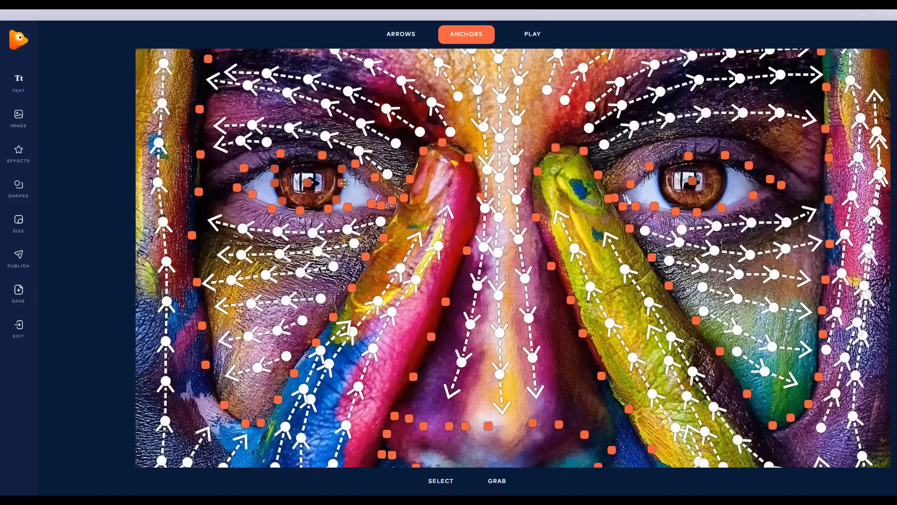
- Adjust the anchors ringing the left iris and add one at its upper right, spacing them evenly just outside the edge
{"action": "left_click_drag", "start_coordinate": [346, 183], "coordinate": [341, 200]}
{"action": "left_click_drag", "start_coordinate": [282, 199], "coordinate": [320, 152]}
{"action": "left_click", "coordinate": [302, 151]}
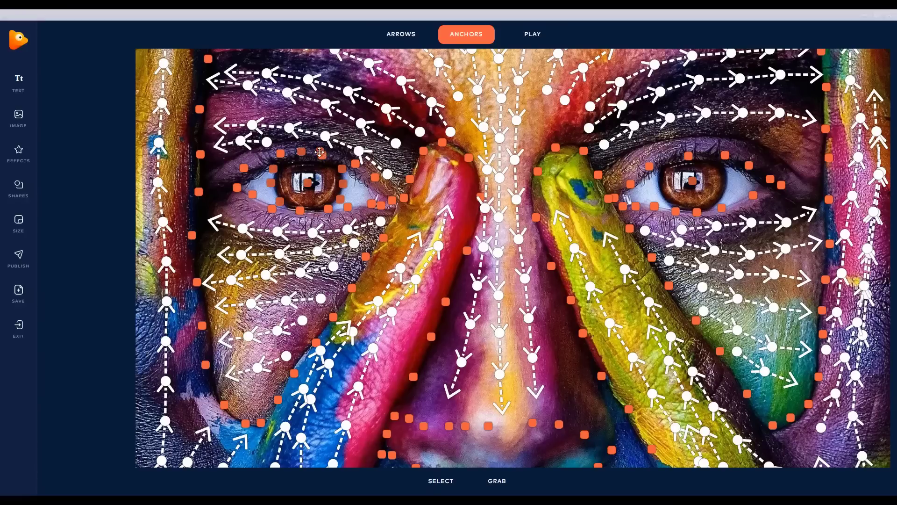
{"action": "left_click", "coordinate": [338, 156]}
{"action": "left_click", "coordinate": [452, 485]}
{"action": "left_click", "coordinate": [458, 443]}
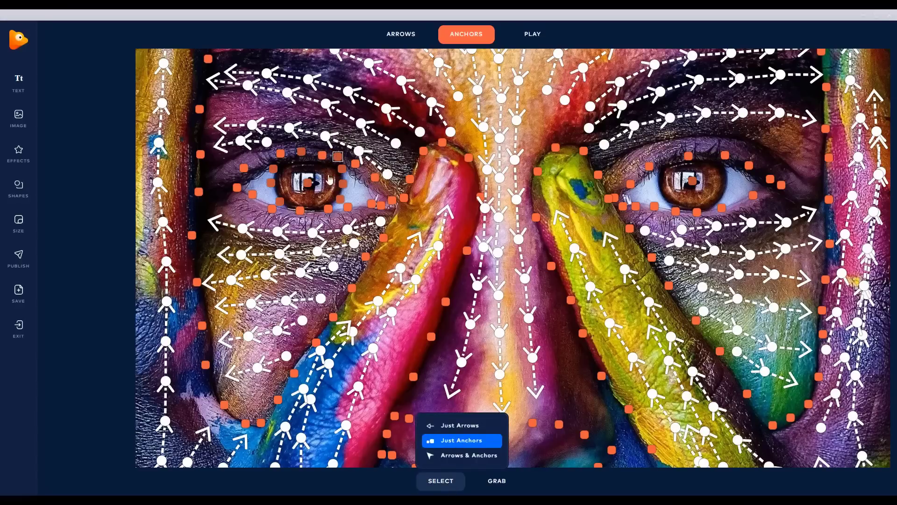
{"action": "left_click_drag", "start_coordinate": [323, 156], "coordinate": [346, 184]}
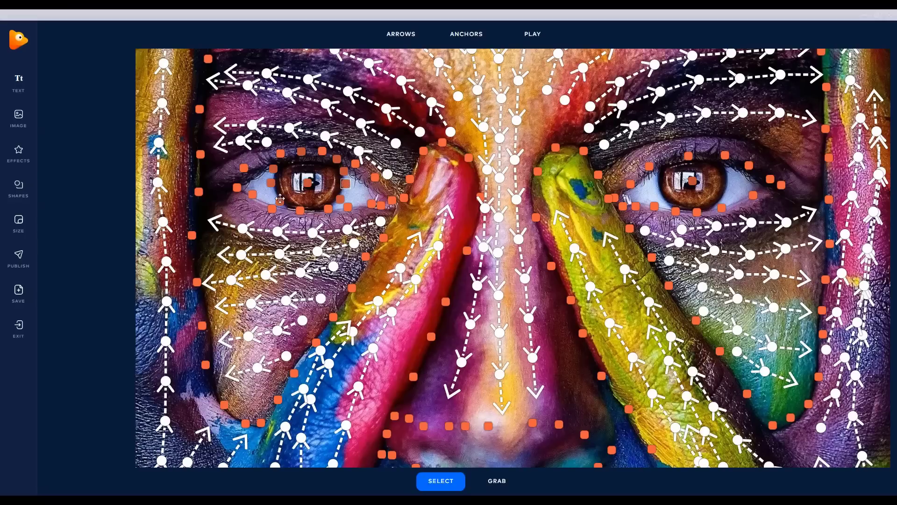
- Draw three single arrows inside the left iris, pointing down, right and up around the pupil, and preview the motion
{"action": "mouse_move", "coordinate": [410, 35]}
{"action": "left_click", "coordinate": [405, 61]}
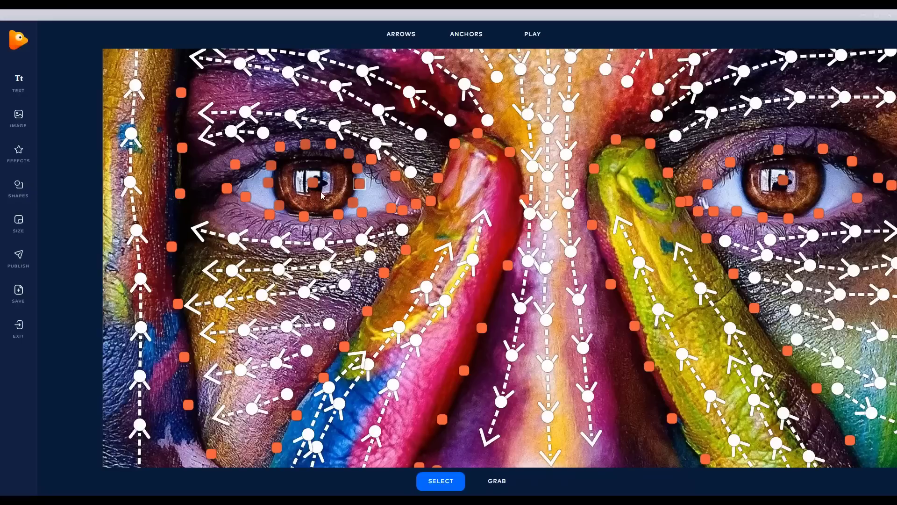
{"action": "left_click", "coordinate": [403, 38]}
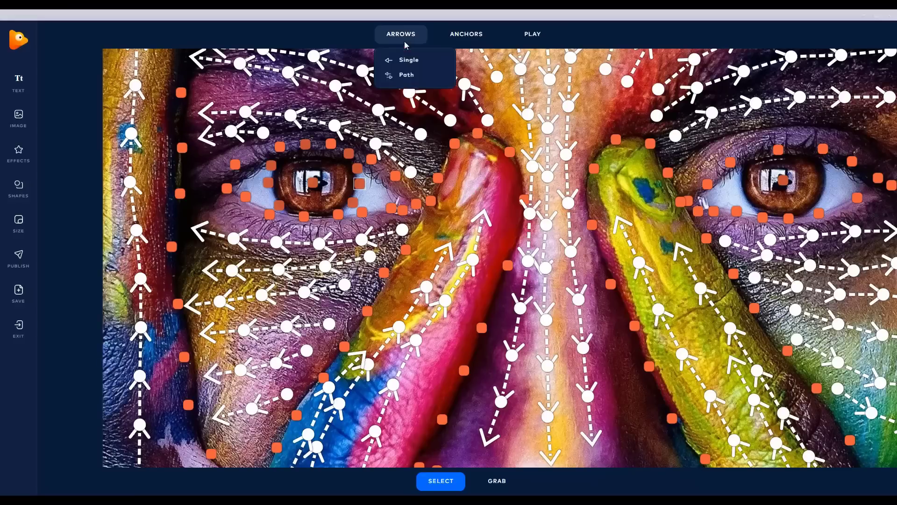
{"action": "left_click", "coordinate": [413, 60]}
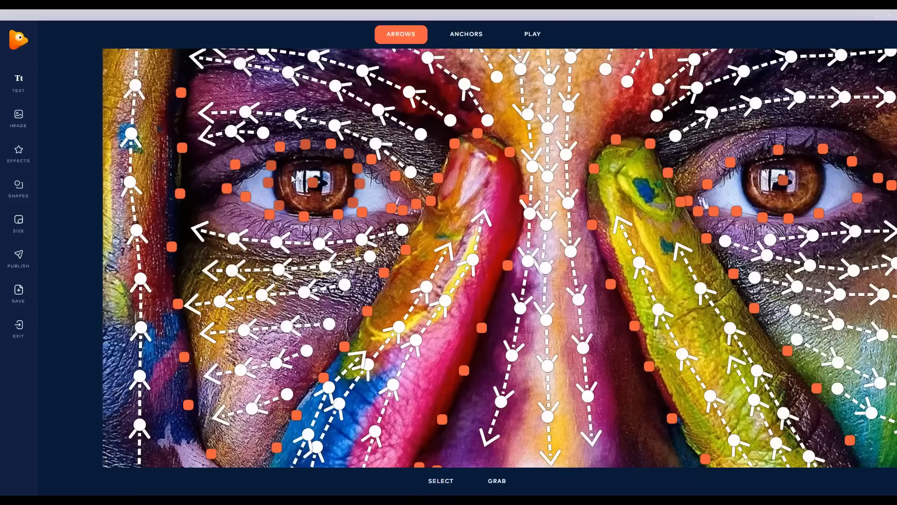
{"action": "mouse_move", "coordinate": [289, 173]}
{"action": "left_mouse_down"}
{"action": "mouse_move", "coordinate": [306, 204]}
{"action": "mouse_move", "coordinate": [338, 196]}
{"action": "mouse_move", "coordinate": [334, 169]}
{"action": "left_mouse_up"}
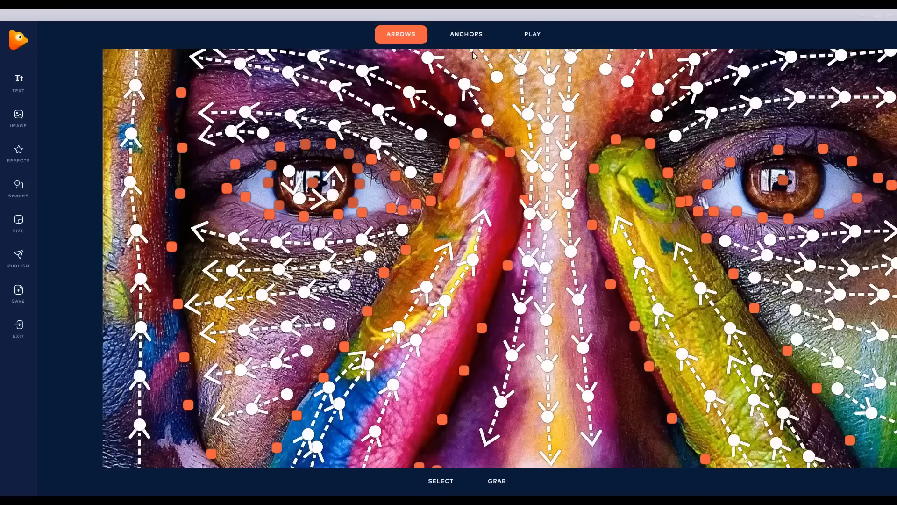
{"action": "left_click", "coordinate": [546, 37]}
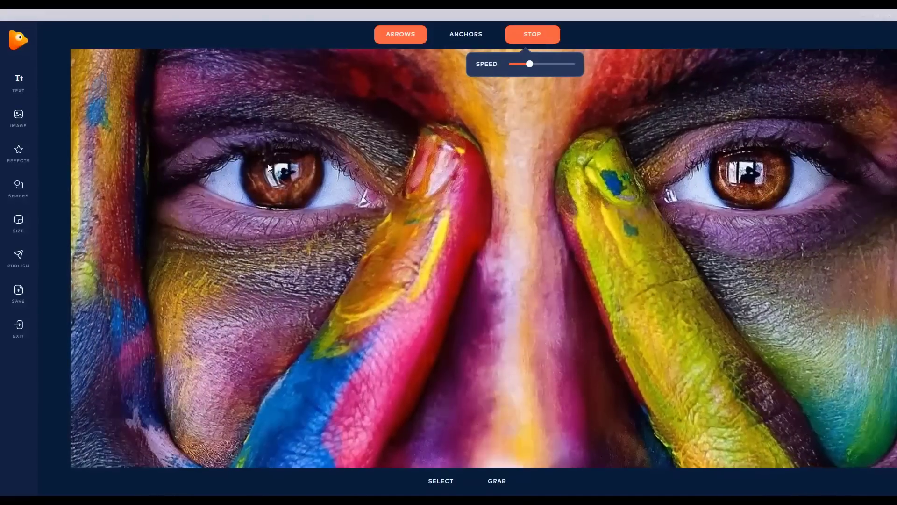
{"action": "left_click", "coordinate": [546, 38]}
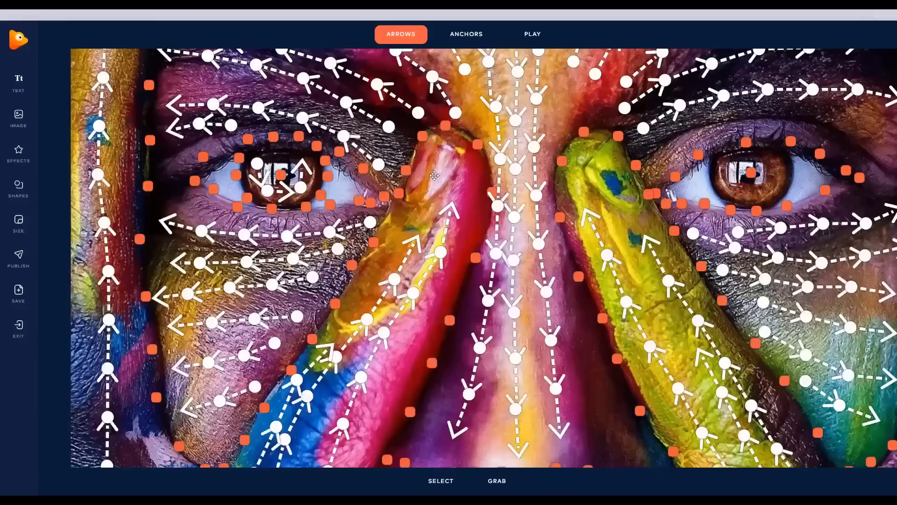
- Reposition the three arrows in the left iris closer to its rim and preview the animation again
{"action": "scroll", "coordinate": [269, 190], "scroll_direction": "up", "scroll_amount": 1}
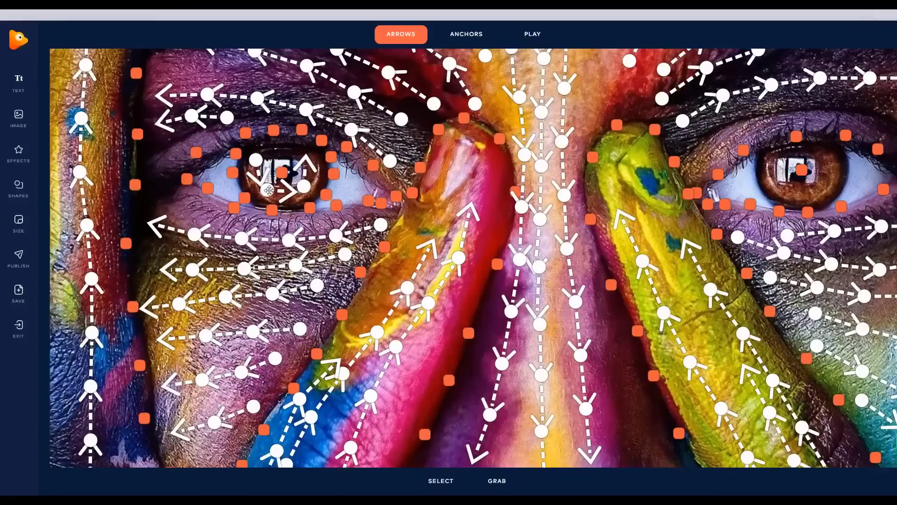
{"action": "left_click_drag", "start_coordinate": [269, 190], "coordinate": [269, 193]}
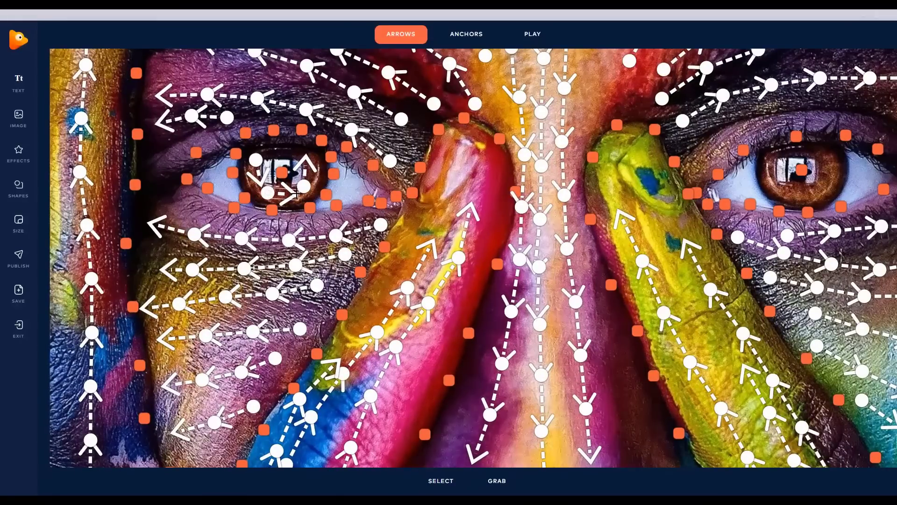
{"action": "left_click_drag", "start_coordinate": [306, 178], "coordinate": [285, 174]}
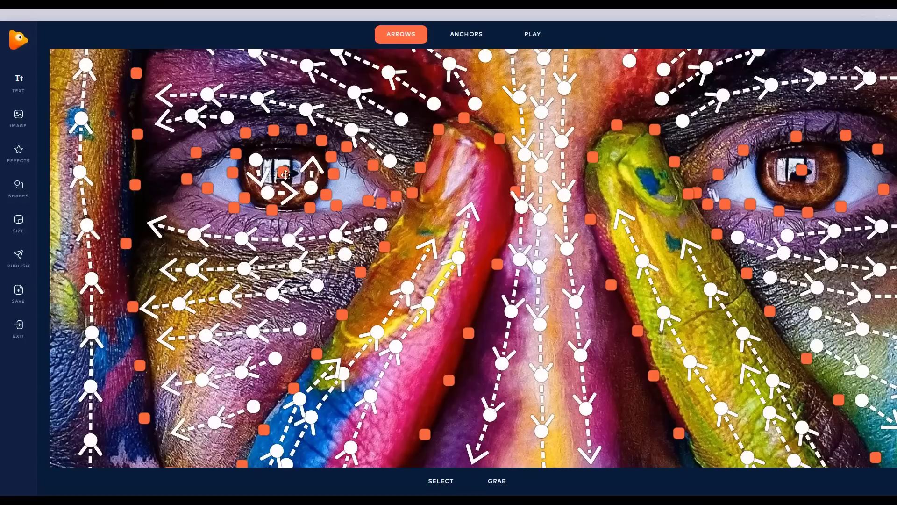
{"action": "left_click", "coordinate": [257, 177]}
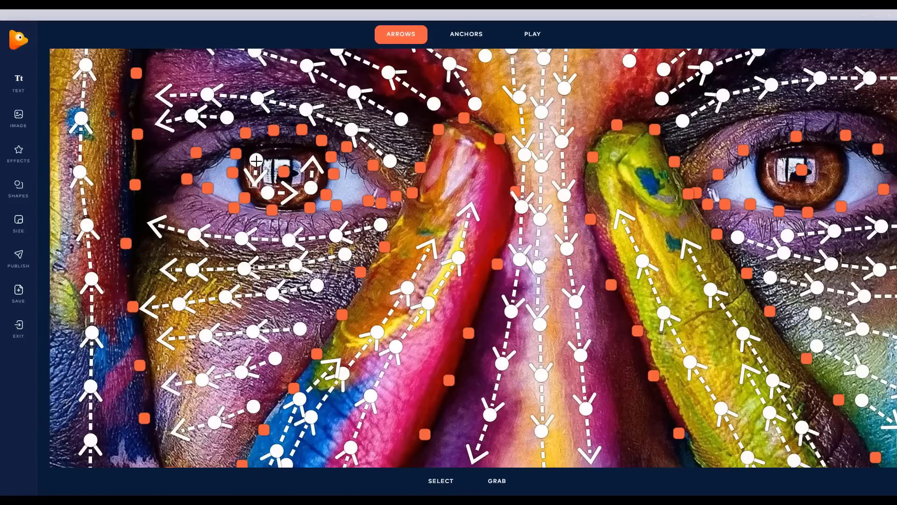
{"action": "left_click_drag", "start_coordinate": [256, 162], "coordinate": [256, 161]}
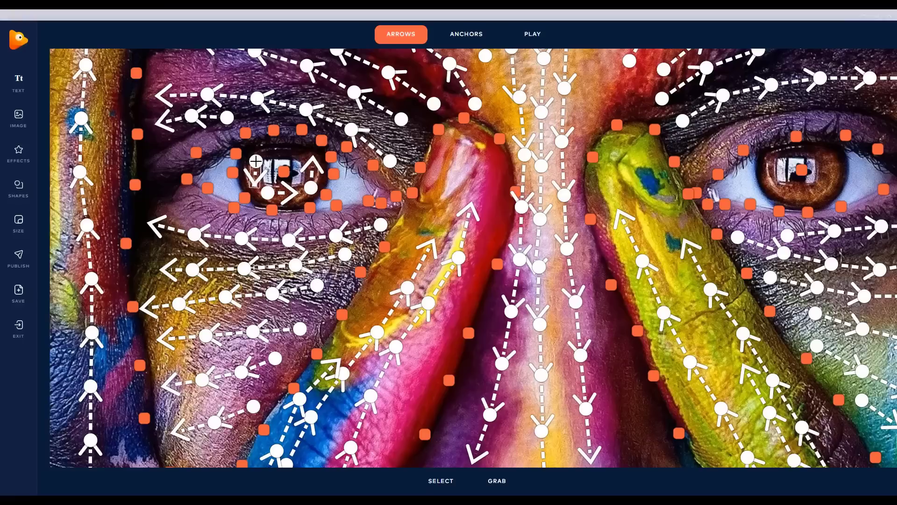
{"action": "left_click", "coordinate": [310, 187]}
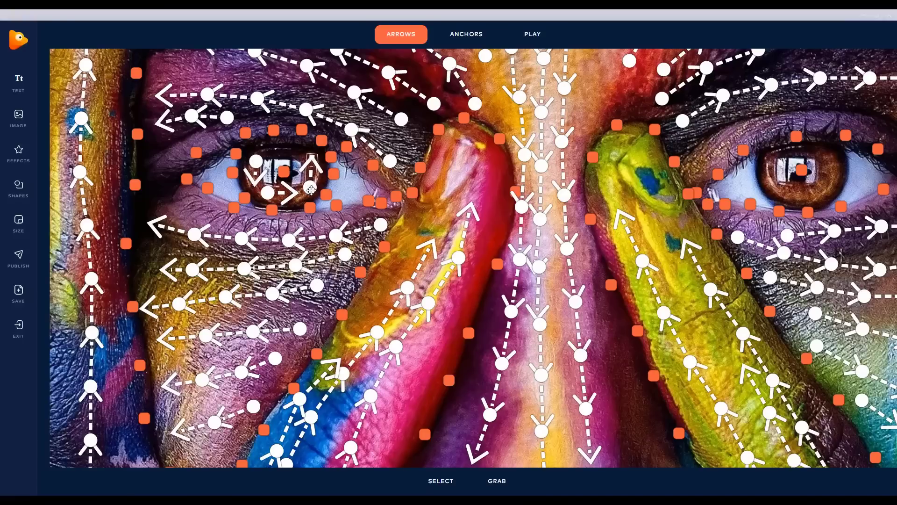
{"action": "left_click_drag", "start_coordinate": [311, 157], "coordinate": [309, 158]}
{"action": "left_click", "coordinate": [533, 36]}
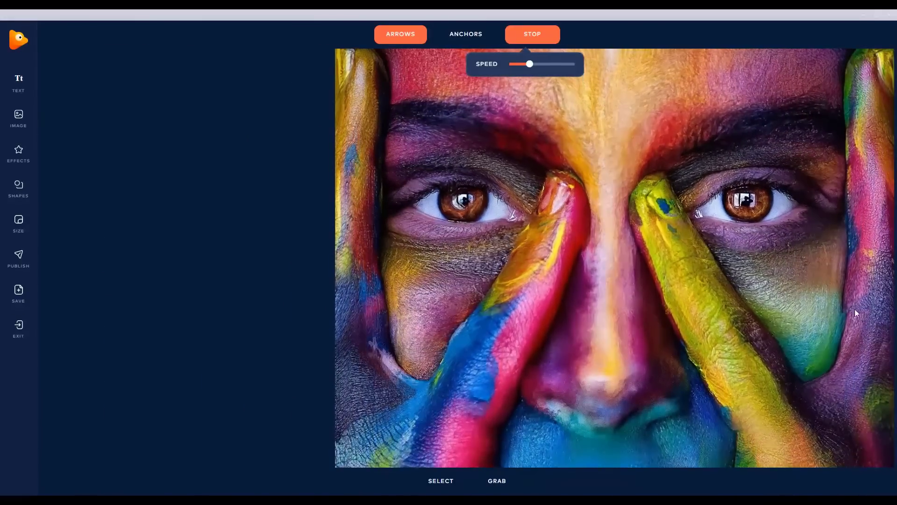
{"action": "left_click", "coordinate": [532, 34]}
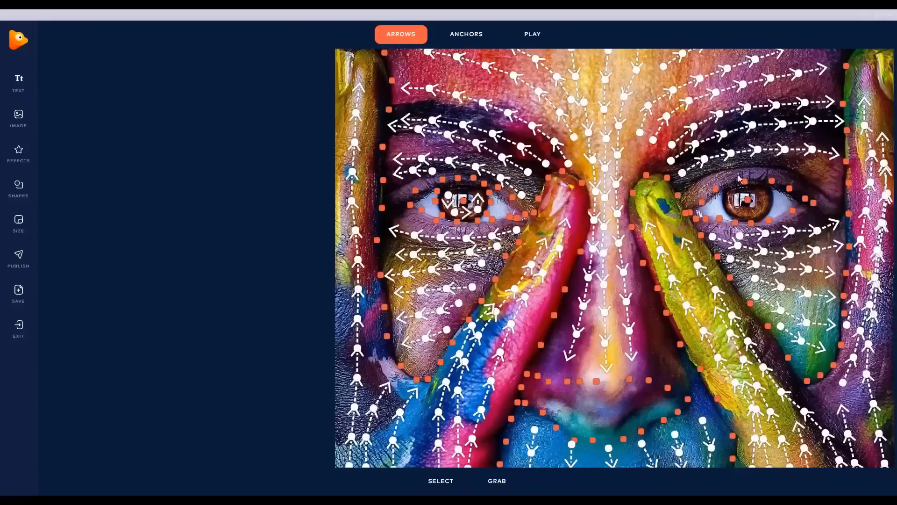
- Add single anchors around the right iris, placing them just outside its edge on both sides
{"action": "left_click", "coordinate": [496, 480]}
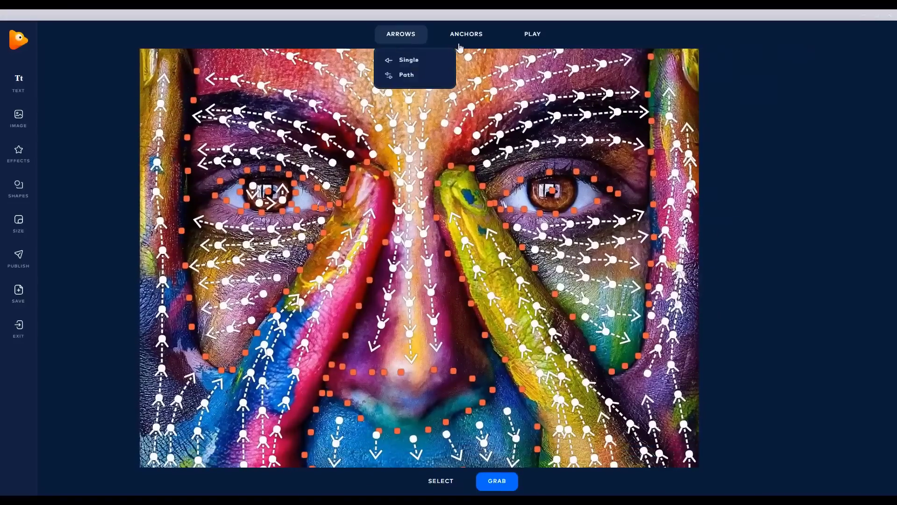
{"action": "mouse_move", "coordinate": [467, 41]}
{"action": "left_click", "coordinate": [466, 60]}
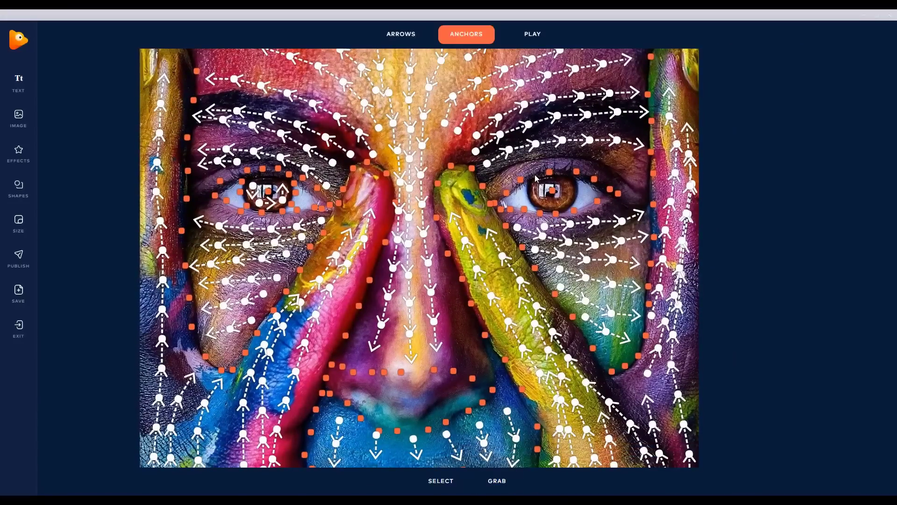
{"action": "left_click", "coordinate": [535, 175]}
{"action": "left_click", "coordinate": [565, 171]}
{"action": "left_click", "coordinate": [512, 186]}
{"action": "scroll", "coordinate": [555, 162], "scroll_direction": "up", "scroll_amount": 3}
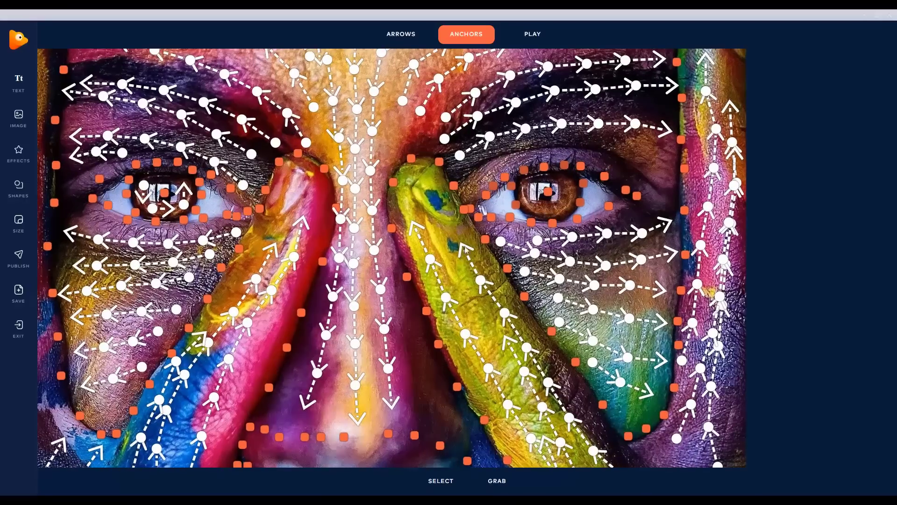
- Draw three single arrows inside the right iris, pointing down, left and up around the pupil, and preview the motion
{"action": "left_click", "coordinate": [415, 28]}
{"action": "left_click", "coordinate": [417, 62]}
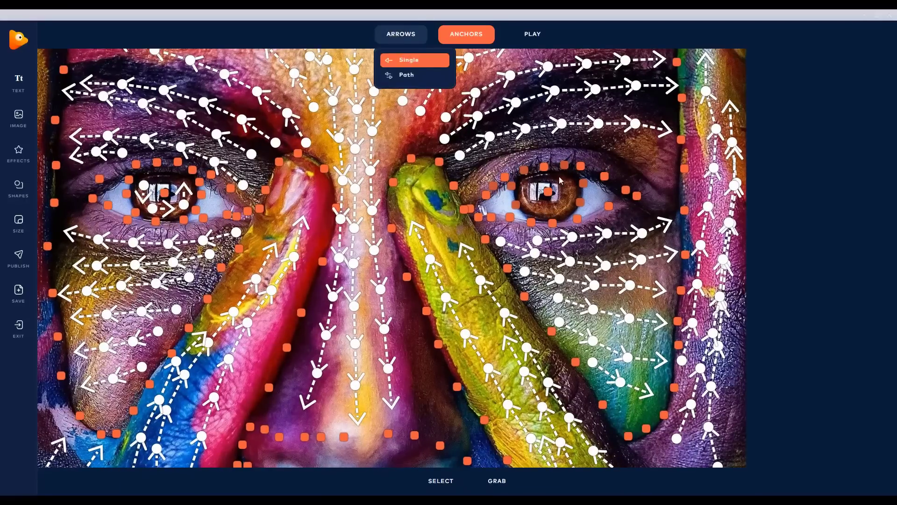
{"action": "left_click", "coordinate": [426, 35]}
{"action": "left_click", "coordinate": [427, 60]}
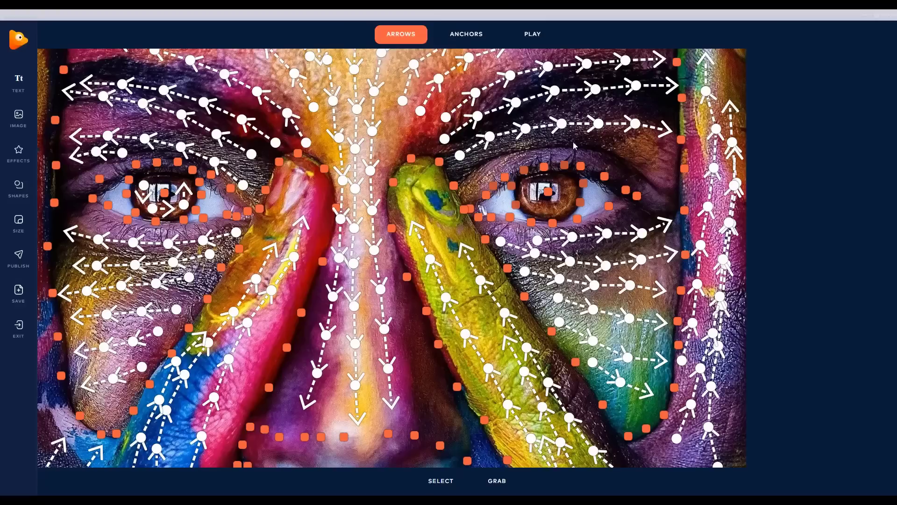
{"action": "left_click_drag", "start_coordinate": [565, 185], "coordinate": [556, 205]}
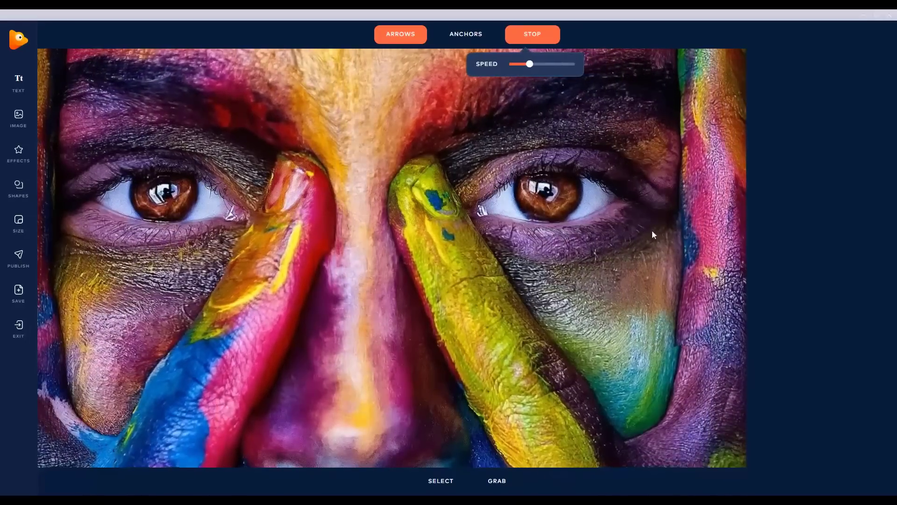
{"action": "left_click", "coordinate": [544, 42]}
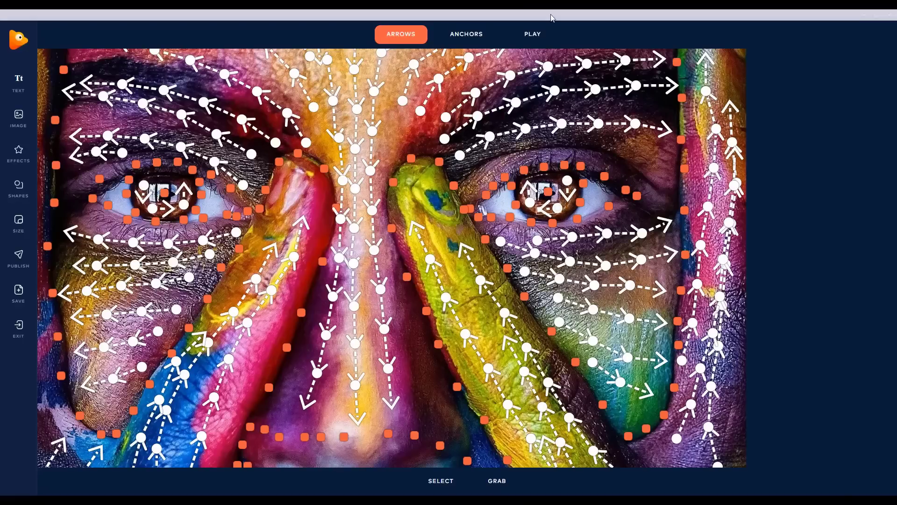
- Add outward-pointing arrows beside the outer corners of both eyes and preview the animation
{"action": "left_click", "coordinate": [535, 39]}
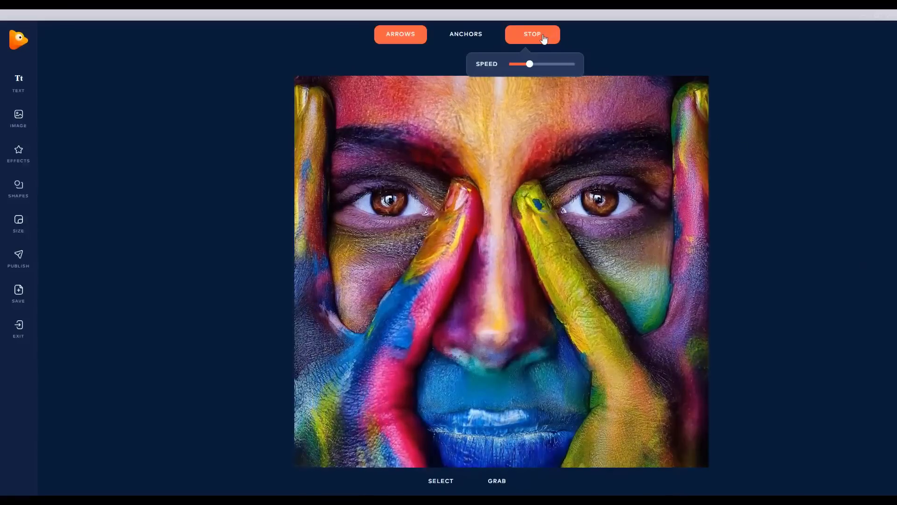
{"action": "scroll", "coordinate": [683, 207], "scroll_direction": "up", "scroll_amount": 1}
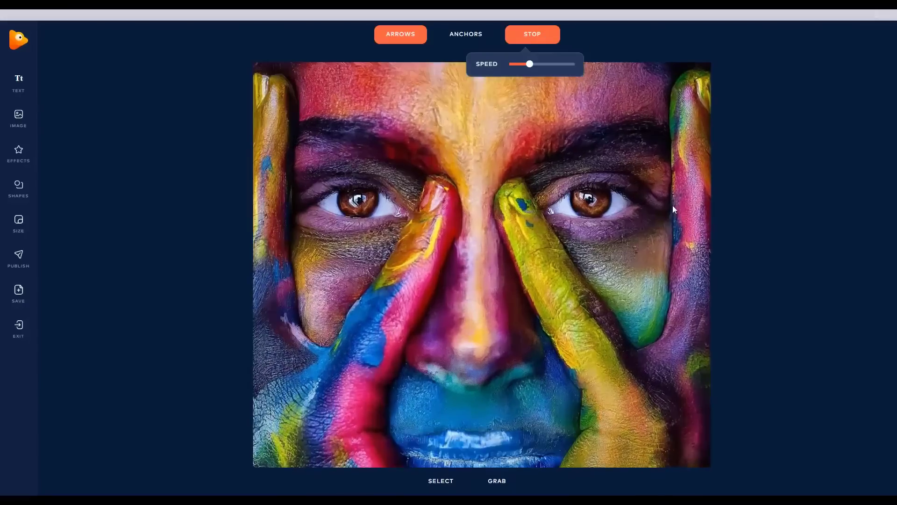
{"action": "scroll", "coordinate": [668, 207], "scroll_direction": "up", "scroll_amount": 1}
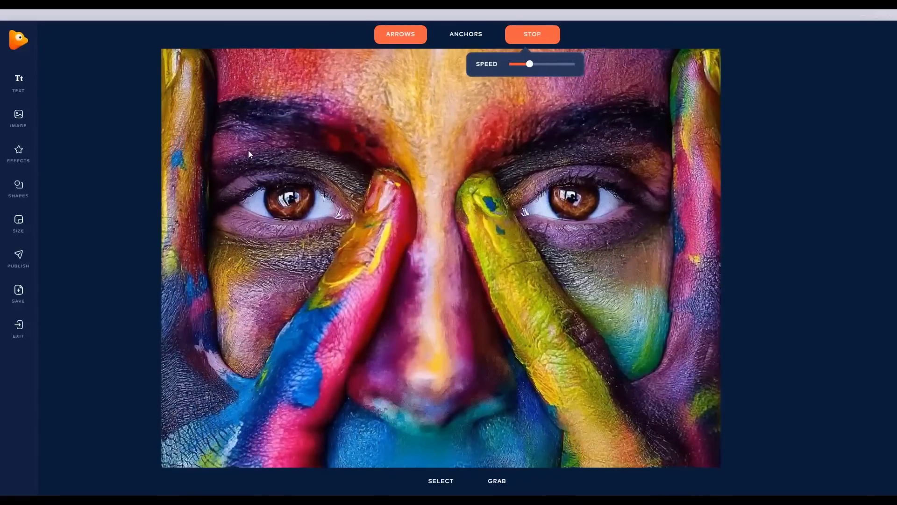
{"action": "left_click", "coordinate": [399, 35]}
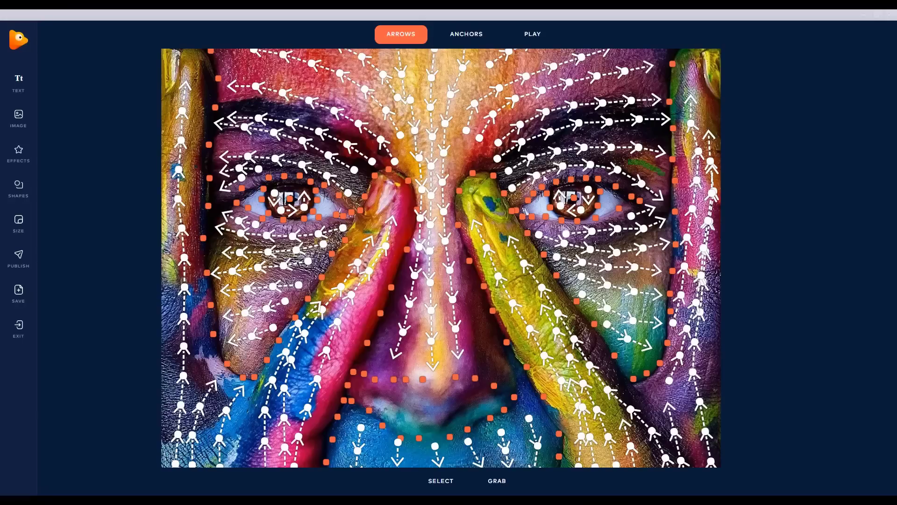
{"action": "left_click", "coordinate": [537, 36]}
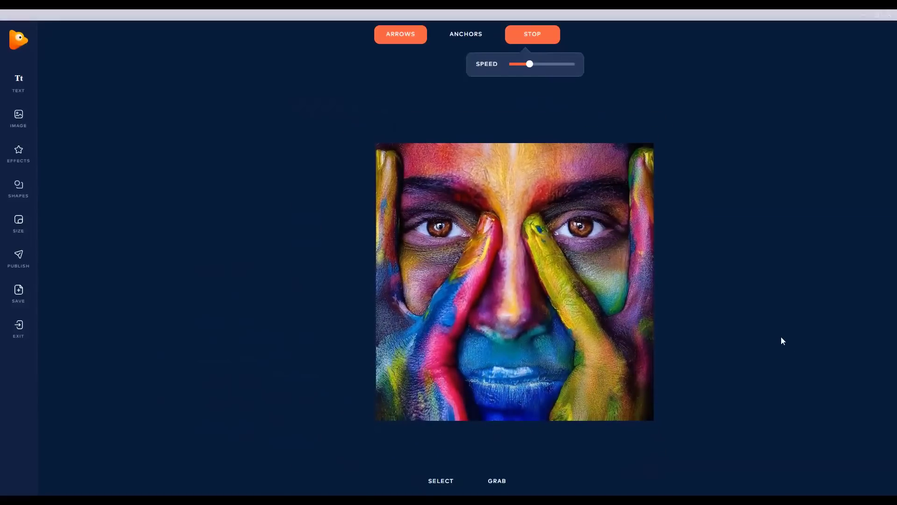
{"action": "left_click", "coordinate": [535, 37]}
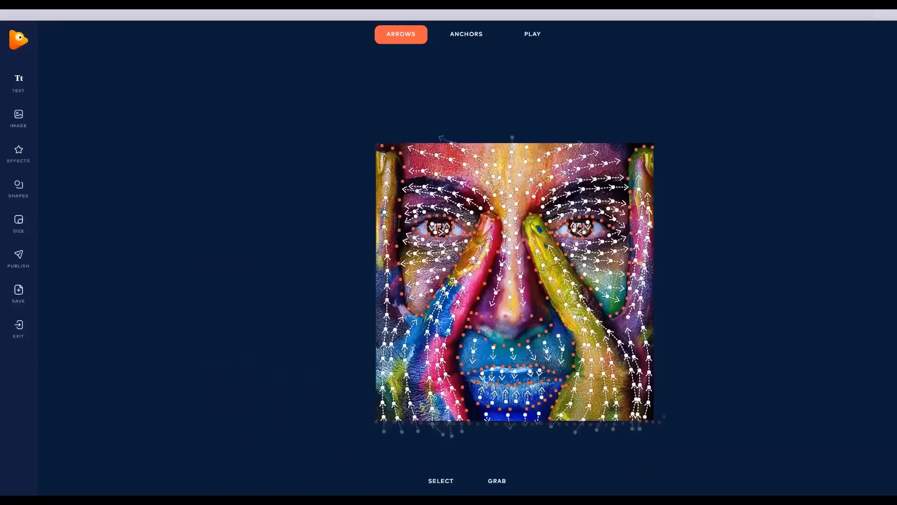
- Preview the whole face and raise the animation speed to about 60 percent of its range
{"action": "left_click", "coordinate": [497, 481]}
{"action": "left_click_drag", "start_coordinate": [558, 258], "coordinate": [478, 250]}
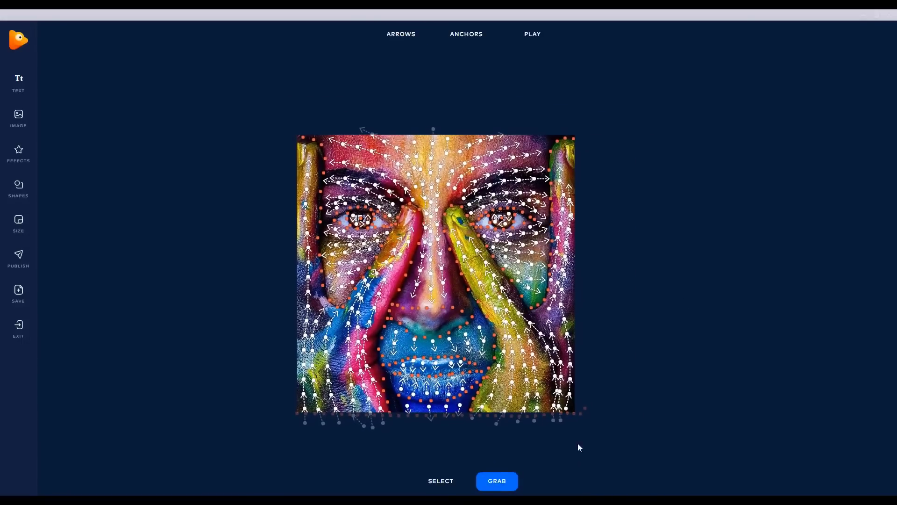
{"action": "left_click", "coordinate": [543, 38]}
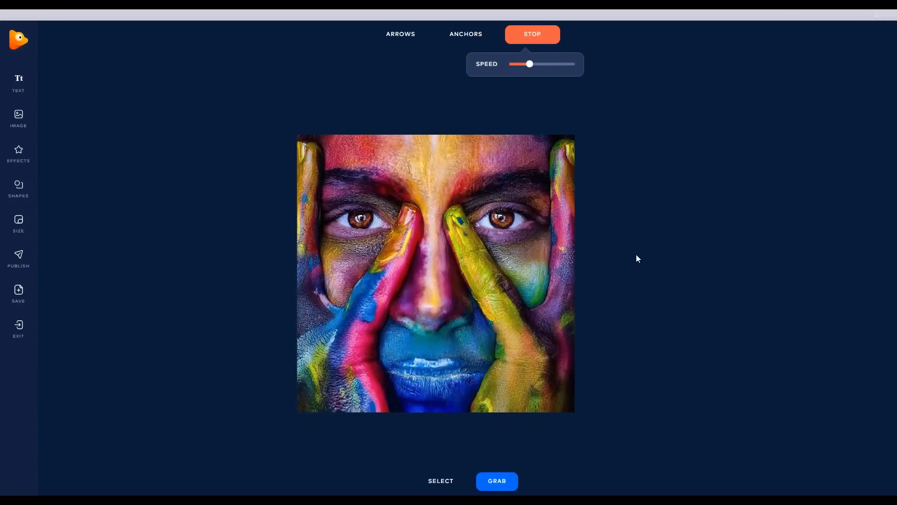
{"action": "scroll", "coordinate": [459, 402], "scroll_direction": "up", "scroll_amount": 5}
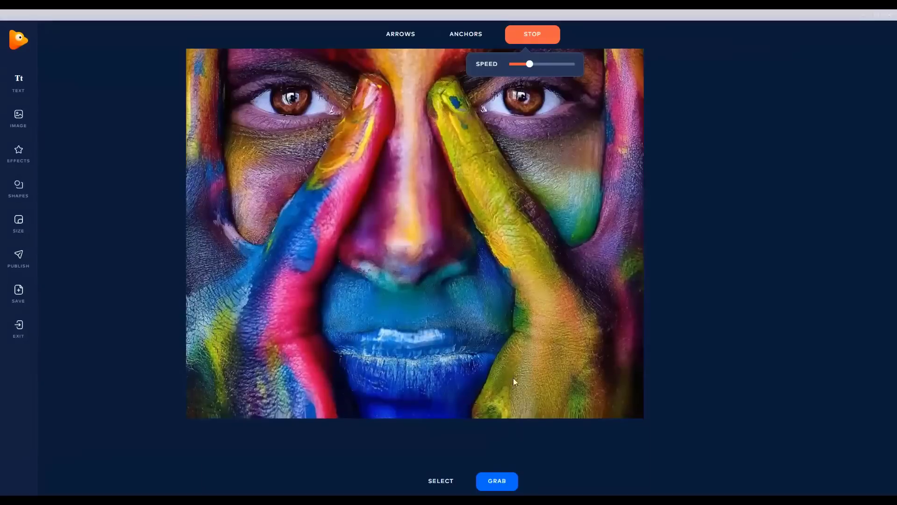
{"action": "scroll", "coordinate": [519, 300], "scroll_direction": "down", "scroll_amount": 3}
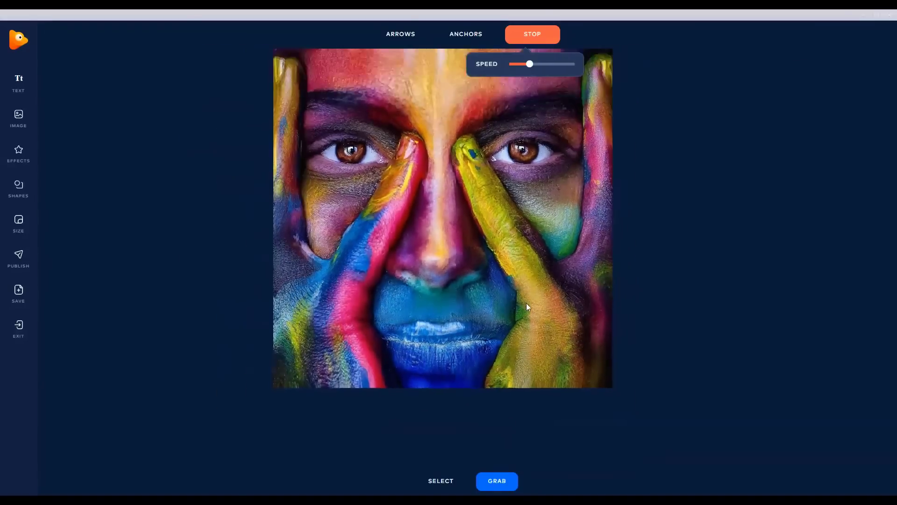
{"action": "scroll", "coordinate": [527, 304], "scroll_direction": "down", "scroll_amount": 1}
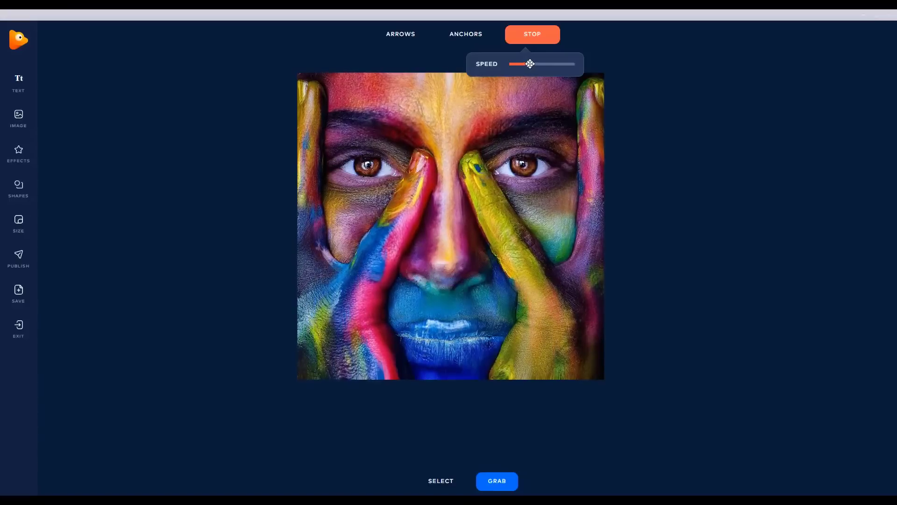
{"action": "left_click_drag", "start_coordinate": [530, 63], "coordinate": [552, 64]}
{"action": "left_click_drag", "start_coordinate": [552, 65], "coordinate": [549, 64]}
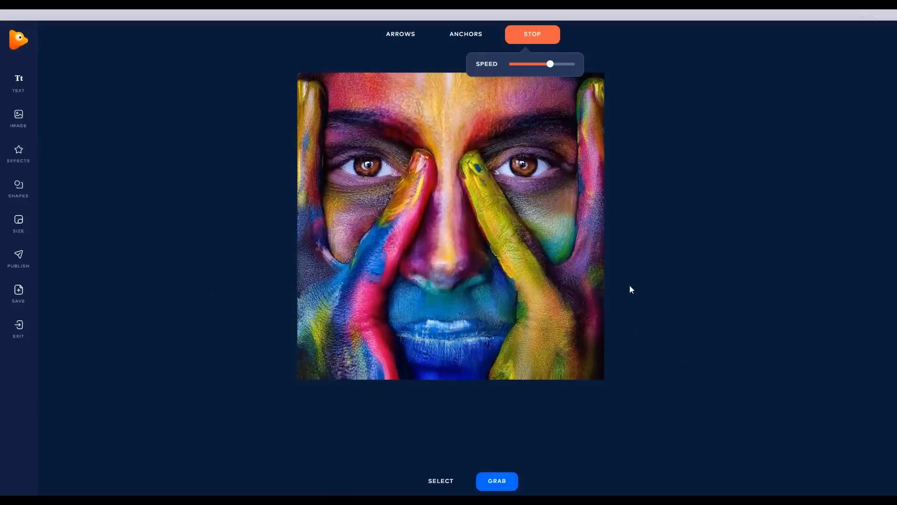
{"action": "left_click", "coordinate": [550, 39]}
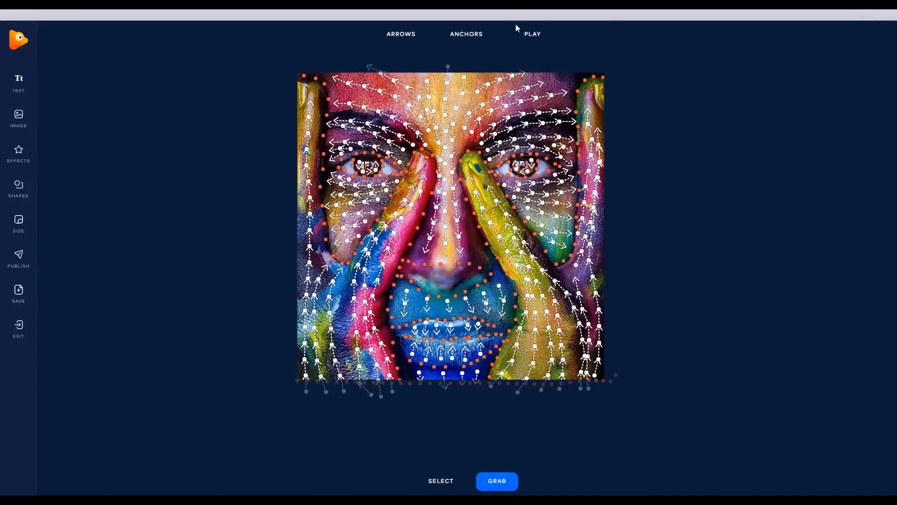
- Add an upward arrow on the left hand beside the cheek and preview the animation at the faster speed
{"action": "left_click", "coordinate": [533, 36]}
{"action": "scroll", "coordinate": [546, 244], "scroll_direction": "up", "scroll_amount": 5}
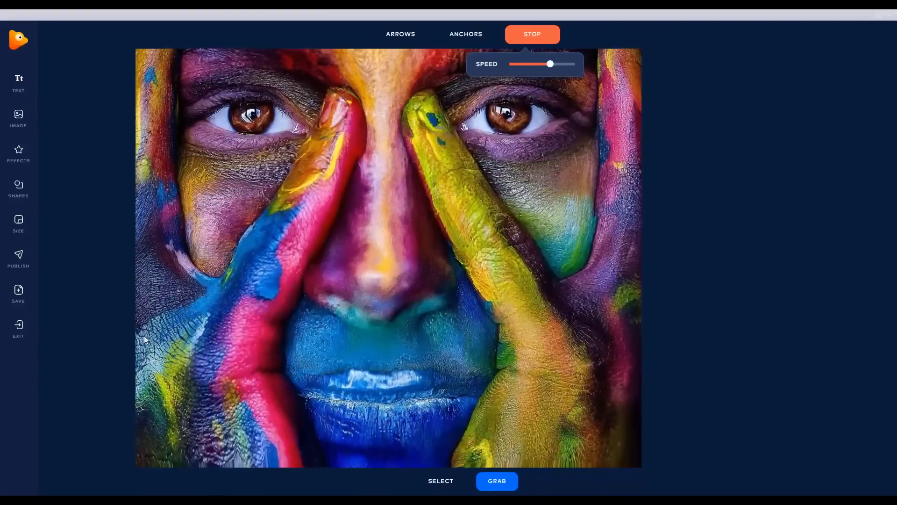
{"action": "left_click", "coordinate": [528, 35]}
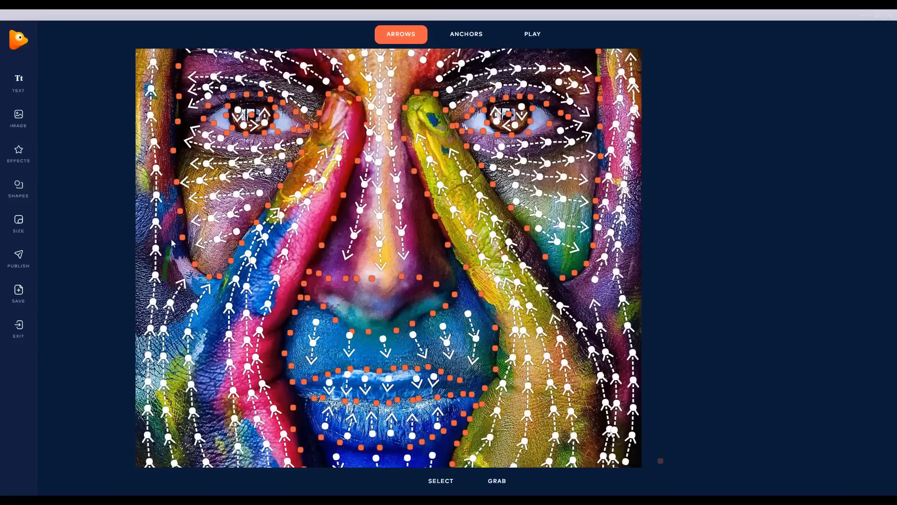
{"action": "left_click", "coordinate": [542, 37]}
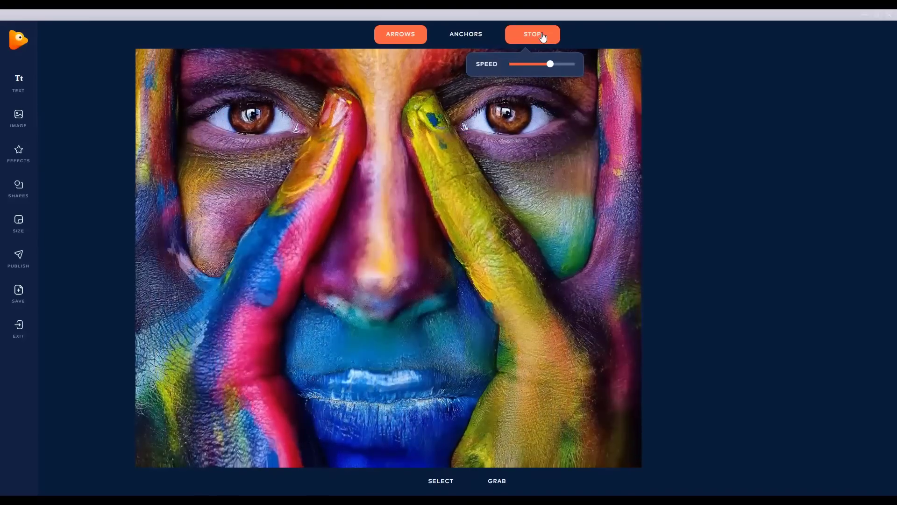
{"action": "left_click", "coordinate": [542, 37]}
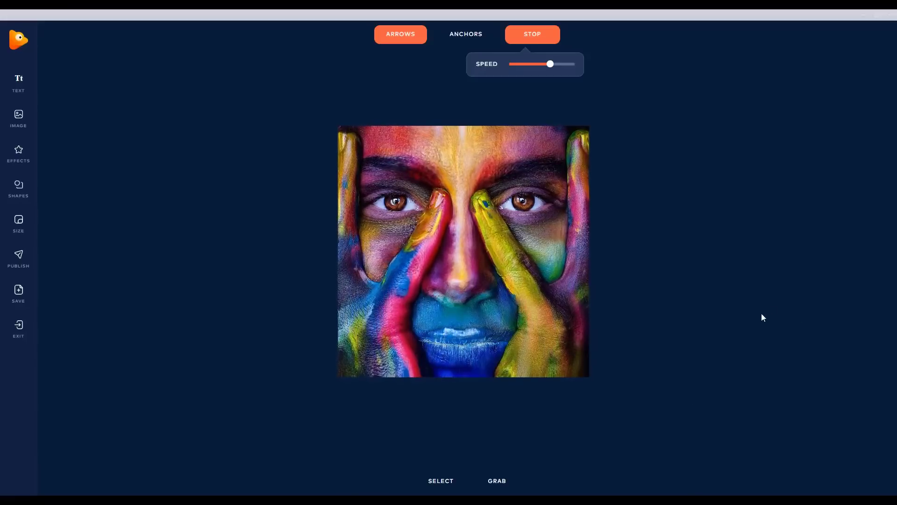
{"action": "left_click", "coordinate": [551, 35]}
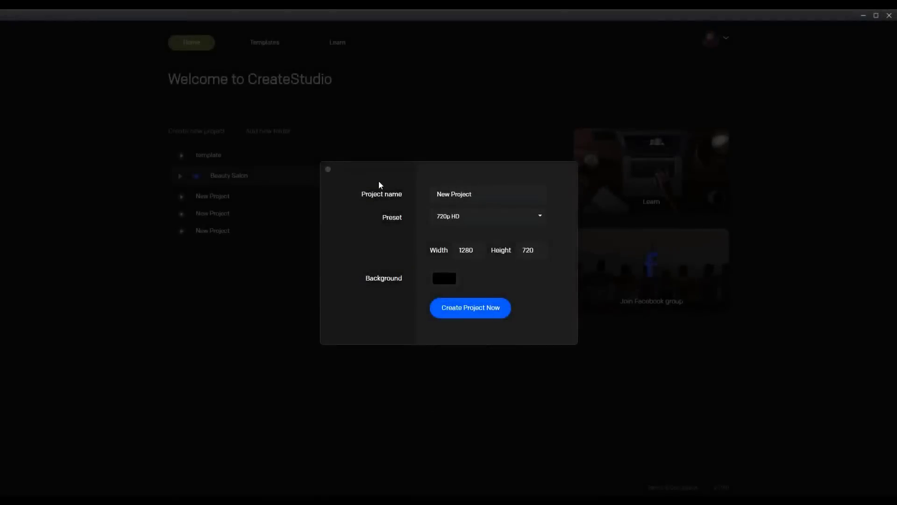
- Switch to CreateStudio and create a new project from the 1080p HD preset with its width changed to 1080
{"action": "left_click", "coordinate": [328, 171]}
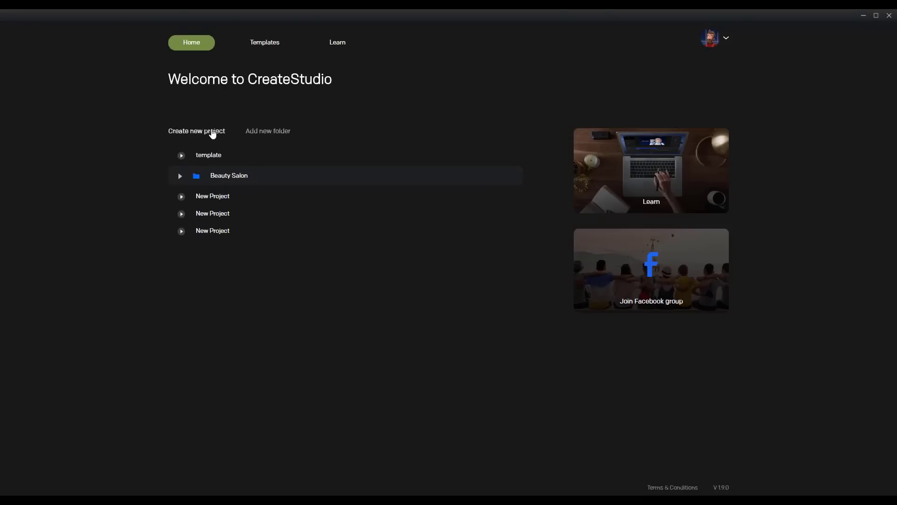
{"action": "left_click", "coordinate": [211, 133]}
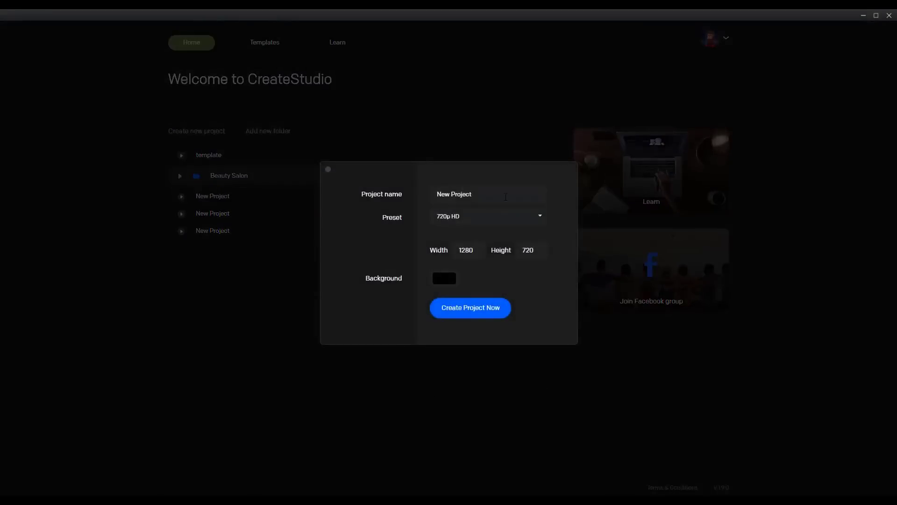
{"action": "left_click", "coordinate": [518, 218]}
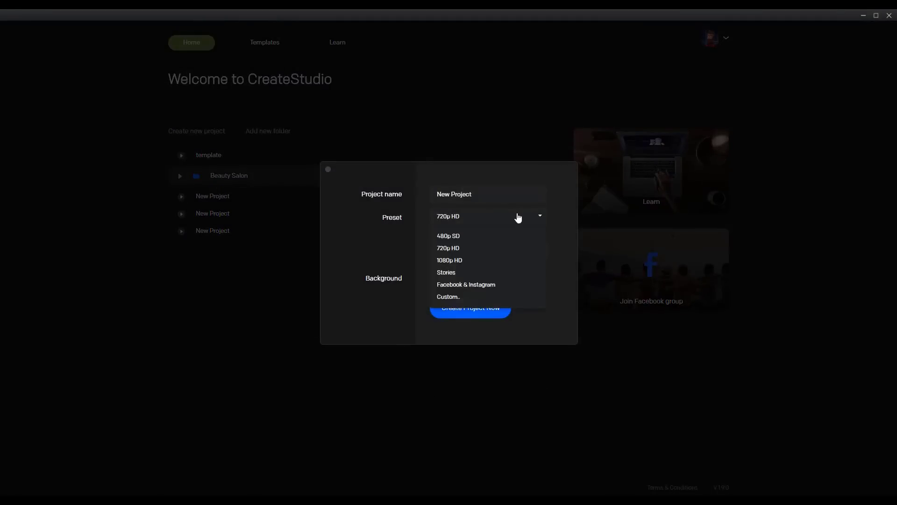
{"action": "left_click", "coordinate": [495, 260]}
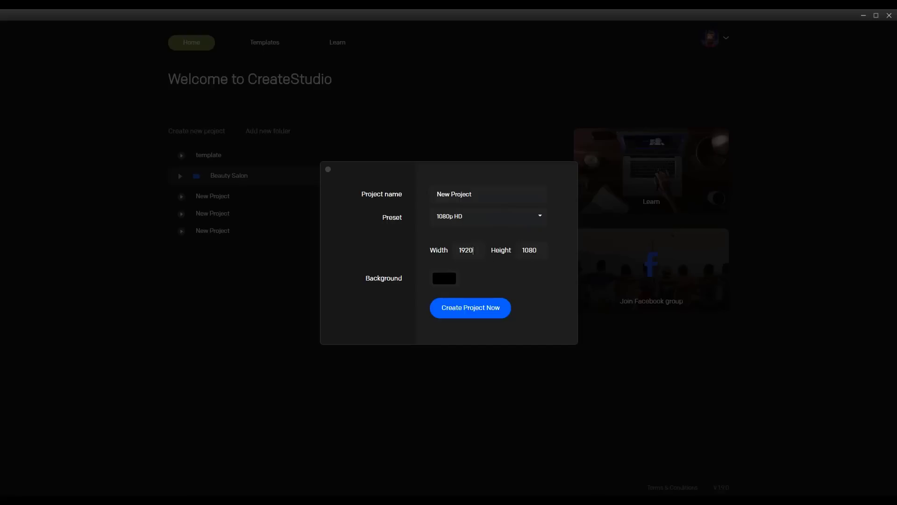
{"action": "left_click_drag", "start_coordinate": [474, 251], "coordinate": [435, 248]}
{"action": "type", "text": "18"}
{"action": "left_click", "coordinate": [491, 313]}
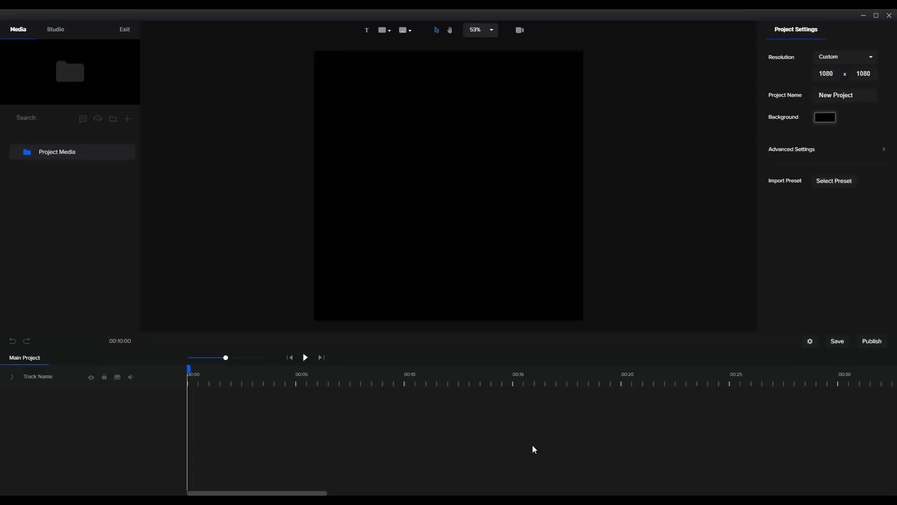
- Import the Face video from the Face Tutorial folder and place it on the canvas
{"action": "left_click", "coordinate": [127, 120]}
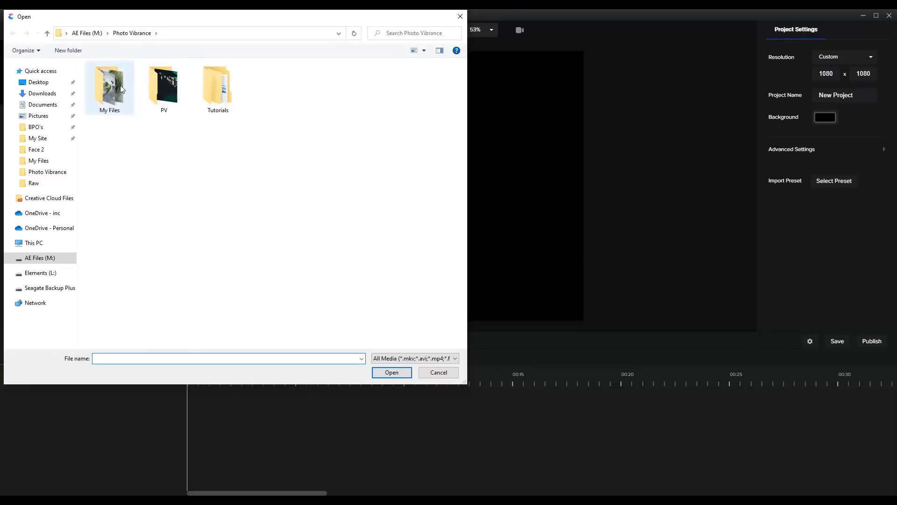
{"action": "double_click", "coordinate": [214, 93]}
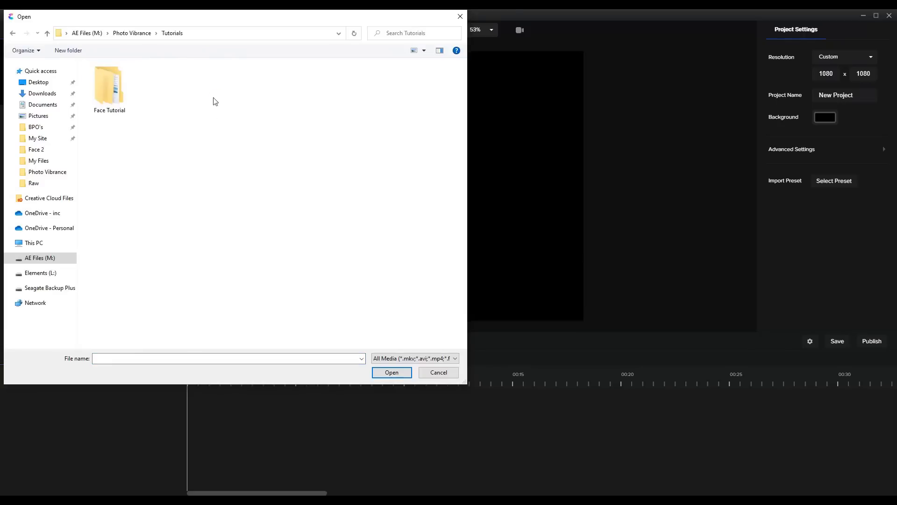
{"action": "double_click", "coordinate": [119, 88]}
{"action": "double_click", "coordinate": [133, 89]}
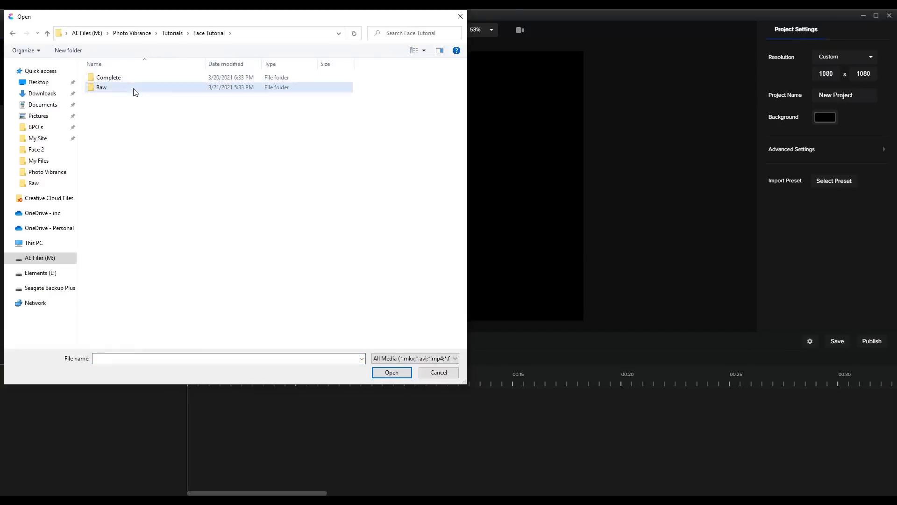
{"action": "double_click", "coordinate": [276, 90]}
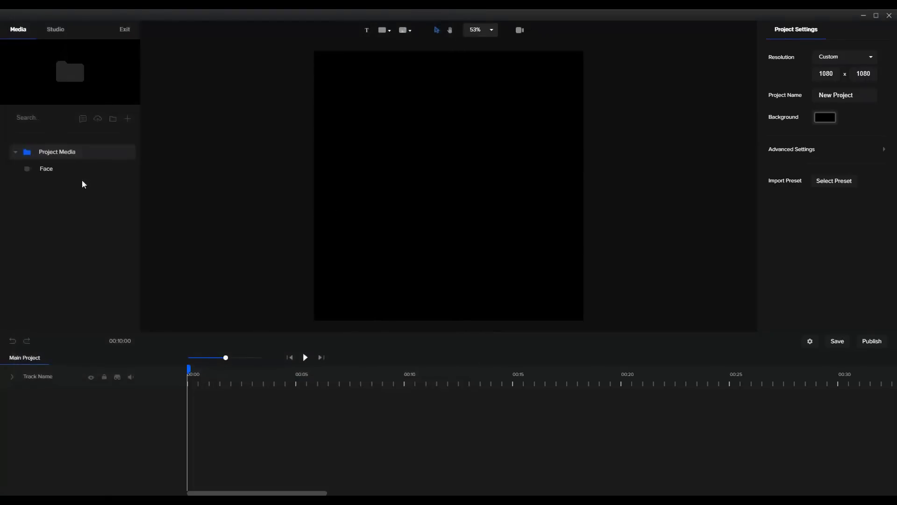
{"action": "left_click_drag", "start_coordinate": [46, 172], "coordinate": [481, 173]}
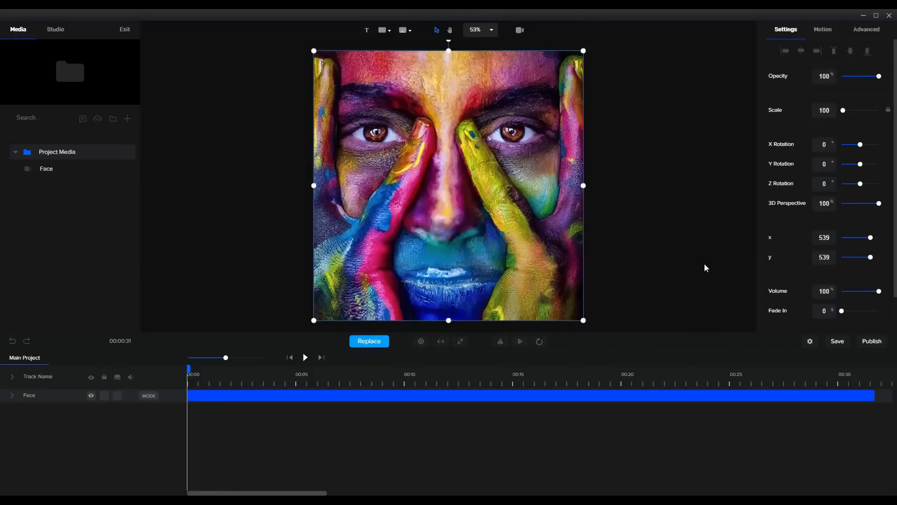
- Apply the Scale Up zoom as the Face clip's out animation
{"action": "left_click", "coordinate": [824, 31]}
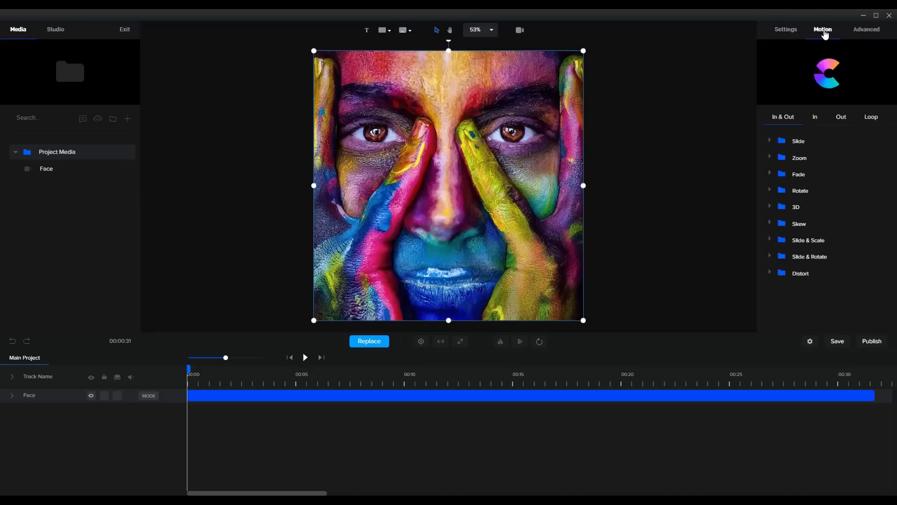
{"action": "left_click", "coordinate": [844, 122]}
{"action": "left_click", "coordinate": [770, 158]}
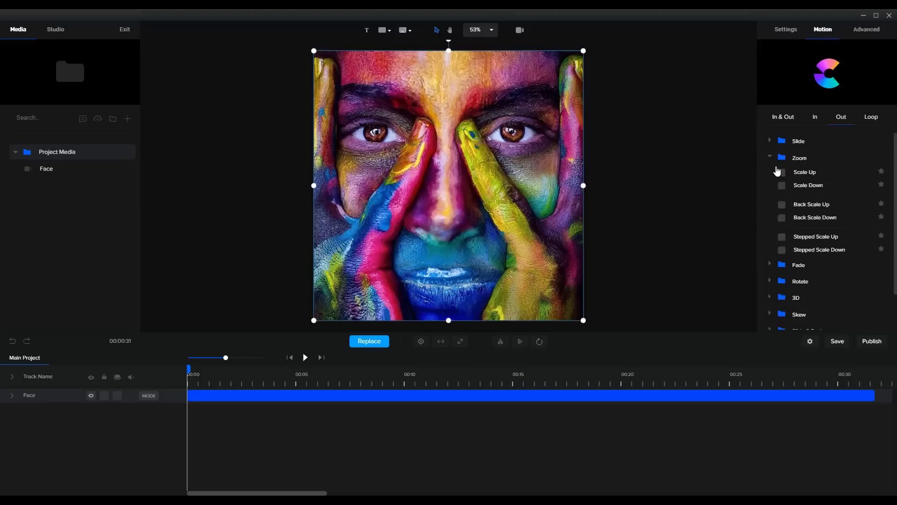
{"action": "left_click", "coordinate": [808, 173]}
{"action": "left_click", "coordinate": [782, 174]}
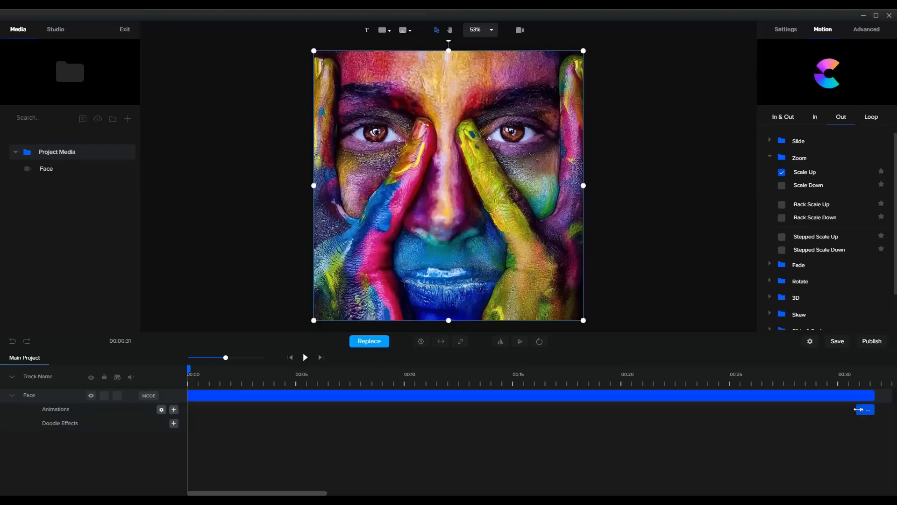
- Extend the Scale Up animation back to the start of the Face clip and preview the zoom
{"action": "left_click_drag", "start_coordinate": [857, 409], "coordinate": [179, 434]}
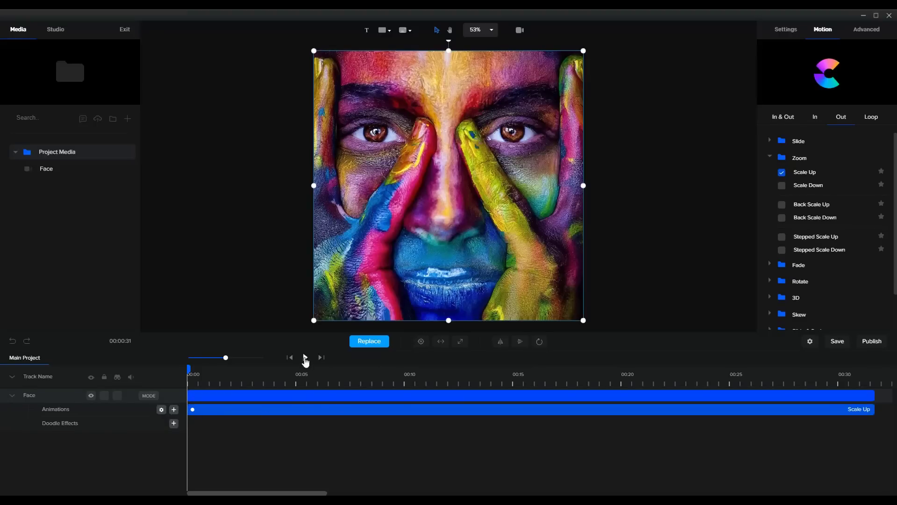
{"action": "left_click", "coordinate": [305, 358]}
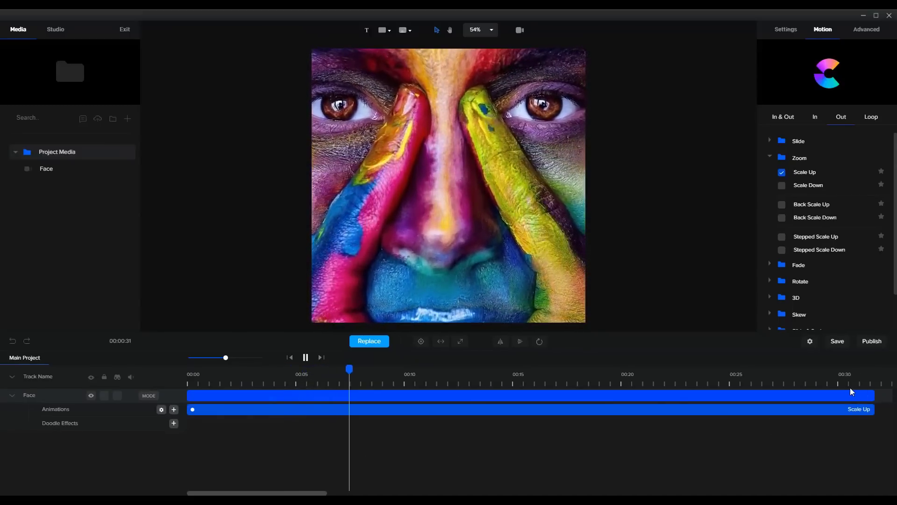
{"action": "left_click", "coordinate": [306, 358]}
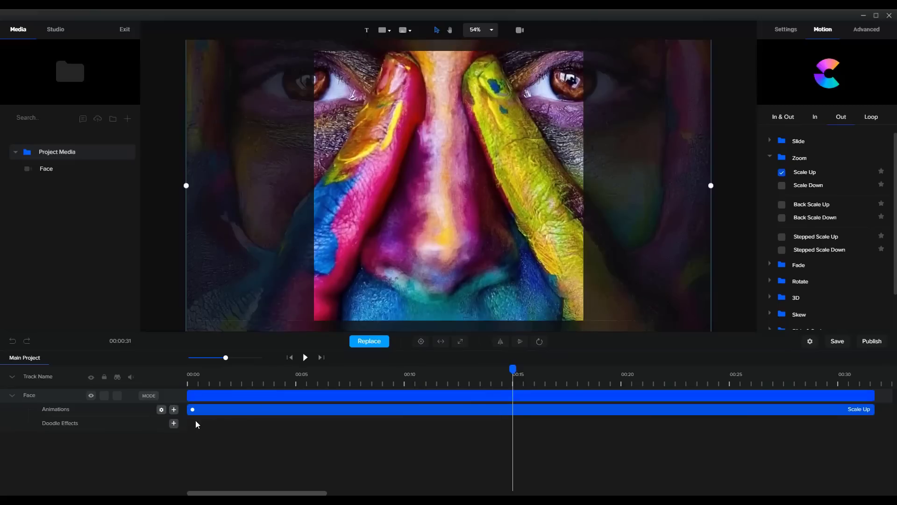
- Set the Scale Up animation's Ending Scale X and Ending Scale Y to 1.5
{"action": "left_click", "coordinate": [161, 409]}
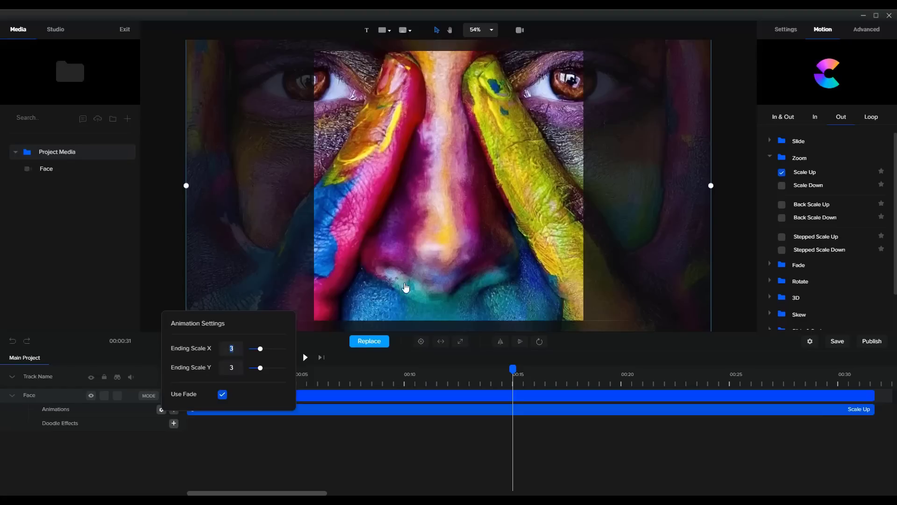
{"action": "type", "text": "1.5"}
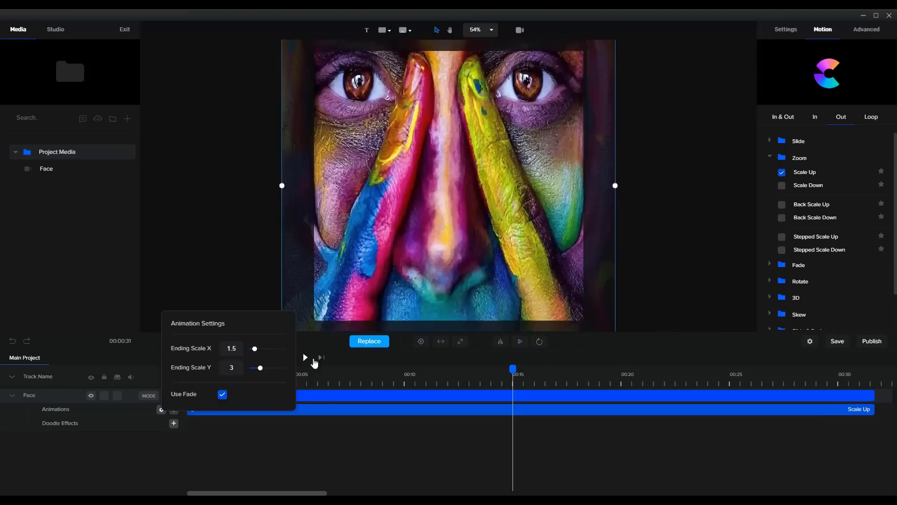
{"action": "left_click", "coordinate": [231, 367]}
{"action": "type", "text": "1.5"}
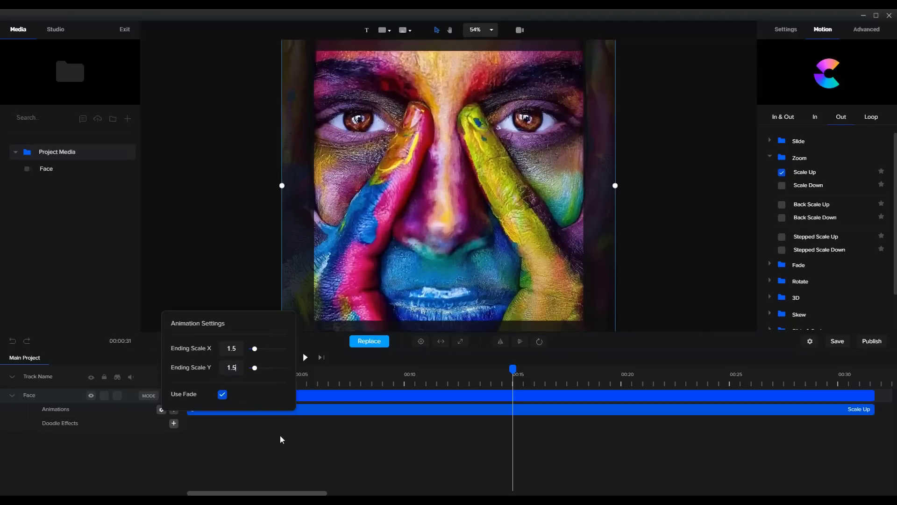
{"action": "left_click", "coordinate": [304, 465]}
- Preview the gentler zoom from the beginning and return the playhead to the start
{"action": "left_click_drag", "start_coordinate": [514, 369], "coordinate": [387, 369]}
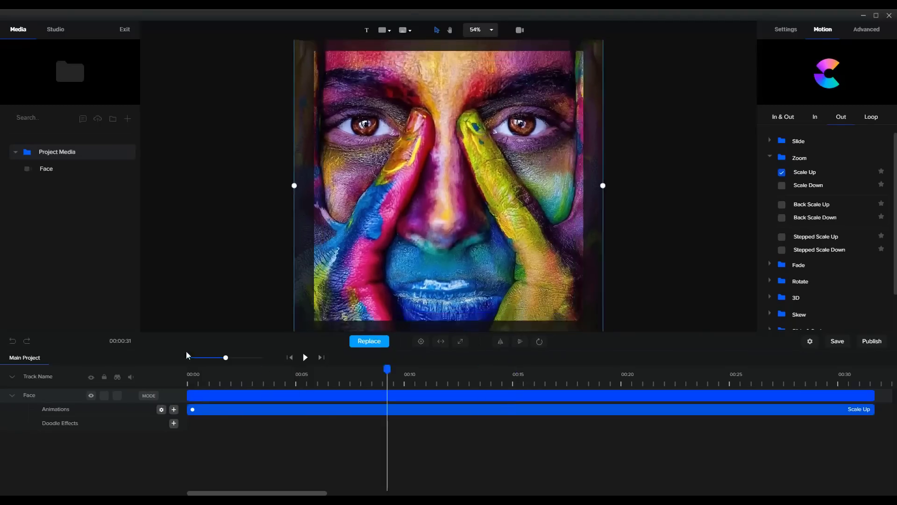
{"action": "left_click", "coordinate": [190, 372]}
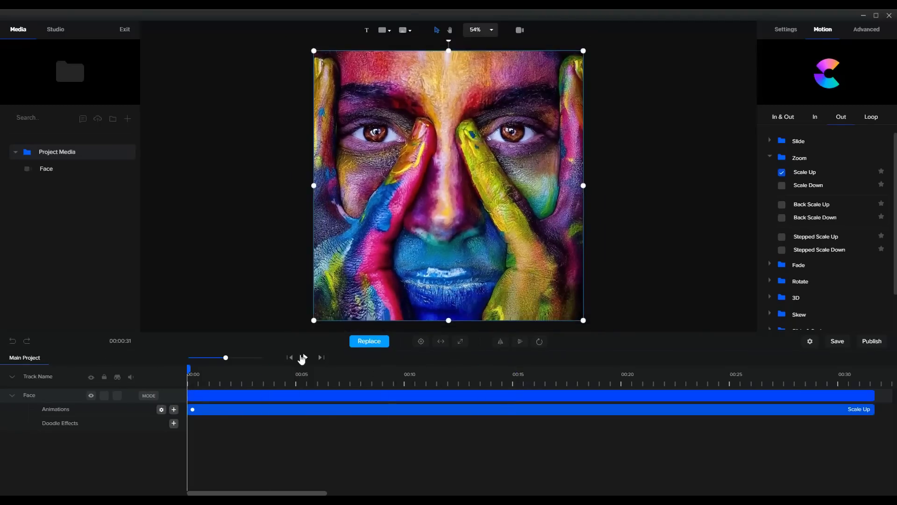
{"action": "left_click", "coordinate": [305, 358]}
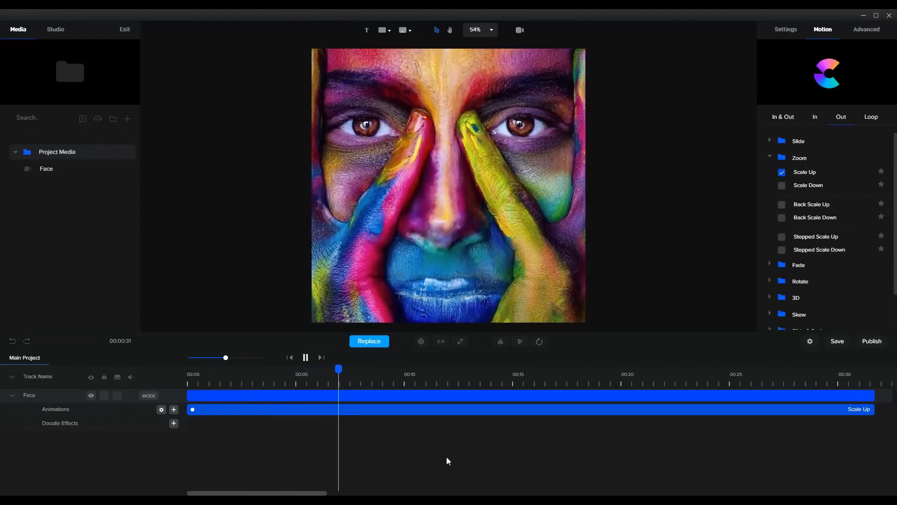
{"action": "left_click", "coordinate": [304, 360]}
{"action": "left_click_drag", "start_coordinate": [429, 369], "coordinate": [188, 369]}
- Trim the end of the Face clip to about 30 seconds and preview its opening
{"action": "left_click_drag", "start_coordinate": [873, 395], "coordinate": [835, 395]}
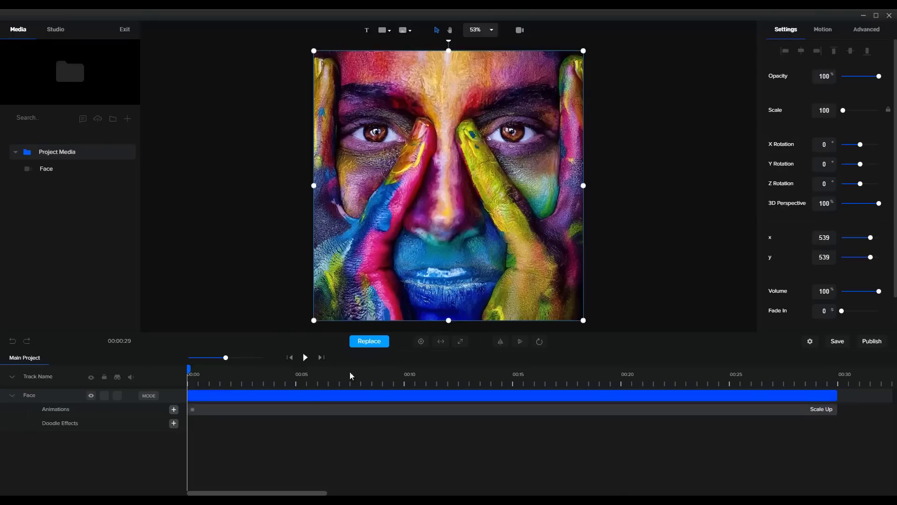
{"action": "left_click", "coordinate": [306, 357]}
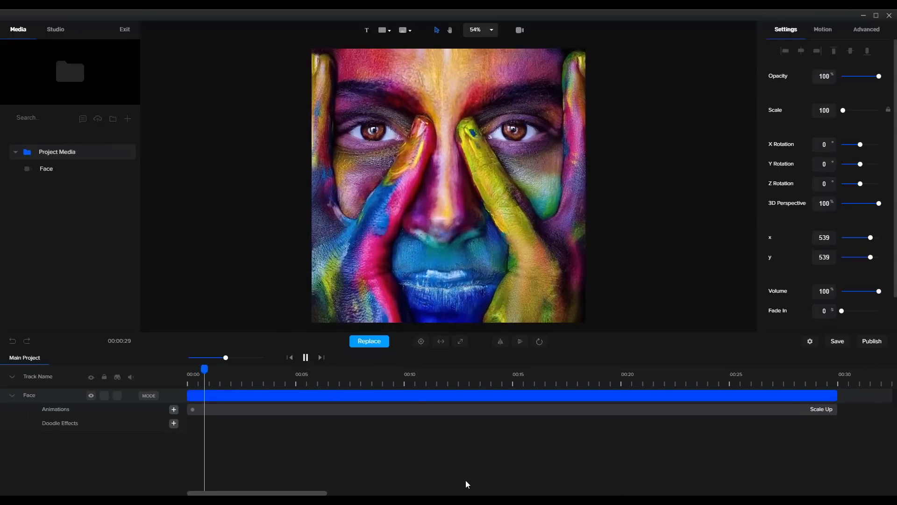
{"action": "left_click", "coordinate": [305, 358]}
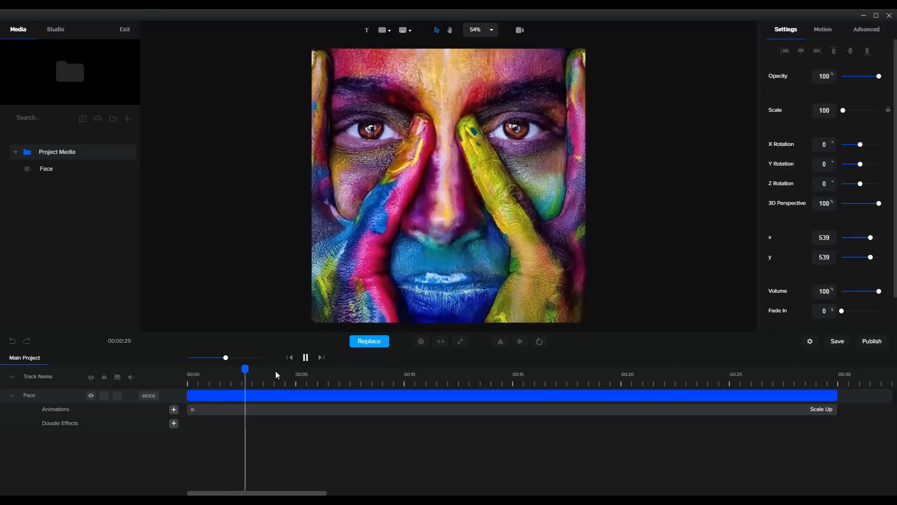
{"action": "left_click_drag", "start_coordinate": [242, 372], "coordinate": [143, 372]}
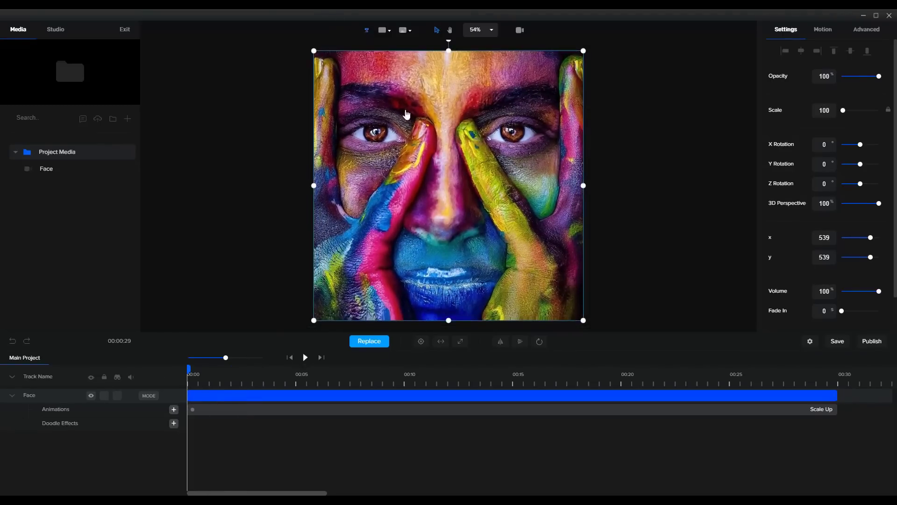
- Add a text layer over the face and select its placeholder wording for replacement
{"action": "left_click", "coordinate": [367, 32]}
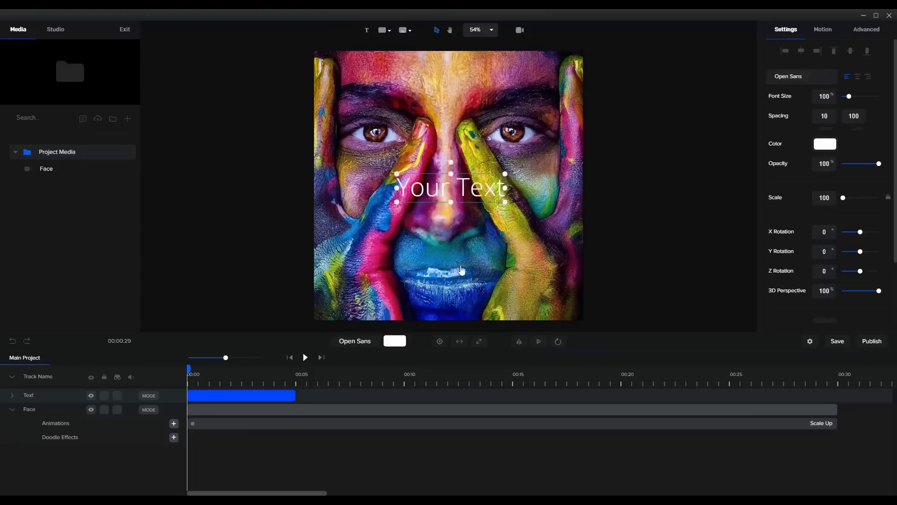
{"action": "double_click", "coordinate": [469, 187]}
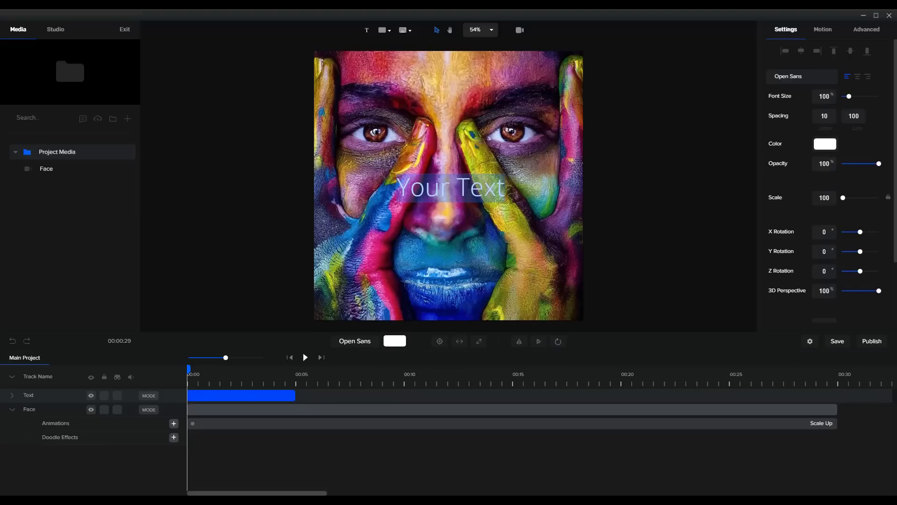
{"action": "type", "text": "H"}
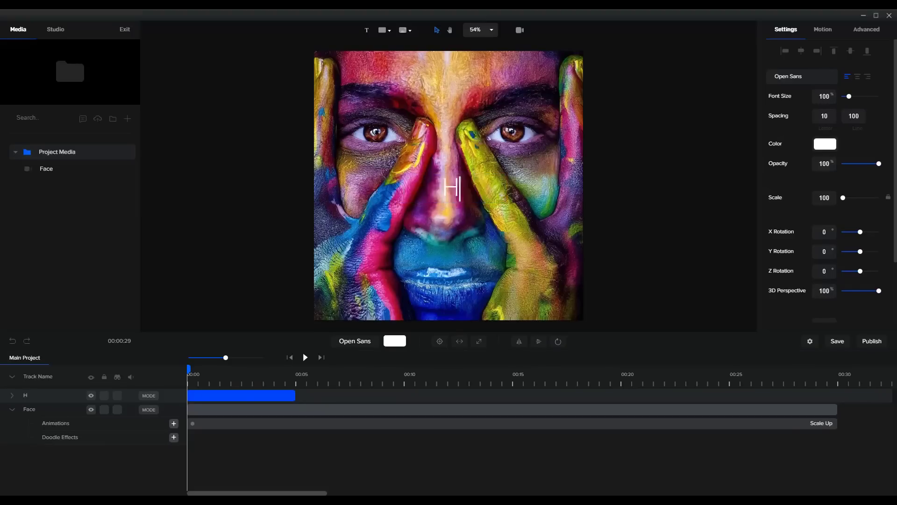
{"action": "type", "text": "ere is m"}
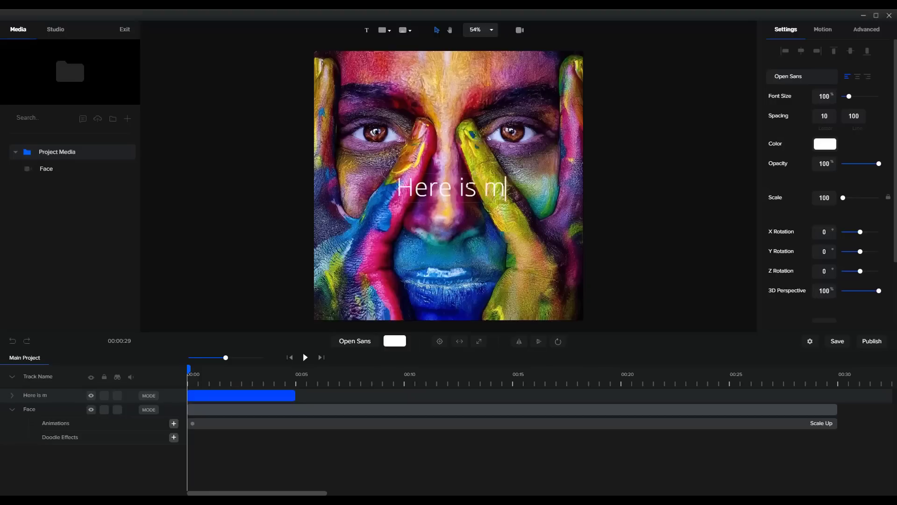
{"action": "type", "text": "y fir"}
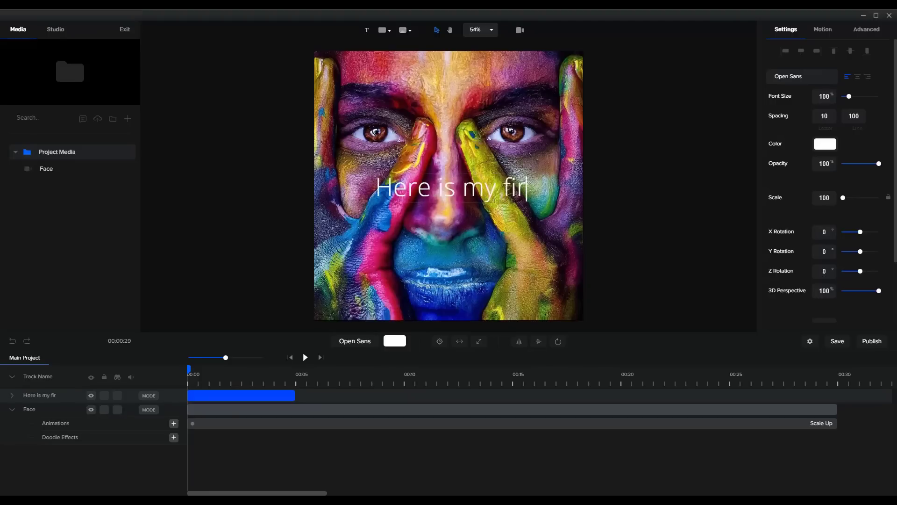
{"action": "key", "text": "BackSpace"}
{"action": "key", "text": "BackSpace"}
{"action": "key", "text": "BackSpace"}
{"action": "key", "text": "BackSpace"}
{"action": "key", "text": "BackSpace"}
{"action": "key", "text": "BackSpace"}
{"action": "key", "text": "BackSpace"}
{"action": "key", "text": "BackSpace"}
{"action": "key", "text": "BackSpace"}
{"action": "key", "text": "BackSpace"}
{"action": "key", "text": "BackSpace"}
{"action": "key", "text": "BackSpace"}
{"action": "key", "text": "BackSpace"}
{"action": "key", "text": "BackSpace"}
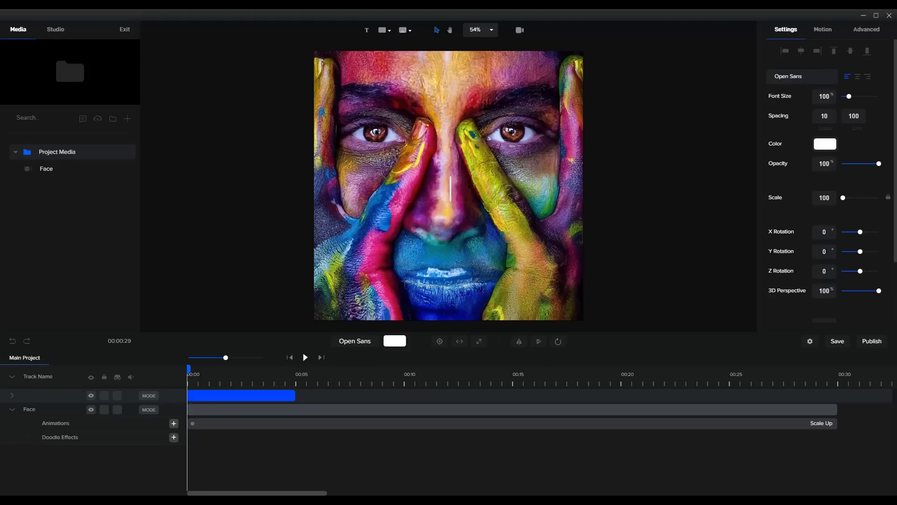
- Enter "HERE IS MY FIRST DIGITAL CREATION" with a line break after FIRST, and center-align the text
{"action": "type", "text": "HERE IS MY "}
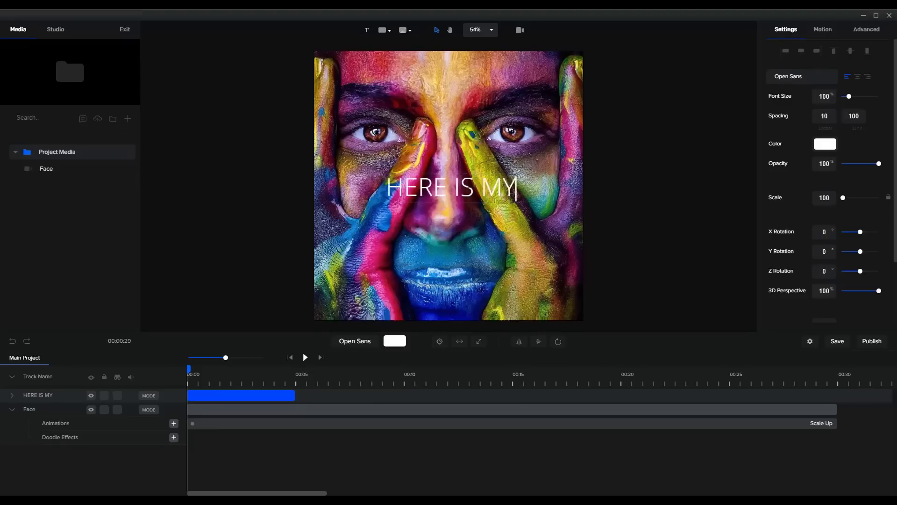
{"action": "type", "text": "FIRST "}
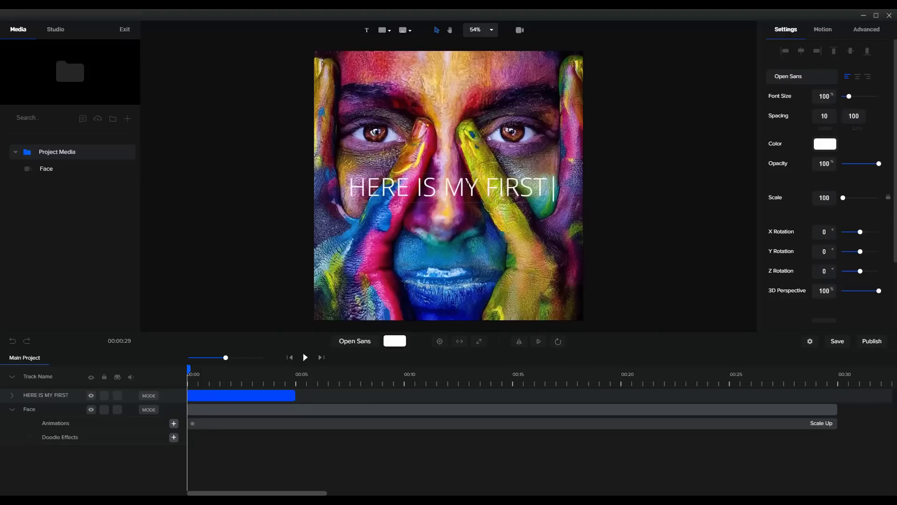
{"action": "type", "text": "DI"}
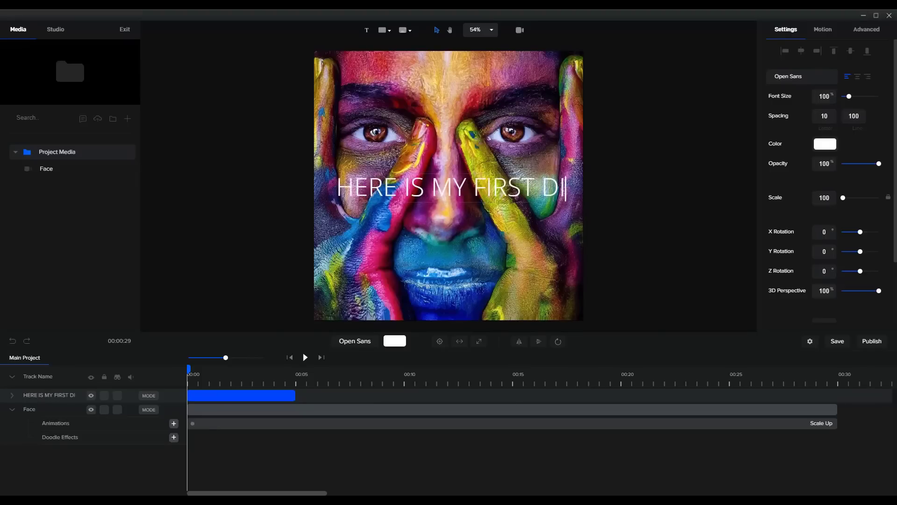
{"action": "type", "text": "GITAL "}
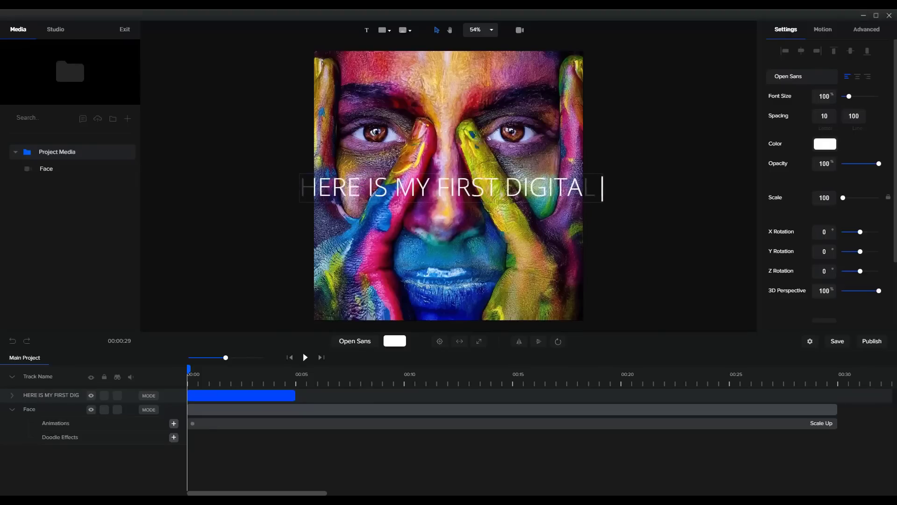
{"action": "type", "text": "CREATION"}
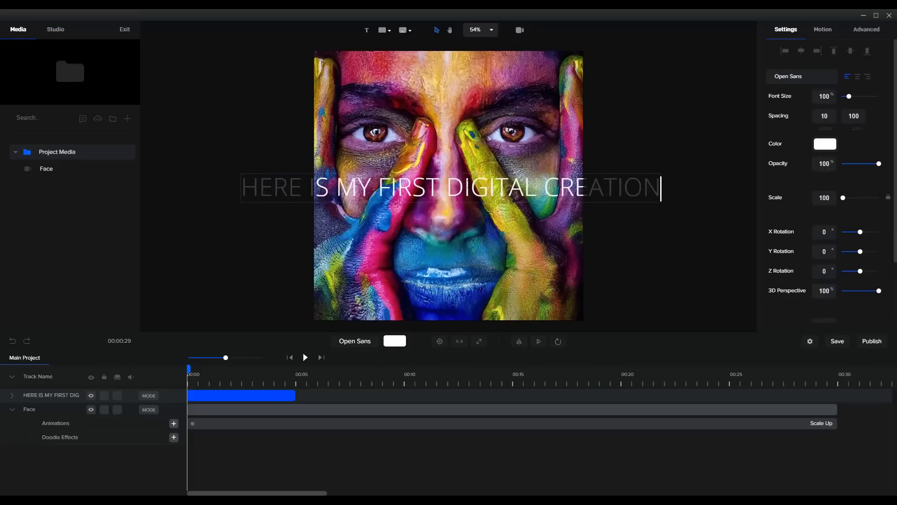
{"action": "left_click", "coordinate": [444, 188]}
{"action": "key", "text": "BackSpace"}
{"action": "key", "text": "Return"}
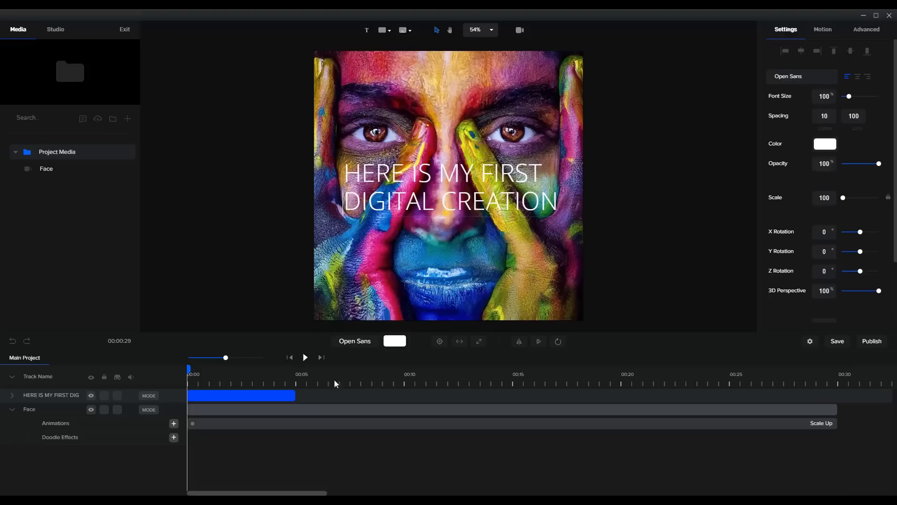
{"action": "left_click", "coordinate": [859, 78]}
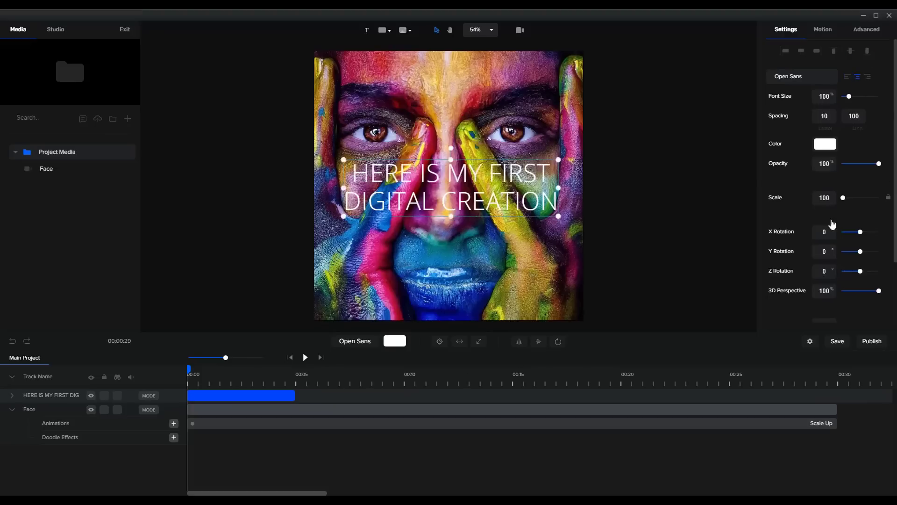
- Change the title's font to Carino in the Bold weight
{"action": "left_click", "coordinate": [815, 78]}
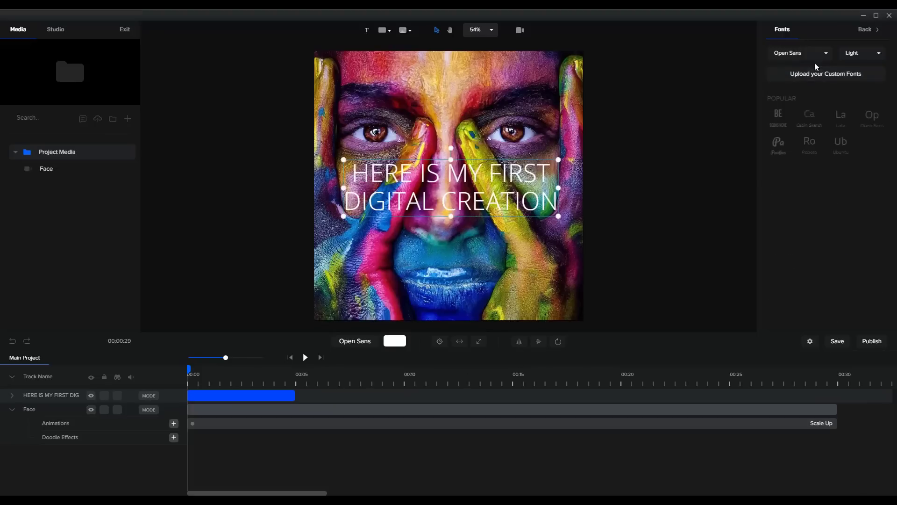
{"action": "left_click", "coordinate": [799, 58]}
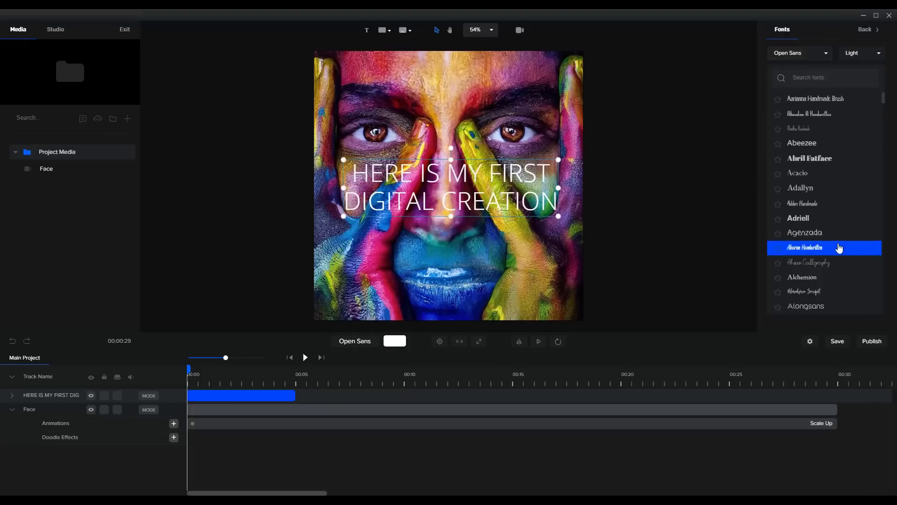
{"action": "scroll", "coordinate": [851, 252], "scroll_direction": "down", "scroll_amount": 10}
{"action": "scroll", "coordinate": [851, 261], "scroll_direction": "down", "scroll_amount": 5}
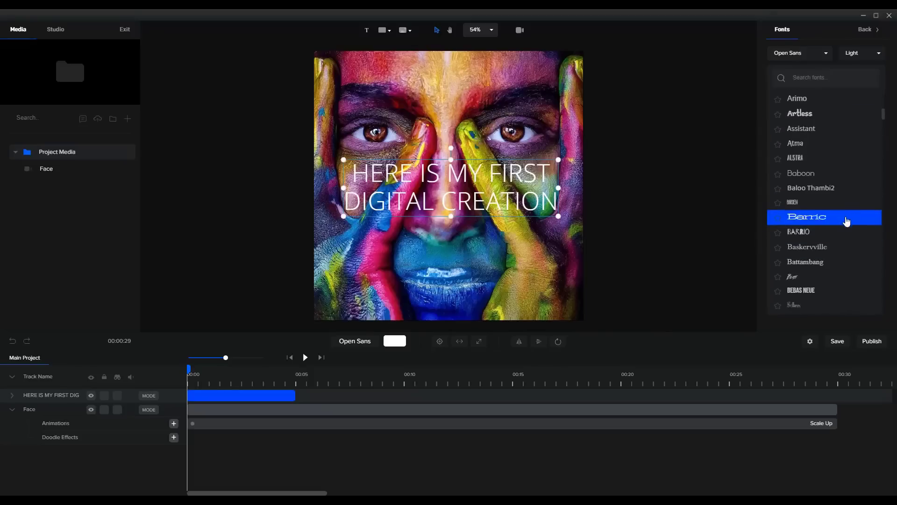
{"action": "scroll", "coordinate": [843, 262], "scroll_direction": "down", "scroll_amount": 3}
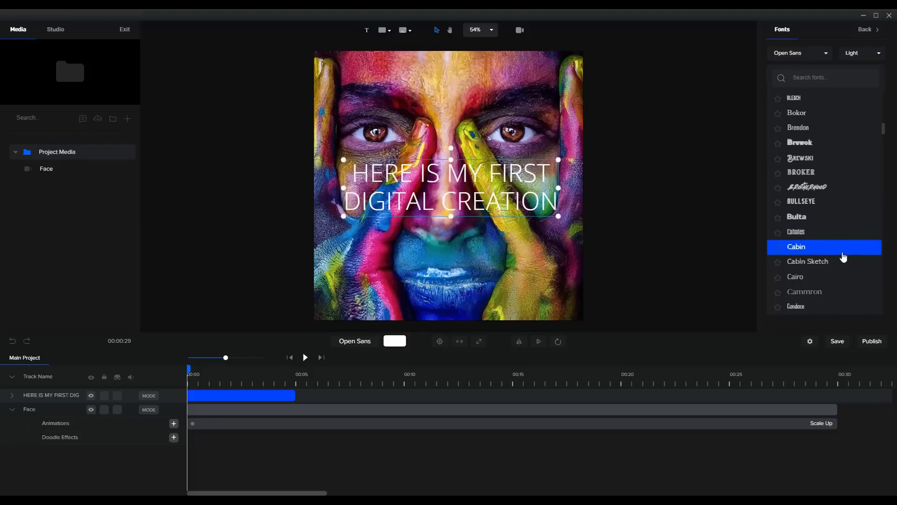
{"action": "scroll", "coordinate": [842, 257], "scroll_direction": "down", "scroll_amount": 1}
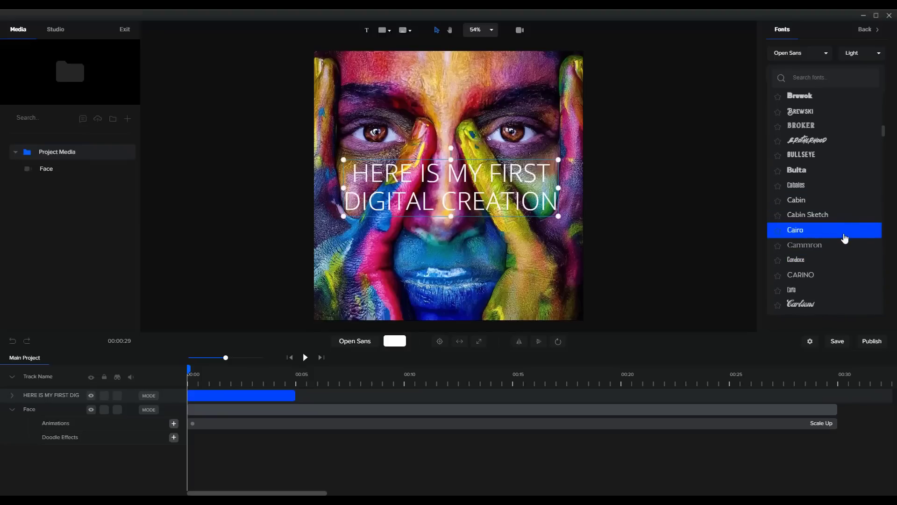
{"action": "left_click", "coordinate": [813, 279]}
{"action": "left_click", "coordinate": [868, 55]}
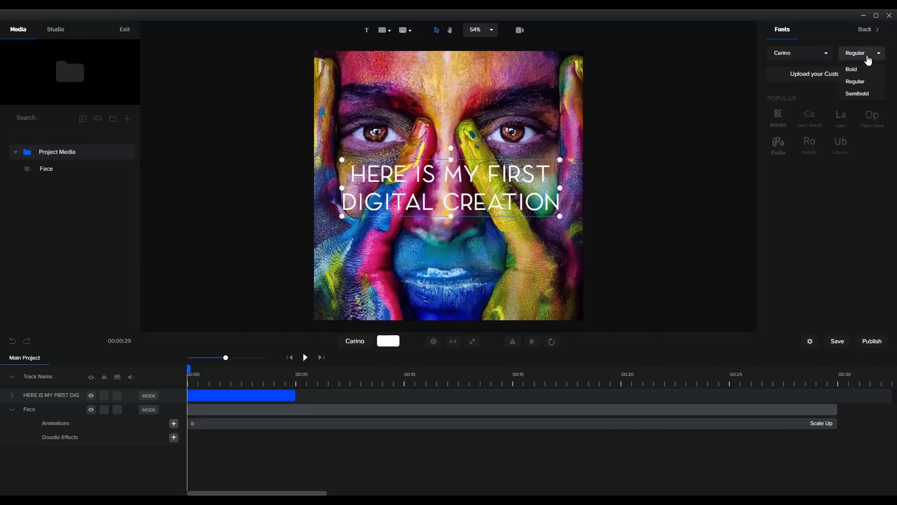
{"action": "left_click", "coordinate": [865, 70]}
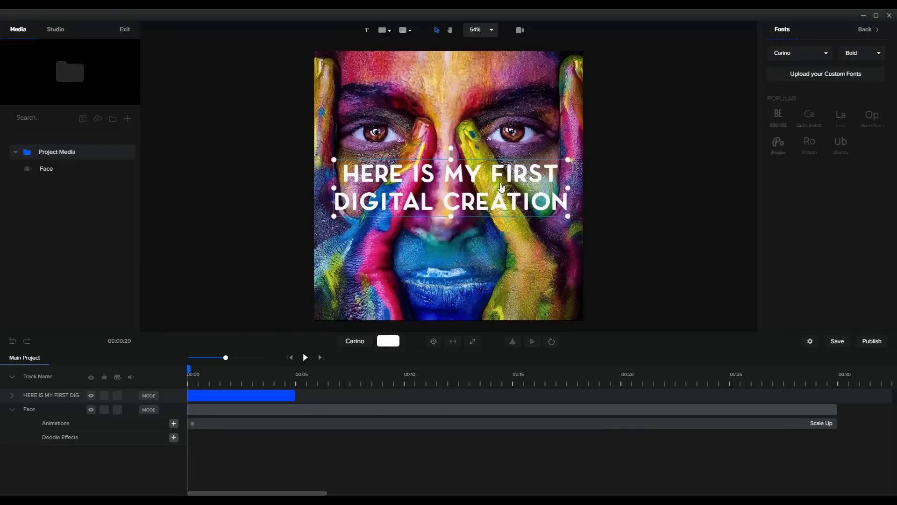
- Move the title down over the mouth and extend its clip to about 30 seconds to match the Face clip
{"action": "left_click_drag", "start_coordinate": [498, 177], "coordinate": [497, 262]}
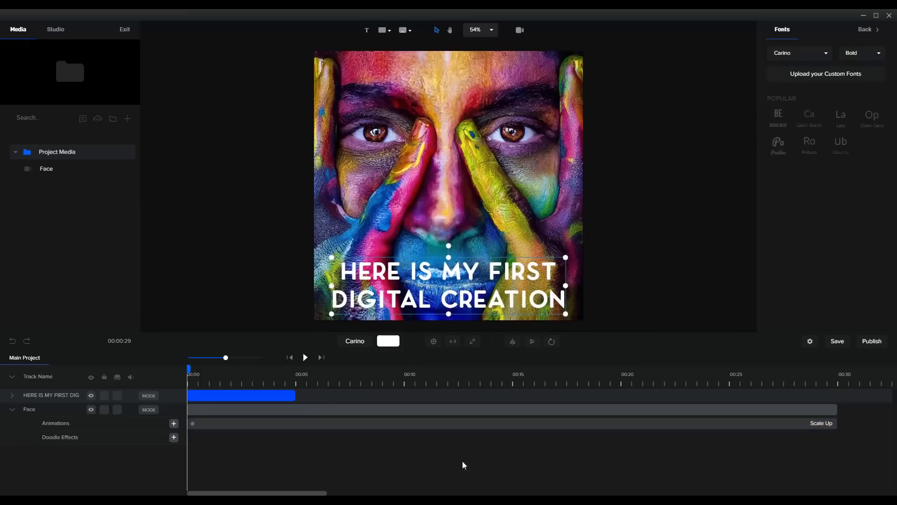
{"action": "left_click_drag", "start_coordinate": [294, 396], "coordinate": [837, 394]}
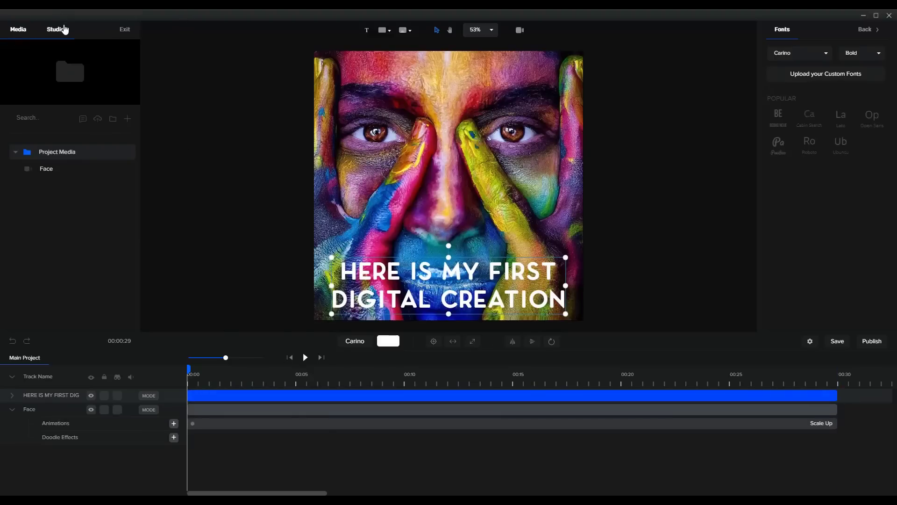
- Import the stock audio track "Driving ambition" and add it to the timeline from the start
{"action": "left_click", "coordinate": [97, 119]}
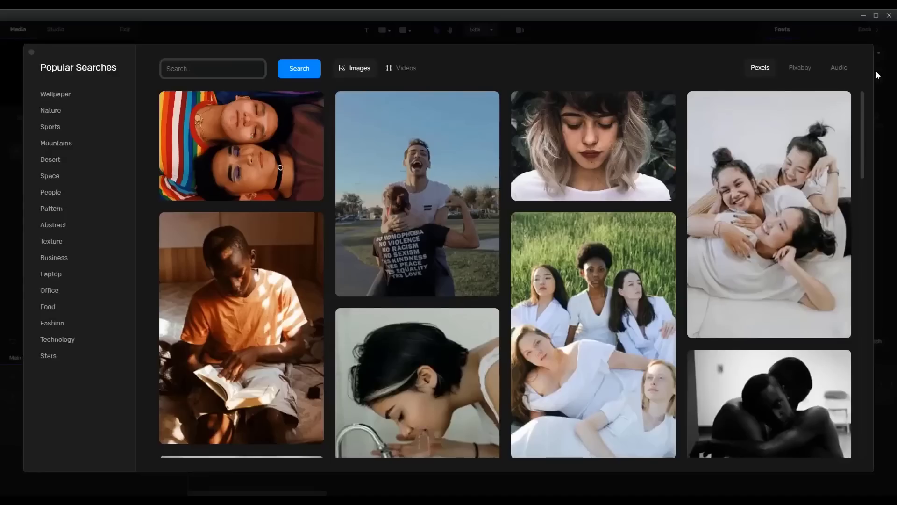
{"action": "left_click", "coordinate": [840, 70]}
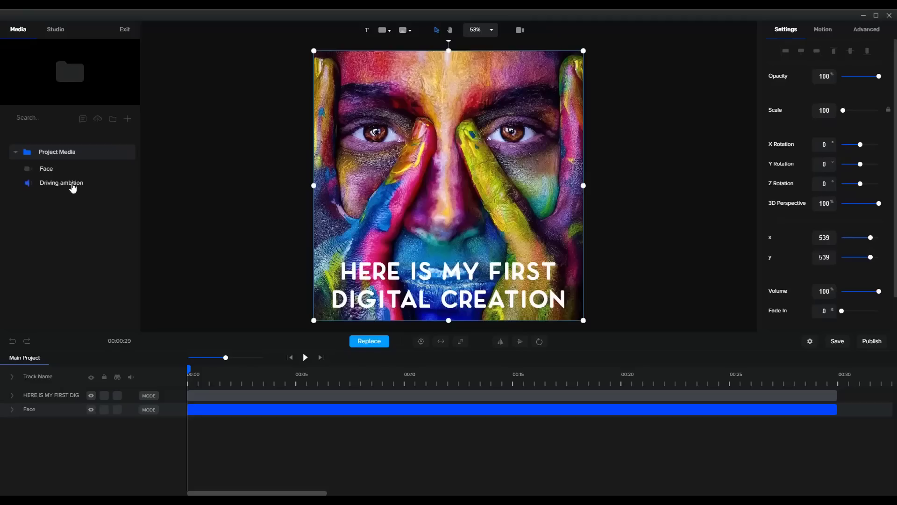
{"action": "left_click_drag", "start_coordinate": [72, 186], "coordinate": [327, 440]}
{"action": "left_click_drag", "start_coordinate": [56, 186], "coordinate": [394, 351]}
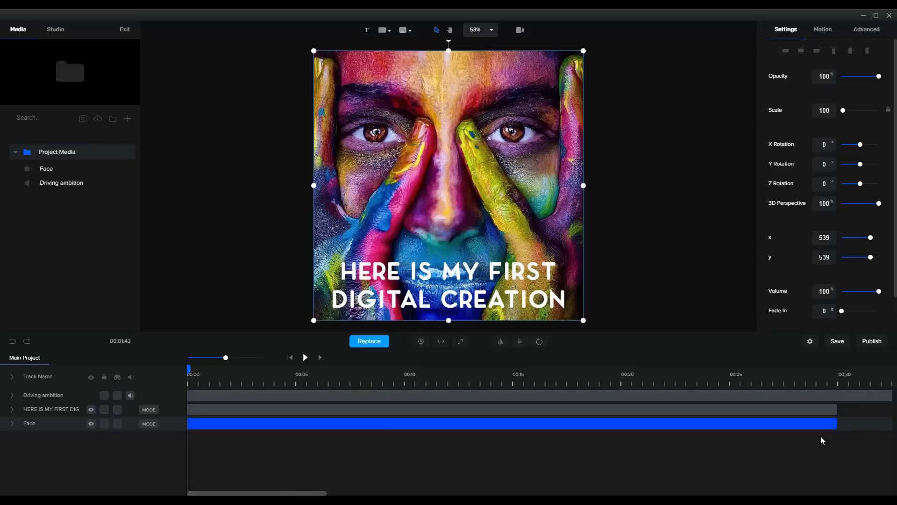
- Place the Driving ambition track below Face, trim its end to about 30 seconds, and return the playhead to the start
{"action": "left_click", "coordinate": [295, 422]}
{"action": "left_click_drag", "start_coordinate": [52, 393], "coordinate": [74, 427]}
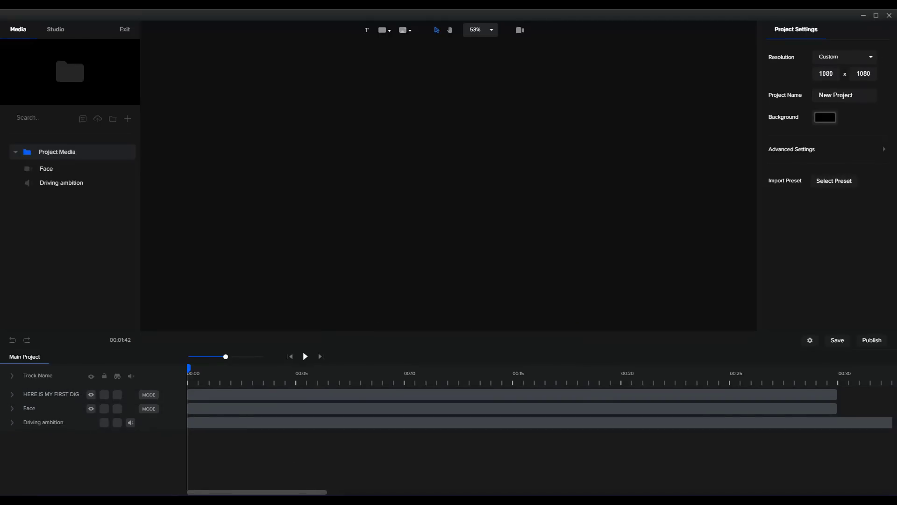
{"action": "left_click_drag", "start_coordinate": [323, 492], "coordinate": [426, 493]}
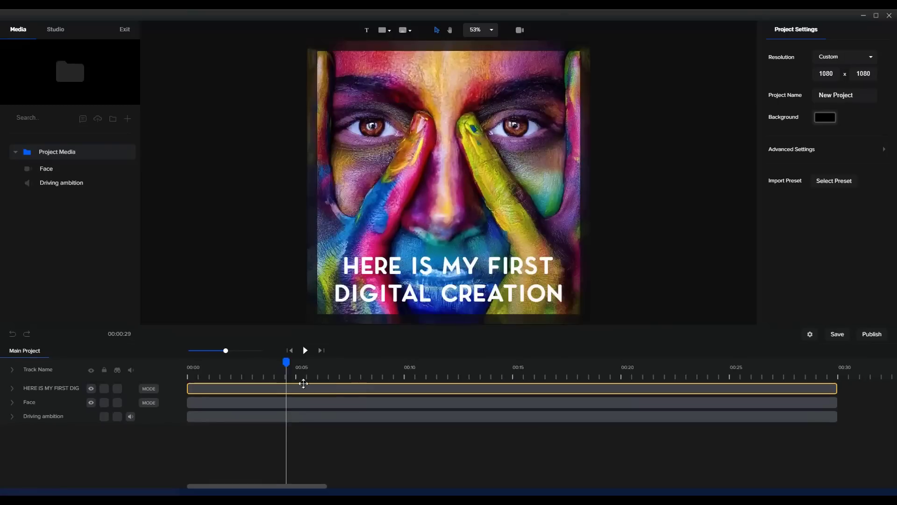
{"action": "left_click_drag", "start_coordinate": [286, 362], "coordinate": [92, 370]}
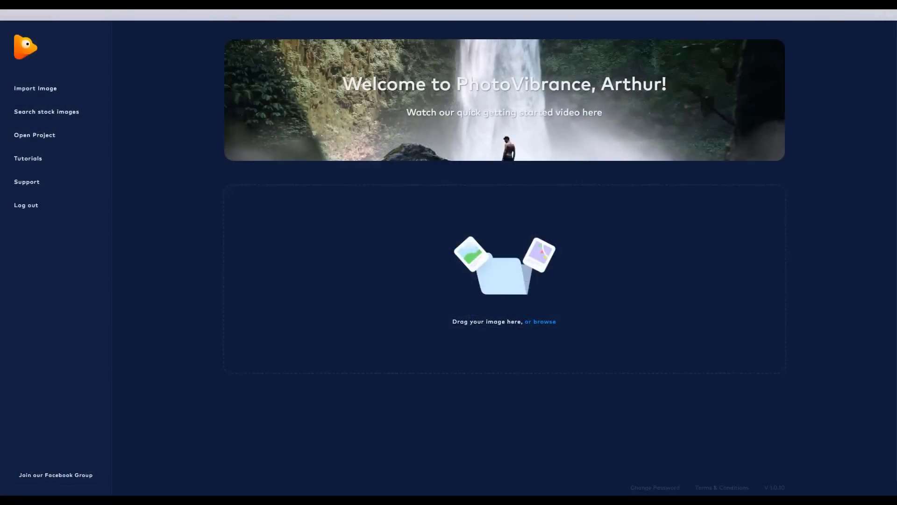
- In PhotoVibrance, search the Pixabay stock images for "HOUSE" and use the photo of the house with two garage doors at dusk
{"action": "left_click", "coordinate": [66, 116]}
{"action": "mouse_move", "coordinate": [546, 136]}
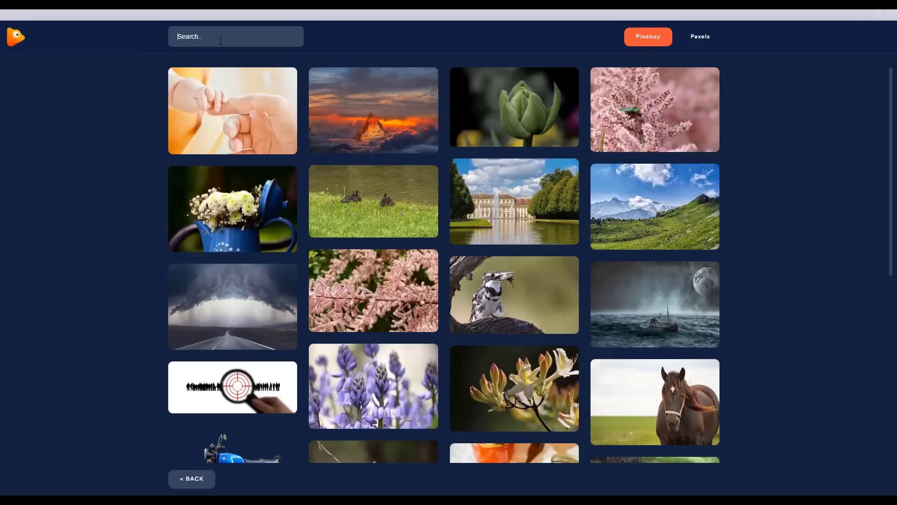
{"action": "type", "text": "HOUSE"}
{"action": "key", "text": "Return"}
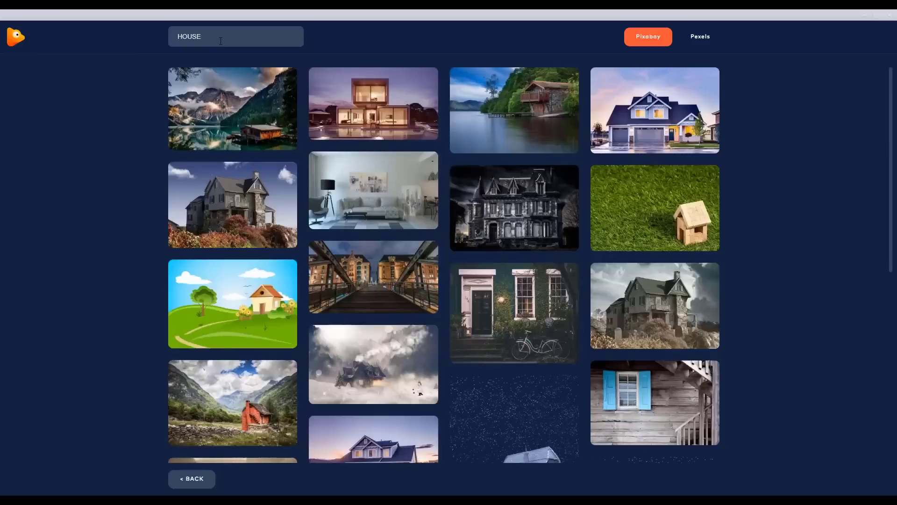
{"action": "mouse_move", "coordinate": [710, 123]}
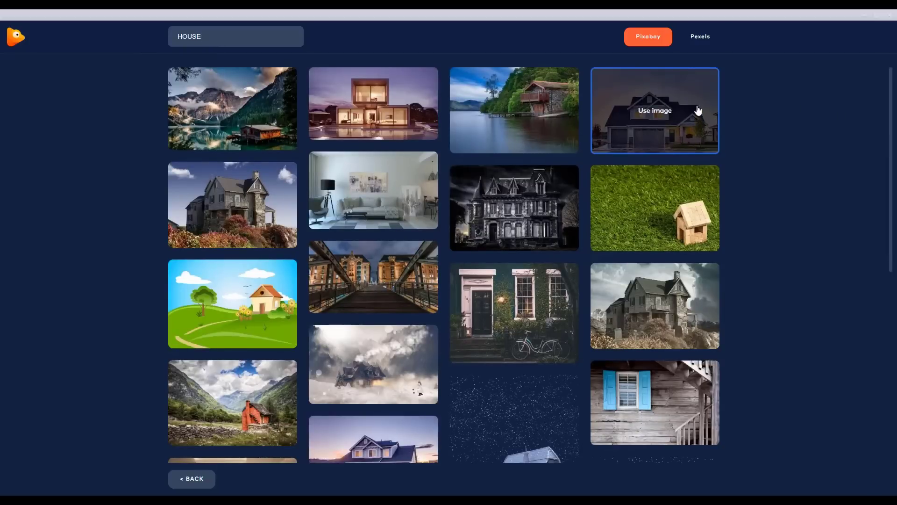
{"action": "left_click", "coordinate": [697, 110]}
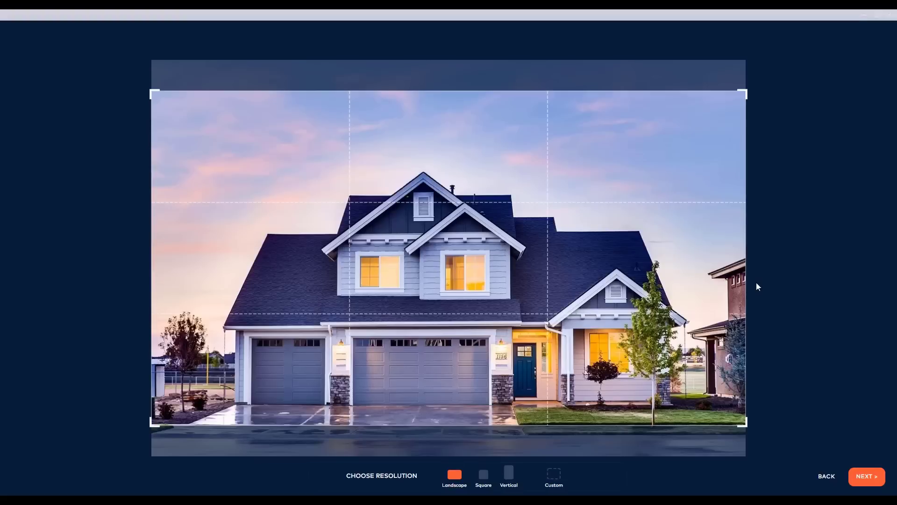
- Compare the square and vertical crops, choose the Landscape resolution, and continue to the editor
{"action": "left_click", "coordinate": [484, 475]}
{"action": "left_click", "coordinate": [508, 474]}
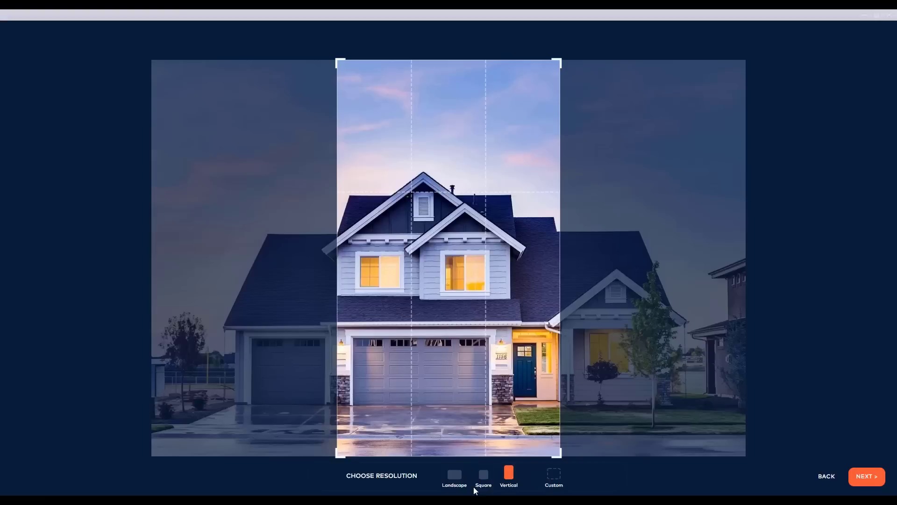
{"action": "left_click", "coordinate": [454, 479]}
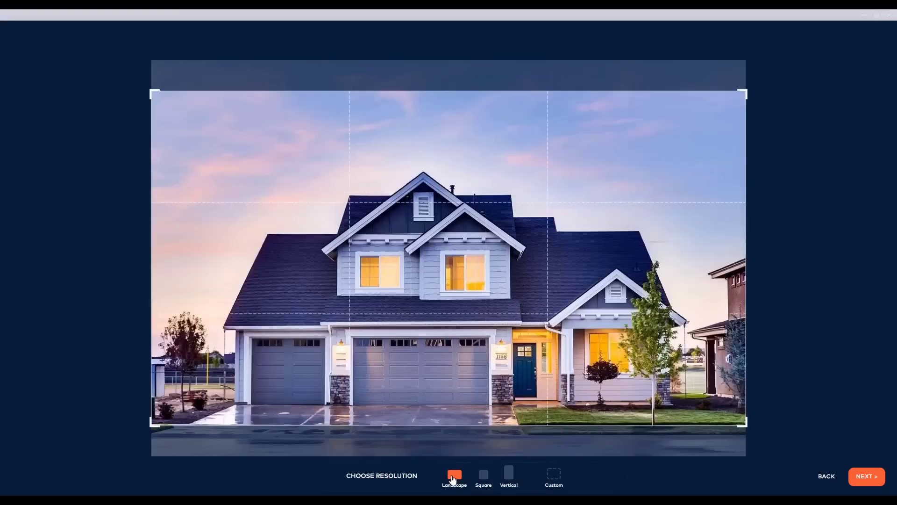
{"action": "left_click", "coordinate": [867, 476]}
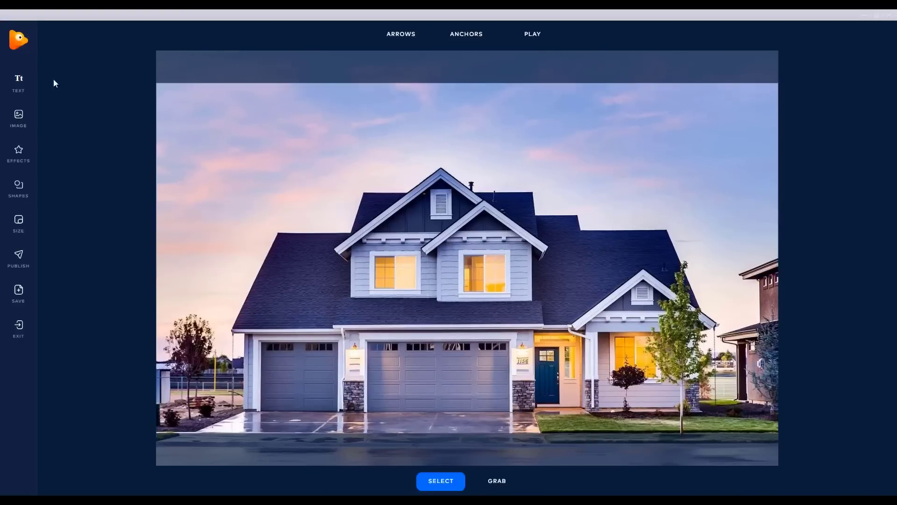
- Browse the overlays and animated skies, and place the sky with peach-colored clouds over the house photo
{"action": "left_click", "coordinate": [19, 153]}
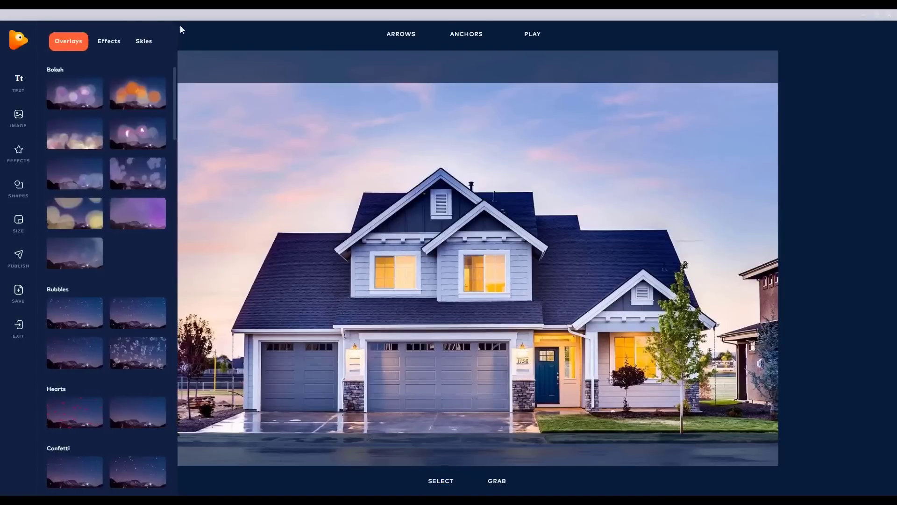
{"action": "left_click", "coordinate": [72, 44]}
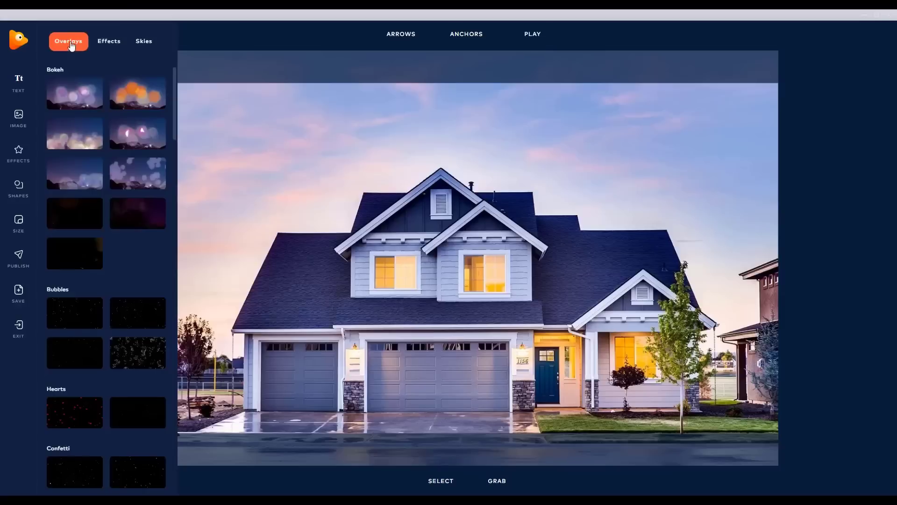
{"action": "left_click", "coordinate": [148, 43]}
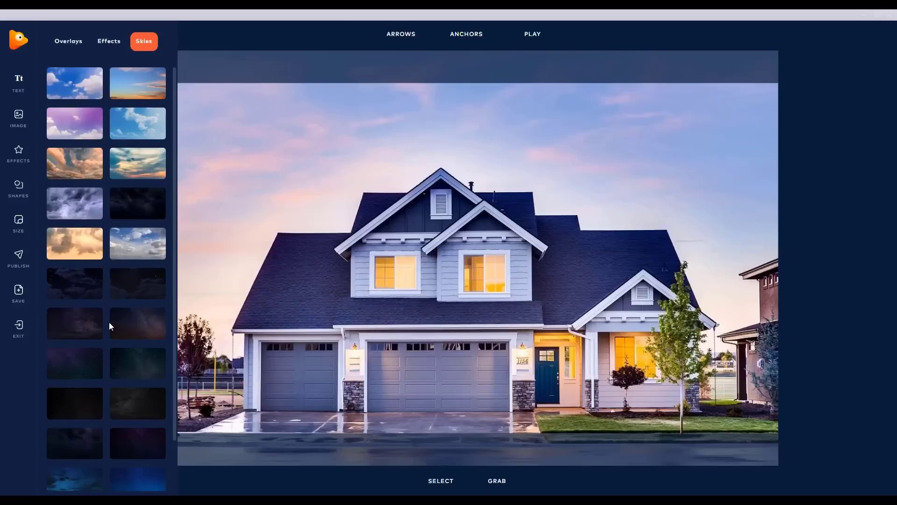
{"action": "scroll", "coordinate": [112, 325], "scroll_direction": "down", "scroll_amount": 1}
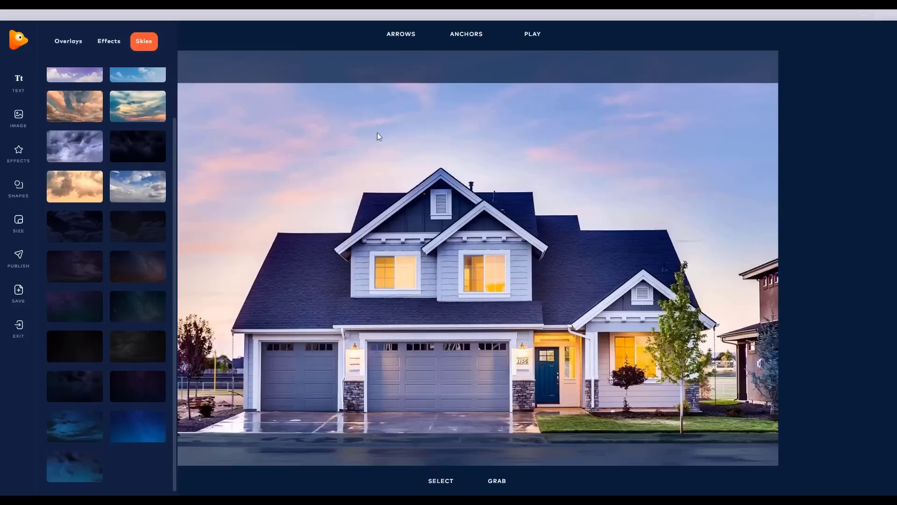
{"action": "scroll", "coordinate": [109, 224], "scroll_direction": "up", "scroll_amount": 2}
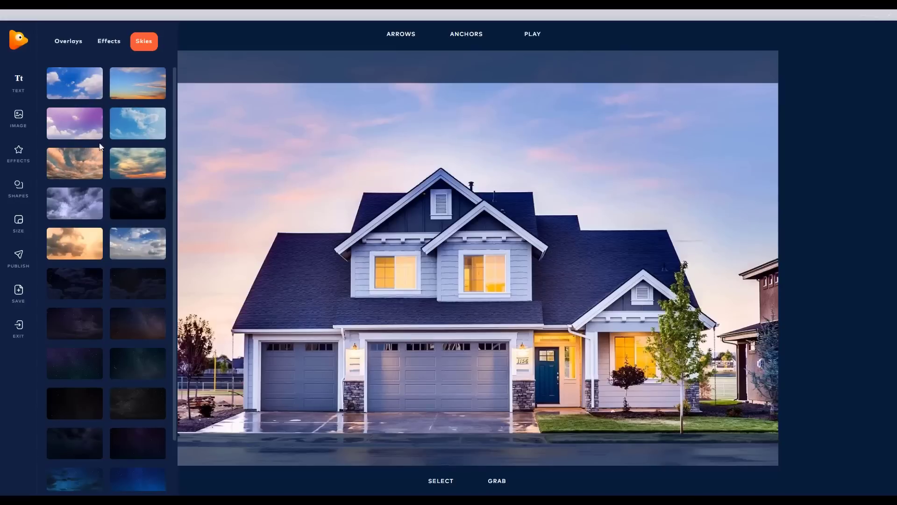
{"action": "left_click_drag", "start_coordinate": [91, 159], "coordinate": [180, 182]}
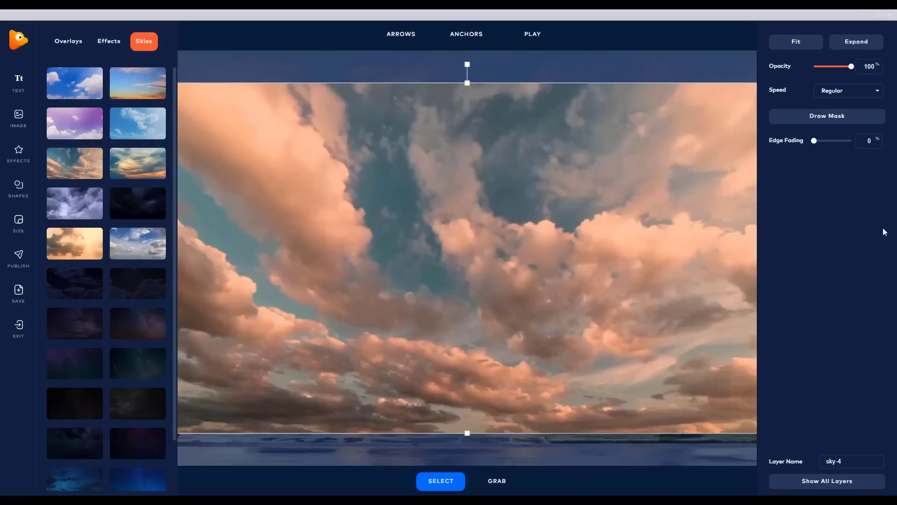
- Draw a mask for the sky layer over the area above the house, enlarging the pencil size from 30 to 90
{"action": "left_click", "coordinate": [844, 118]}
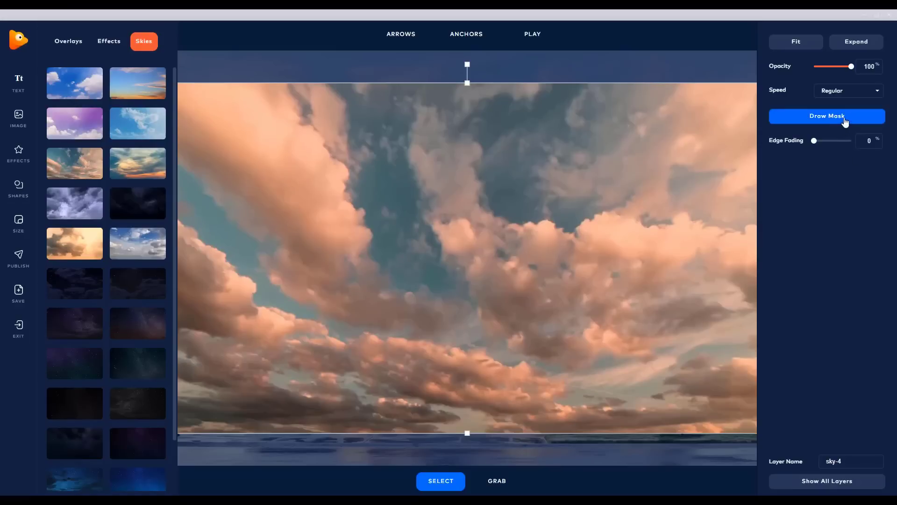
{"action": "left_click", "coordinate": [846, 119]}
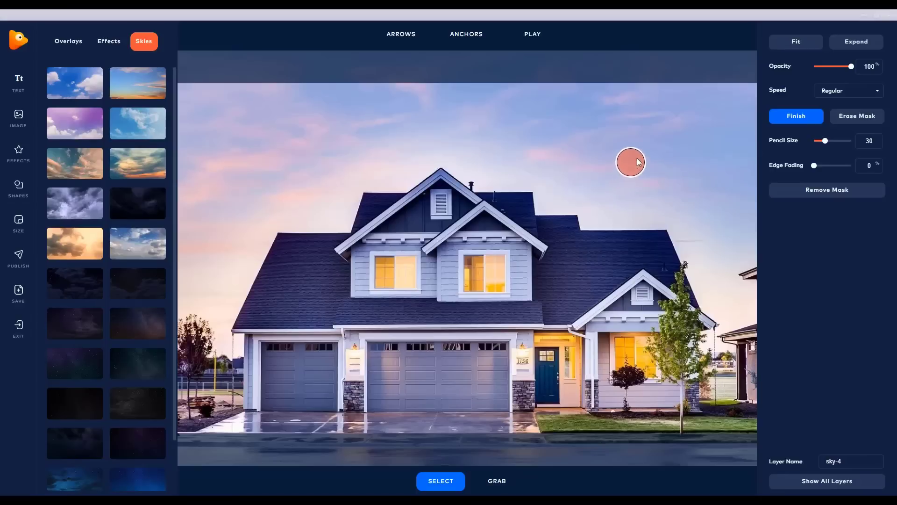
{"action": "mouse_move", "coordinate": [650, 136]}
{"action": "left_mouse_down"}
{"action": "mouse_move", "coordinate": [151, 97]}
{"action": "mouse_move", "coordinate": [244, 82]}
{"action": "mouse_move", "coordinate": [744, 95]}
{"action": "mouse_move", "coordinate": [233, 97]}
{"action": "mouse_move", "coordinate": [150, 131]}
{"action": "mouse_move", "coordinate": [229, 107]}
{"action": "mouse_move", "coordinate": [154, 140]}
{"action": "mouse_move", "coordinate": [197, 130]}
{"action": "mouse_move", "coordinate": [173, 170]}
{"action": "mouse_move", "coordinate": [376, 119]}
{"action": "mouse_move", "coordinate": [553, 140]}
{"action": "mouse_move", "coordinate": [703, 136]}
{"action": "mouse_move", "coordinate": [537, 131]}
{"action": "mouse_move", "coordinate": [482, 113]}
{"action": "mouse_move", "coordinate": [571, 112]}
{"action": "mouse_move", "coordinate": [437, 100]}
{"action": "mouse_move", "coordinate": [520, 101]}
{"action": "mouse_move", "coordinate": [645, 155]}
{"action": "left_mouse_up"}
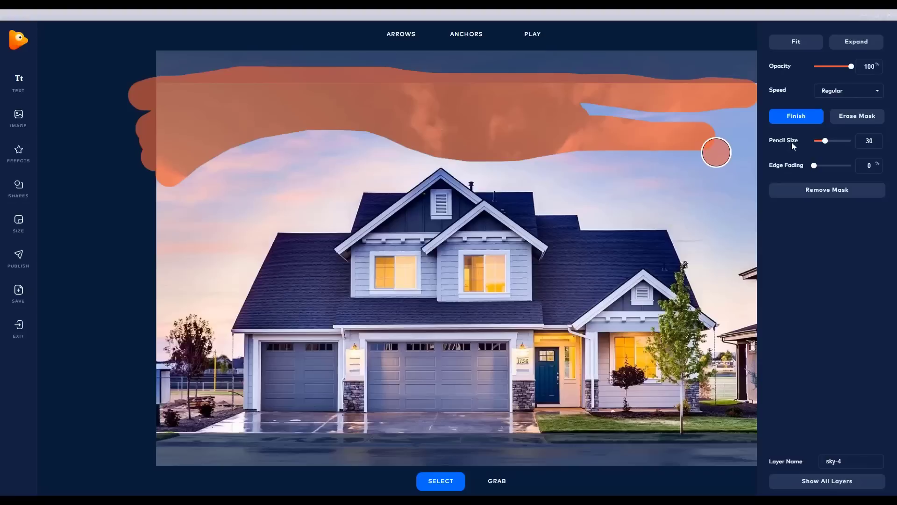
{"action": "left_click_drag", "start_coordinate": [826, 141], "coordinate": [849, 139]}
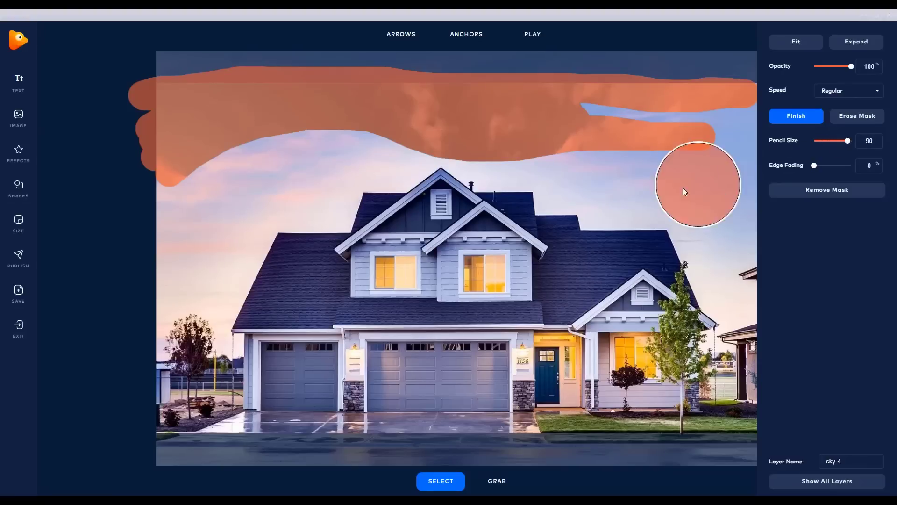
{"action": "mouse_move", "coordinate": [684, 180]}
{"action": "left_mouse_down"}
{"action": "mouse_move", "coordinate": [683, 154]}
{"action": "mouse_move", "coordinate": [733, 112]}
{"action": "mouse_move", "coordinate": [745, 166]}
{"action": "mouse_move", "coordinate": [720, 158]}
{"action": "mouse_move", "coordinate": [719, 171]}
{"action": "mouse_move", "coordinate": [692, 139]}
{"action": "mouse_move", "coordinate": [434, 111]}
{"action": "mouse_move", "coordinate": [308, 169]}
{"action": "mouse_move", "coordinate": [280, 194]}
{"action": "mouse_move", "coordinate": [266, 256]}
{"action": "mouse_move", "coordinate": [285, 216]}
{"action": "mouse_move", "coordinate": [284, 269]}
{"action": "mouse_move", "coordinate": [330, 187]}
{"action": "mouse_move", "coordinate": [387, 171]}
{"action": "mouse_move", "coordinate": [399, 153]}
{"action": "mouse_move", "coordinate": [460, 127]}
{"action": "mouse_move", "coordinate": [526, 125]}
{"action": "mouse_move", "coordinate": [540, 139]}
{"action": "mouse_move", "coordinate": [579, 143]}
{"action": "mouse_move", "coordinate": [642, 178]}
{"action": "mouse_move", "coordinate": [716, 194]}
{"action": "mouse_move", "coordinate": [723, 219]}
{"action": "mouse_move", "coordinate": [847, 140]}
{"action": "mouse_move", "coordinate": [823, 142]}
{"action": "left_mouse_up"}
- Extend the sky mask at pencil size 24 down toward the neighboring house, and erase the overspill from the right-hand roof
{"action": "scroll", "coordinate": [718, 168], "scroll_direction": "down", "scroll_amount": 2}
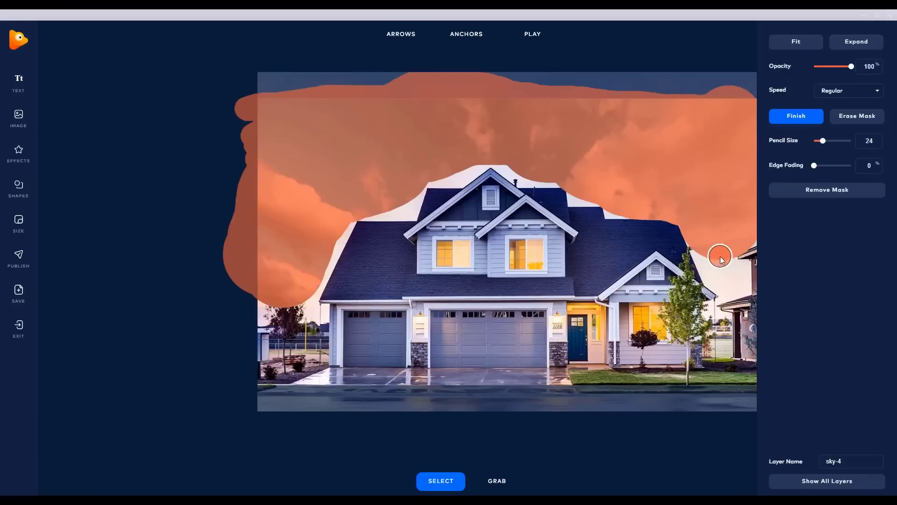
{"action": "mouse_move", "coordinate": [722, 271]}
{"action": "left_mouse_down"}
{"action": "mouse_move", "coordinate": [709, 251]}
{"action": "mouse_move", "coordinate": [731, 290]}
{"action": "mouse_move", "coordinate": [745, 237]}
{"action": "mouse_move", "coordinate": [667, 240]}
{"action": "mouse_move", "coordinate": [637, 203]}
{"action": "mouse_move", "coordinate": [708, 213]}
{"action": "left_mouse_up"}
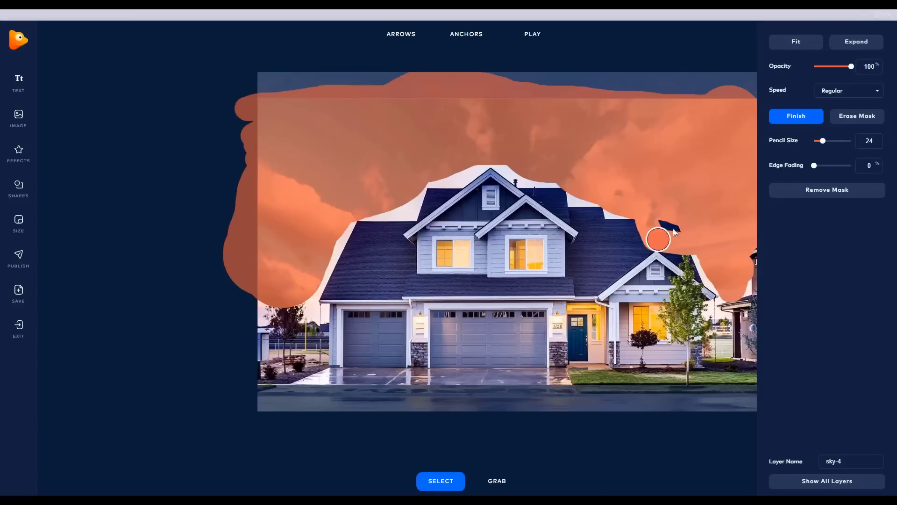
{"action": "left_click", "coordinate": [873, 119]}
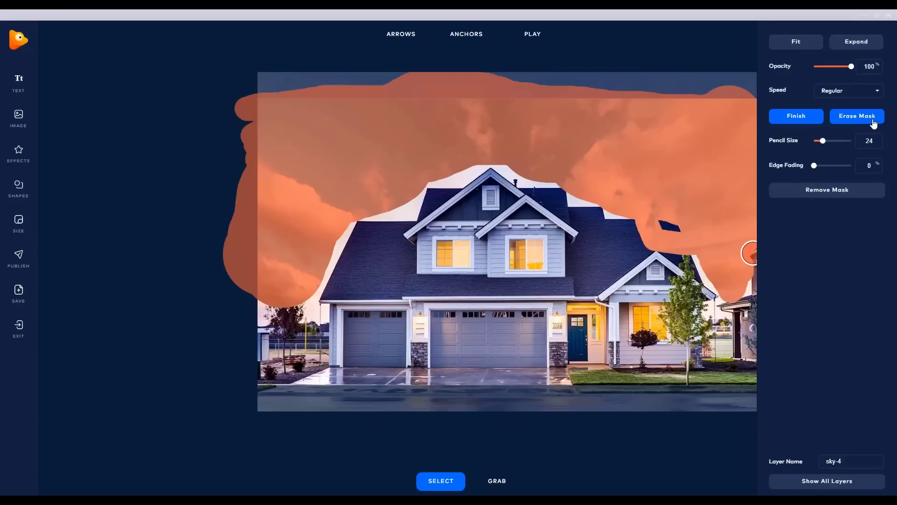
{"action": "left_click", "coordinate": [874, 122]}
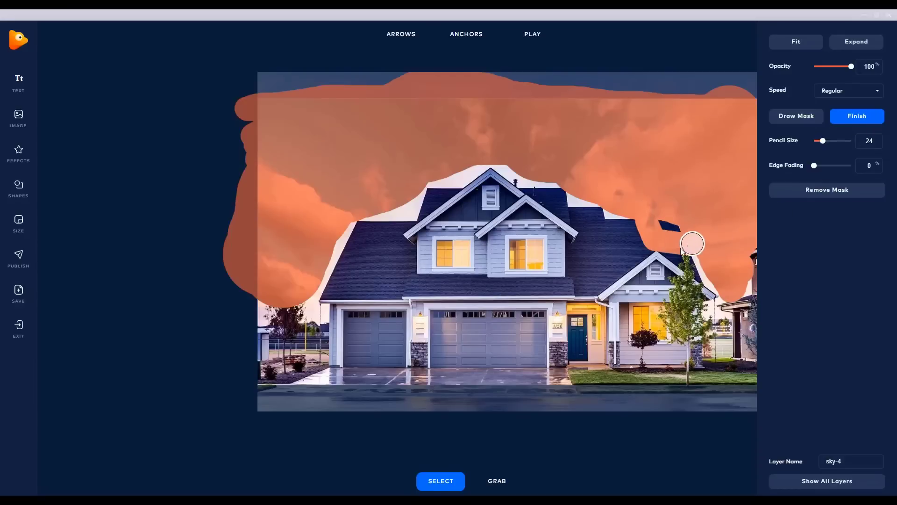
{"action": "mouse_move", "coordinate": [641, 243]}
{"action": "left_mouse_down"}
{"action": "mouse_move", "coordinate": [662, 230]}
{"action": "mouse_move", "coordinate": [633, 228]}
{"action": "mouse_move", "coordinate": [669, 228]}
{"action": "mouse_move", "coordinate": [683, 268]}
{"action": "mouse_move", "coordinate": [650, 240]}
{"action": "left_mouse_up"}
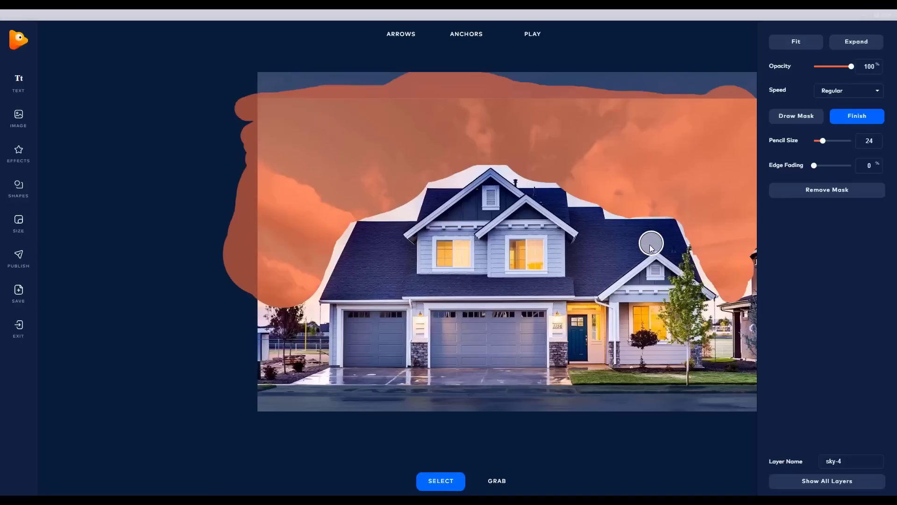
- Draw more of the sky mask above the small tree beside the left garage and along the house's upper roofline
{"action": "left_click", "coordinate": [793, 122]}
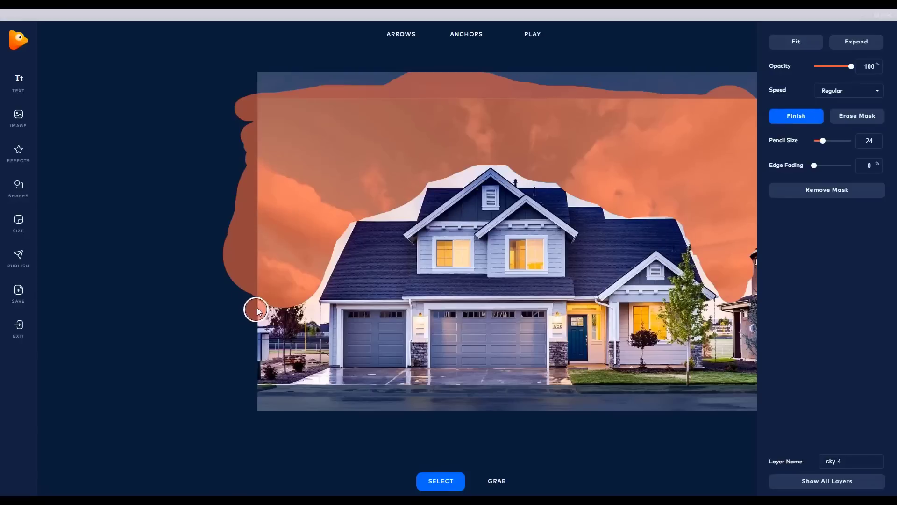
{"action": "mouse_move", "coordinate": [264, 314]}
{"action": "left_mouse_down"}
{"action": "mouse_move", "coordinate": [292, 306]}
{"action": "mouse_move", "coordinate": [311, 315]}
{"action": "left_mouse_up"}
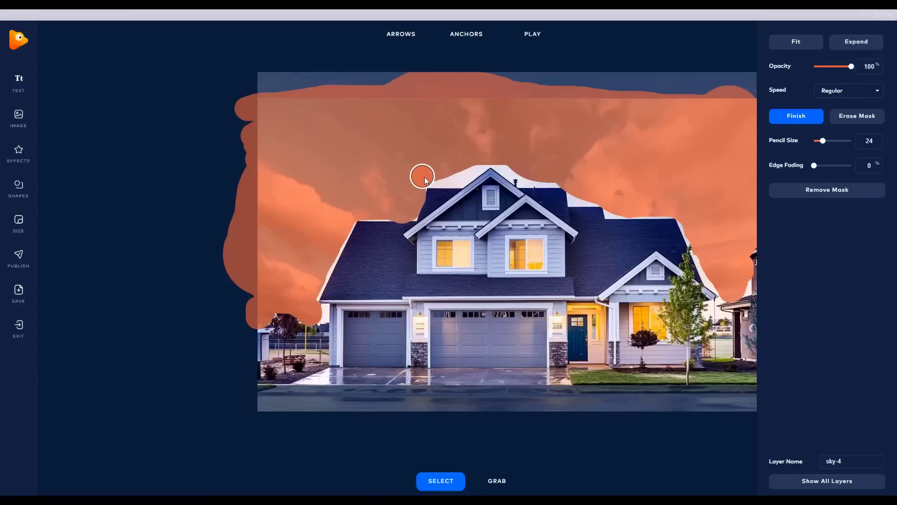
{"action": "mouse_move", "coordinate": [426, 179]}
{"action": "left_mouse_down"}
{"action": "mouse_move", "coordinate": [503, 161]}
{"action": "mouse_move", "coordinate": [563, 177]}
{"action": "mouse_move", "coordinate": [576, 195]}
{"action": "mouse_move", "coordinate": [616, 209]}
{"action": "mouse_move", "coordinate": [683, 218]}
{"action": "left_mouse_up"}
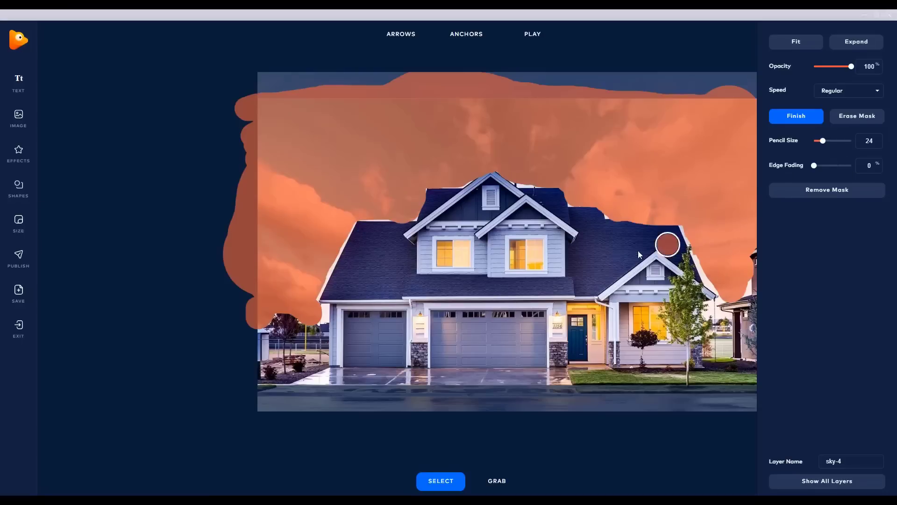
- Reduce the pencil size to 9, fill the mask gap along the left roof slope, and erase the overspill on its ridge
{"action": "scroll", "coordinate": [291, 274], "scroll_direction": "up", "scroll_amount": 1}
{"action": "scroll", "coordinate": [292, 273], "scroll_direction": "up", "scroll_amount": 5}
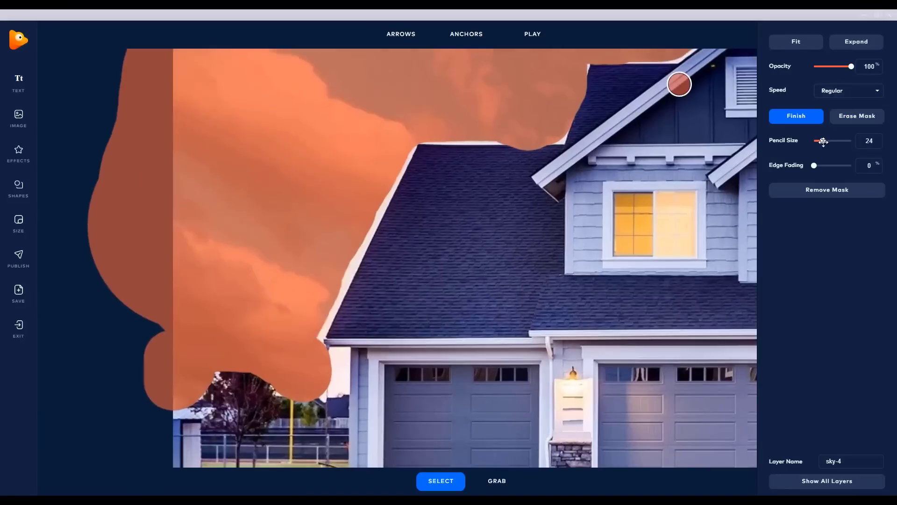
{"action": "left_click_drag", "start_coordinate": [822, 141], "coordinate": [817, 141]}
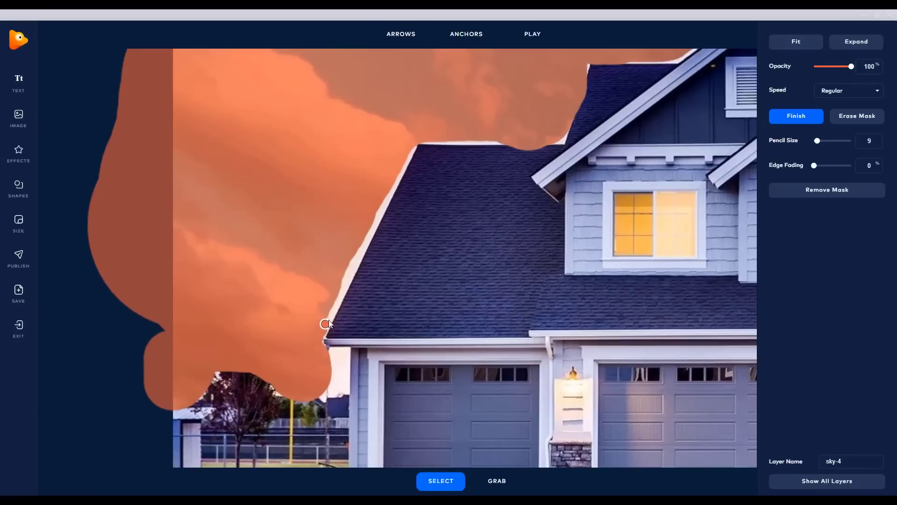
{"action": "left_click_drag", "start_coordinate": [326, 324], "coordinate": [336, 299]}
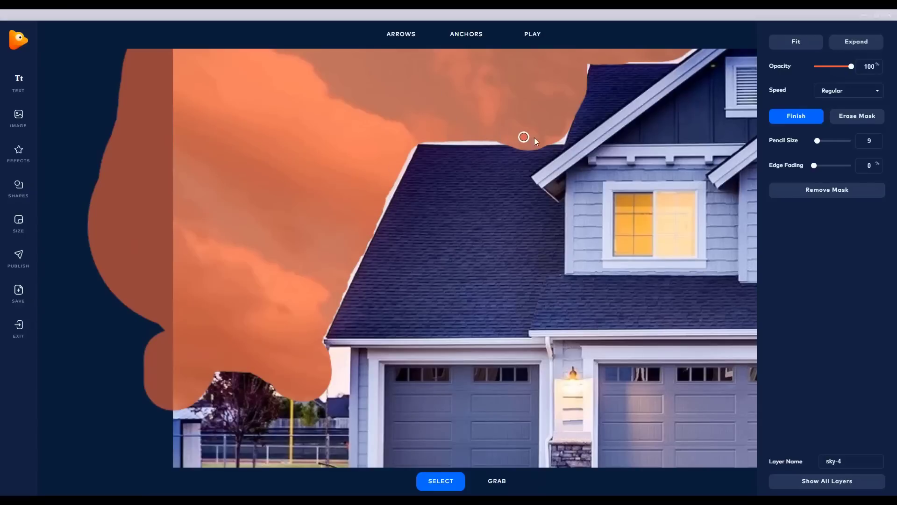
{"action": "left_click", "coordinate": [860, 116]}
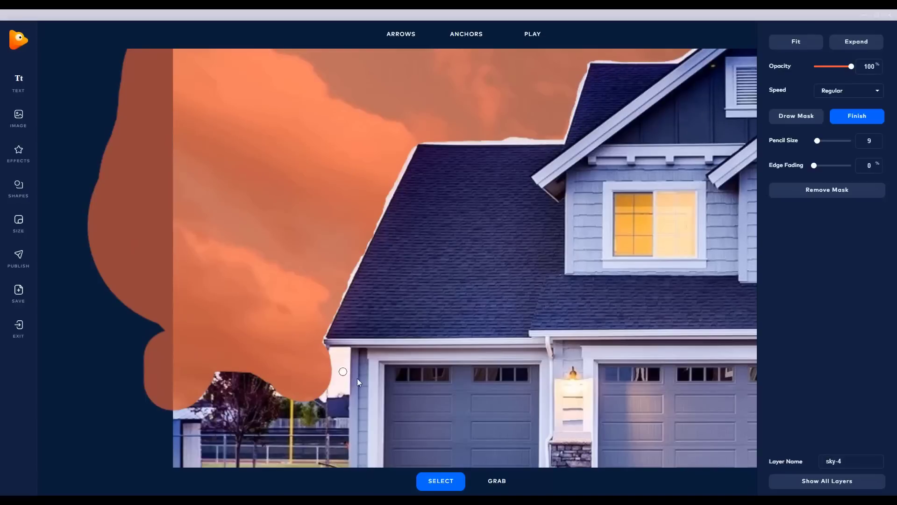
- Fill the sky mask beside the left garage wall, and erase the mask from the small dark-leaved tree
{"action": "left_click", "coordinate": [805, 118]}
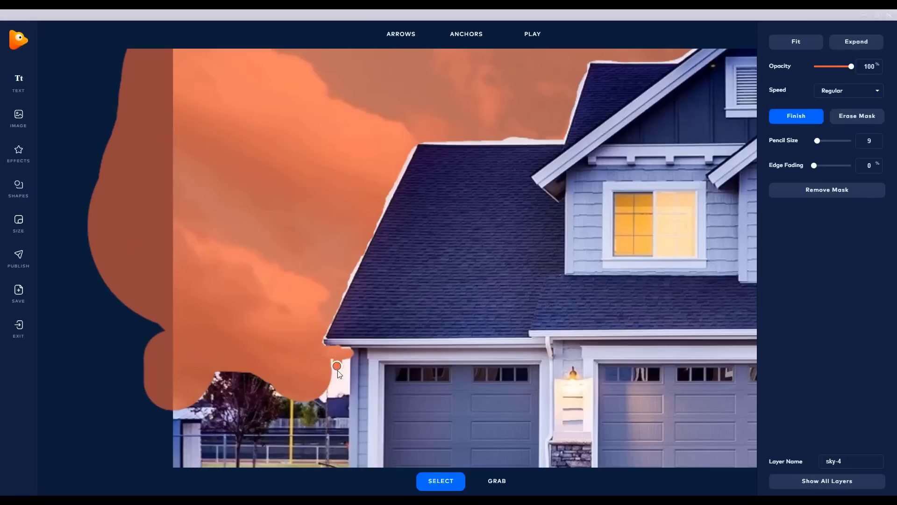
{"action": "left_click_drag", "start_coordinate": [338, 369], "coordinate": [333, 361]}
{"action": "left_click", "coordinate": [856, 118]}
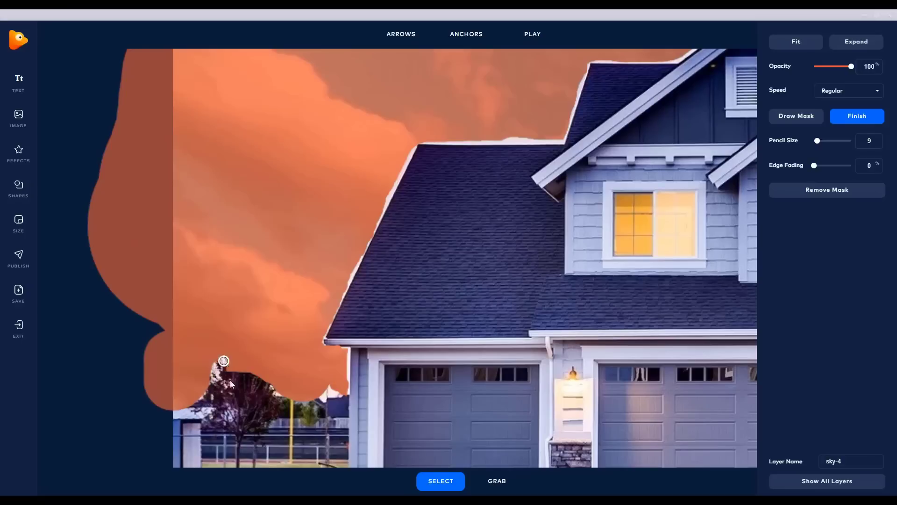
{"action": "mouse_move", "coordinate": [246, 377]}
{"action": "left_mouse_down"}
{"action": "mouse_move", "coordinate": [244, 356]}
{"action": "mouse_move", "coordinate": [249, 379]}
{"action": "mouse_move", "coordinate": [253, 359]}
{"action": "mouse_move", "coordinate": [257, 379]}
{"action": "mouse_move", "coordinate": [259, 367]}
{"action": "mouse_move", "coordinate": [274, 387]}
{"action": "mouse_move", "coordinate": [268, 355]}
{"action": "mouse_move", "coordinate": [258, 365]}
{"action": "mouse_move", "coordinate": [253, 342]}
{"action": "mouse_move", "coordinate": [245, 359]}
{"action": "mouse_move", "coordinate": [245, 343]}
{"action": "mouse_move", "coordinate": [241, 373]}
{"action": "mouse_move", "coordinate": [229, 336]}
{"action": "mouse_move", "coordinate": [230, 371]}
{"action": "mouse_move", "coordinate": [232, 345]}
{"action": "left_mouse_up"}
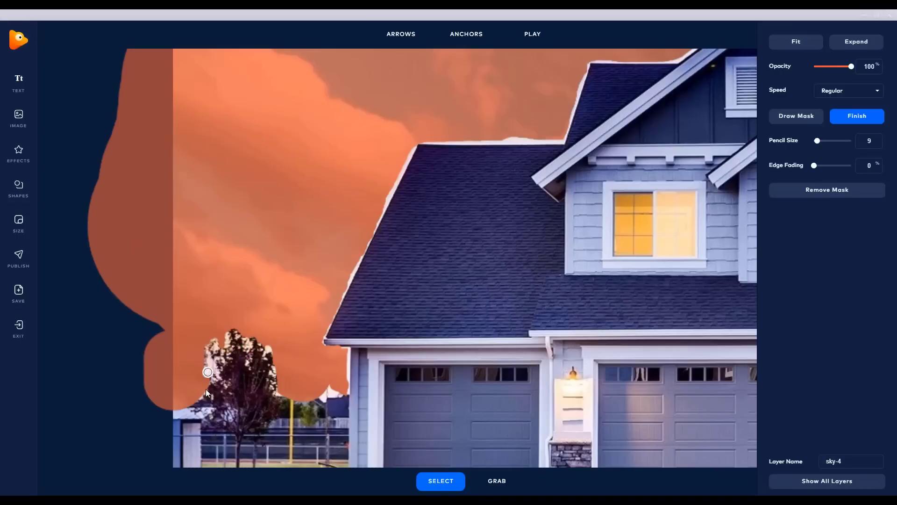
{"action": "left_click_drag", "start_coordinate": [208, 372], "coordinate": [201, 405]}
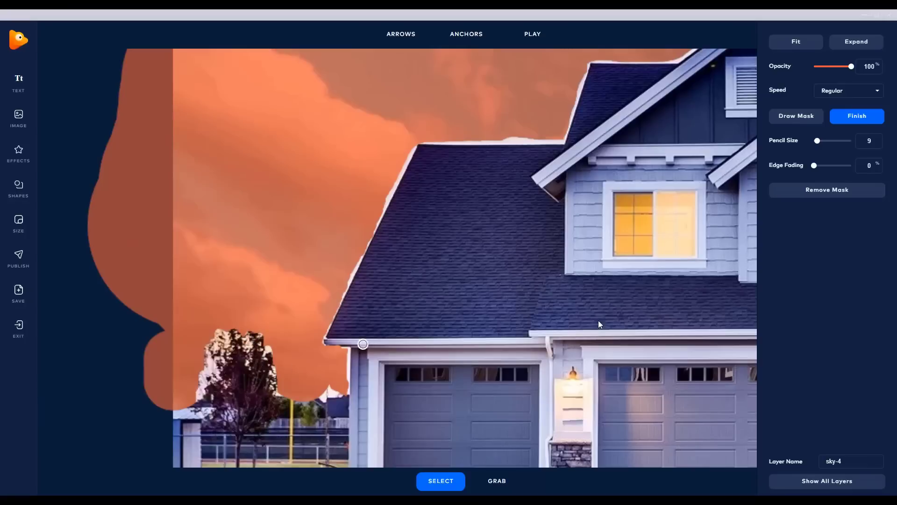
- Extend the sky mask along the photo's right edge down to the neighboring house's roof
{"action": "scroll", "coordinate": [746, 262], "scroll_direction": "down", "scroll_amount": 3}
{"action": "left_click", "coordinate": [511, 481]}
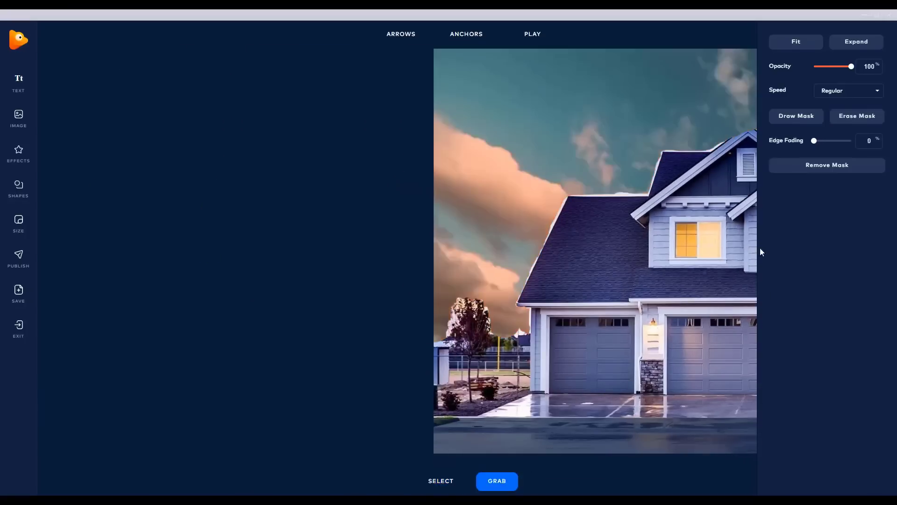
{"action": "left_click_drag", "start_coordinate": [692, 237], "coordinate": [369, 248]}
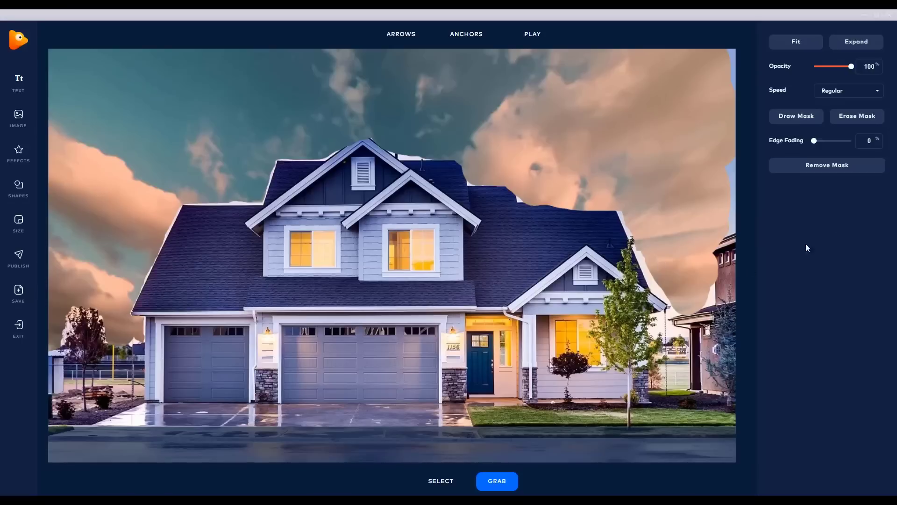
{"action": "left_click", "coordinate": [815, 119]}
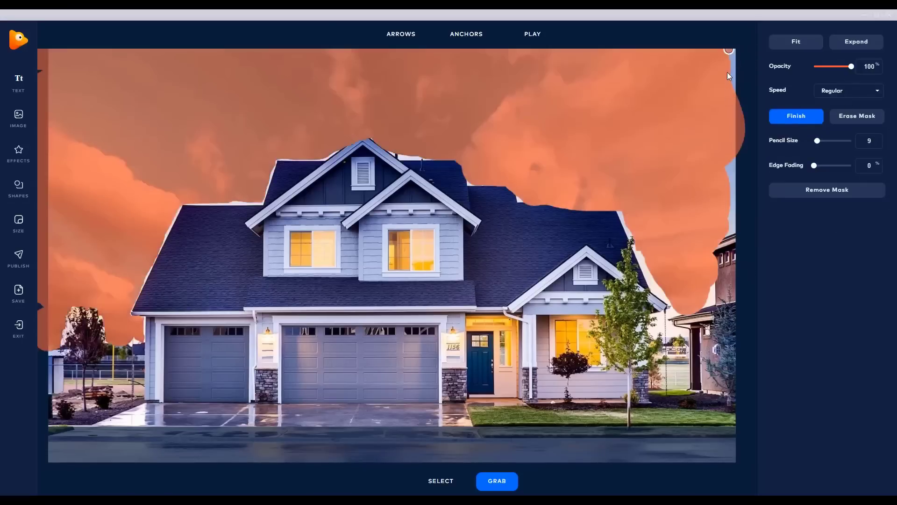
{"action": "left_click", "coordinate": [788, 121]}
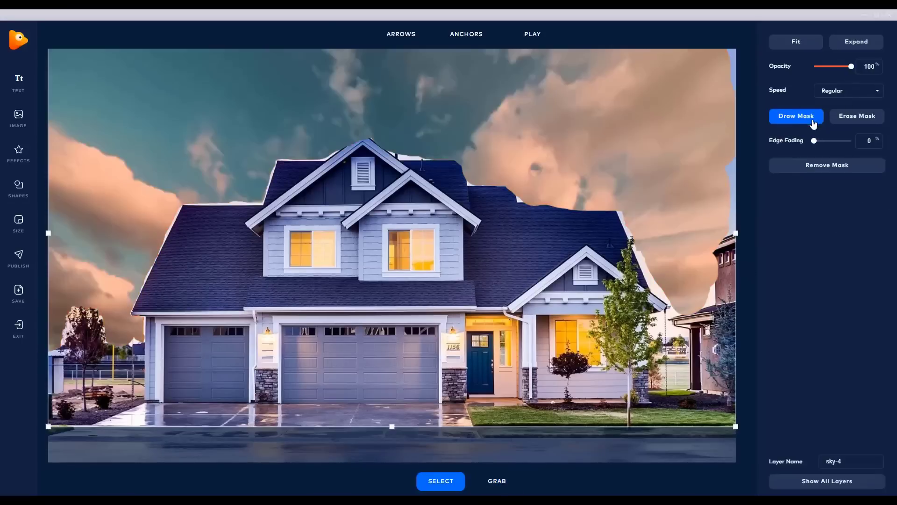
{"action": "left_click", "coordinate": [798, 120]}
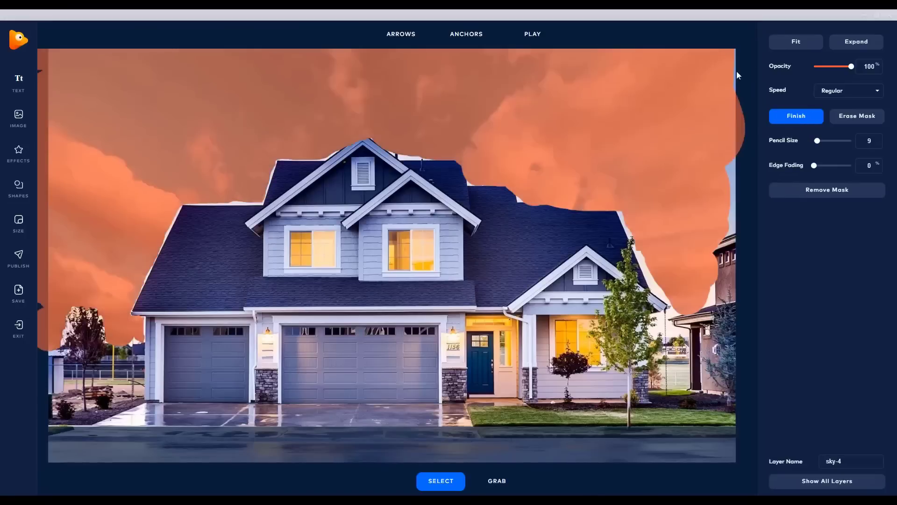
{"action": "left_click_drag", "start_coordinate": [732, 162], "coordinate": [736, 169]}
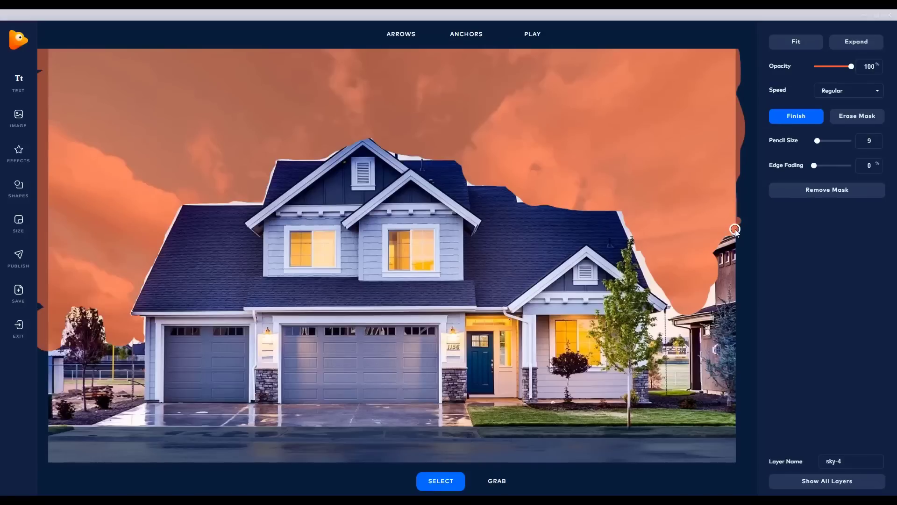
- Fill the sky mask gap along the right-hand roof slope, from the green tree's top down to the eave
{"action": "scroll", "coordinate": [634, 209], "scroll_direction": "up", "scroll_amount": 5}
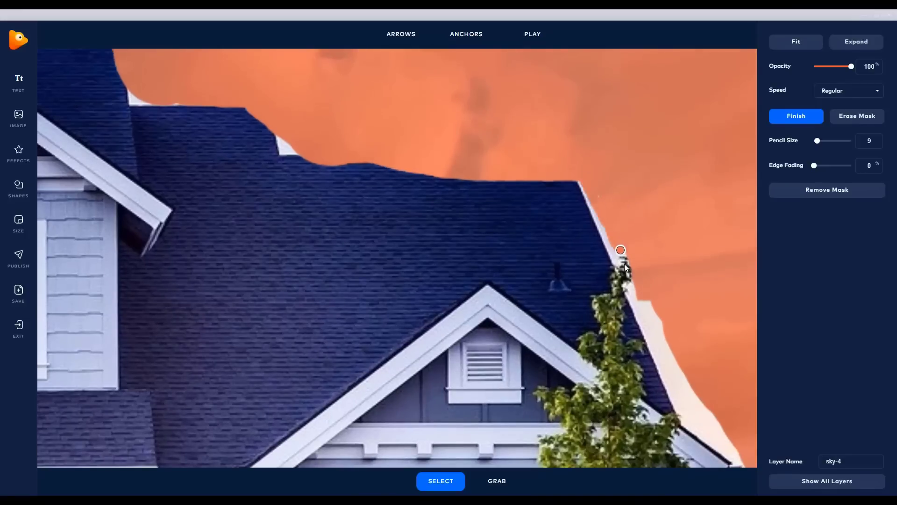
{"action": "mouse_move", "coordinate": [625, 271]}
{"action": "left_mouse_down"}
{"action": "mouse_move", "coordinate": [627, 253]}
{"action": "mouse_move", "coordinate": [681, 372]}
{"action": "mouse_move", "coordinate": [677, 406]}
{"action": "mouse_move", "coordinate": [716, 422]}
{"action": "mouse_move", "coordinate": [734, 454]}
{"action": "left_mouse_up"}
{"action": "left_click_drag", "start_coordinate": [683, 410], "coordinate": [682, 381]}
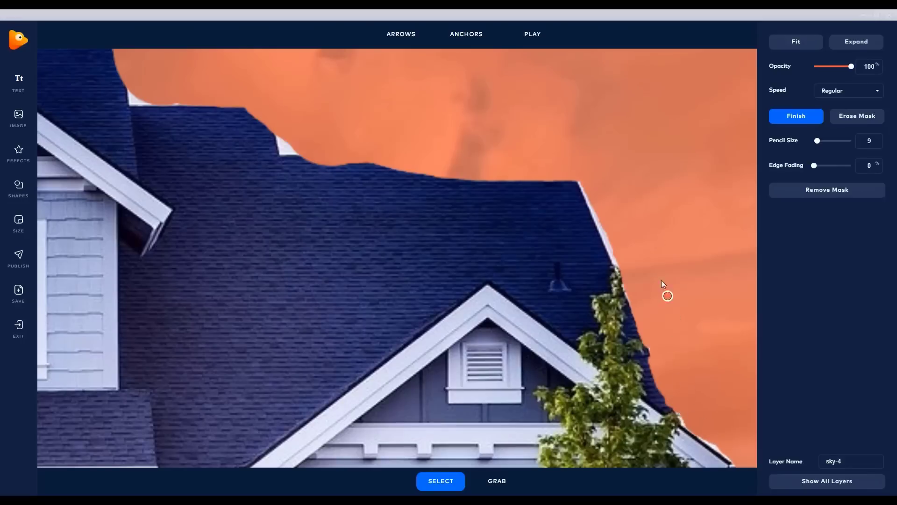
- Erase the mask from both ridge sections of the right-hand roof, and refill the uncovered strip along the lower ridge
{"action": "left_click", "coordinate": [863, 116]}
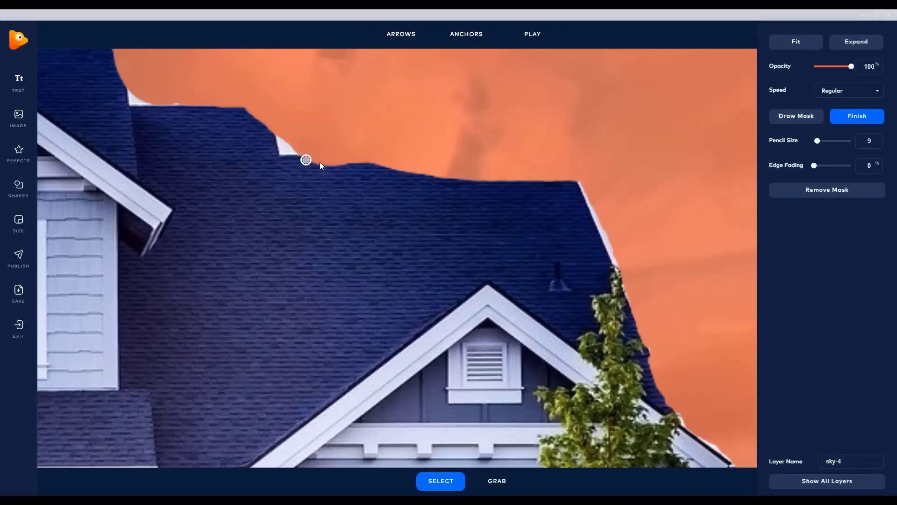
{"action": "mouse_move", "coordinate": [320, 164]}
{"action": "left_mouse_down"}
{"action": "mouse_move", "coordinate": [357, 167]}
{"action": "mouse_move", "coordinate": [293, 160]}
{"action": "mouse_move", "coordinate": [412, 171]}
{"action": "mouse_move", "coordinate": [343, 172]}
{"action": "mouse_move", "coordinate": [390, 166]}
{"action": "mouse_move", "coordinate": [370, 154]}
{"action": "mouse_move", "coordinate": [315, 165]}
{"action": "mouse_move", "coordinate": [401, 163]}
{"action": "left_mouse_up"}
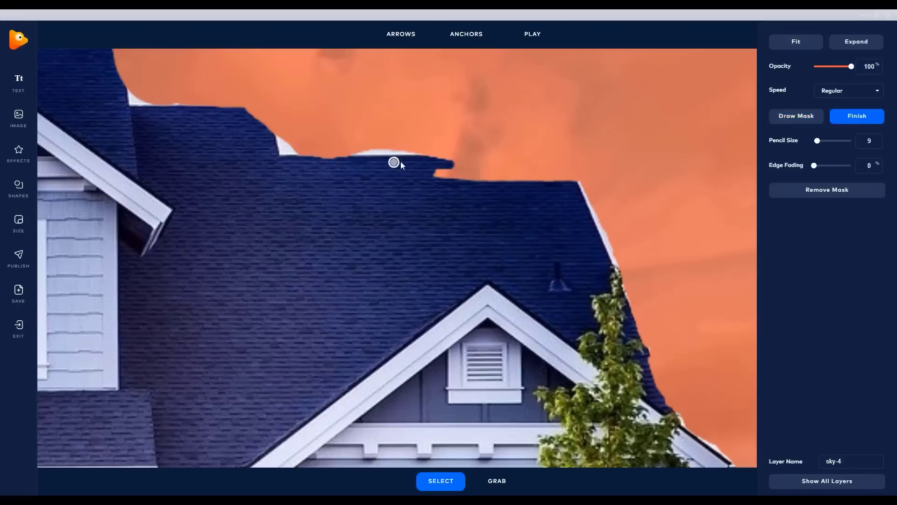
{"action": "mouse_move", "coordinate": [291, 161]}
{"action": "left_mouse_down"}
{"action": "mouse_move", "coordinate": [574, 160]}
{"action": "mouse_move", "coordinate": [585, 198]}
{"action": "left_mouse_up"}
{"action": "mouse_move", "coordinate": [550, 168]}
{"action": "left_mouse_down"}
{"action": "mouse_move", "coordinate": [451, 168]}
{"action": "mouse_move", "coordinate": [456, 188]}
{"action": "mouse_move", "coordinate": [555, 175]}
{"action": "left_mouse_up"}
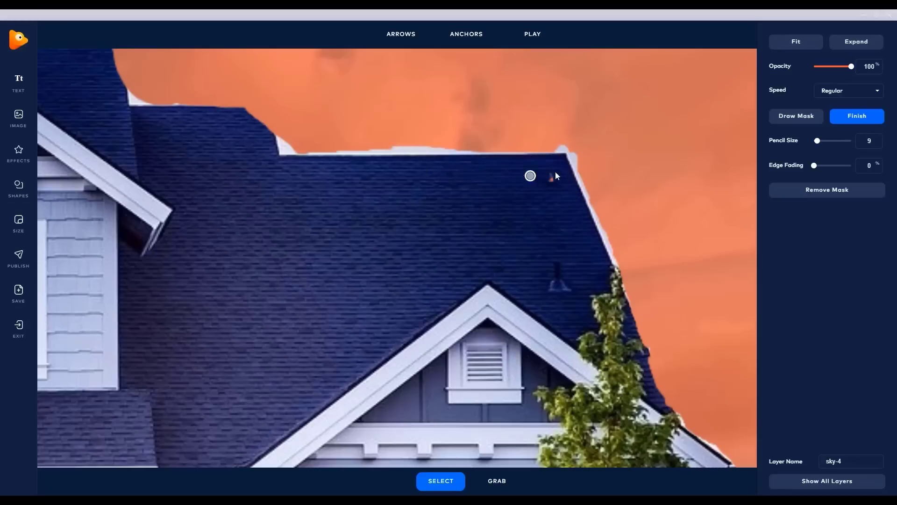
{"action": "left_click", "coordinate": [793, 121]}
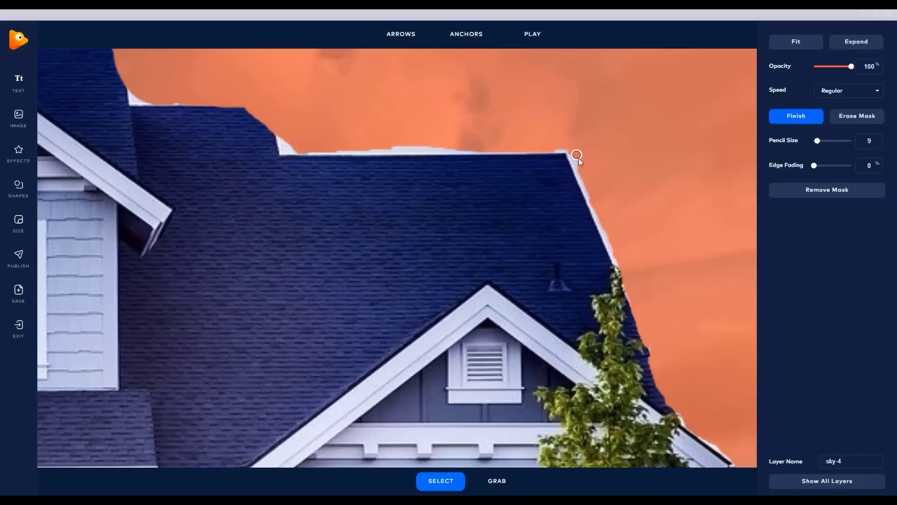
{"action": "left_click_drag", "start_coordinate": [405, 147], "coordinate": [475, 145]}
{"action": "left_click", "coordinate": [869, 117]}
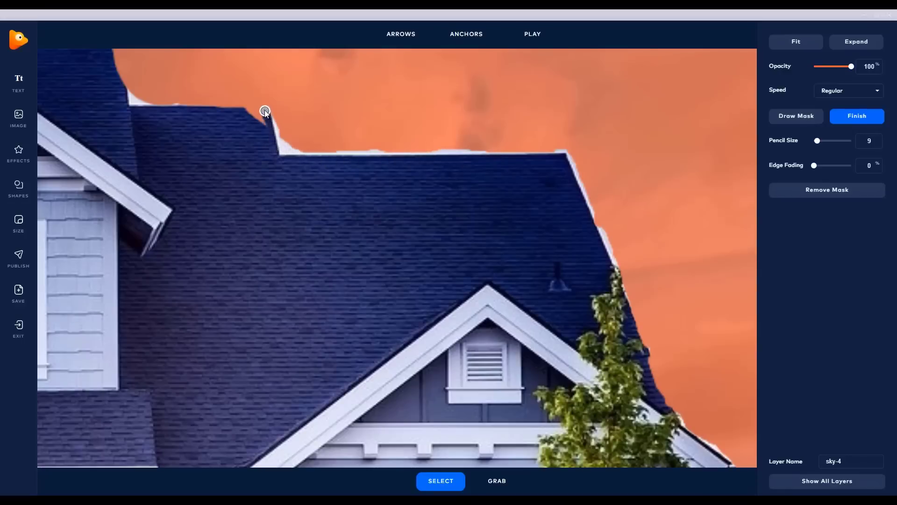
{"action": "mouse_move", "coordinate": [264, 111]}
{"action": "left_mouse_down"}
{"action": "mouse_move", "coordinate": [230, 110]}
{"action": "mouse_move", "coordinate": [263, 108]}
{"action": "mouse_move", "coordinate": [270, 130]}
{"action": "mouse_move", "coordinate": [267, 103]}
{"action": "mouse_move", "coordinate": [153, 110]}
{"action": "left_mouse_up"}
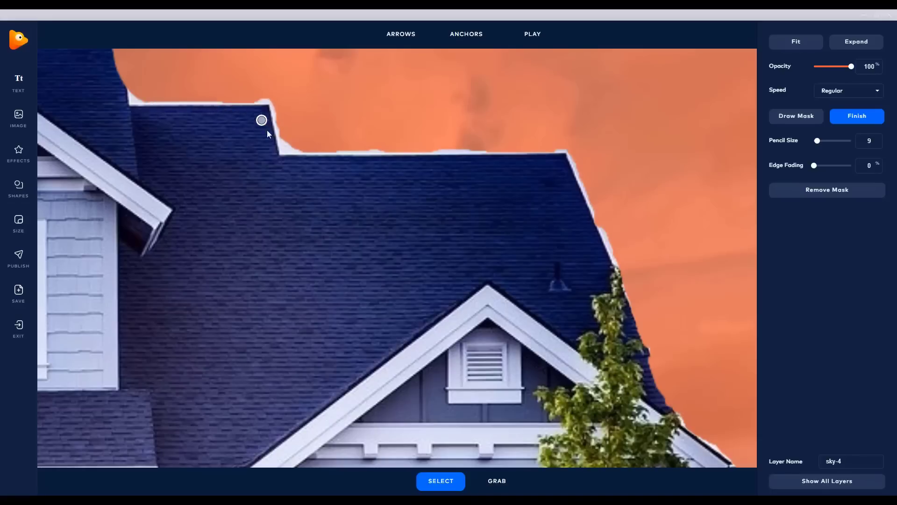
- Erase the sky mask from the neighboring house's roof overhang and upper wall at the photo's right edge
{"action": "scroll", "coordinate": [481, 215], "scroll_direction": "down", "scroll_amount": 3}
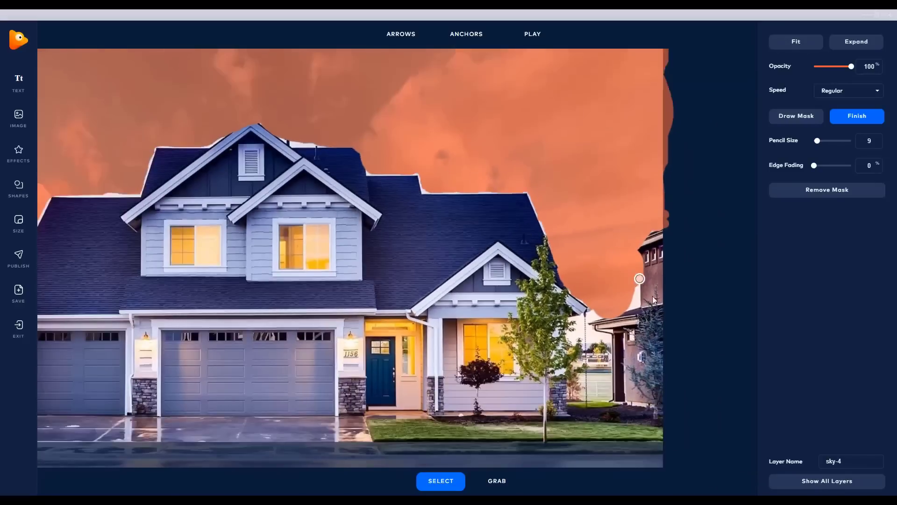
{"action": "scroll", "coordinate": [654, 244], "scroll_direction": "up", "scroll_amount": 4}
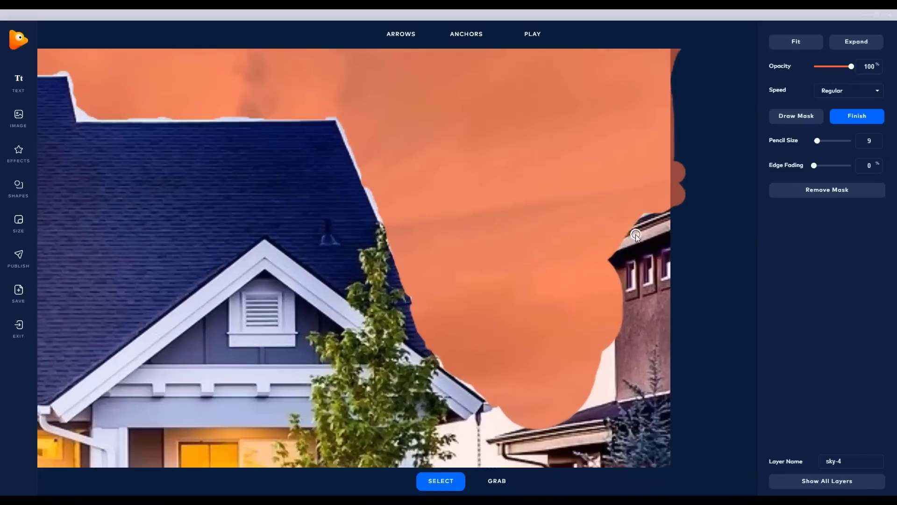
{"action": "scroll", "coordinate": [650, 217], "scroll_direction": "up", "scroll_amount": 1}
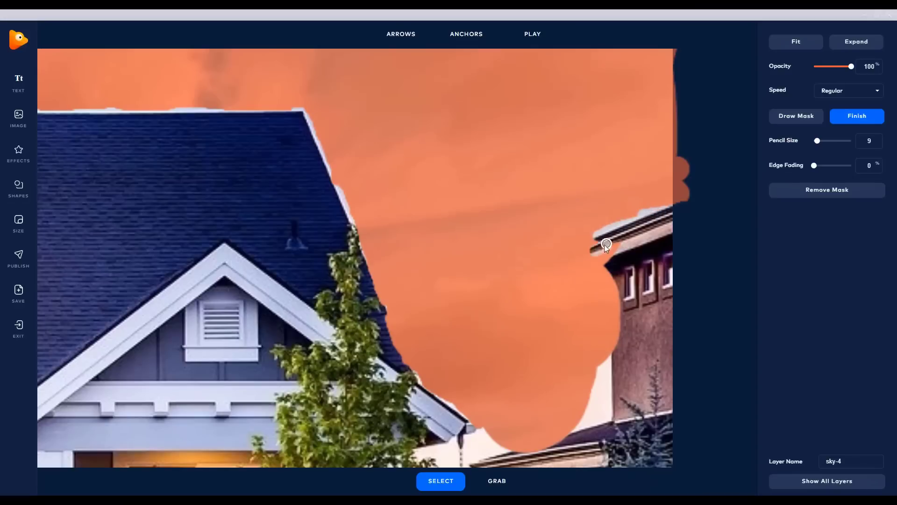
{"action": "mouse_move", "coordinate": [576, 250]}
{"action": "left_mouse_down"}
{"action": "mouse_move", "coordinate": [558, 261]}
{"action": "mouse_move", "coordinate": [649, 241]}
{"action": "mouse_move", "coordinate": [615, 242]}
{"action": "mouse_move", "coordinate": [602, 261]}
{"action": "mouse_move", "coordinate": [604, 359]}
{"action": "mouse_move", "coordinate": [615, 279]}
{"action": "mouse_move", "coordinate": [628, 360]}
{"action": "mouse_move", "coordinate": [612, 290]}
{"action": "mouse_move", "coordinate": [621, 358]}
{"action": "left_mouse_up"}
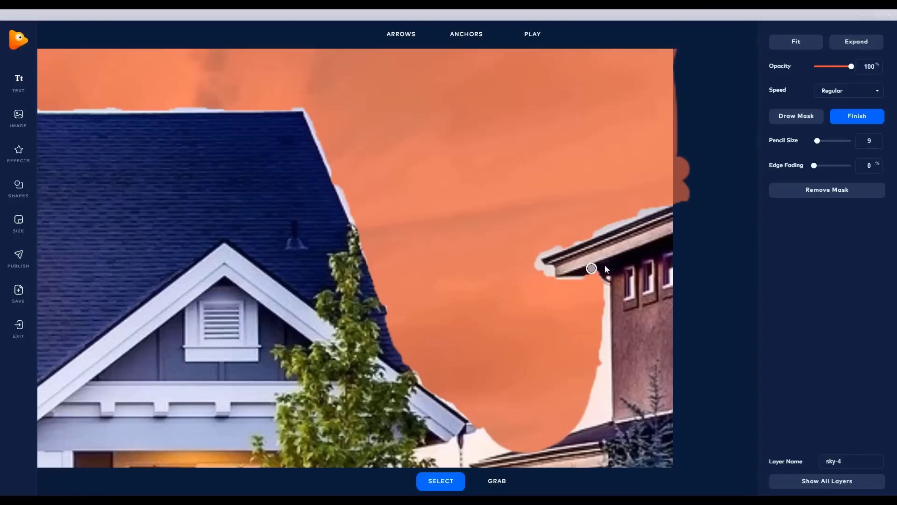
{"action": "scroll", "coordinate": [607, 270], "scroll_direction": "down", "scroll_amount": 10}
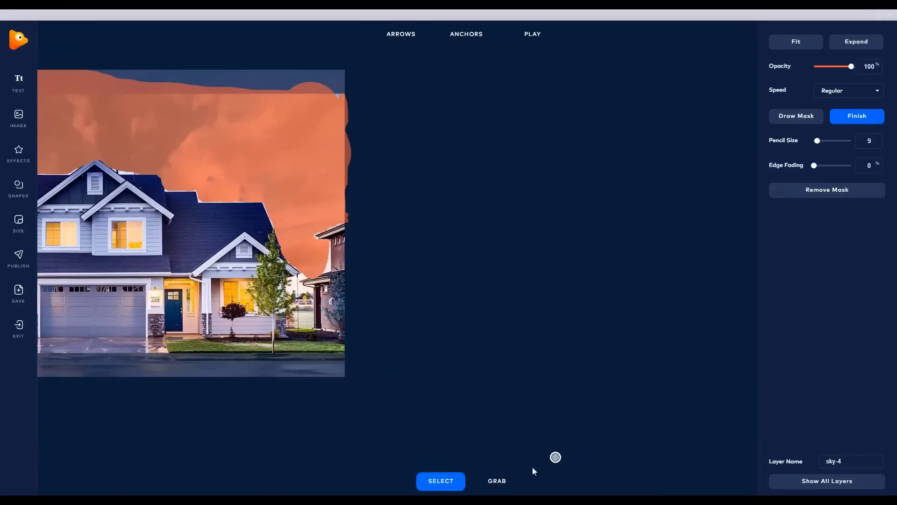
- Fill the sky mask gap along the upper roof ridge, from the central gable's right slope to the vent pipe
{"action": "left_click", "coordinate": [497, 481]}
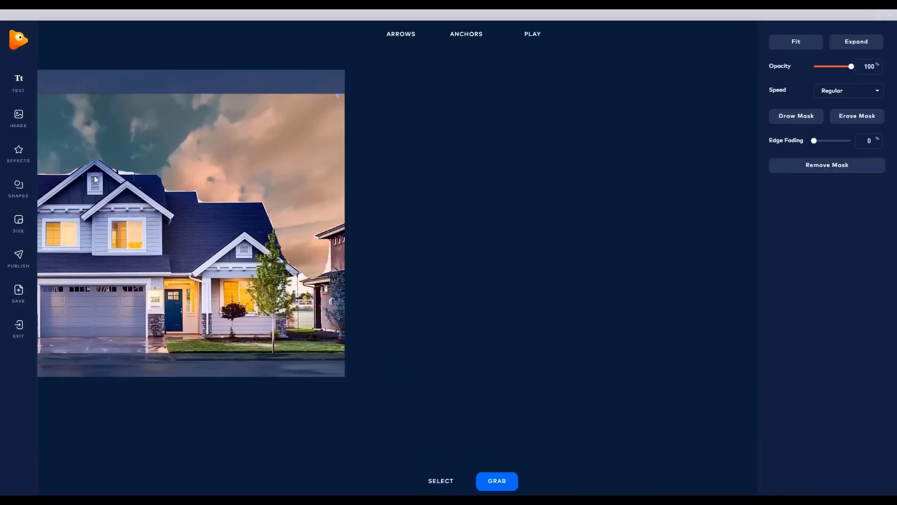
{"action": "left_click_drag", "start_coordinate": [120, 190], "coordinate": [380, 238]}
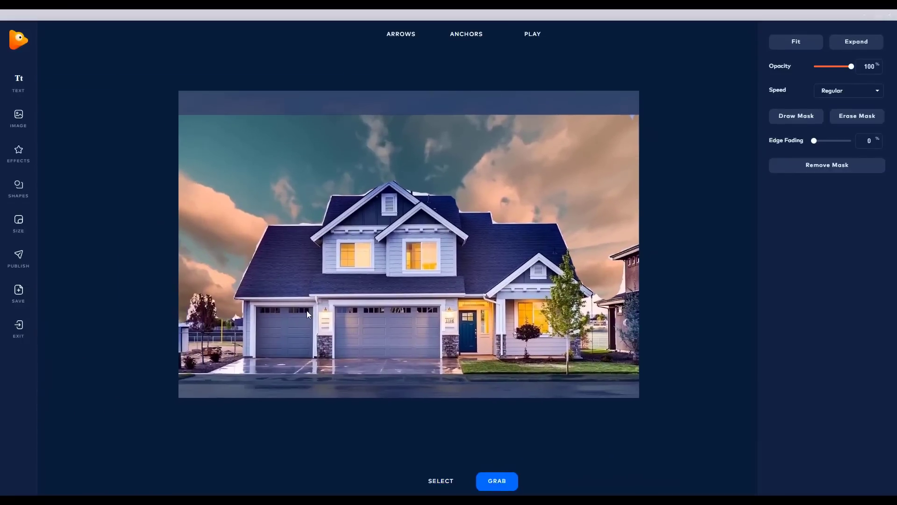
{"action": "scroll", "coordinate": [404, 308], "scroll_direction": "up", "scroll_amount": 3}
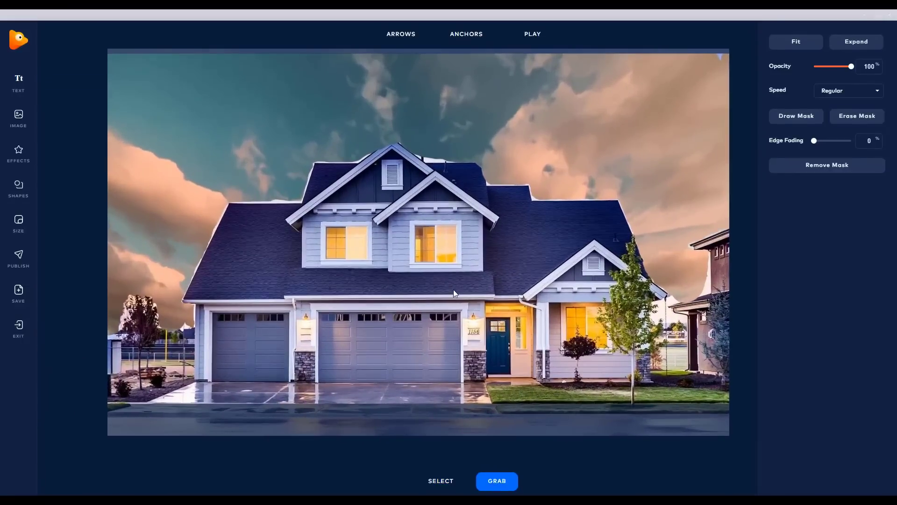
{"action": "scroll", "coordinate": [418, 172], "scroll_direction": "down", "scroll_amount": 1}
{"action": "scroll", "coordinate": [432, 158], "scroll_direction": "up", "scroll_amount": 8}
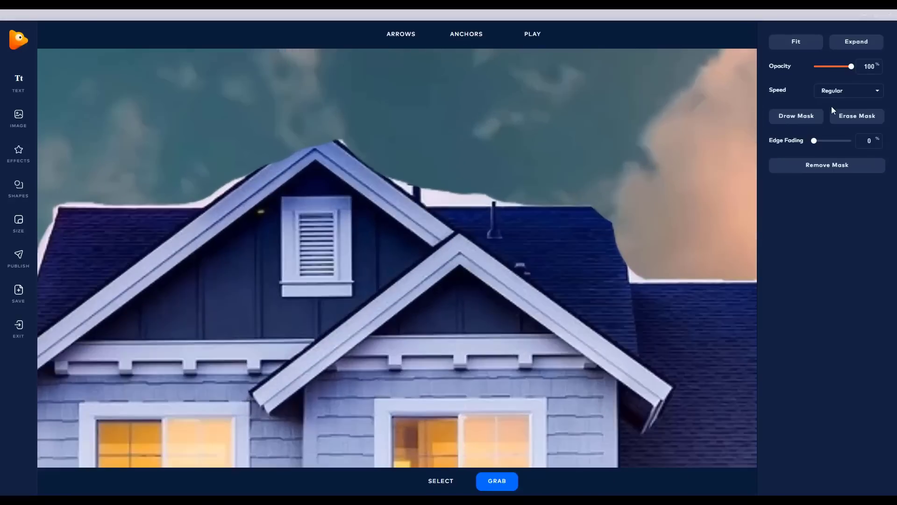
{"action": "left_click", "coordinate": [799, 116]}
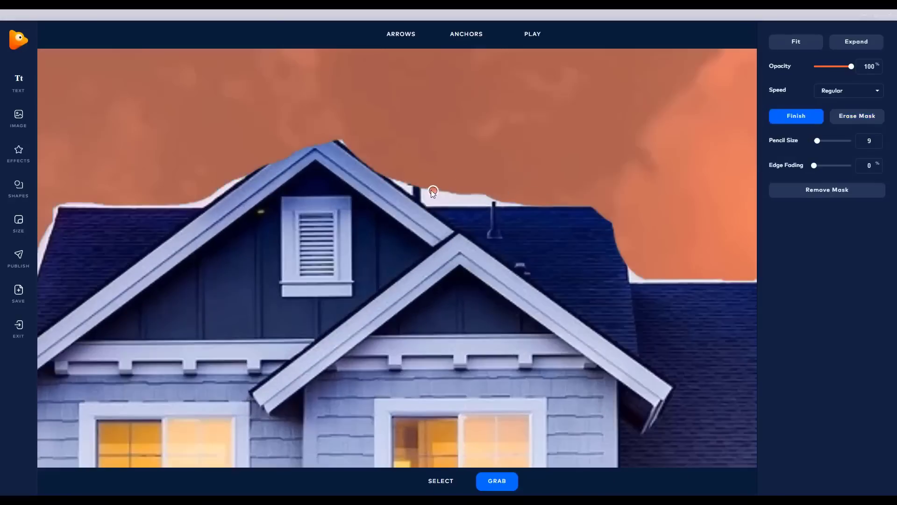
{"action": "left_click_drag", "start_coordinate": [428, 189], "coordinate": [430, 201]}
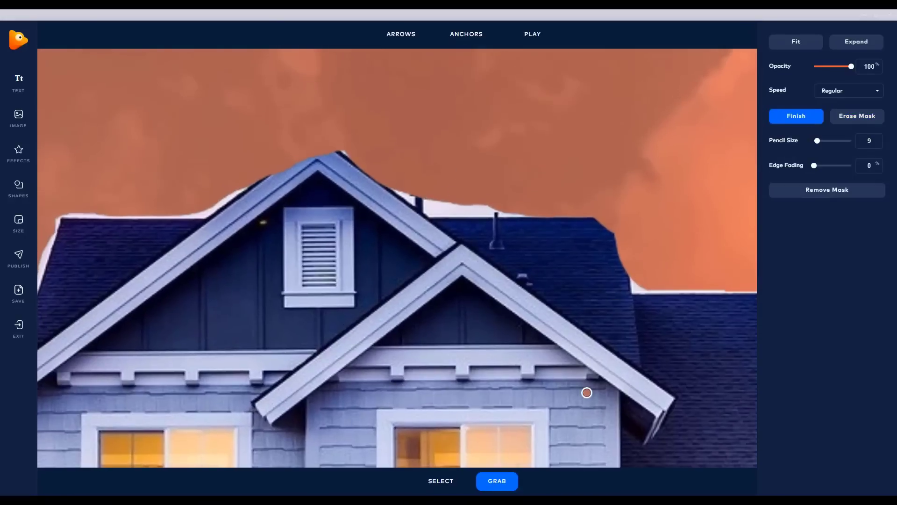
{"action": "left_click", "coordinate": [441, 481]}
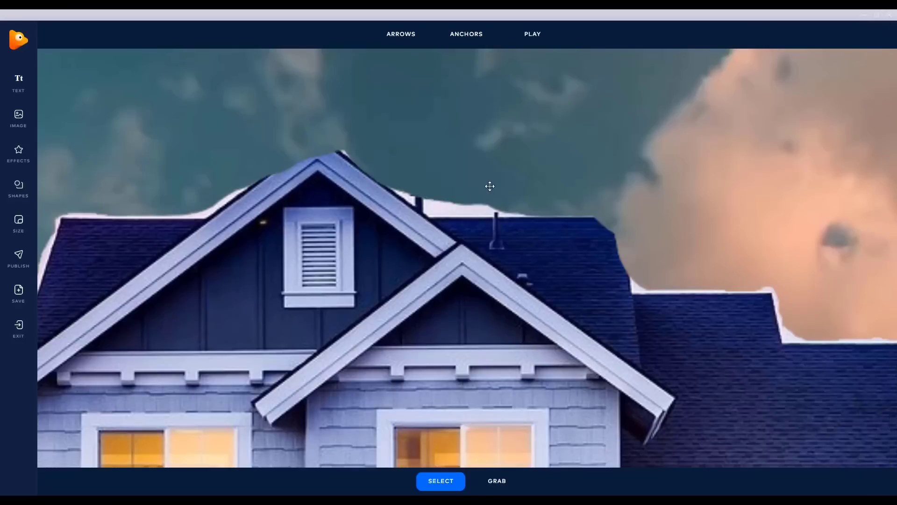
{"action": "left_click", "coordinate": [490, 186]}
{"action": "left_click", "coordinate": [794, 115]}
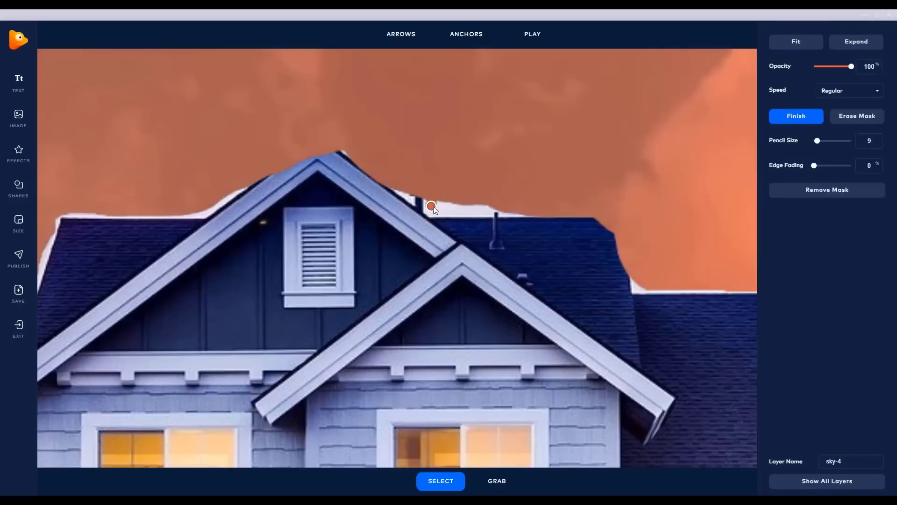
{"action": "left_click_drag", "start_coordinate": [431, 206], "coordinate": [470, 208]}
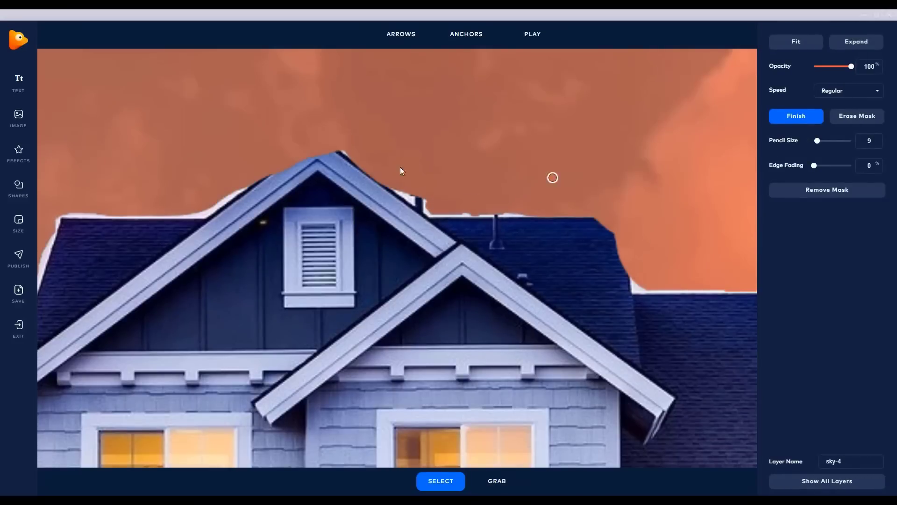
- Erase the sky mask from the central gable's peak and slopes and from the upper roof's right corner
{"action": "left_click", "coordinate": [857, 116]}
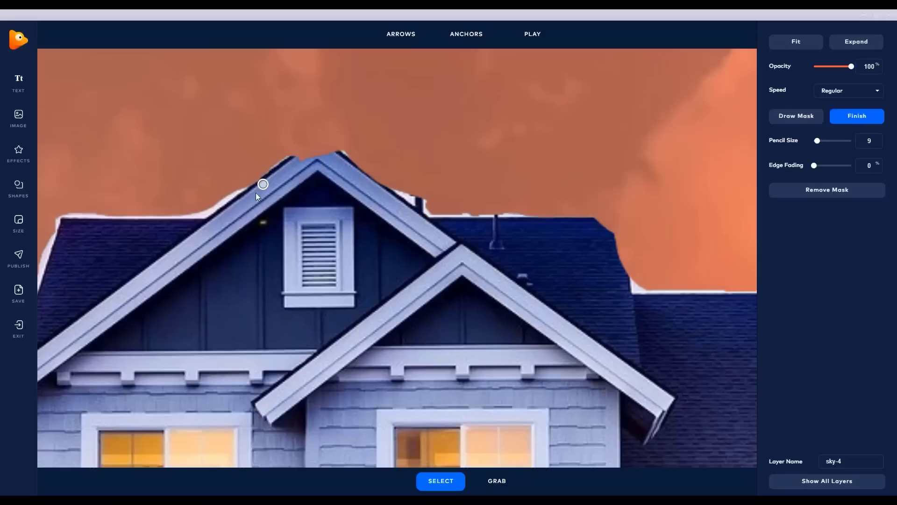
{"action": "left_click_drag", "start_coordinate": [323, 145], "coordinate": [310, 153]}
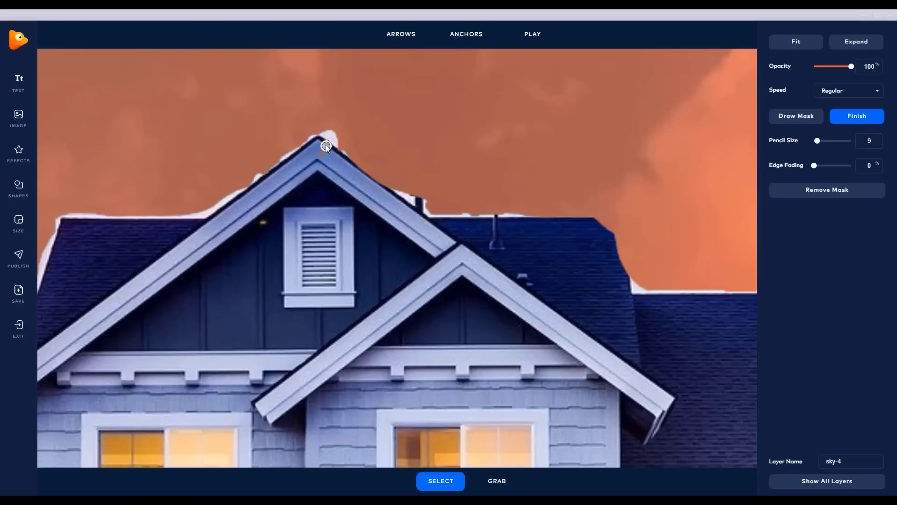
{"action": "left_click_drag", "start_coordinate": [298, 148], "coordinate": [203, 212]}
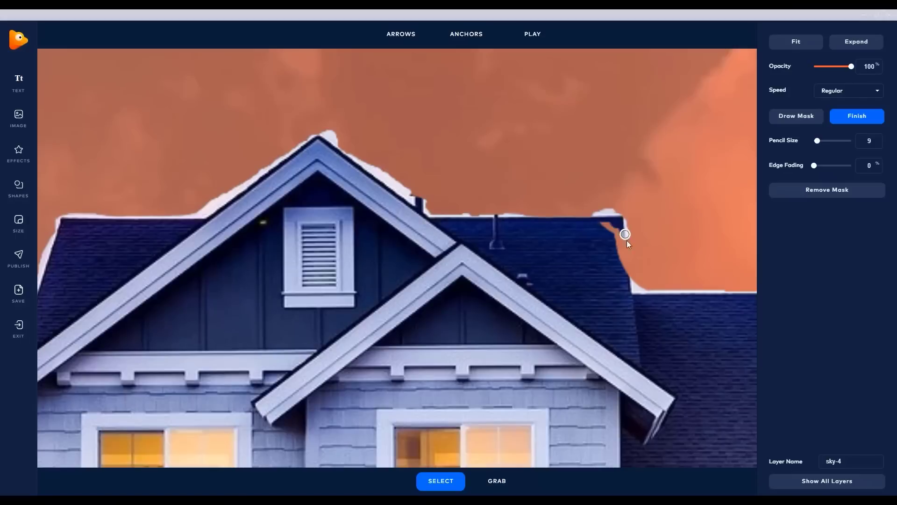
- Refill the sky mask in the uncovered strips along both outer slopes of the central gable
{"action": "left_click", "coordinate": [778, 120]}
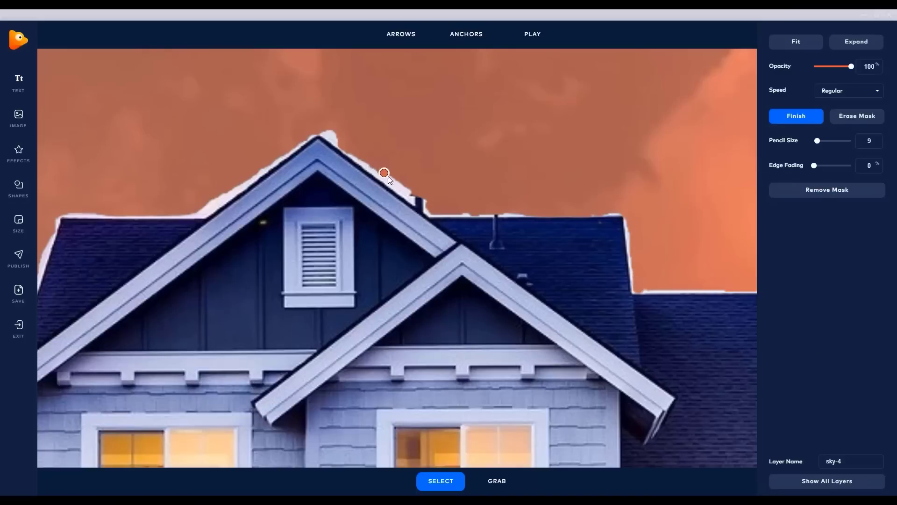
{"action": "left_click_drag", "start_coordinate": [394, 192], "coordinate": [410, 194]}
{"action": "left_click_drag", "start_coordinate": [228, 195], "coordinate": [202, 208]}
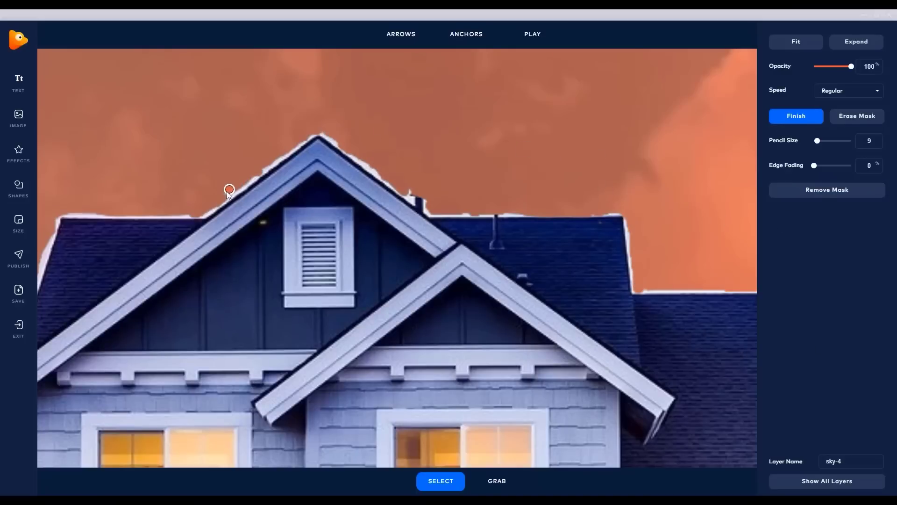
- Preview the animated sky over the whole house photo
{"action": "scroll", "coordinate": [126, 225], "scroll_direction": "down", "scroll_amount": 5}
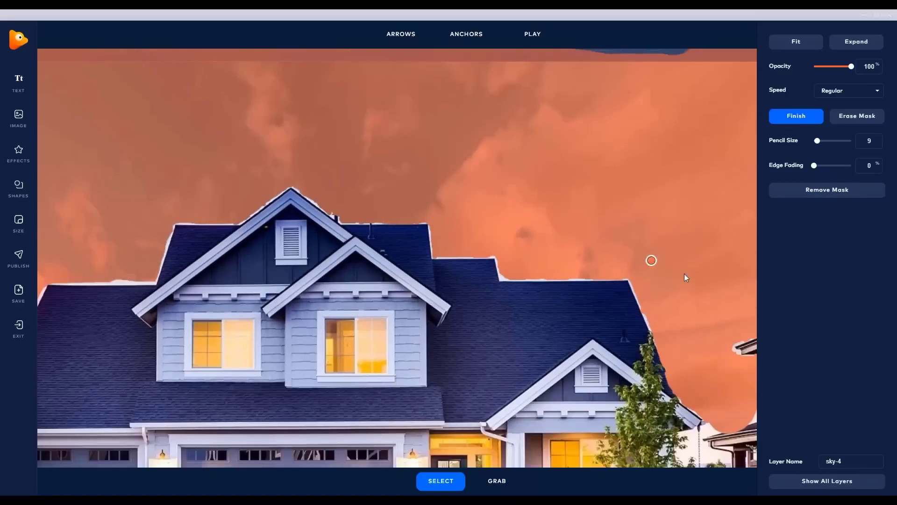
{"action": "left_click", "coordinate": [494, 483]}
{"action": "mouse_move", "coordinate": [438, 233]}
{"action": "left_mouse_down"}
{"action": "mouse_move", "coordinate": [538, 172]}
{"action": "mouse_move", "coordinate": [535, 154]}
{"action": "left_mouse_up"}
{"action": "scroll", "coordinate": [519, 169], "scroll_direction": "down", "scroll_amount": 5}
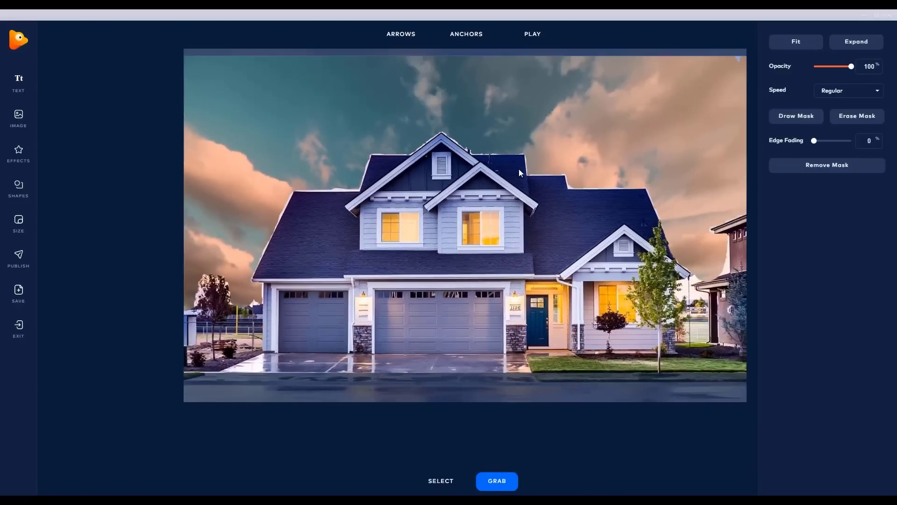
{"action": "left_click_drag", "start_coordinate": [613, 163], "coordinate": [578, 197]}
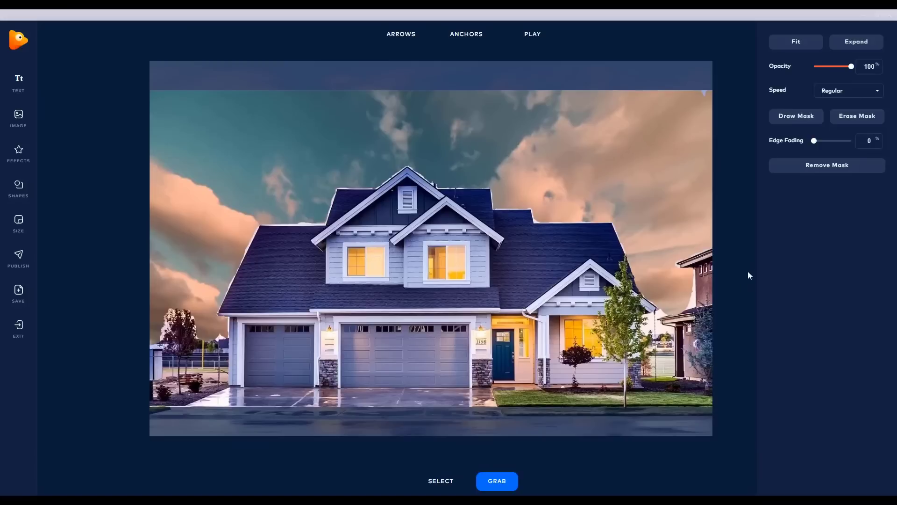
{"action": "left_click", "coordinate": [551, 38]}
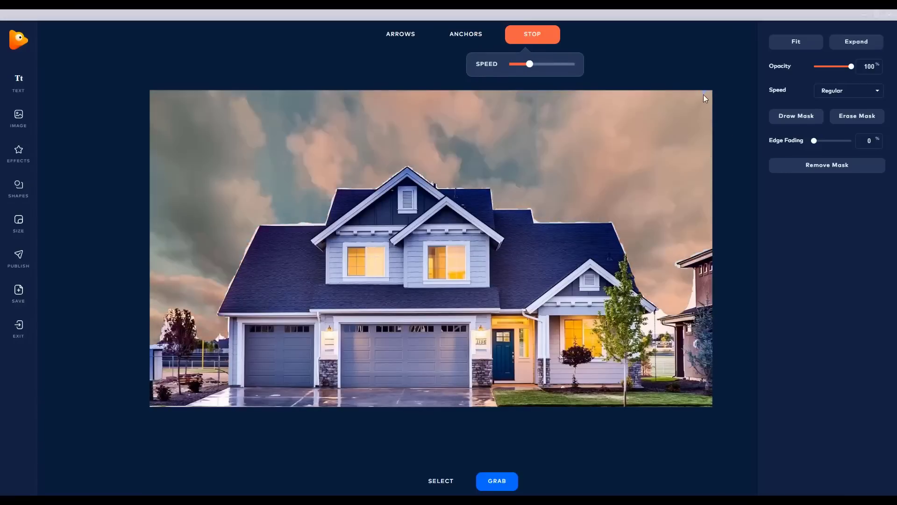
- Fill the small sky mask gap in the photo's upper-right corner and finish drawing the mask
{"action": "left_click", "coordinate": [800, 119]}
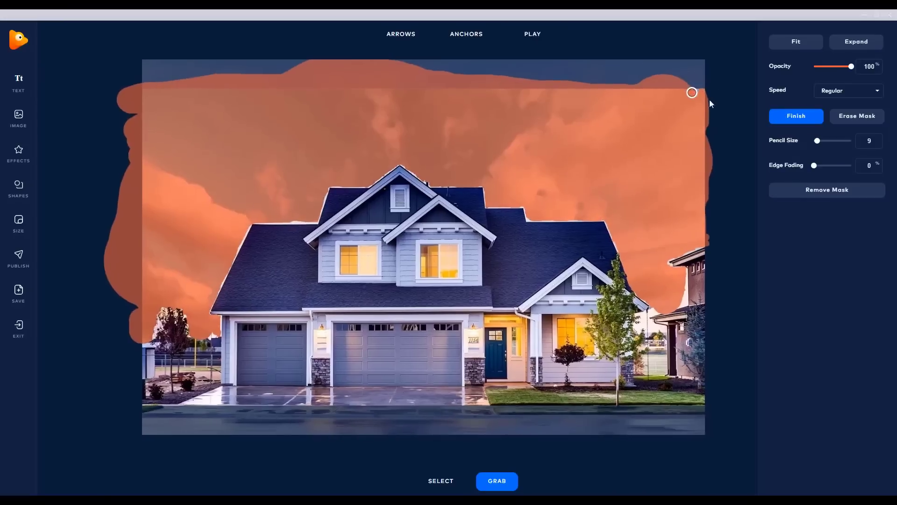
{"action": "left_click", "coordinate": [425, 486]}
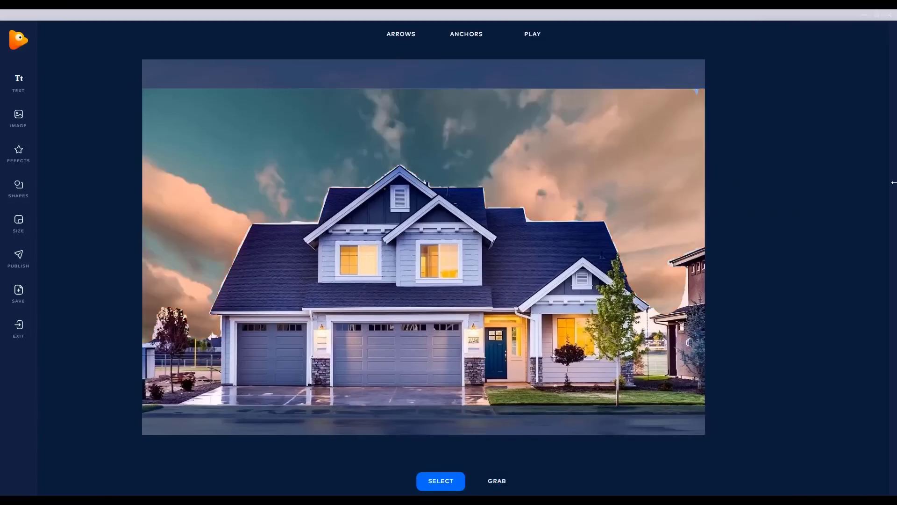
{"action": "left_click", "coordinate": [649, 143]}
{"action": "left_click", "coordinate": [793, 123]}
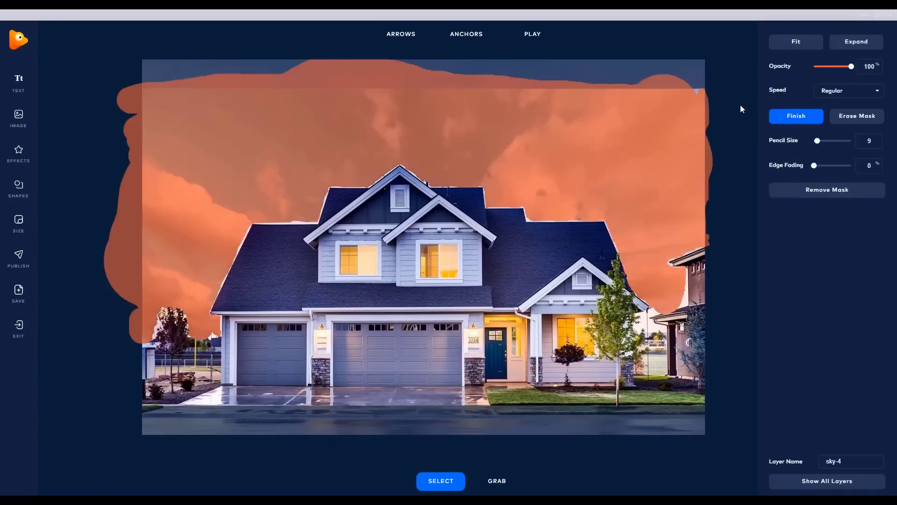
{"action": "left_click_drag", "start_coordinate": [683, 92], "coordinate": [694, 93]}
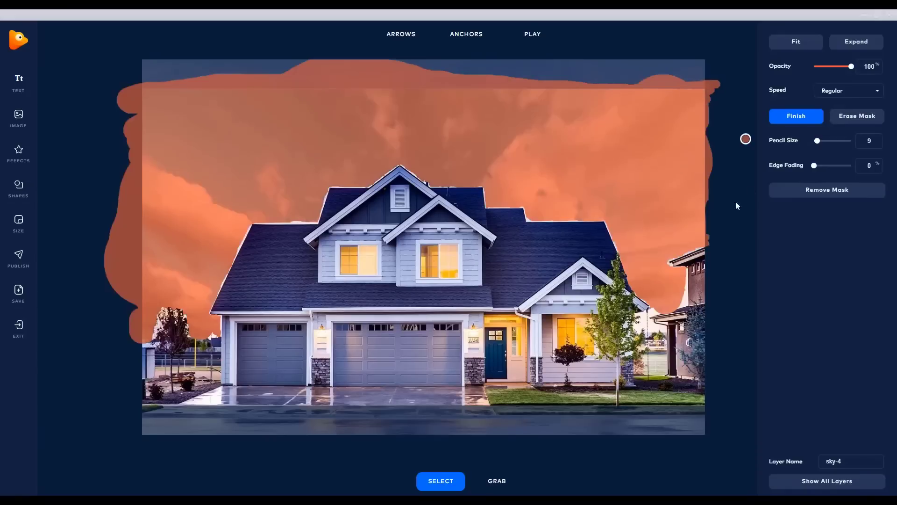
{"action": "left_click", "coordinate": [800, 120]}
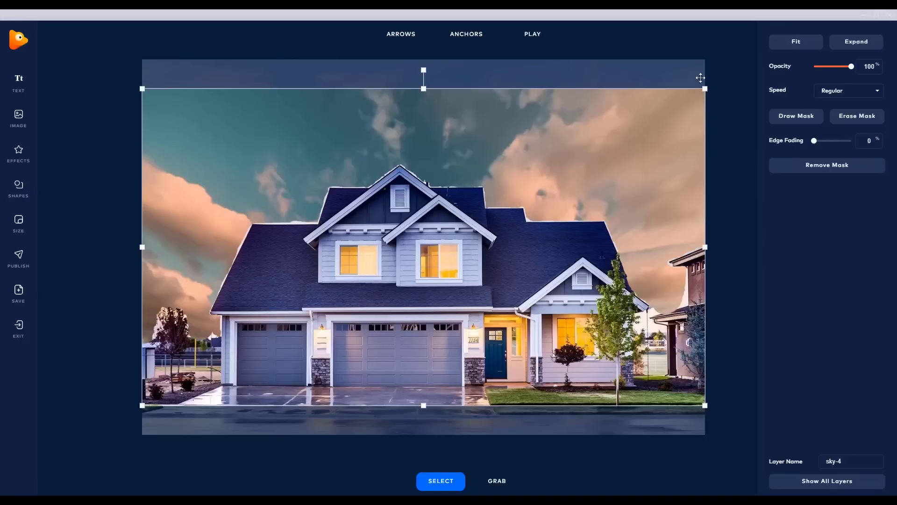
- Set the sky-4 layer's mask edge fading to 15% and preview the animation
{"action": "left_click", "coordinate": [532, 34]}
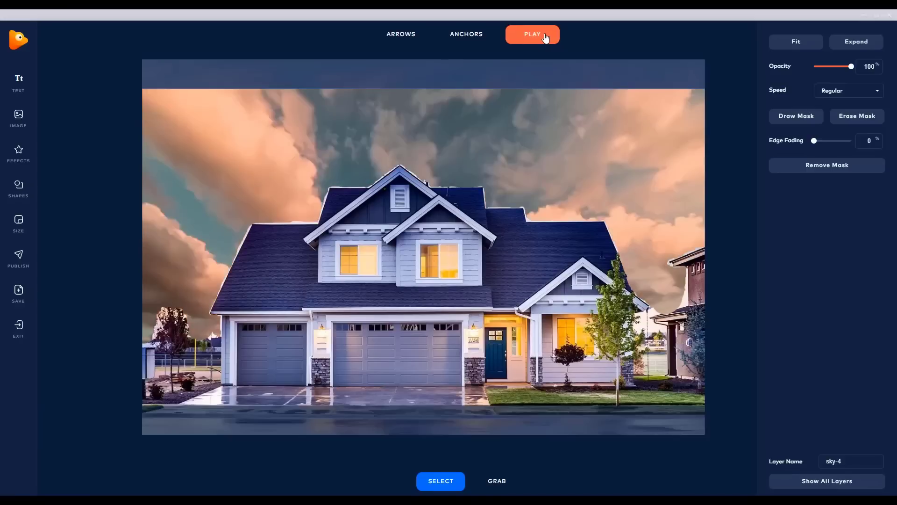
{"action": "left_click", "coordinate": [546, 37]}
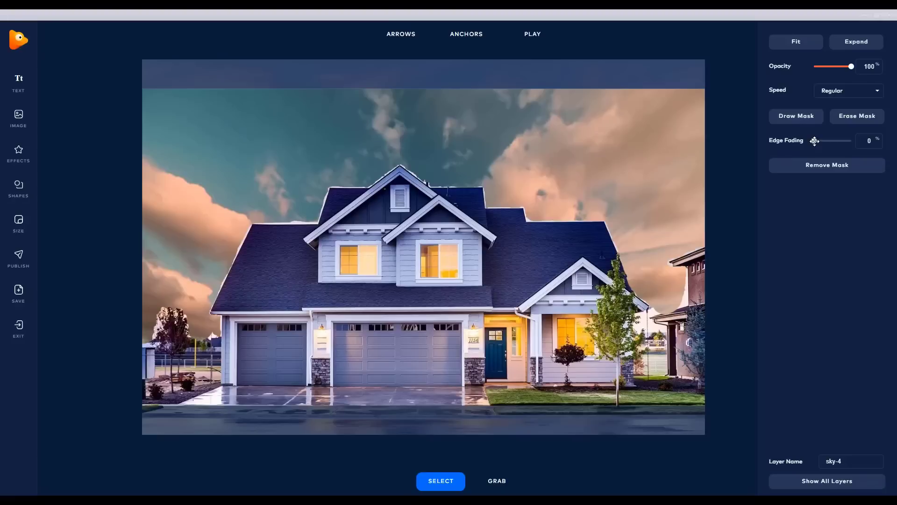
{"action": "left_click_drag", "start_coordinate": [814, 141], "coordinate": [815, 141]}
{"action": "left_click_drag", "start_coordinate": [814, 140], "coordinate": [820, 139]}
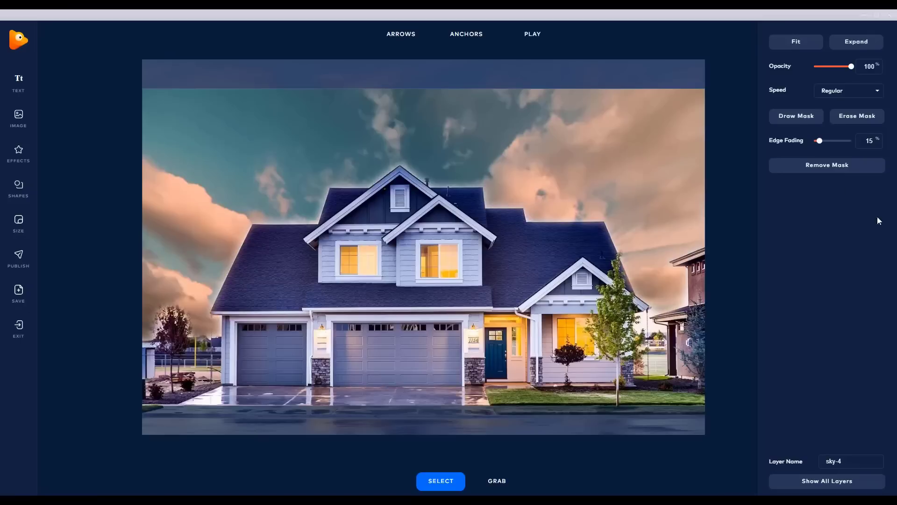
{"action": "left_click", "coordinate": [528, 37]}
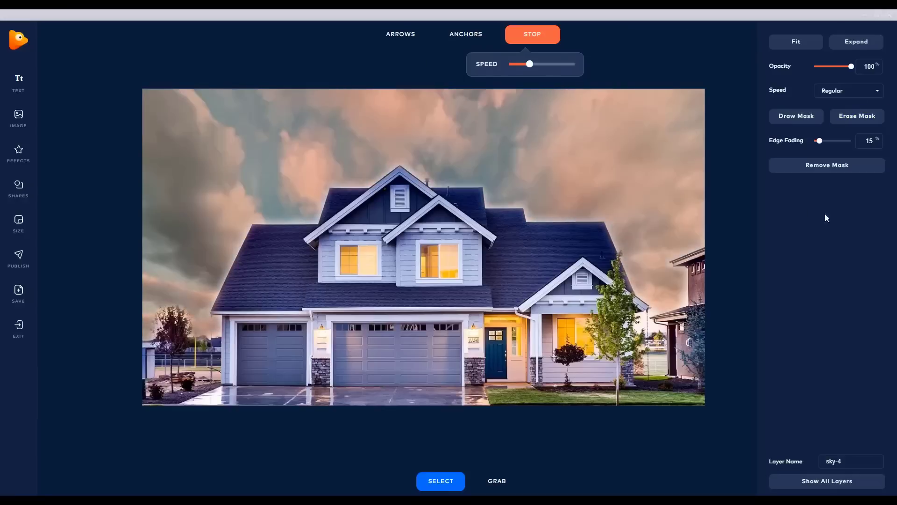
{"action": "left_click", "coordinate": [545, 42]}
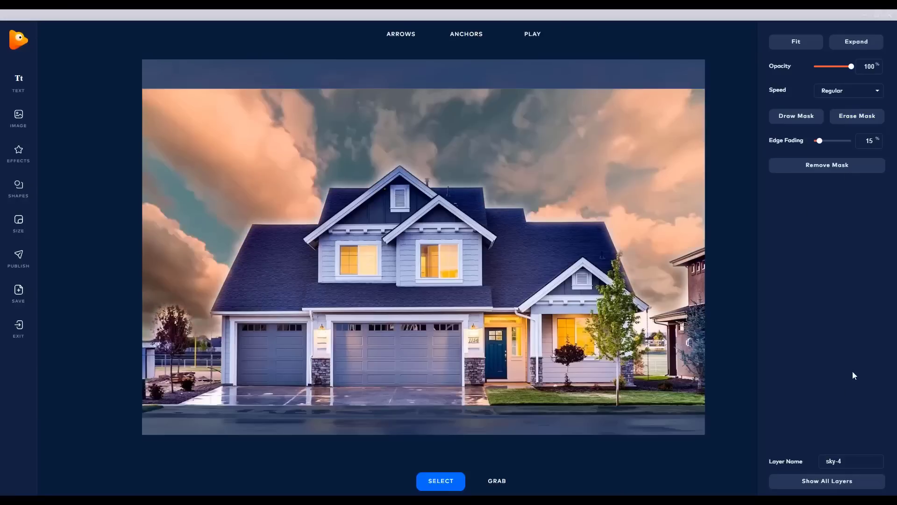
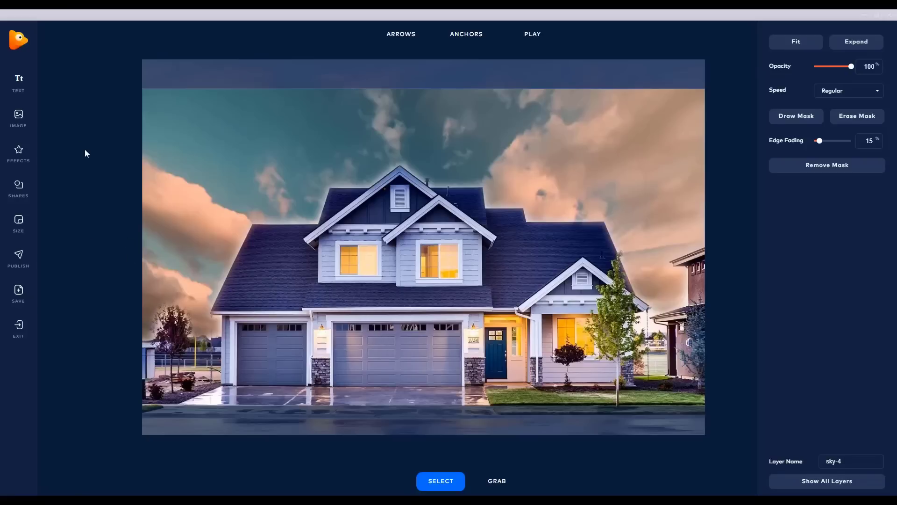
- Import the cutout image pexels-nappy-3460134-removebg-preview.png from the Masking folder
{"action": "left_click", "coordinate": [19, 117]}
{"action": "left_click", "coordinate": [234, 86]}
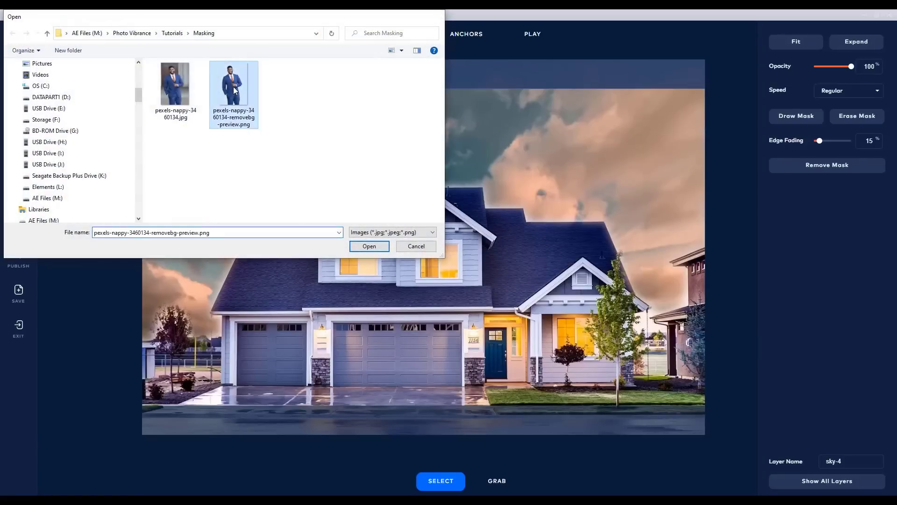
{"action": "double_click", "coordinate": [233, 86]}
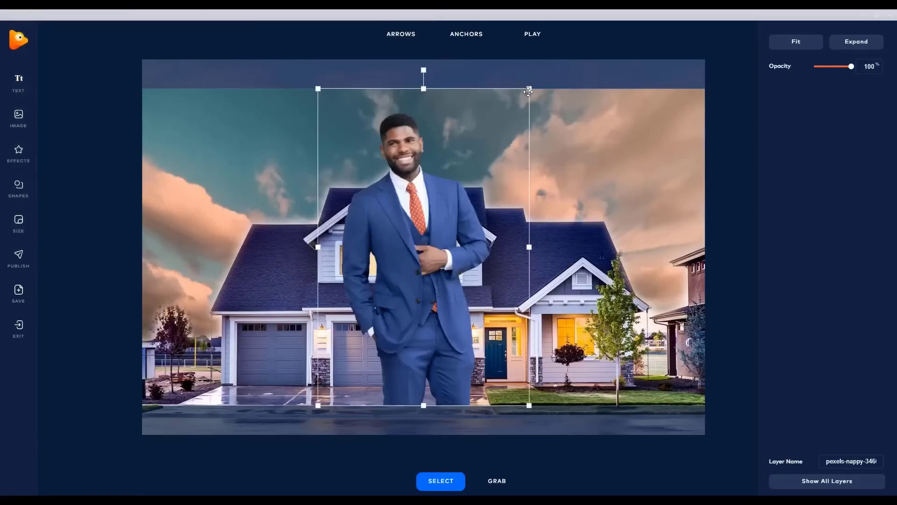
- Scale the suited man's cutout down to about half size and place it in front of the garages
{"action": "left_click_drag", "start_coordinate": [528, 92], "coordinate": [446, 205]}
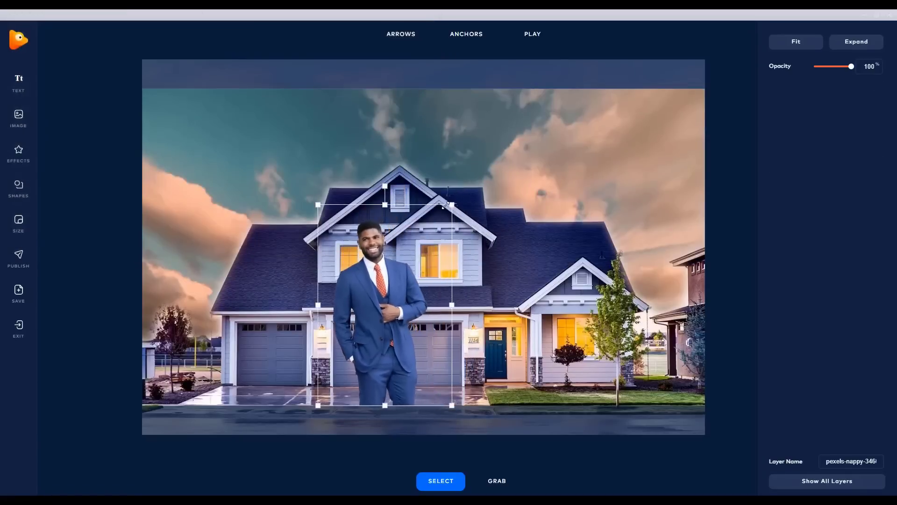
{"action": "left_click_drag", "start_coordinate": [427, 240], "coordinate": [365, 252]}
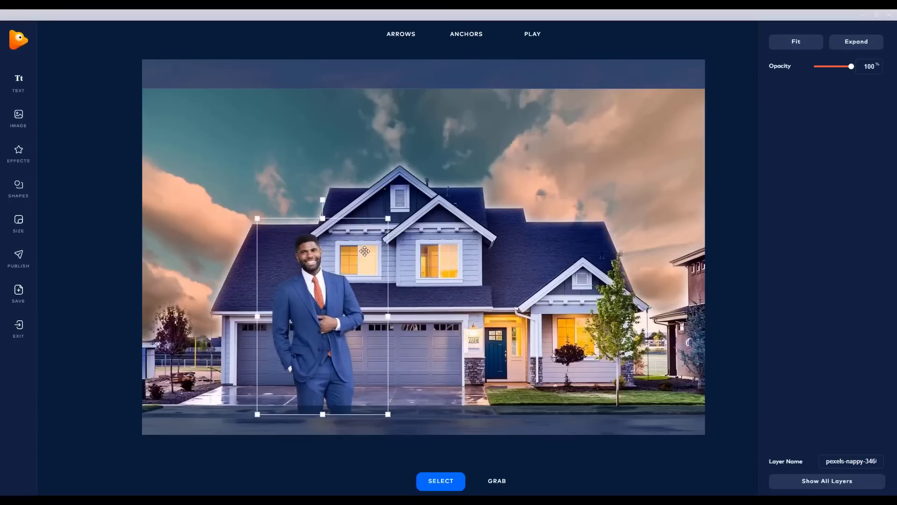
{"action": "left_click_drag", "start_coordinate": [383, 222], "coordinate": [358, 259]}
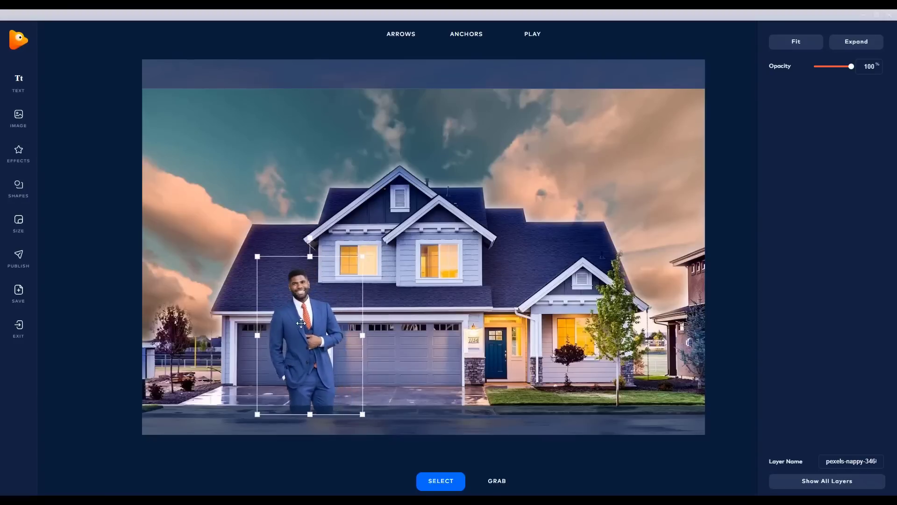
{"action": "left_click_drag", "start_coordinate": [301, 323], "coordinate": [316, 317]}
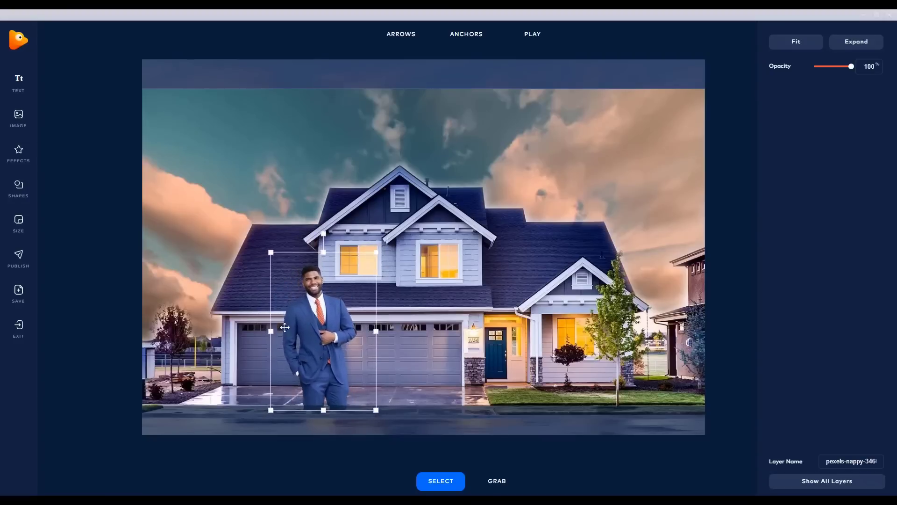
- Add a circle shape and place it over the garage's far end, beside the suited man
{"action": "left_click", "coordinate": [80, 185]}
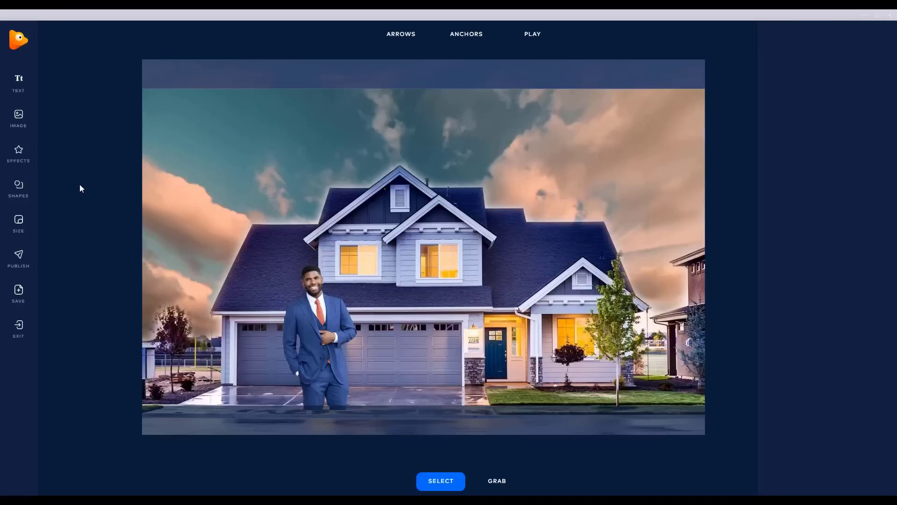
{"action": "left_click", "coordinate": [19, 188]}
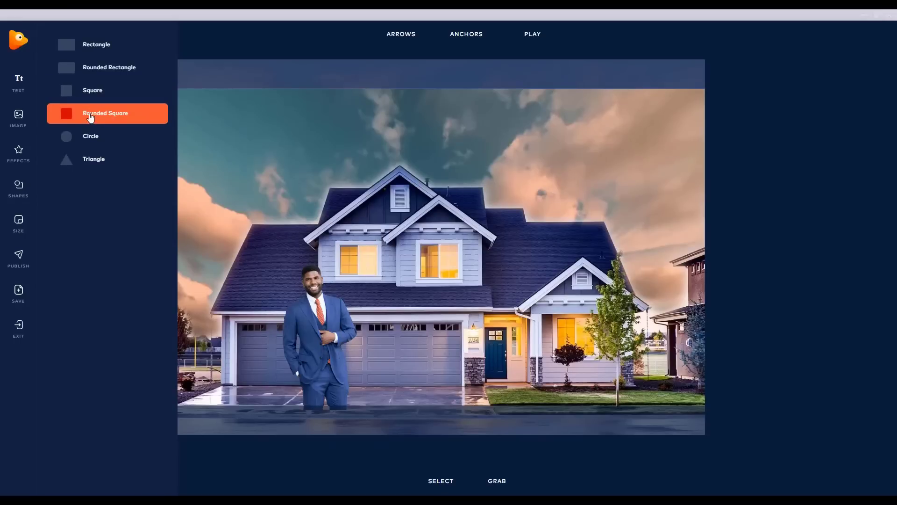
{"action": "left_click", "coordinate": [124, 141]}
{"action": "left_click_drag", "start_coordinate": [417, 254], "coordinate": [249, 300]}
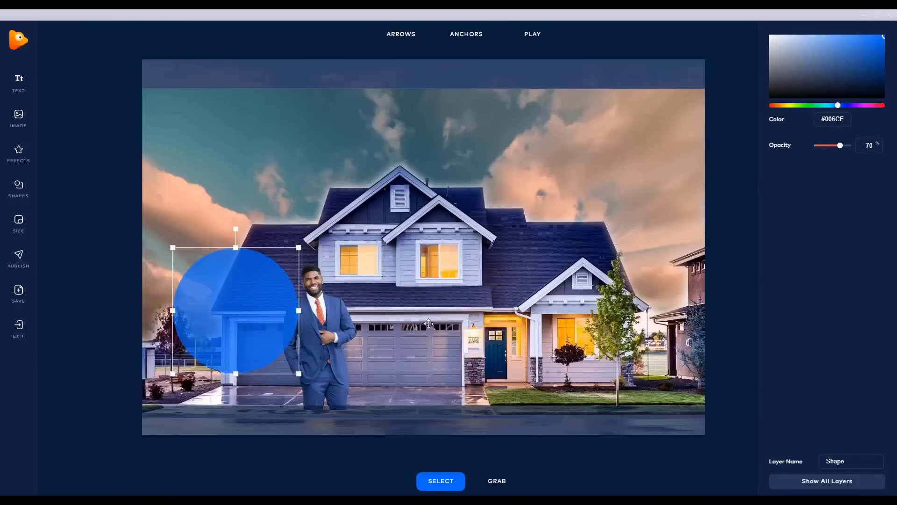
- Move the Shape layer beneath the pexels-nappy cutout in the layer order and return to the circle's settings
{"action": "left_click", "coordinate": [830, 488]}
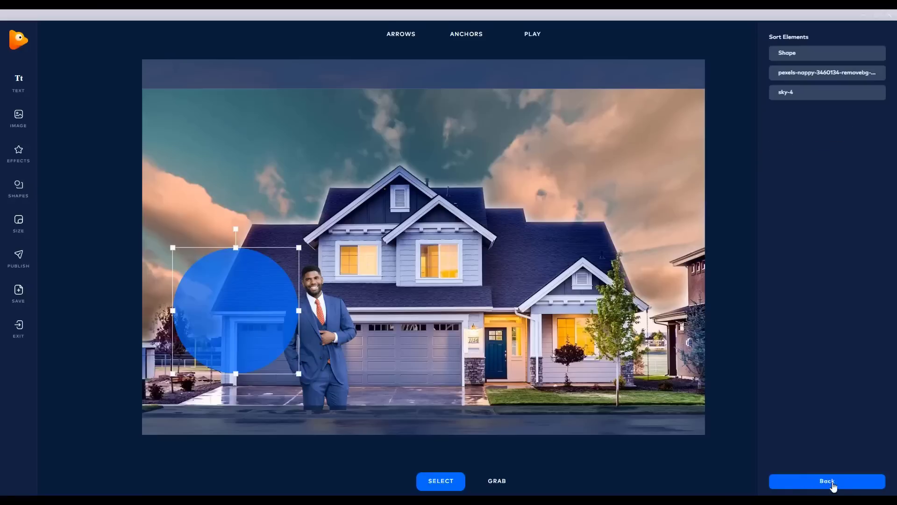
{"action": "left_click_drag", "start_coordinate": [833, 60], "coordinate": [831, 72]}
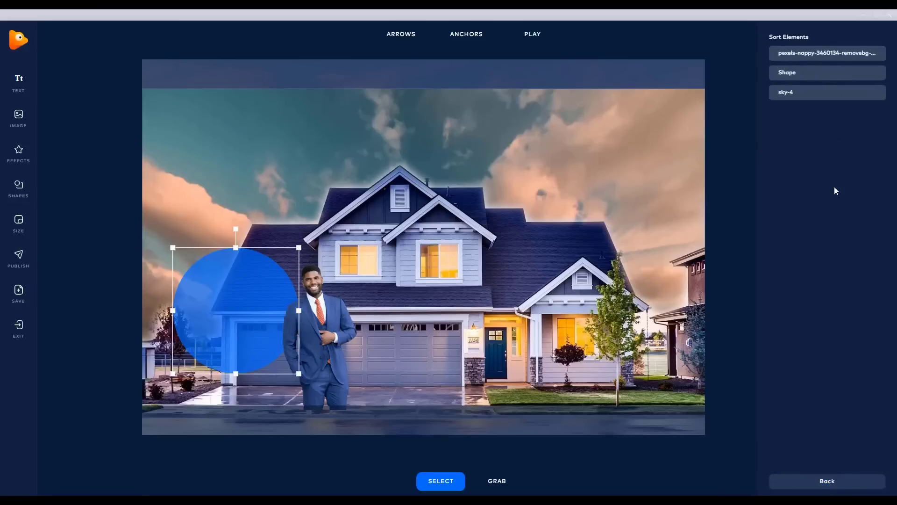
{"action": "left_click", "coordinate": [263, 307]}
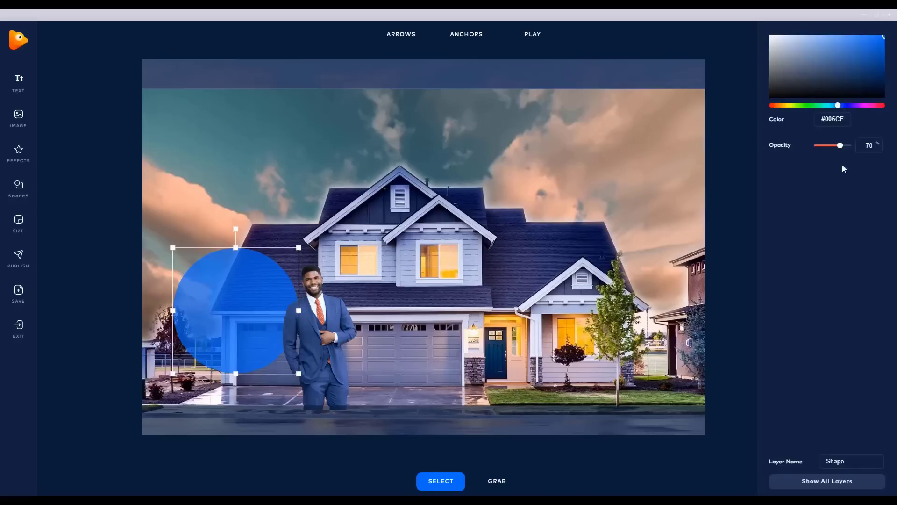
- Recolour the circle a near-black grey and enlarge it slightly behind the man, shifting his cutout a little toward the front door
{"action": "left_click_drag", "start_coordinate": [801, 82], "coordinate": [776, 95]}
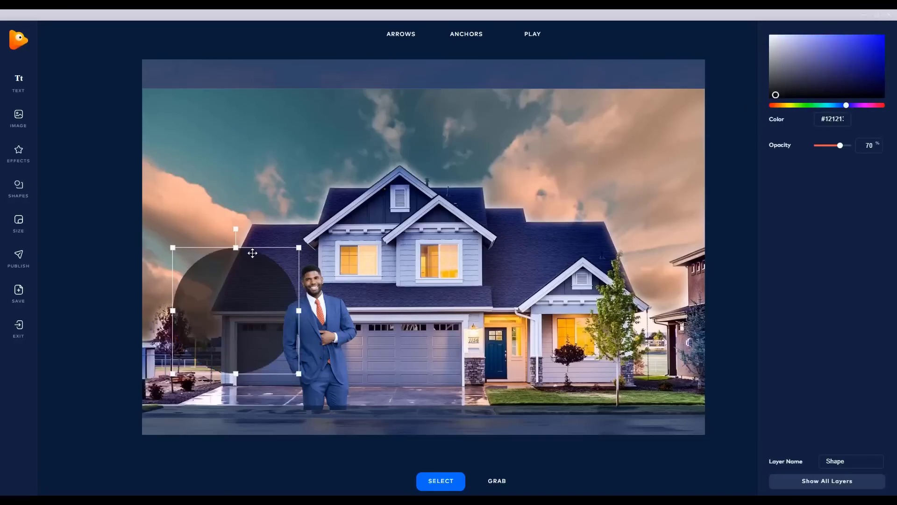
{"action": "left_click_drag", "start_coordinate": [171, 248], "coordinate": [152, 227]}
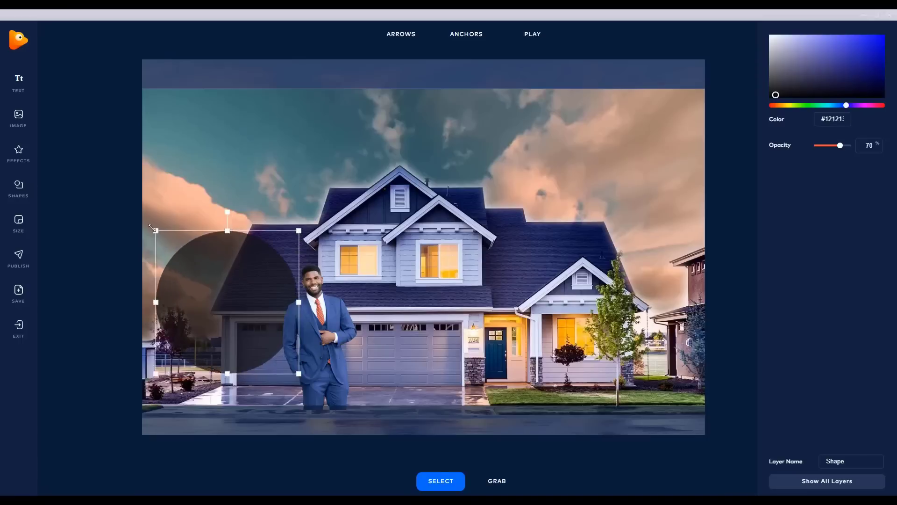
{"action": "left_click_drag", "start_coordinate": [299, 374], "coordinate": [305, 379]}
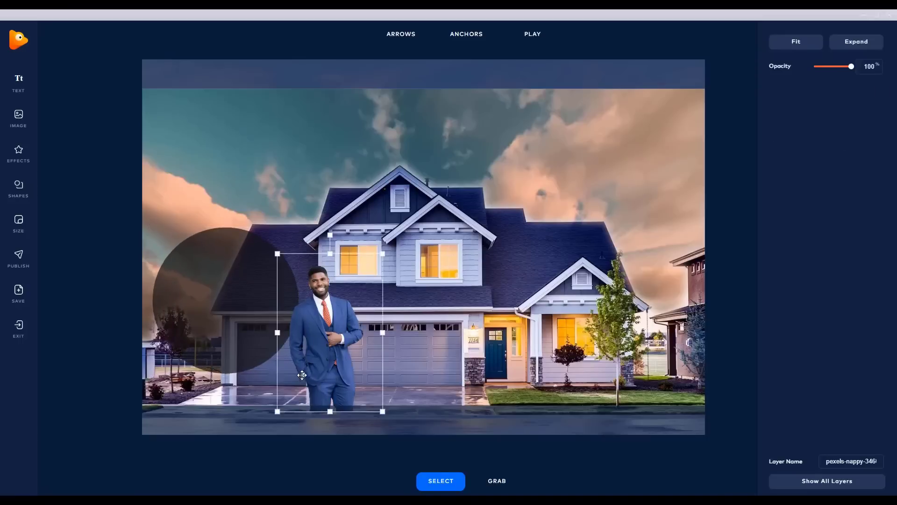
{"action": "left_click", "coordinate": [262, 329]}
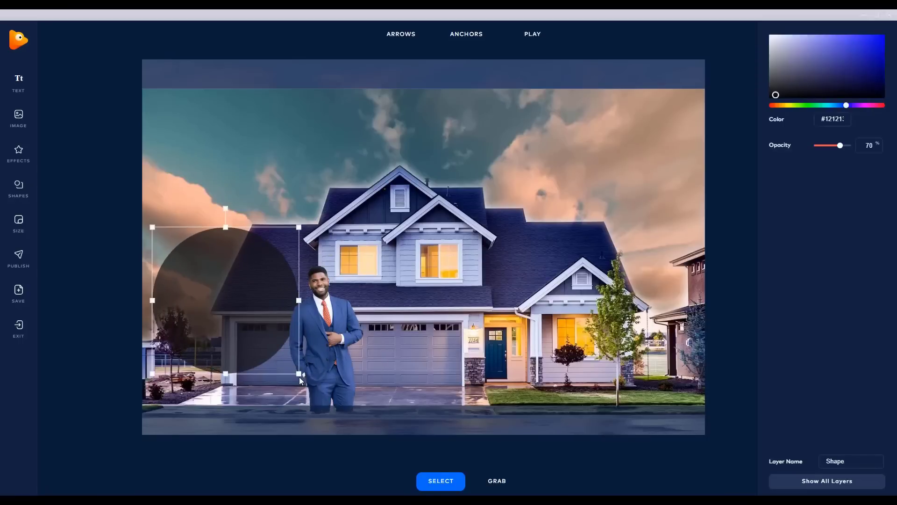
{"action": "left_click_drag", "start_coordinate": [299, 374], "coordinate": [306, 381]}
{"action": "left_click_drag", "start_coordinate": [242, 324], "coordinate": [209, 321]}
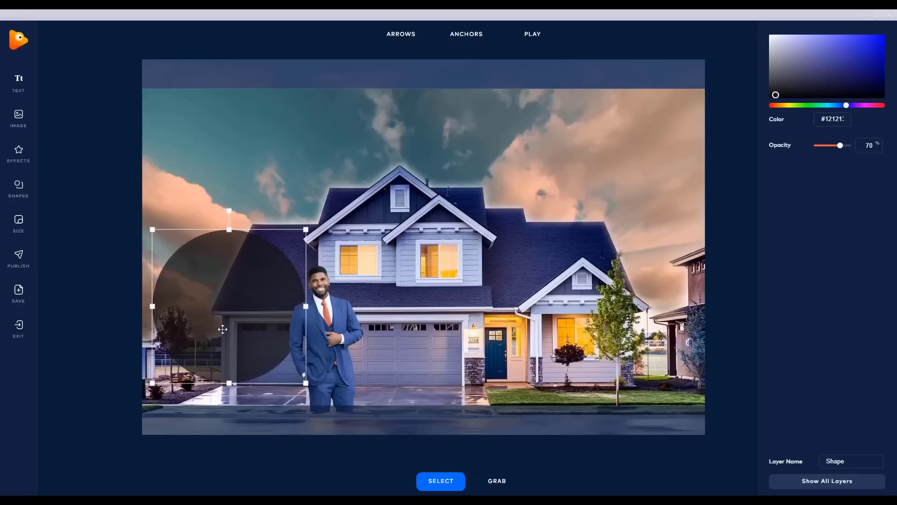
{"action": "left_click", "coordinate": [74, 202]}
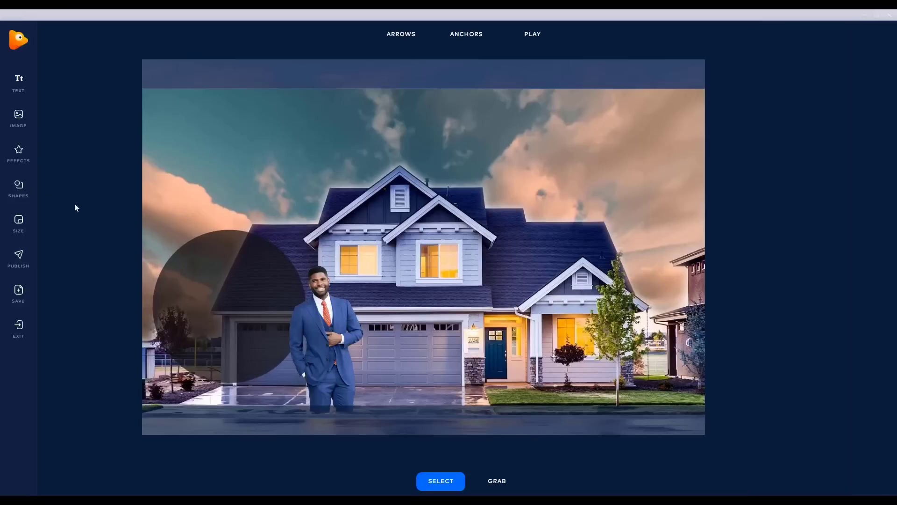
- Add a text element reading "NEW LISTING"
{"action": "left_click", "coordinate": [58, 120]}
{"action": "left_click", "coordinate": [416, 246]}
{"action": "key", "text": "ctrl+a"}
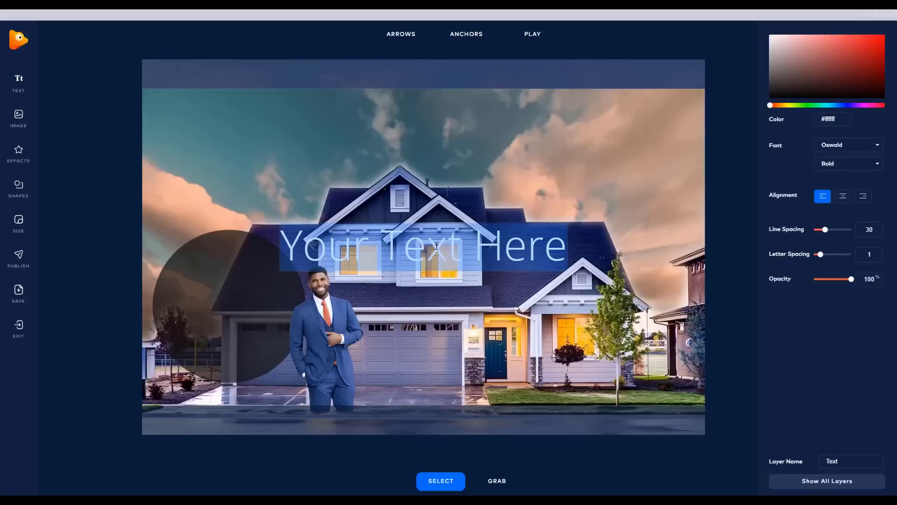
{"action": "type", "text": "NEW "}
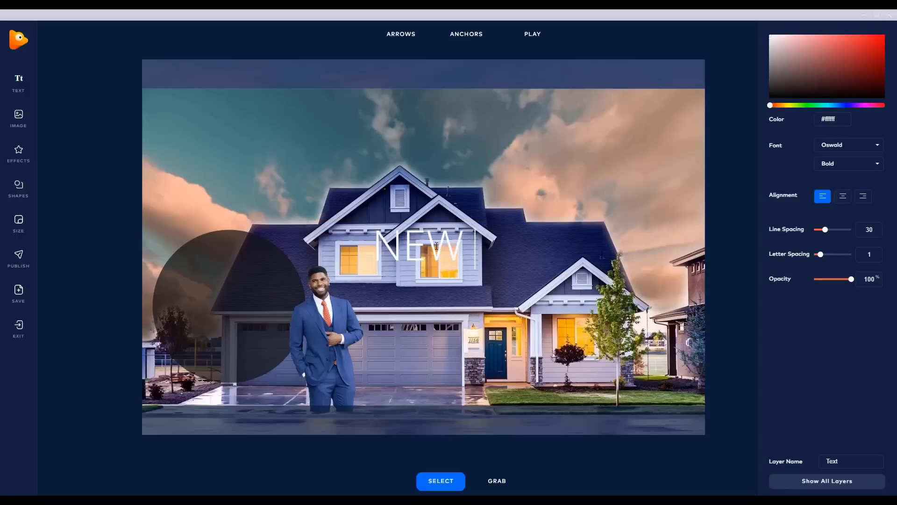
{"action": "type", "text": "LISTING"}
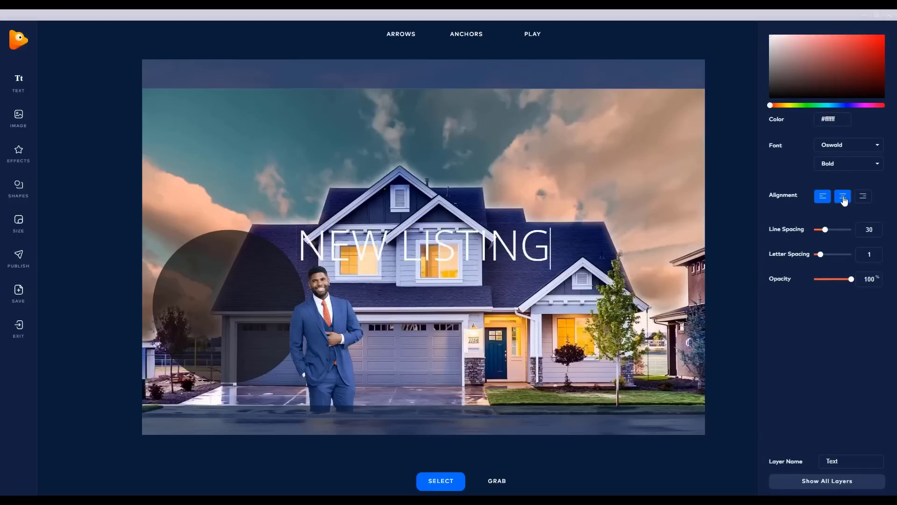
- Centre-align the NEW LISTING text and format it in Oswald Regular
{"action": "left_click", "coordinate": [856, 166]}
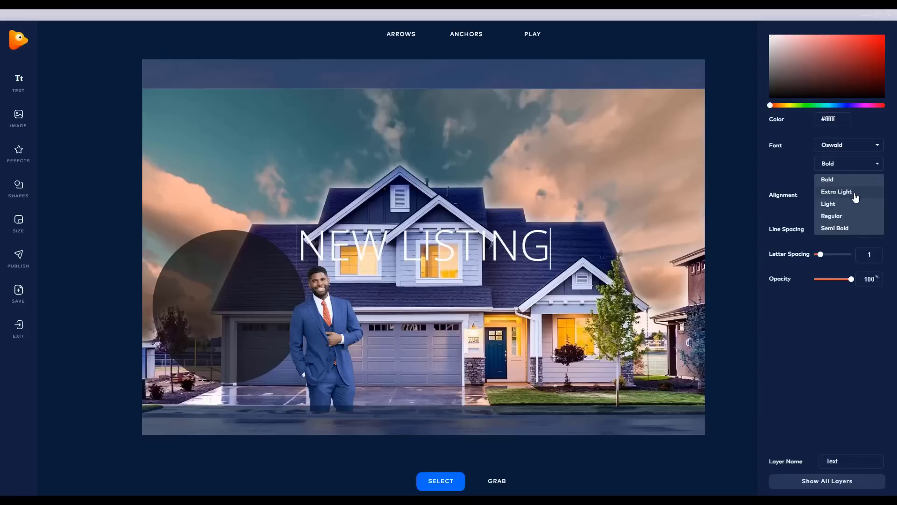
{"action": "left_click", "coordinate": [854, 180]}
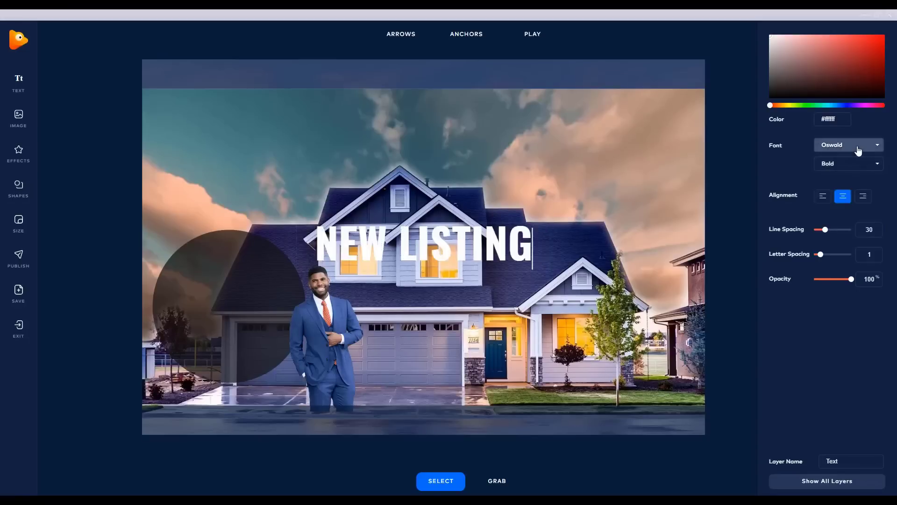
{"action": "left_click", "coordinate": [859, 149]}
{"action": "scroll", "coordinate": [858, 211], "scroll_direction": "down", "scroll_amount": 3}
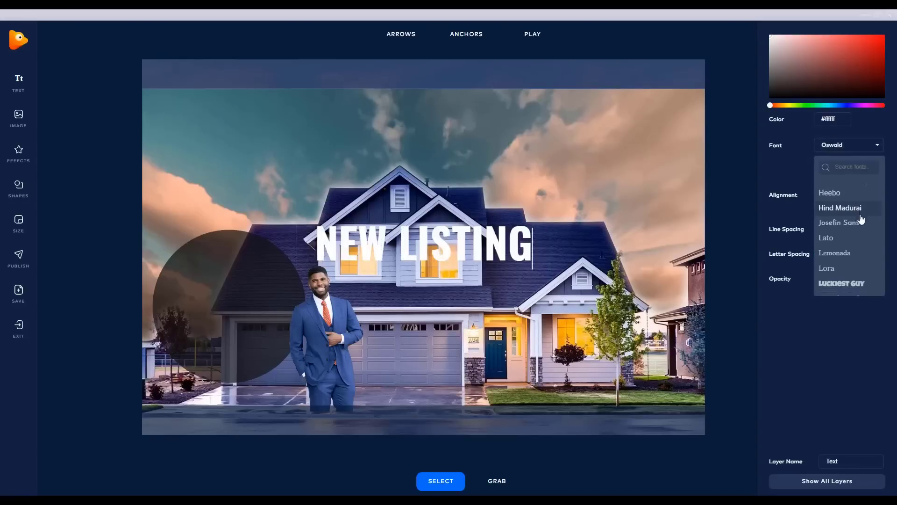
{"action": "scroll", "coordinate": [867, 218], "scroll_direction": "down", "scroll_amount": 3}
{"action": "scroll", "coordinate": [863, 225], "scroll_direction": "down", "scroll_amount": 1}
{"action": "scroll", "coordinate": [851, 221], "scroll_direction": "up", "scroll_amount": 1}
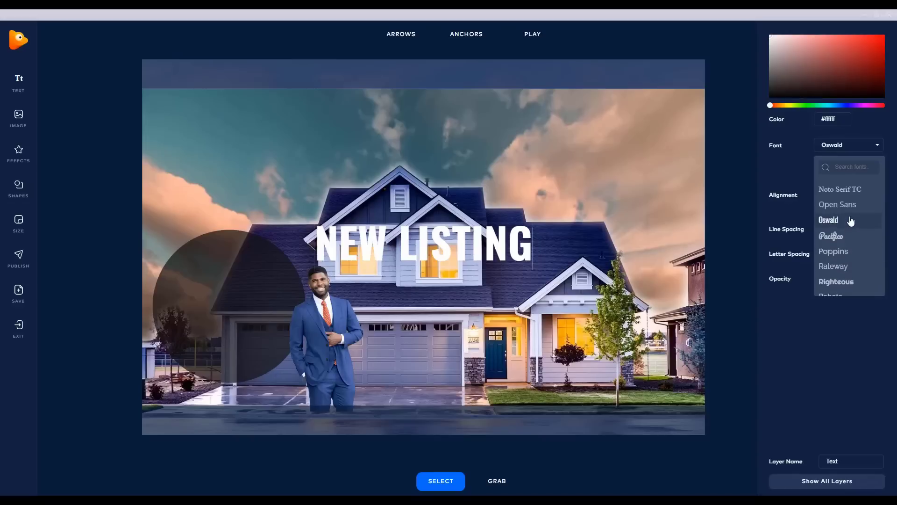
{"action": "left_click", "coordinate": [851, 221]}
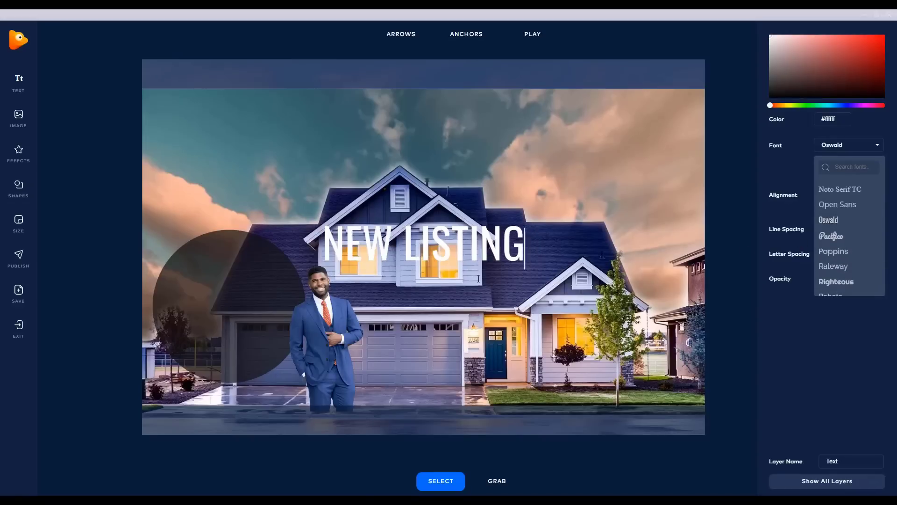
- Scale the NEW LISTING text down to fit the dark circle's width and place it in the circle's upper half
{"action": "left_click", "coordinate": [449, 246]}
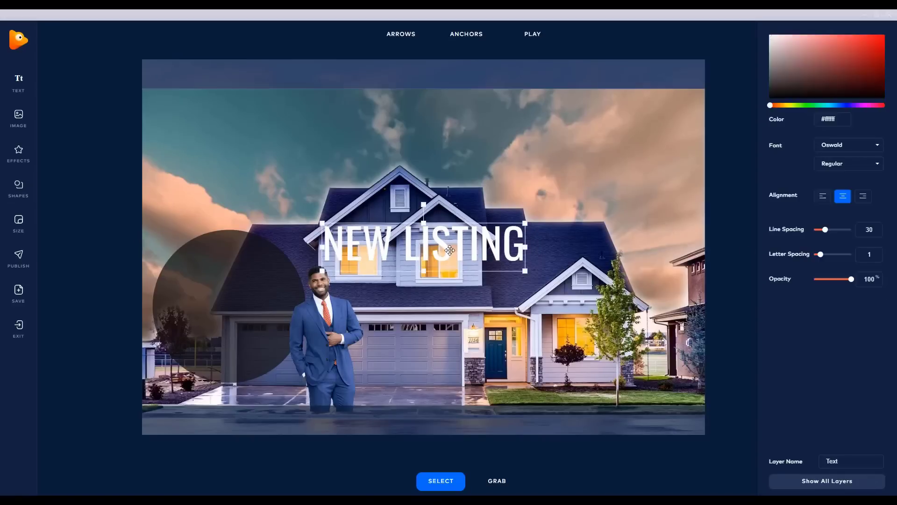
{"action": "left_click_drag", "start_coordinate": [483, 241], "coordinate": [292, 260]}
{"action": "left_click_drag", "start_coordinate": [336, 242], "coordinate": [286, 274]}
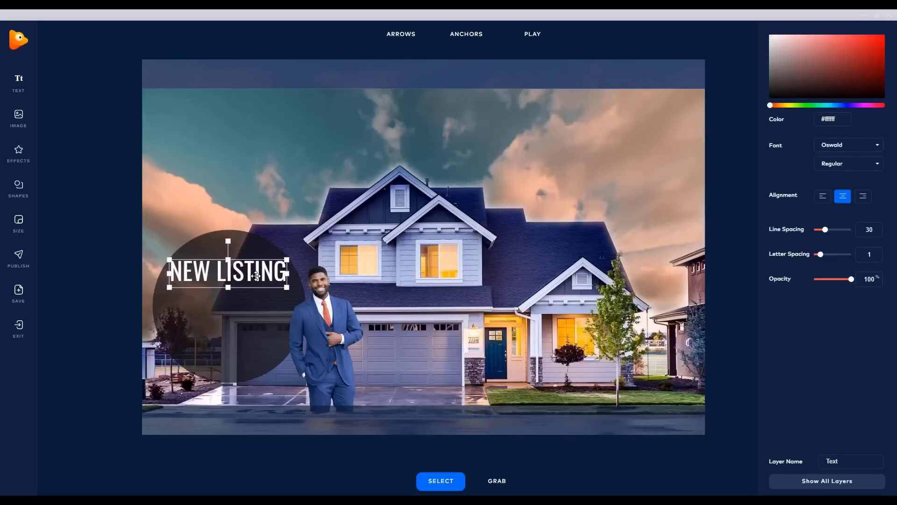
- Add a second text element reading "COMMENT BELOW FOR DETAILS", broken into two lines after "BELOW"
{"action": "left_click", "coordinate": [19, 83]}
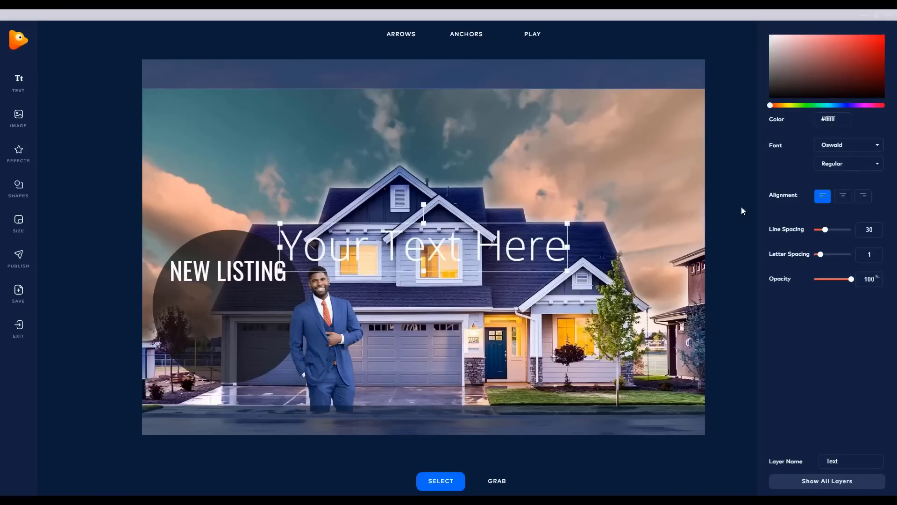
{"action": "key", "text": "ctrl+a"}
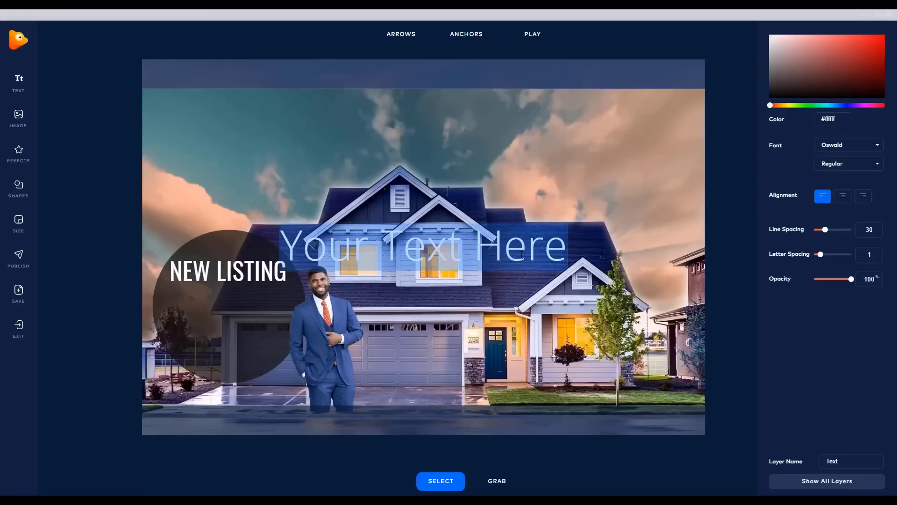
{"action": "type", "text": "CLICK BEL"}
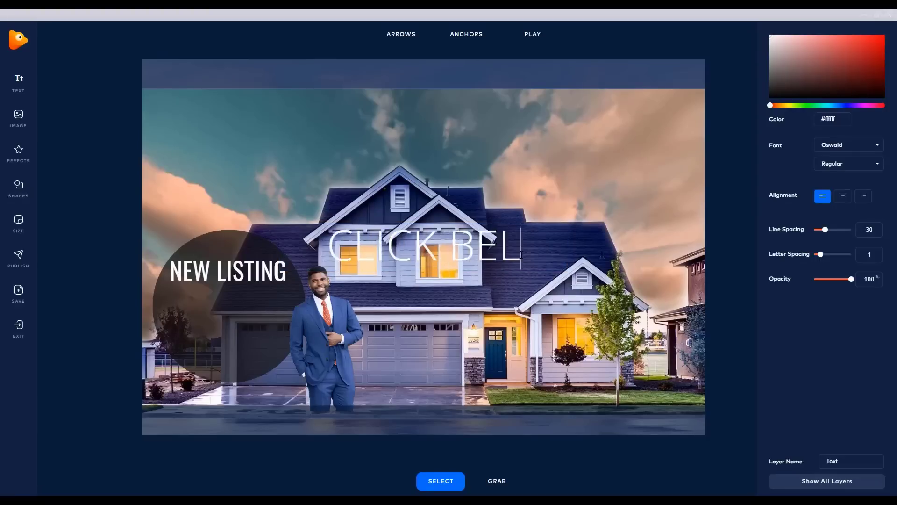
{"action": "type", "text": "OW FOR MORE"}
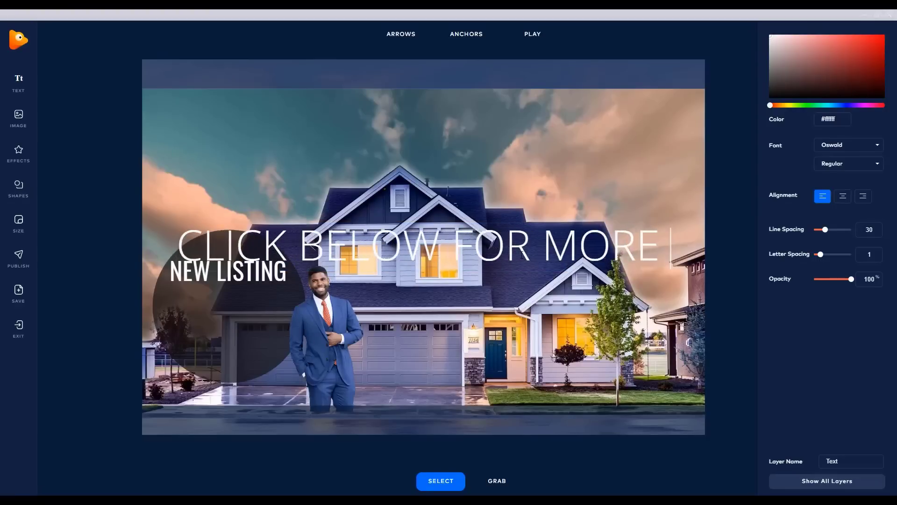
{"action": "type", "text": "COMMENT"}
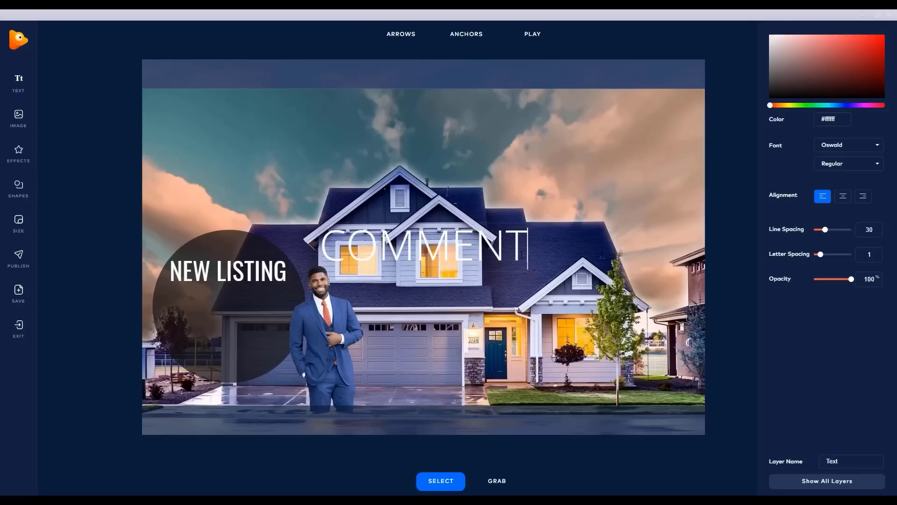
{"action": "type", "text": "BELOW FRO"}
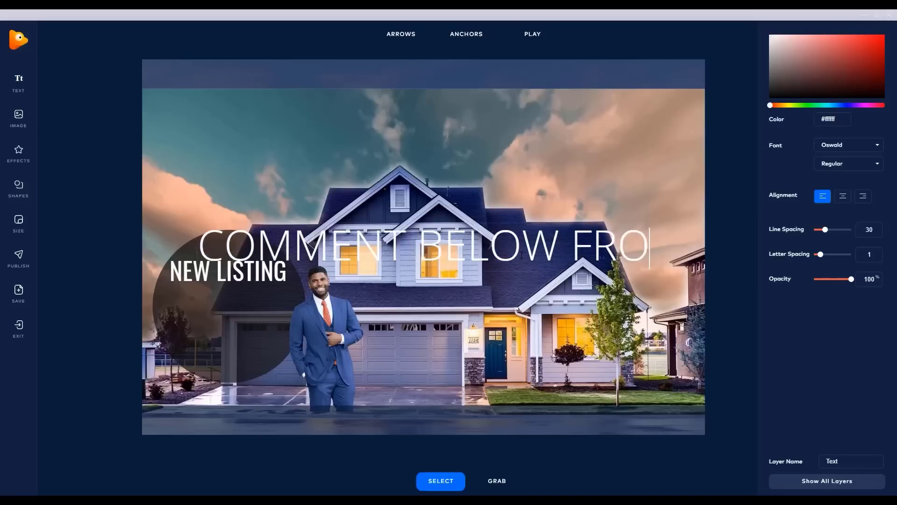
{"action": "key", "text": "BackSpace"}
{"action": "key", "text": "BackSpace"}
{"action": "type", "text": "OR DETAILS"}
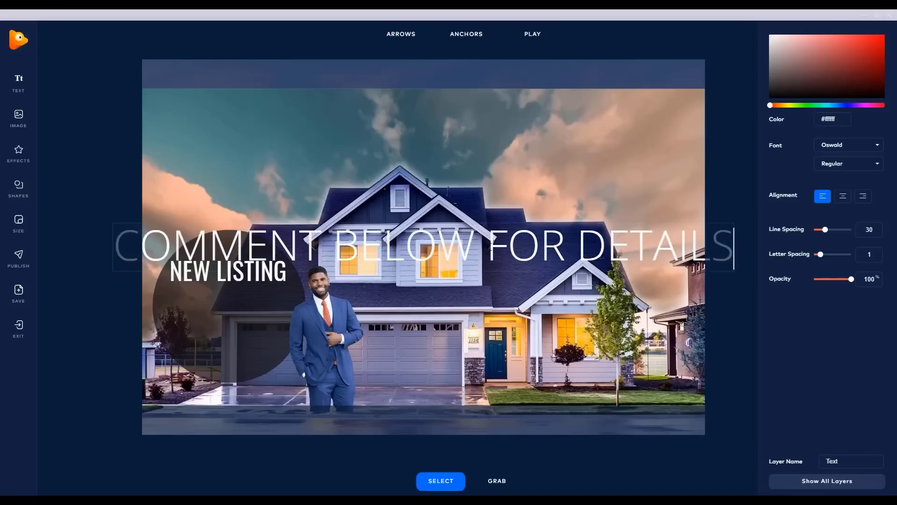
{"action": "left_click", "coordinate": [491, 245]}
{"action": "key", "text": "Return"}
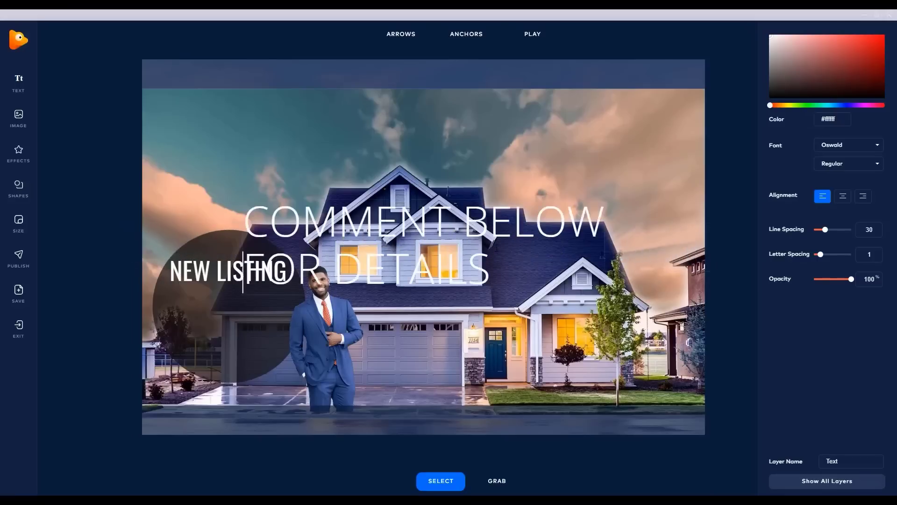
- Centre-align the COMMENT BELOW FOR DETAILS text and format it in Oswald Regular
{"action": "left_click", "coordinate": [843, 196]}
{"action": "left_click", "coordinate": [849, 164]}
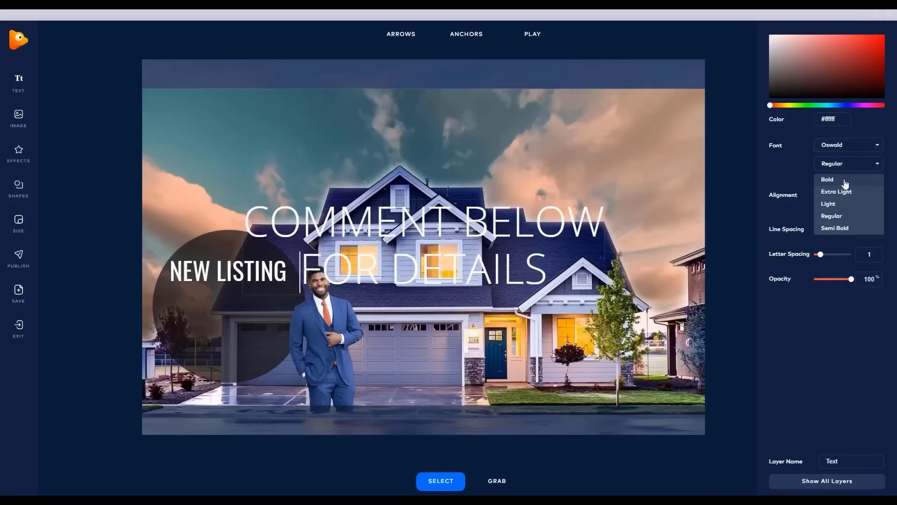
{"action": "left_click", "coordinate": [845, 180]}
{"action": "left_click", "coordinate": [848, 146]}
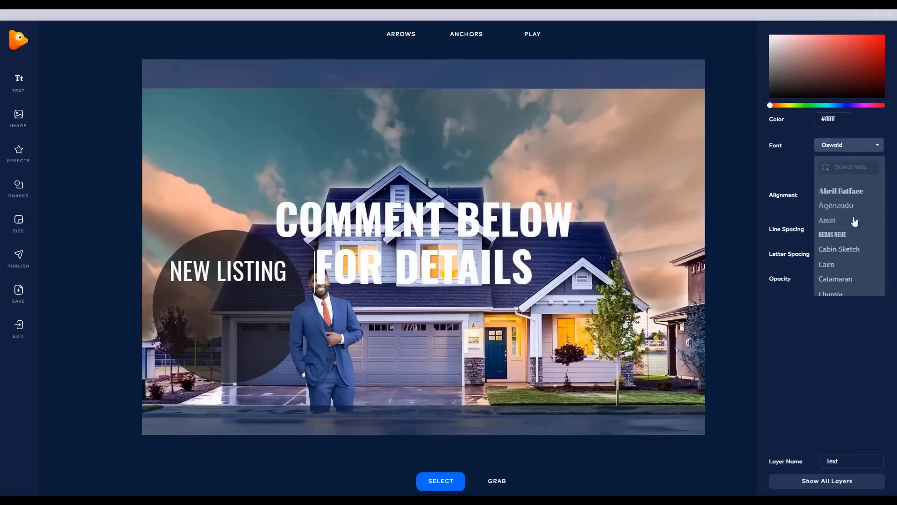
{"action": "scroll", "coordinate": [855, 221], "scroll_direction": "down", "scroll_amount": 10}
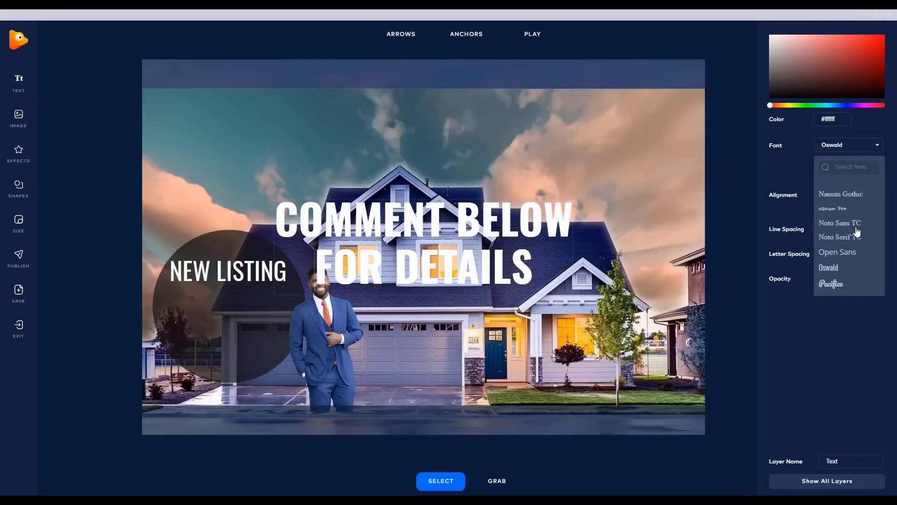
{"action": "left_click", "coordinate": [846, 267]}
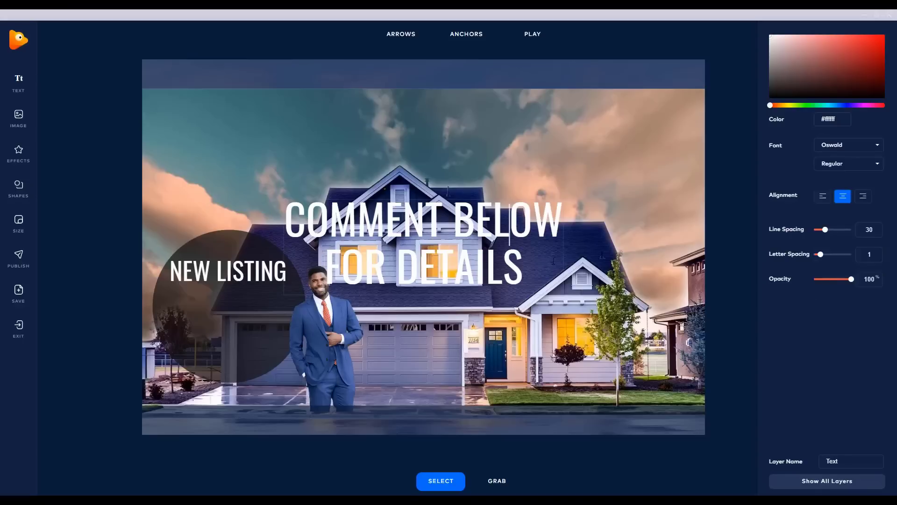
{"action": "left_click", "coordinate": [425, 362]}
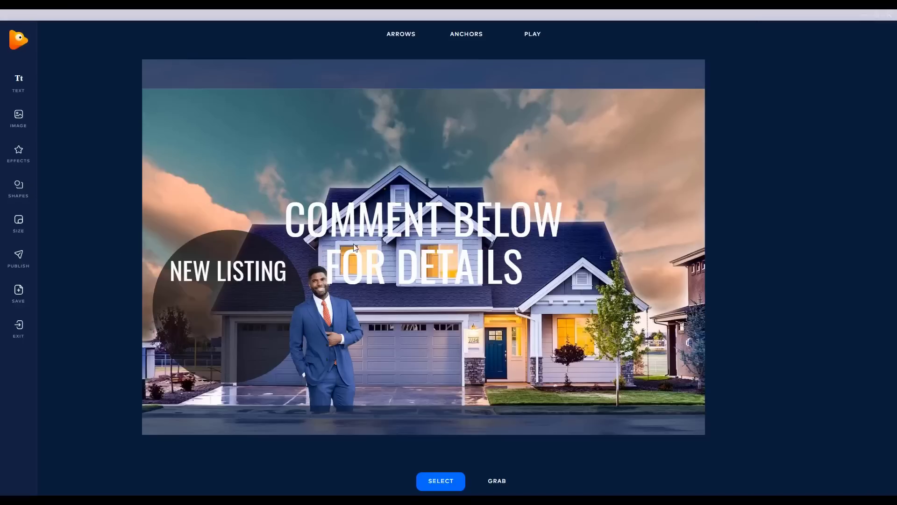
- Scale the COMMENT BELOW FOR DETAILS text down to fit the dark circle and place it in the circle's lower part
{"action": "left_click", "coordinate": [545, 229]}
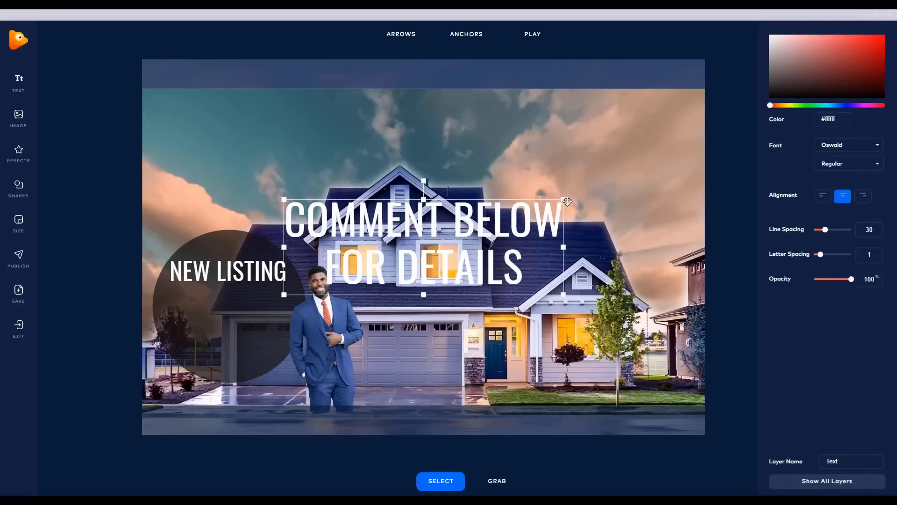
{"action": "left_click_drag", "start_coordinate": [567, 201], "coordinate": [259, 339]}
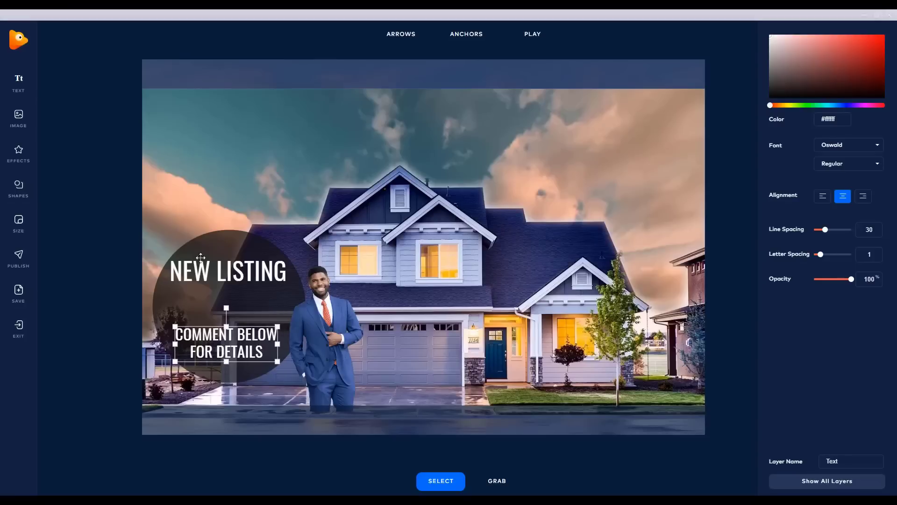
- Add a third text element reading "$500,000"
{"action": "left_click", "coordinate": [107, 171]}
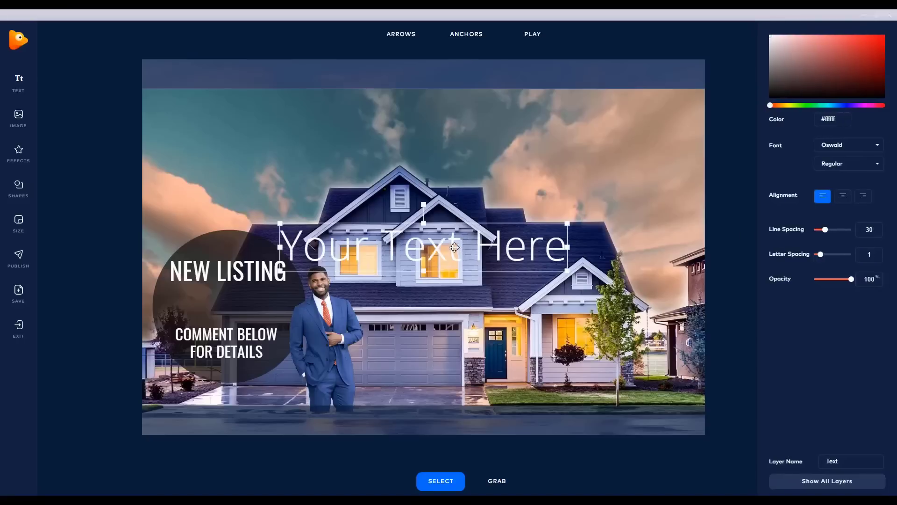
{"action": "left_click", "coordinate": [471, 255]}
{"action": "key", "text": "ctrl+a"}
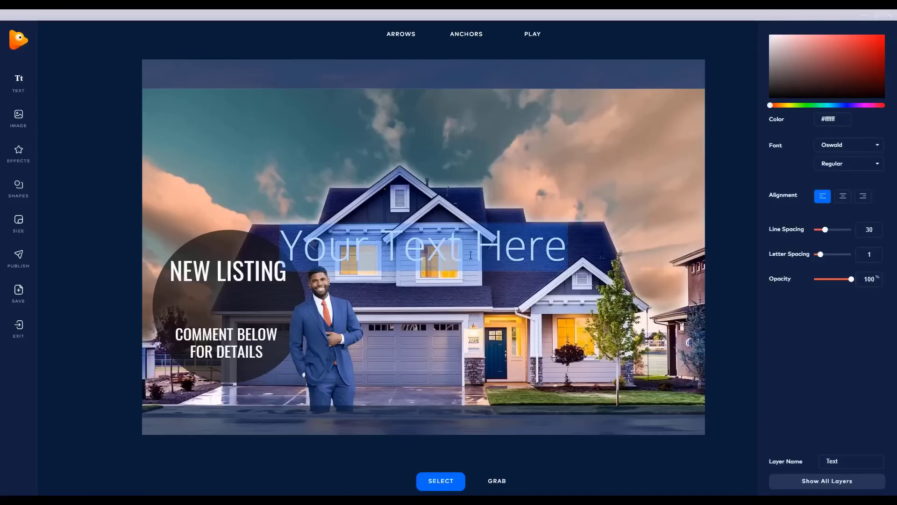
{"action": "type", "text": "$50"}
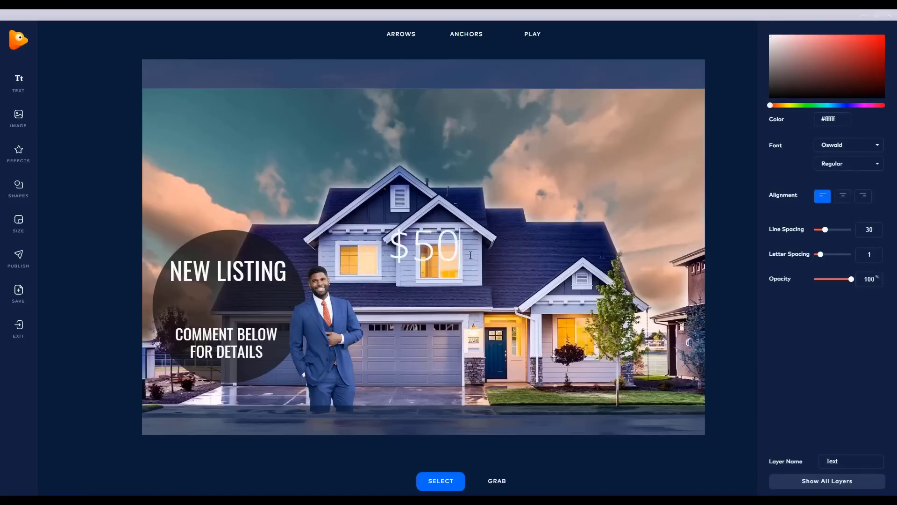
{"action": "type", "text": "0,000"}
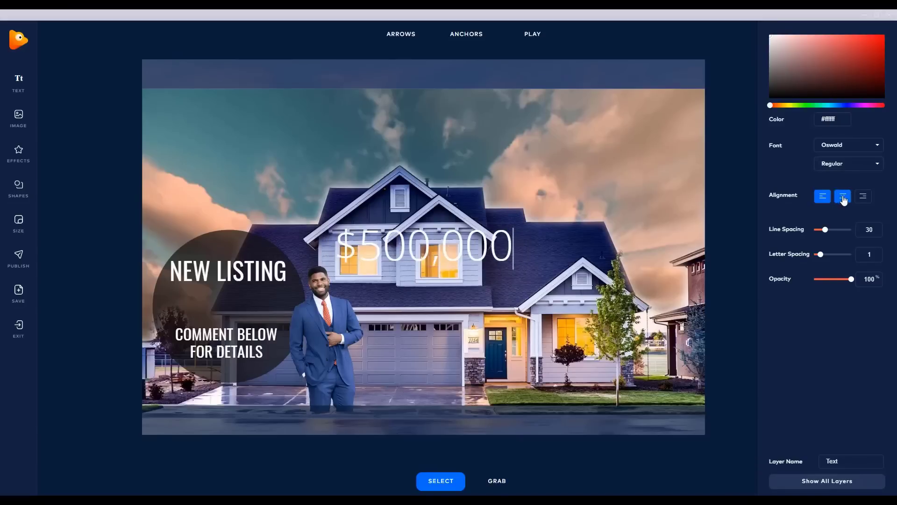
- Centre-align the $500,000 text and format it in Oswald Regular
{"action": "left_click", "coordinate": [849, 163]}
{"action": "left_click", "coordinate": [854, 180]}
{"action": "left_click", "coordinate": [855, 145]}
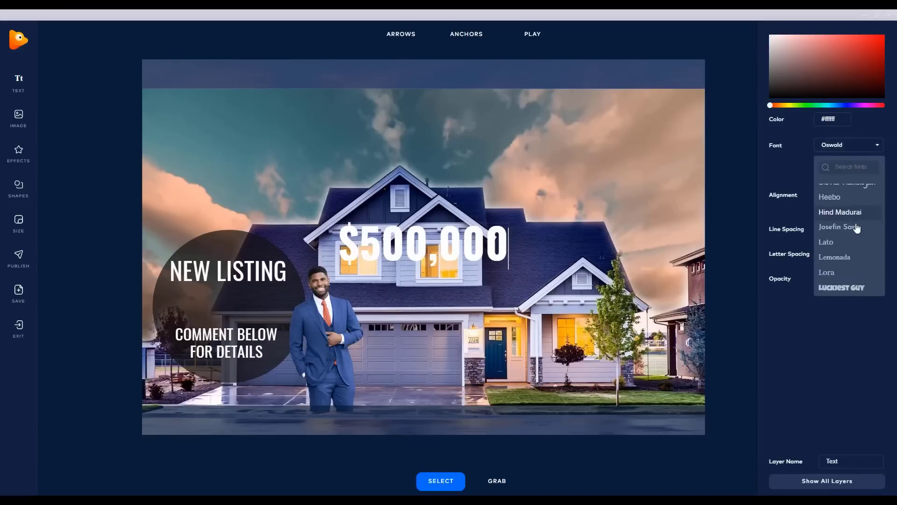
{"action": "scroll", "coordinate": [857, 228], "scroll_direction": "down", "scroll_amount": 4}
{"action": "left_click", "coordinate": [842, 270]}
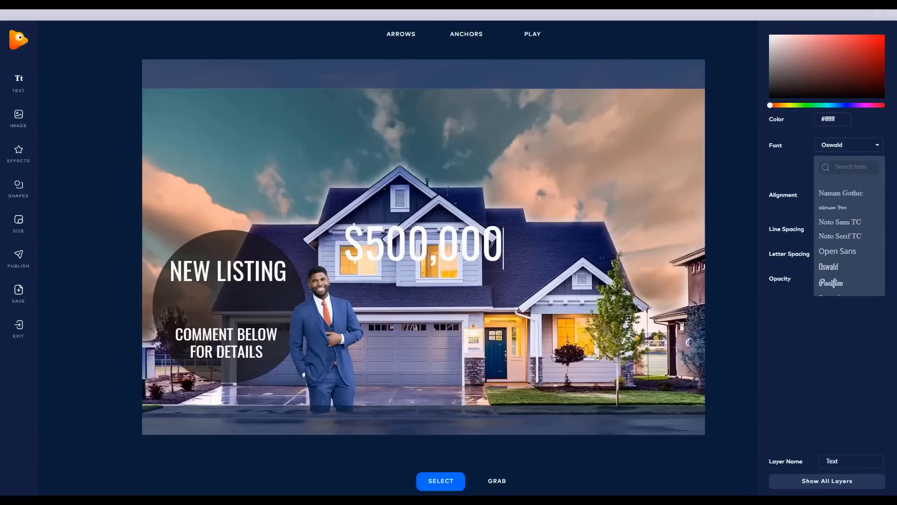
{"action": "left_click", "coordinate": [493, 277]}
{"action": "left_click", "coordinate": [111, 287]}
- Scale the $500,000 text down and place it in the dark circle beneath NEW LISTING
{"action": "left_click", "coordinate": [421, 252]}
{"action": "left_click_drag", "start_coordinate": [503, 226], "coordinate": [270, 296]}
- Shrink the COMMENT BELOW FOR DETAILS text slightly and reposition the texts so it sits centred below the $500,000 price
{"action": "left_click", "coordinate": [238, 346]}
{"action": "left_click_drag", "start_coordinate": [175, 328], "coordinate": [192, 333]}
{"action": "left_click_drag", "start_coordinate": [248, 351], "coordinate": [244, 355]}
{"action": "left_click_drag", "start_coordinate": [247, 304], "coordinate": [246, 279]}
{"action": "left_click", "coordinate": [241, 353]}
{"action": "left_click_drag", "start_coordinate": [241, 353], "coordinate": [240, 347]}
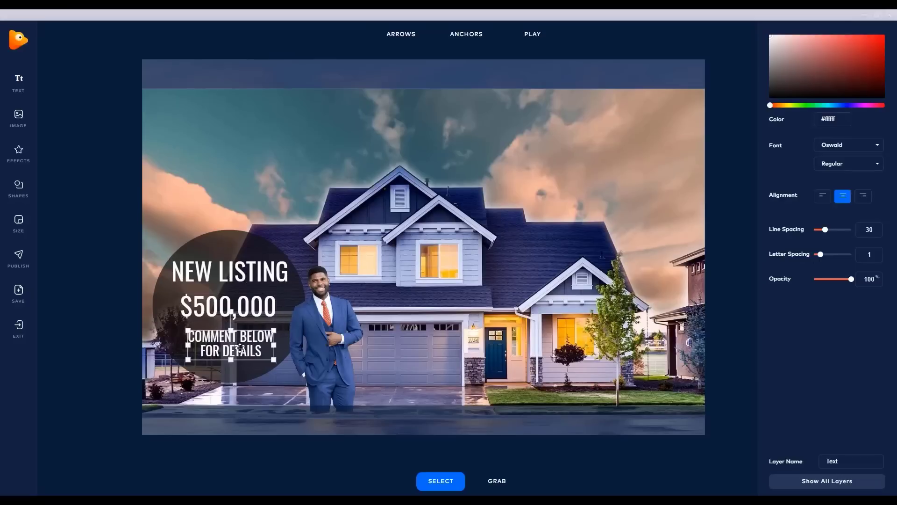
- Nudge the $500,000 and NEW LISTING texts so all three texts are centred and evenly spaced in the circle
{"action": "left_click", "coordinate": [252, 312]}
{"action": "left_click_drag", "start_coordinate": [251, 313], "coordinate": [257, 308]}
{"action": "left_click", "coordinate": [253, 273]}
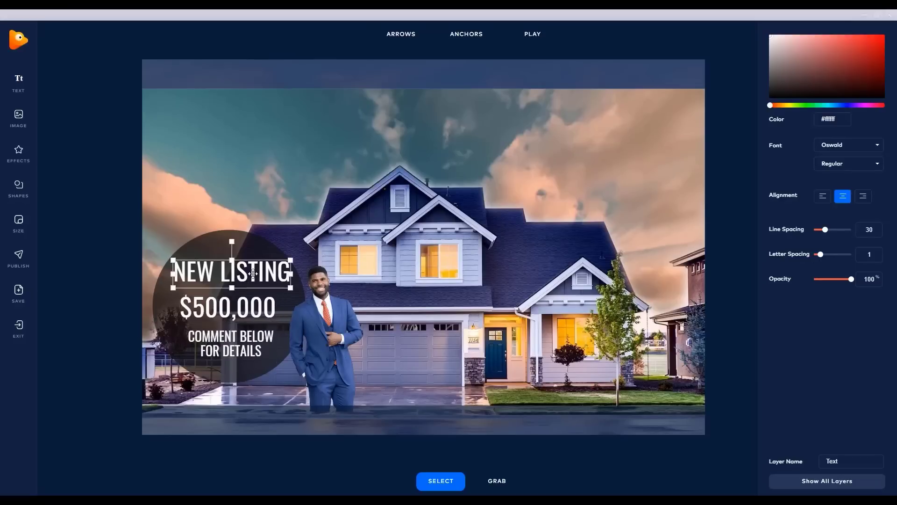
{"action": "left_click_drag", "start_coordinate": [253, 273], "coordinate": [251, 275]}
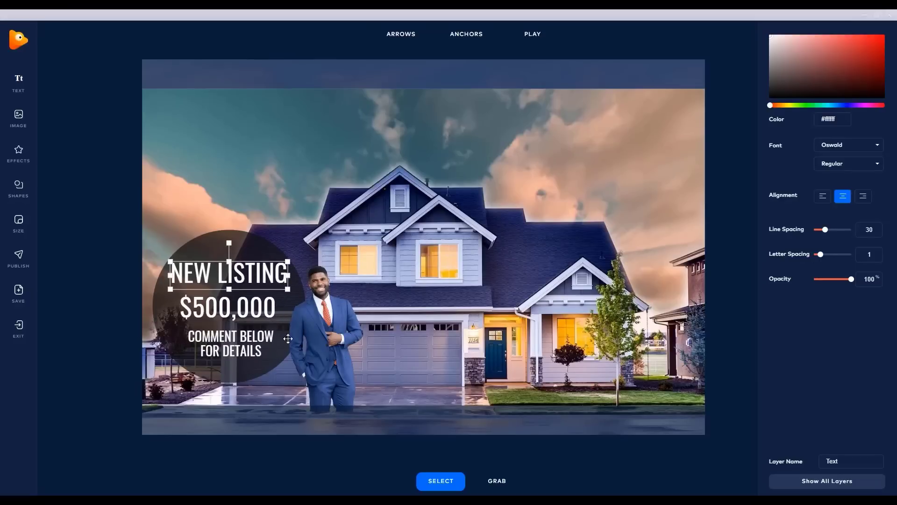
{"action": "left_click", "coordinate": [76, 232]}
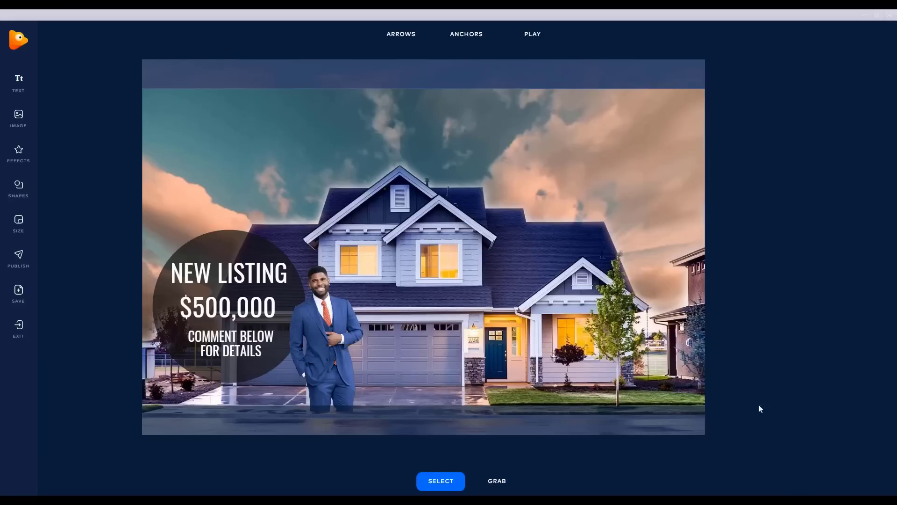
- Preview the house-listing animation with its moving sky, then stop the playback
{"action": "left_click", "coordinate": [542, 35]}
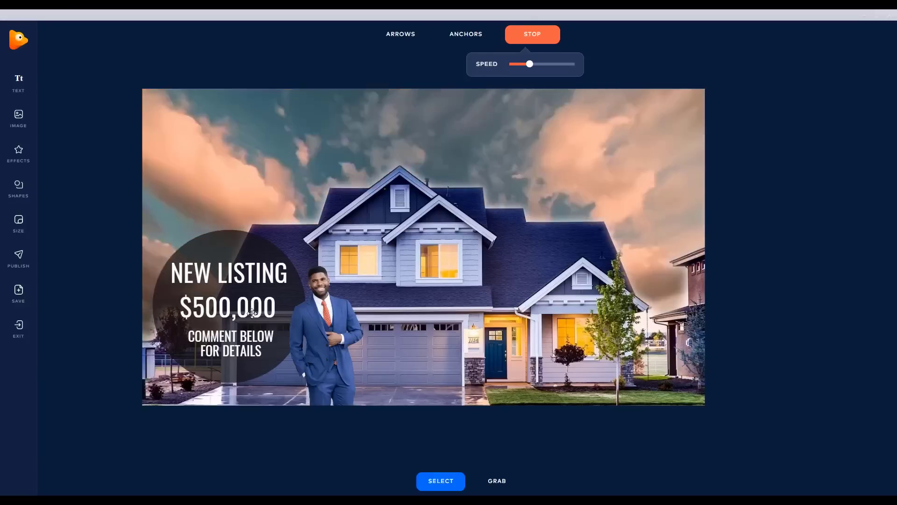
{"action": "left_click", "coordinate": [532, 34]}
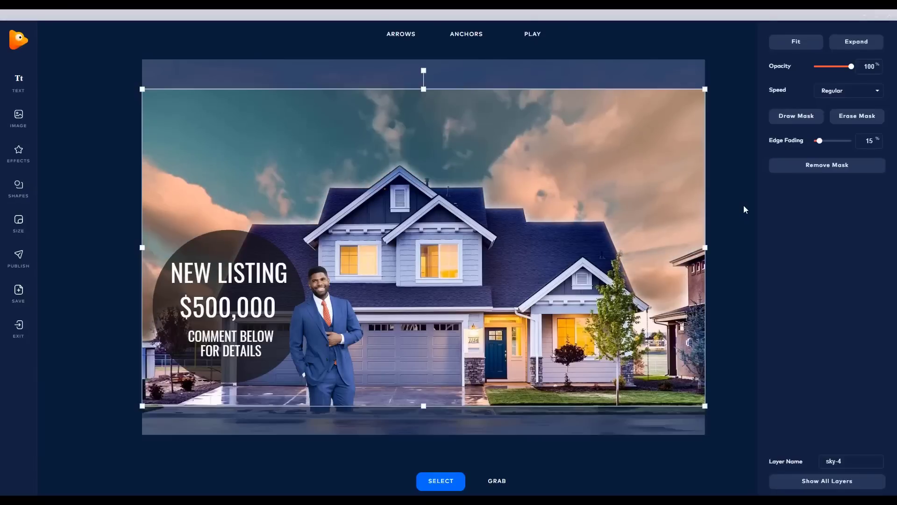